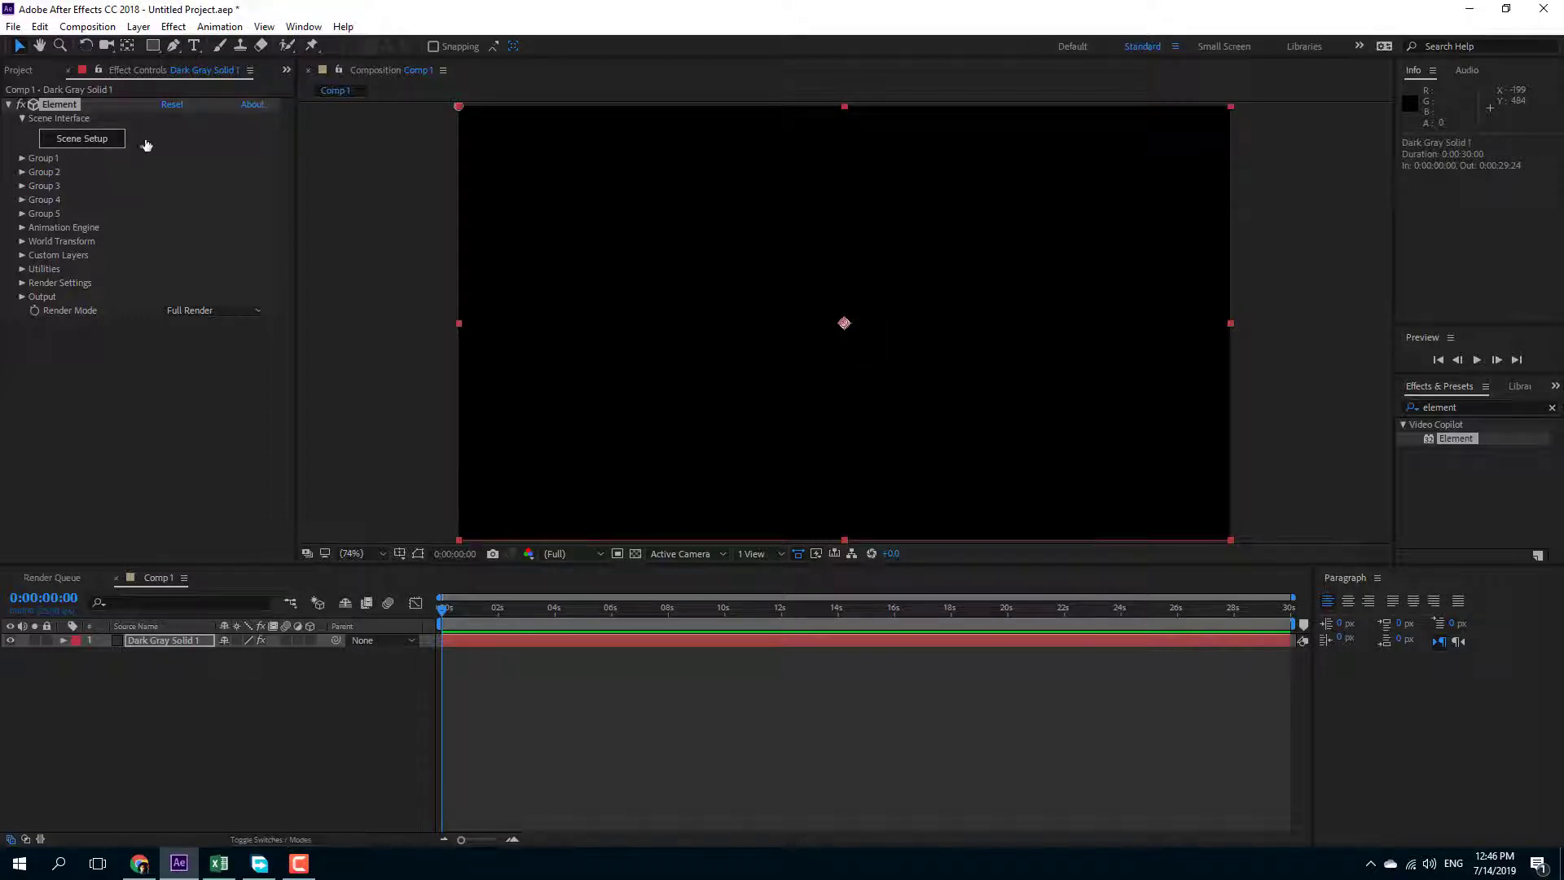
# Open the Element scene setup and add the floor_fracture model from Starter_Pack_Physical to the scene.
pyautogui.click(115, 139)
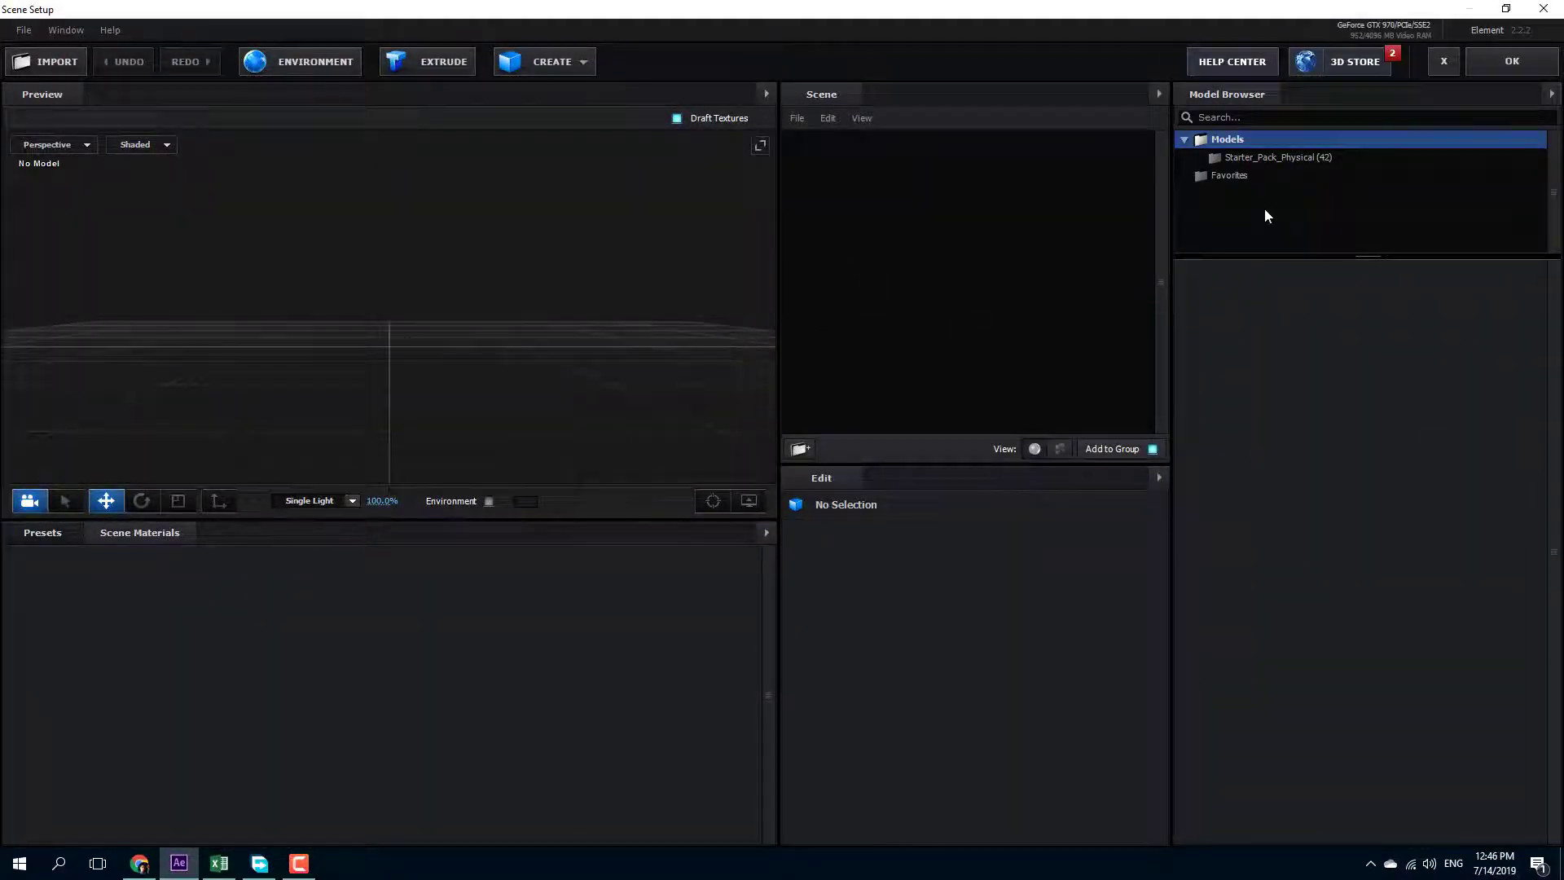
pyautogui.click(1318, 158)
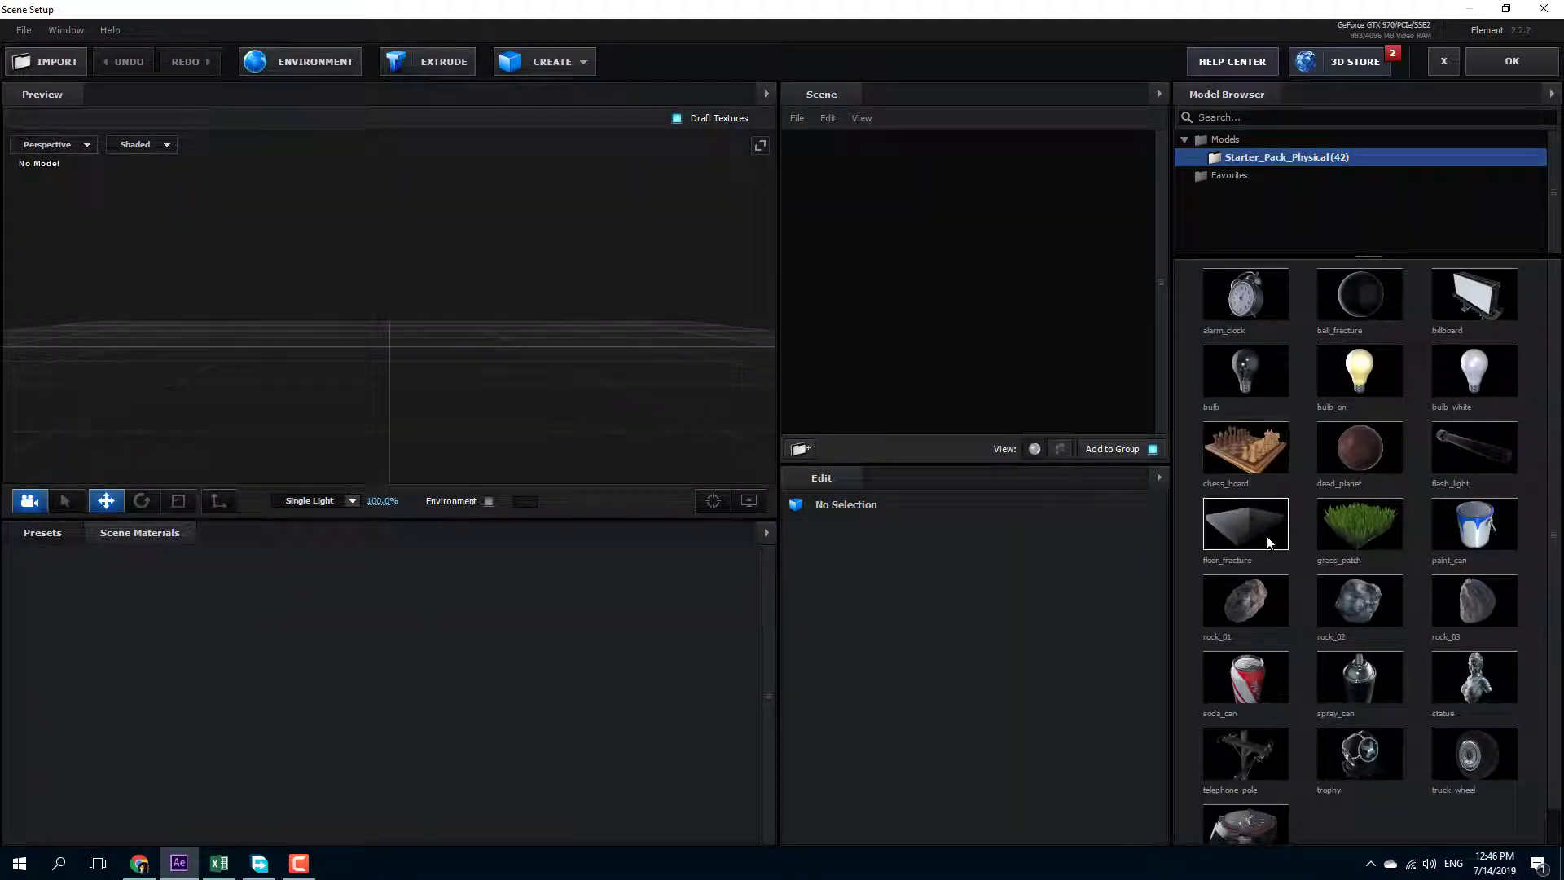
pyautogui.click(1229, 535)
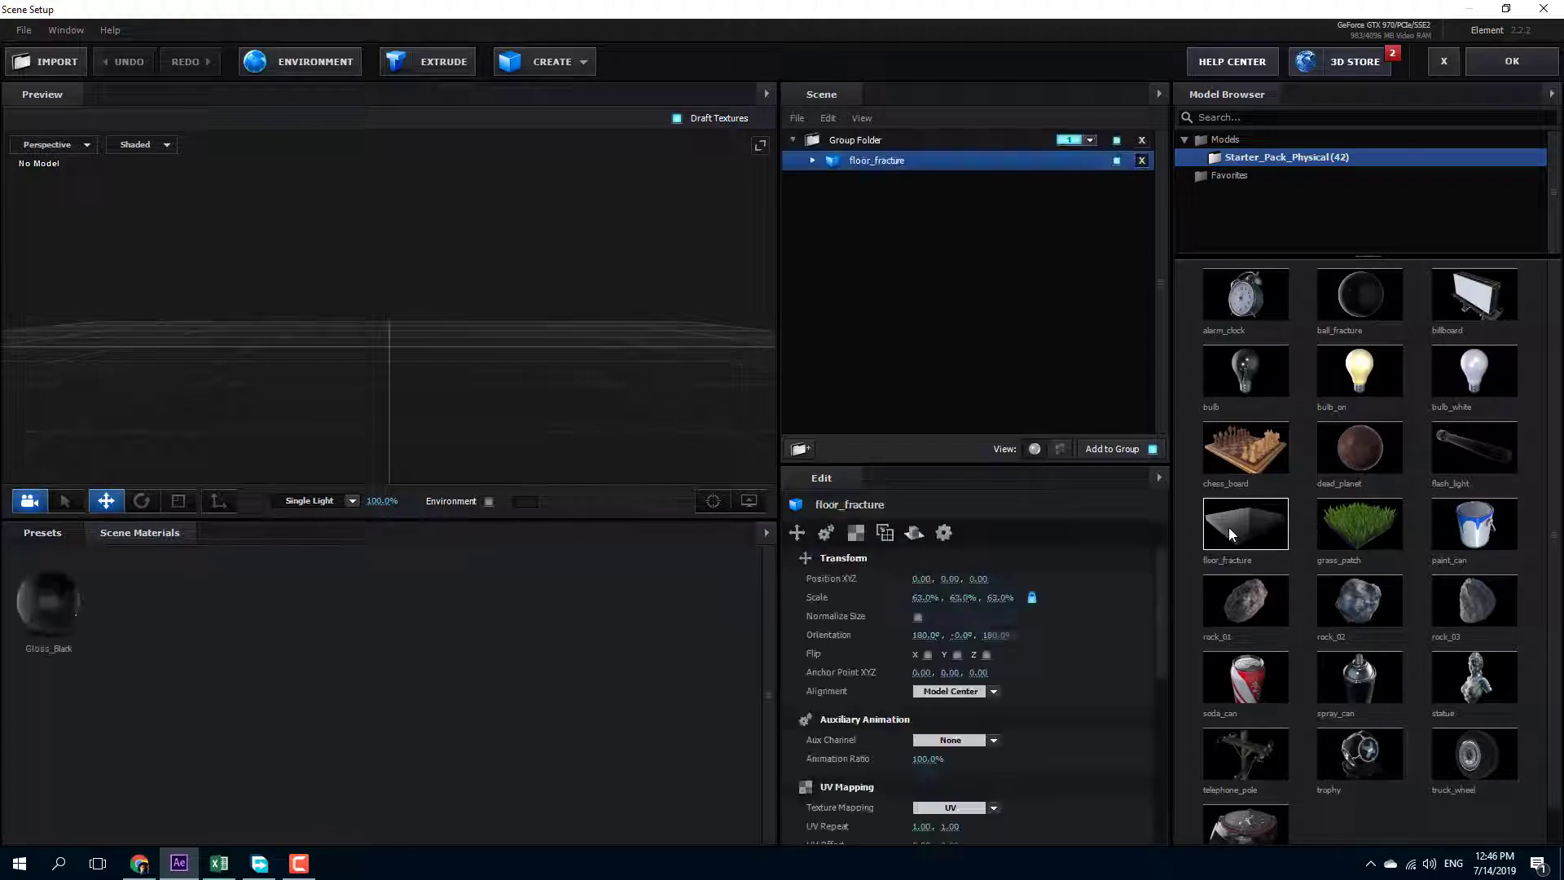
# Apply the White material from the Physical presets to the floor_fracture model.
pyautogui.moveTo(465, 427); pyautogui.dragTo(632, 391)
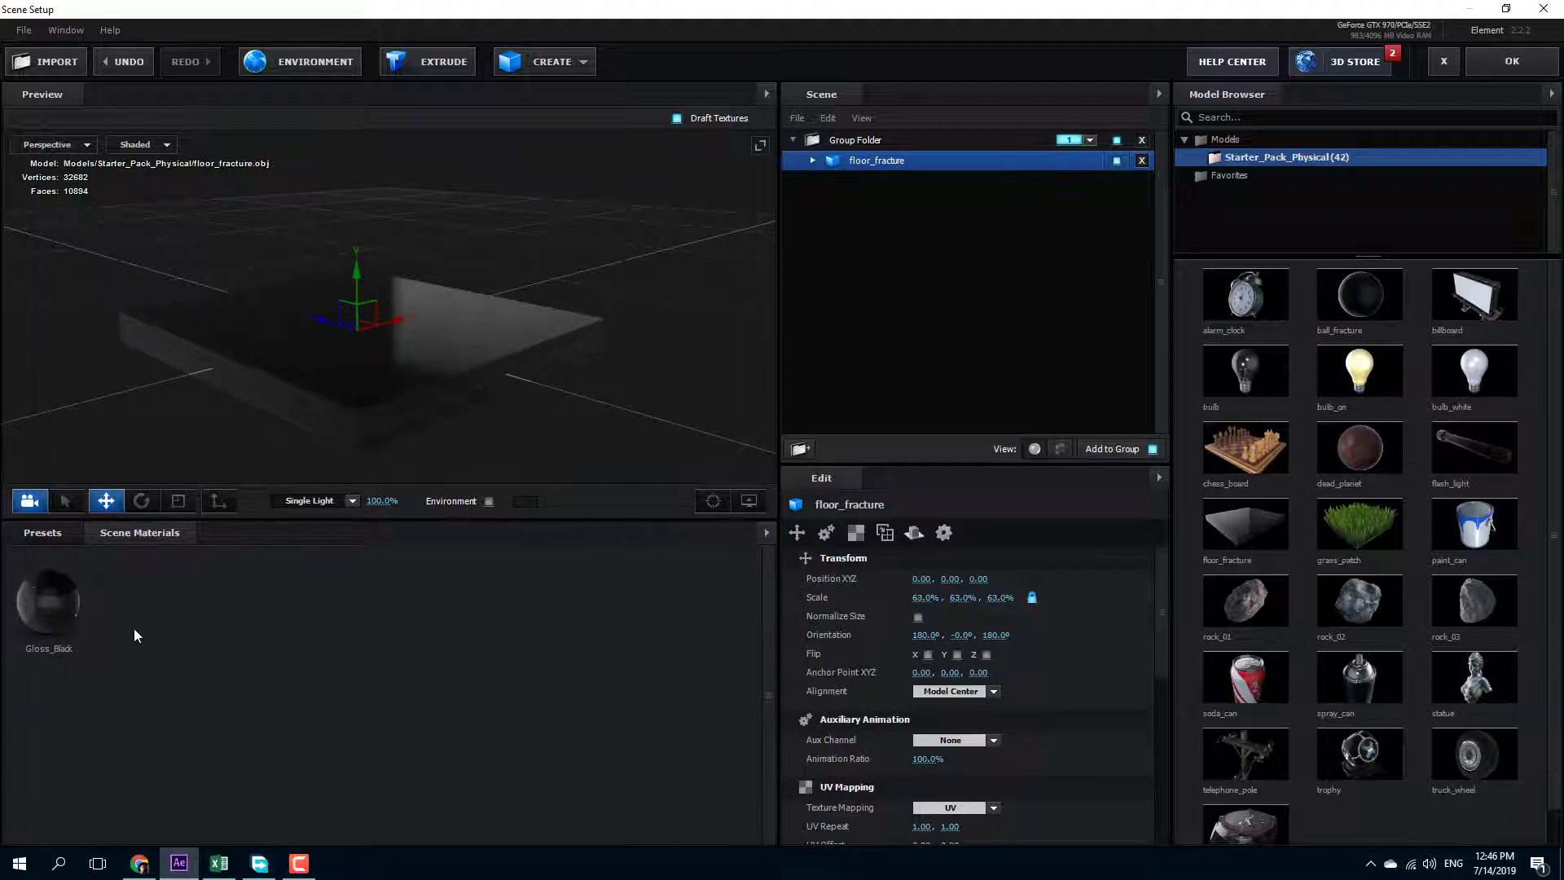
pyautogui.click(45, 534)
pyautogui.click(86, 626)
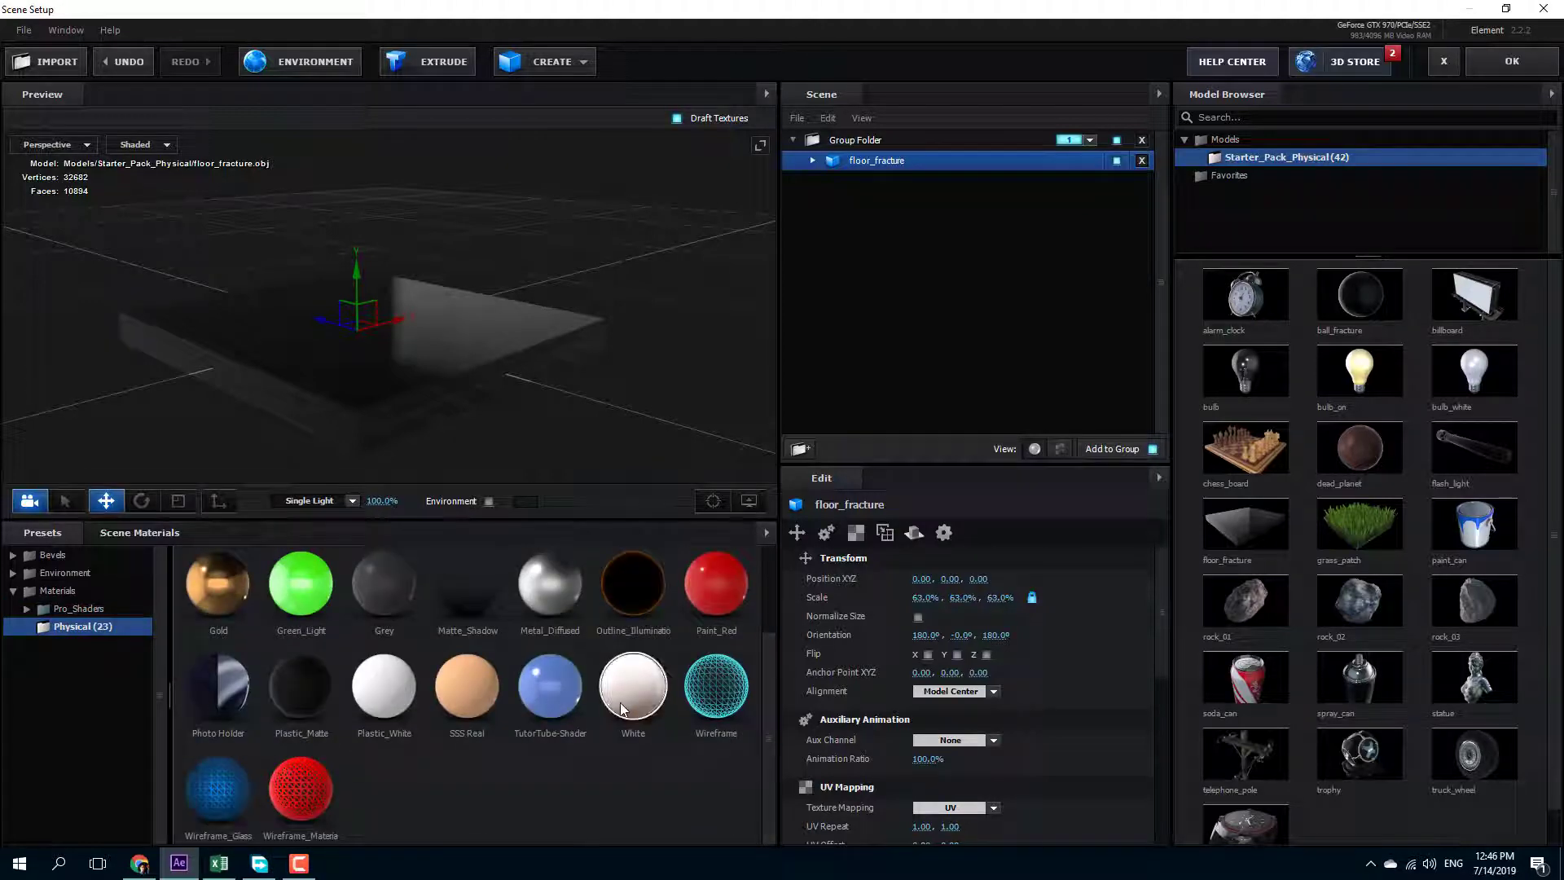
pyautogui.moveTo(619, 702); pyautogui.dragTo(578, 426)
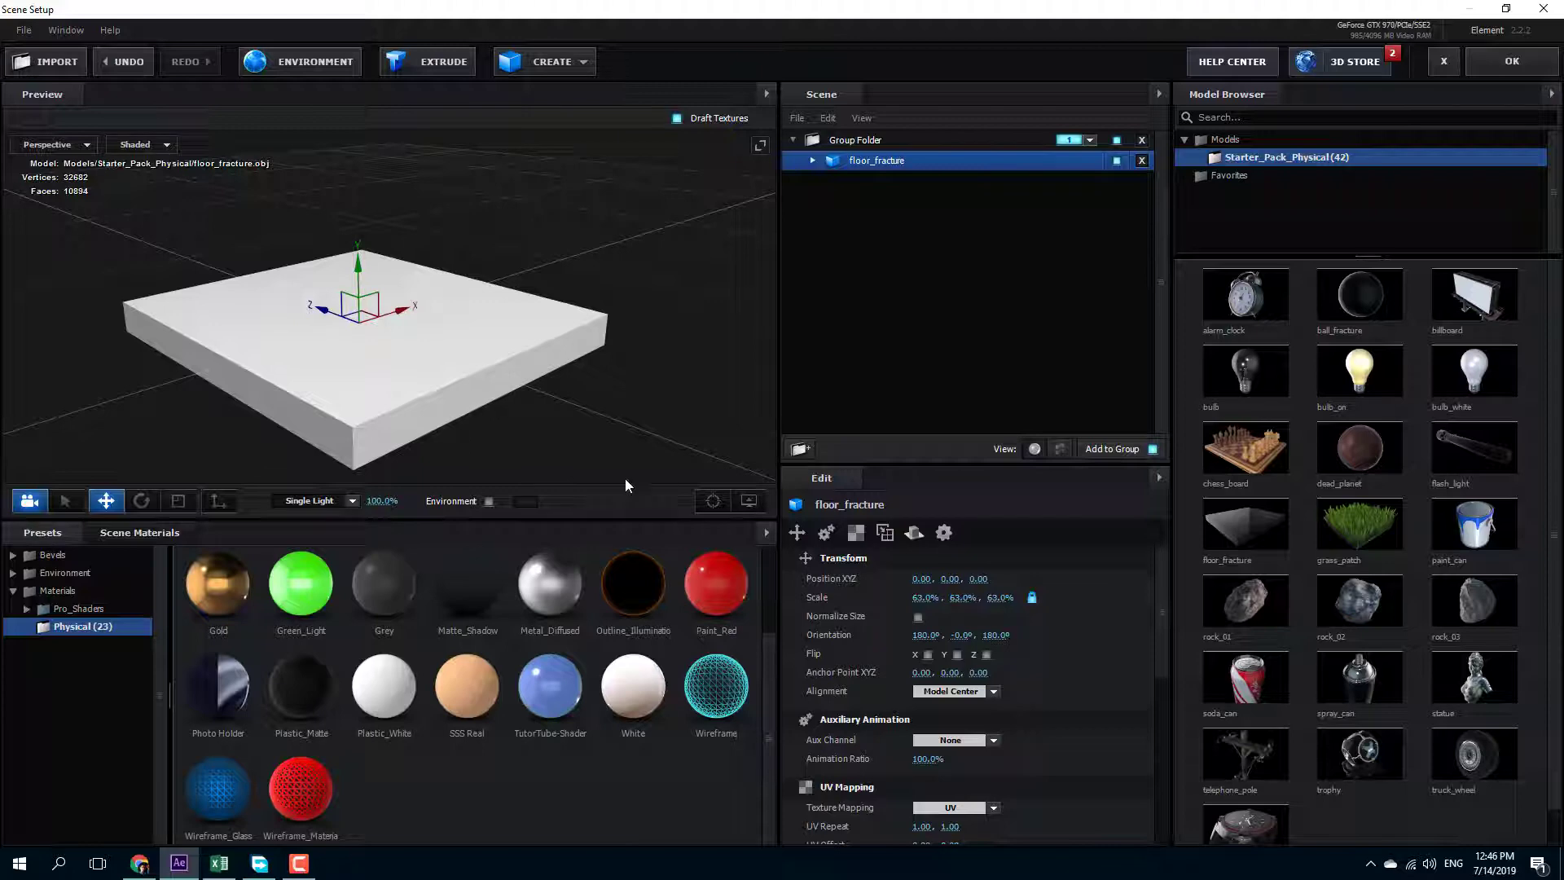
# Load Metal_Grill_005a_Height.png from the Element3D Texture folder on drive K as the White material's Diffuse texture.
pyautogui.click(812, 161)
pyautogui.click(873, 183)
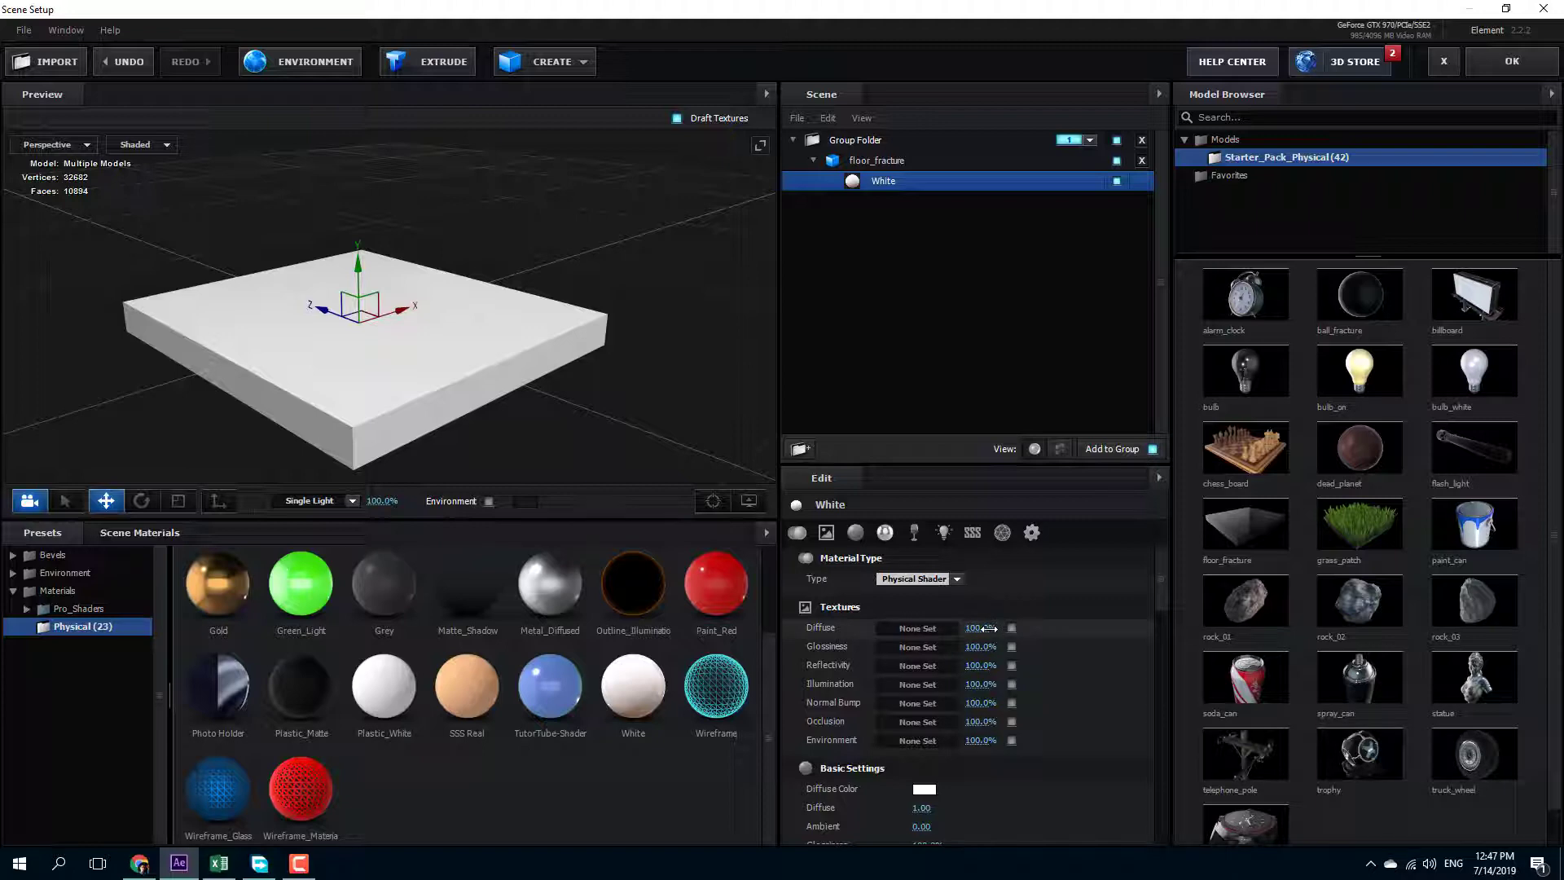
pyautogui.click(935, 631)
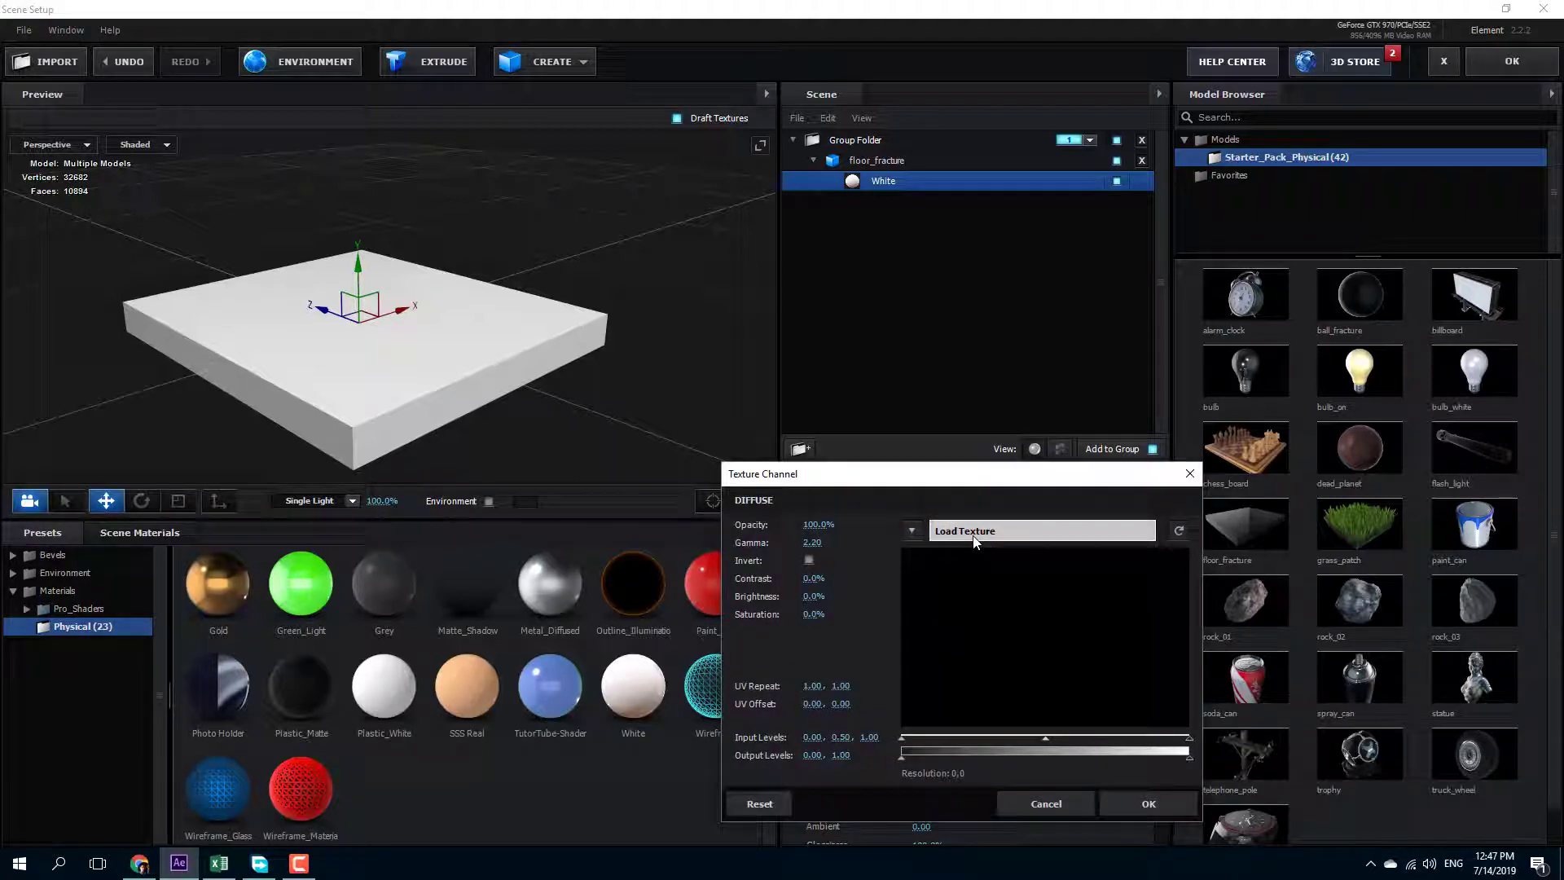
pyautogui.click(951, 531)
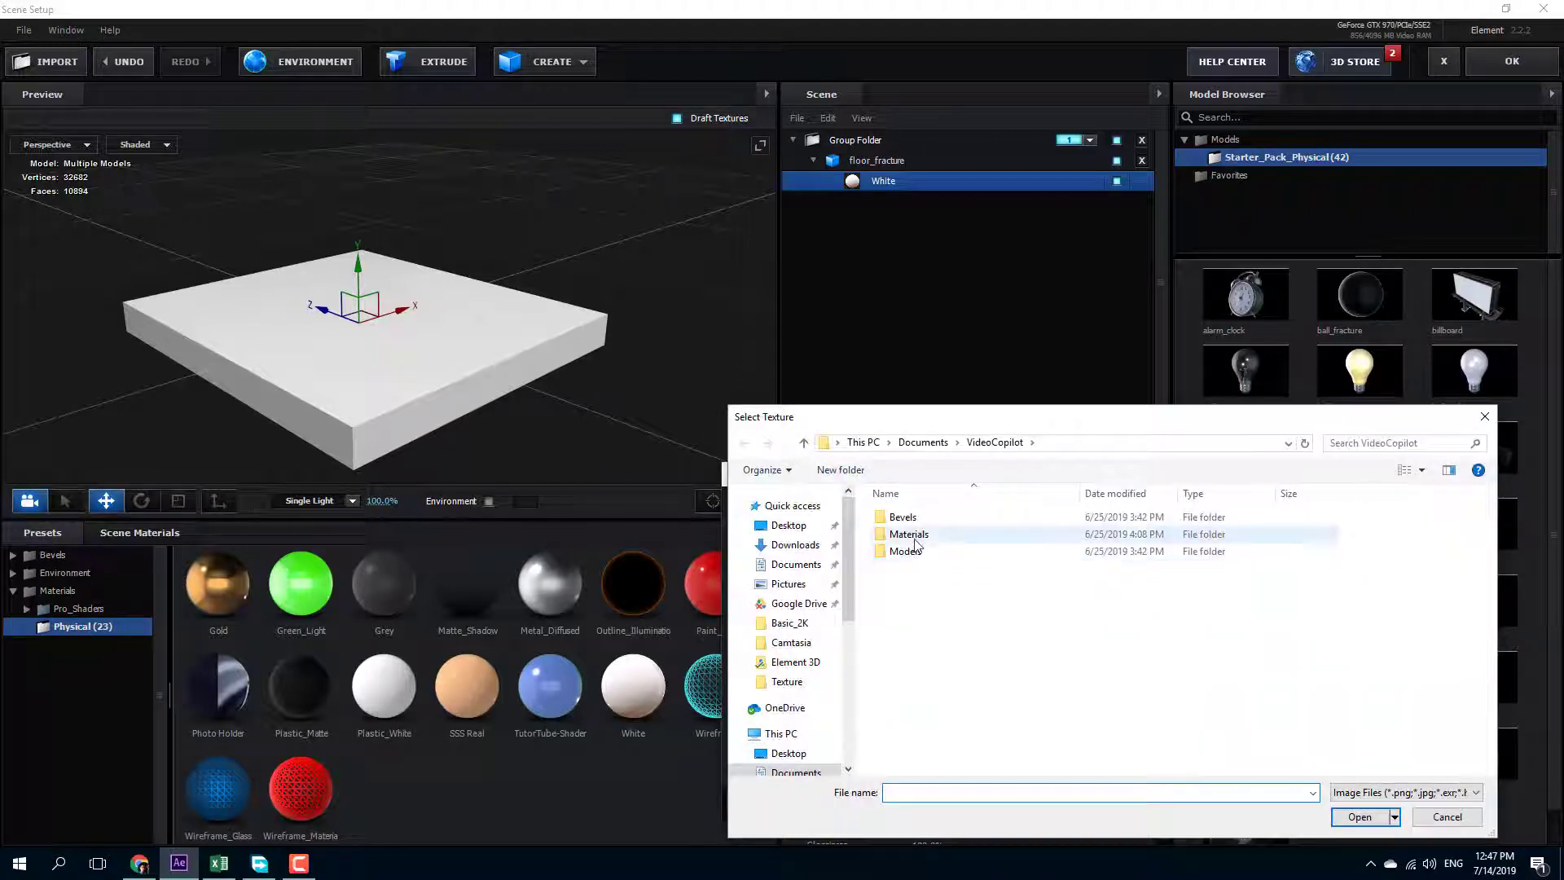
pyautogui.scroll(-5, 799, 686)
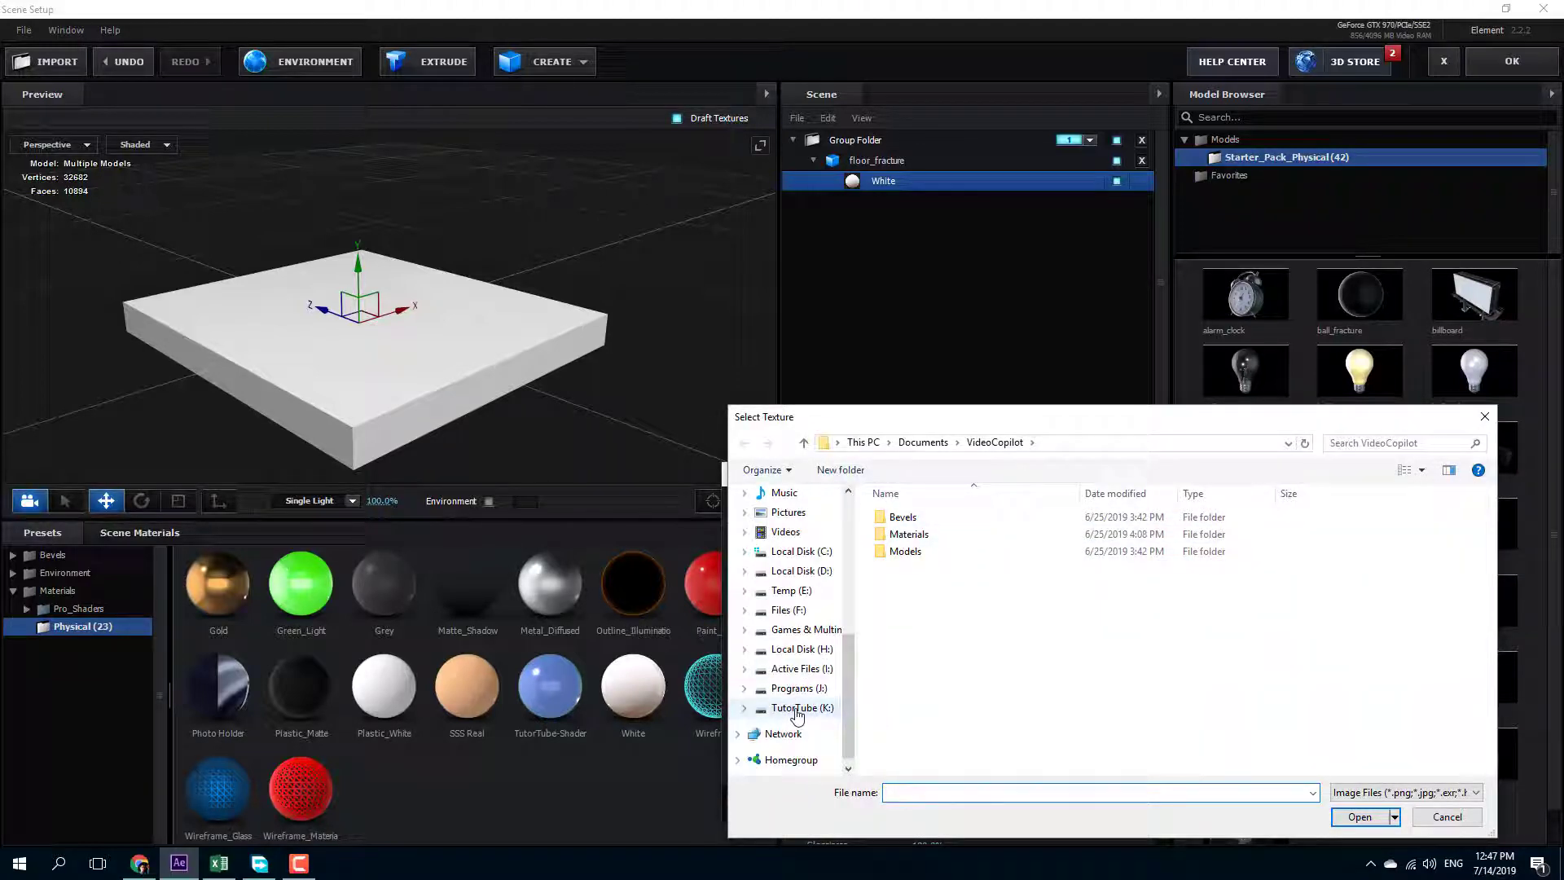
pyautogui.click(801, 707)
pyautogui.doubleClick(1424, 547)
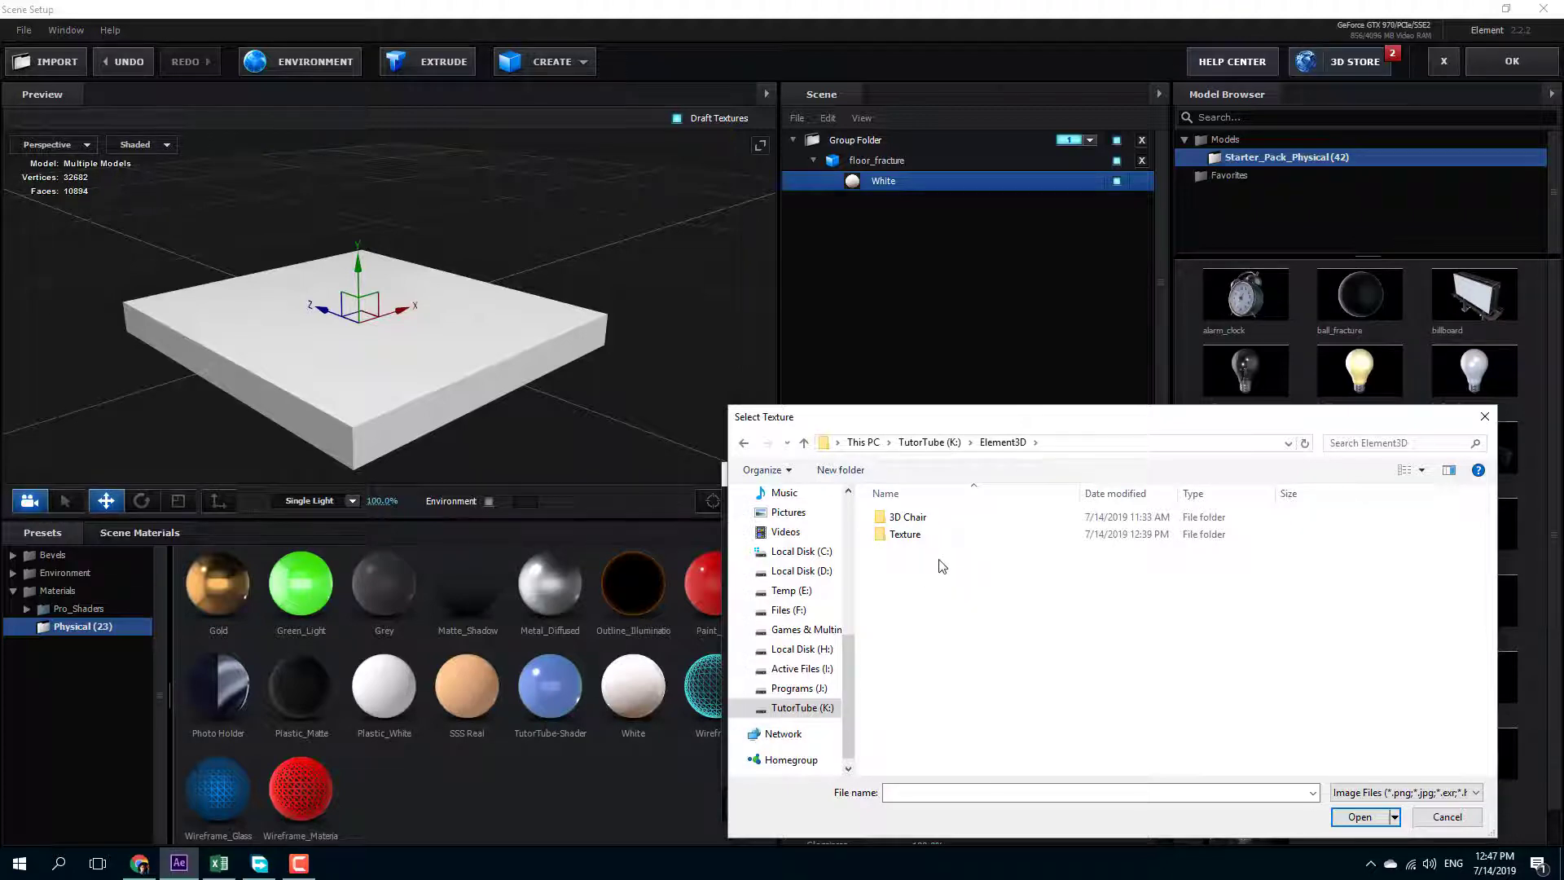
pyautogui.doubleClick(927, 535)
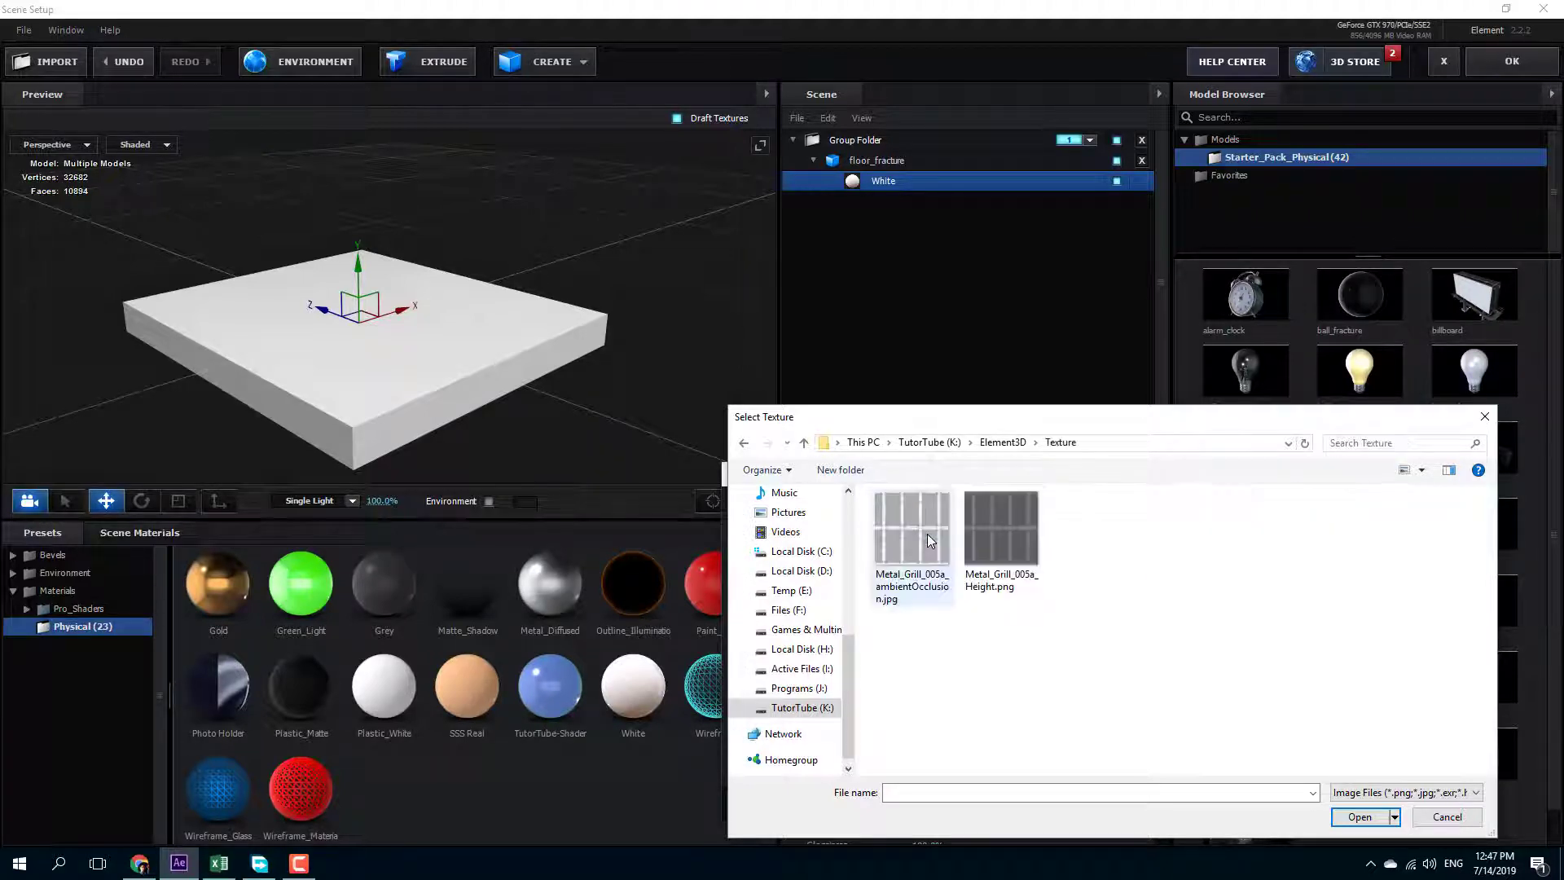
pyautogui.click(1002, 558)
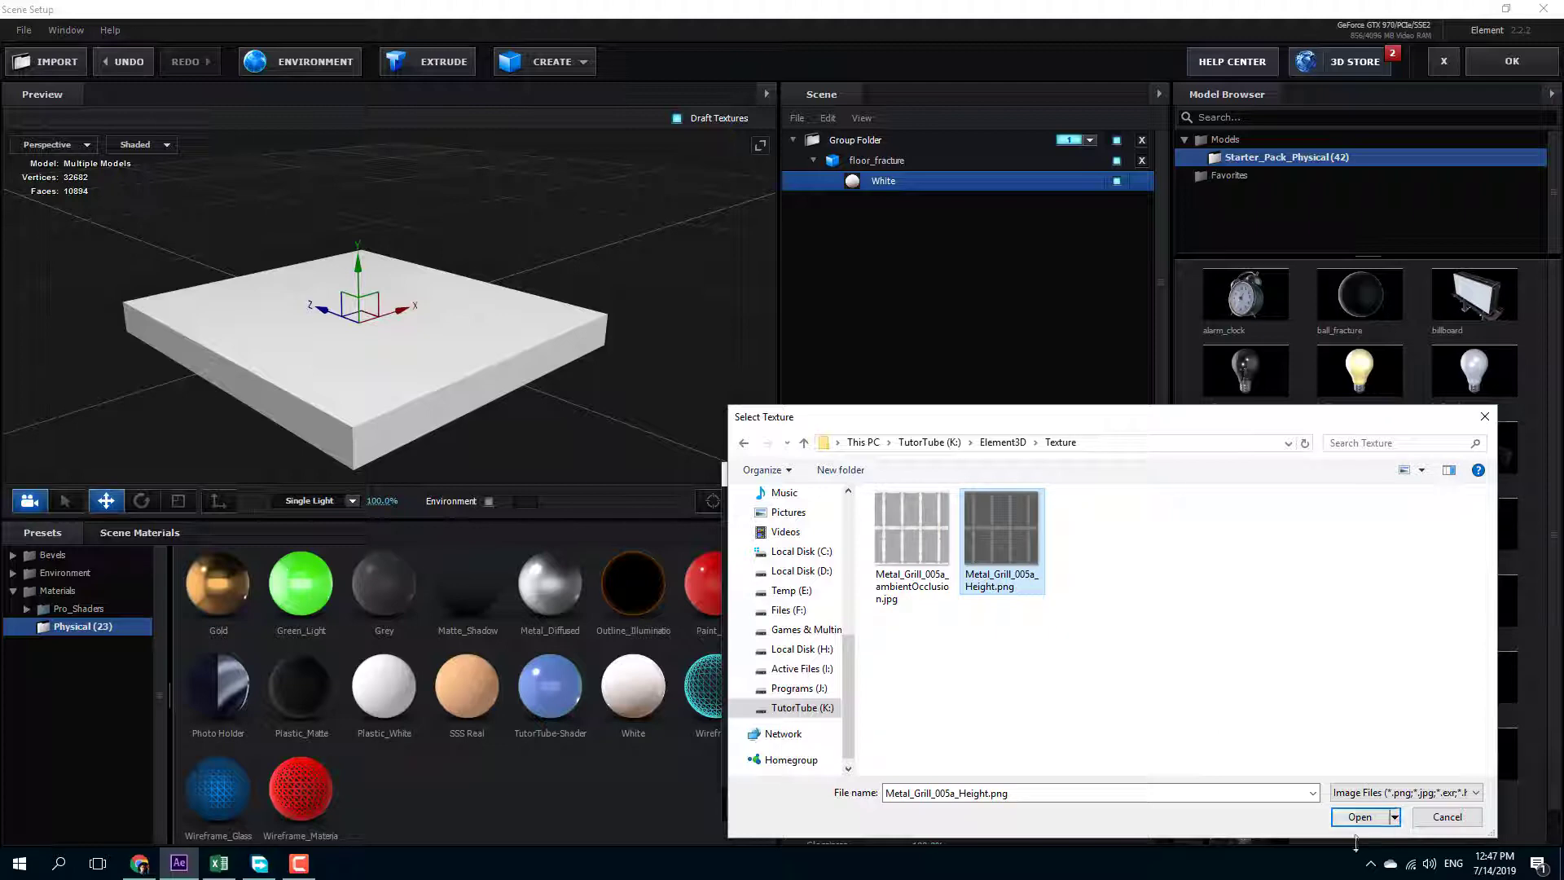
pyautogui.click(1359, 816)
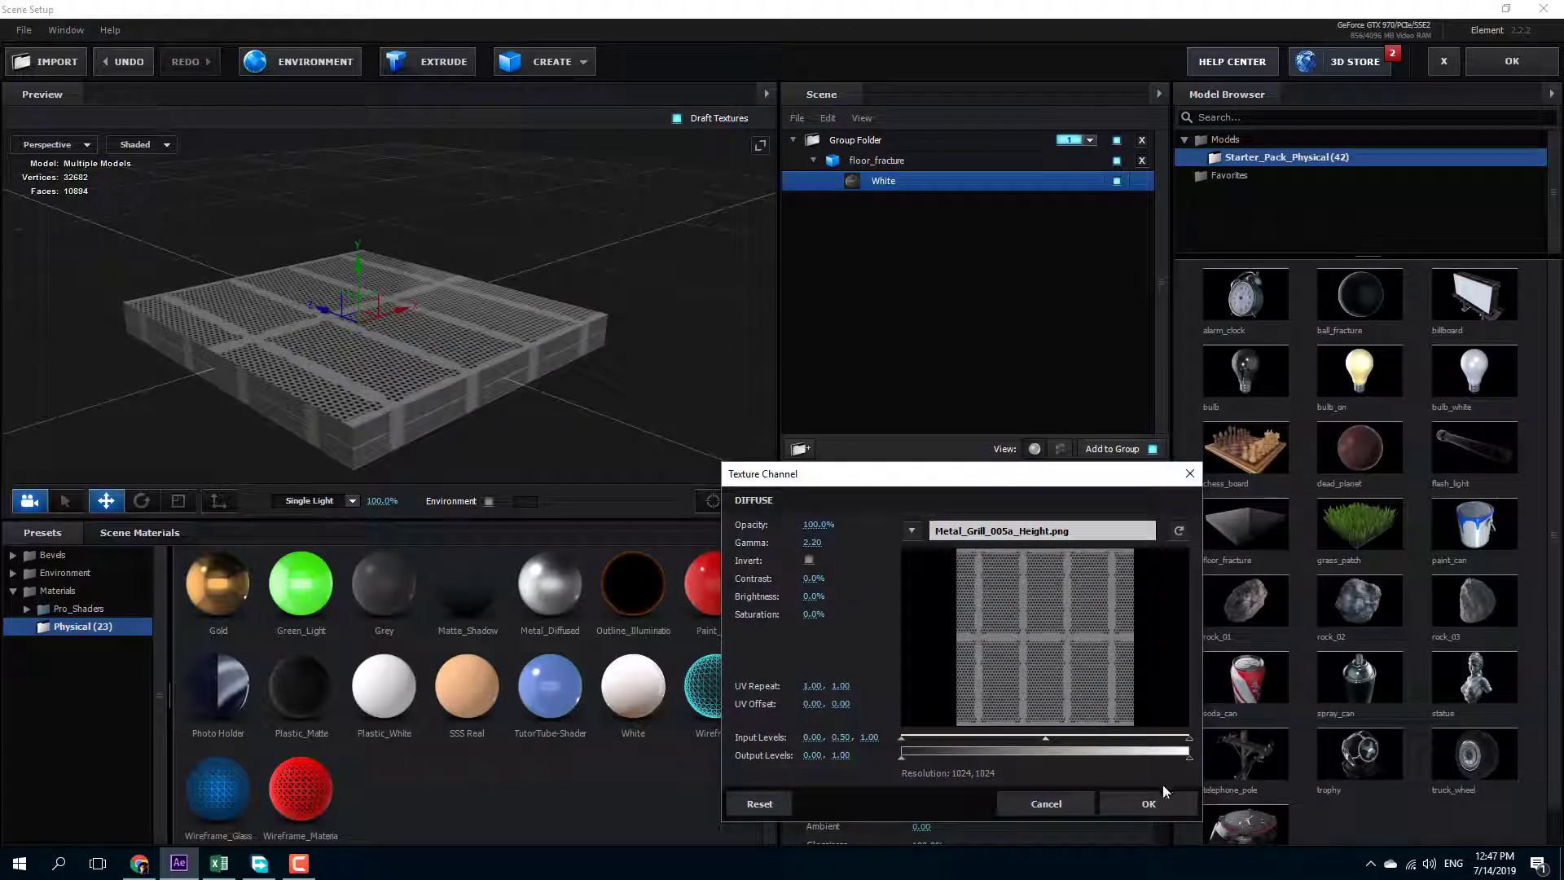
pyautogui.click(1149, 803)
# Adjust the Diffuse texture to gamma 2.28, saturation 23% and an input level midpoint of 0.36.
pyautogui.moveTo(556, 376); pyautogui.dragTo(493, 417)
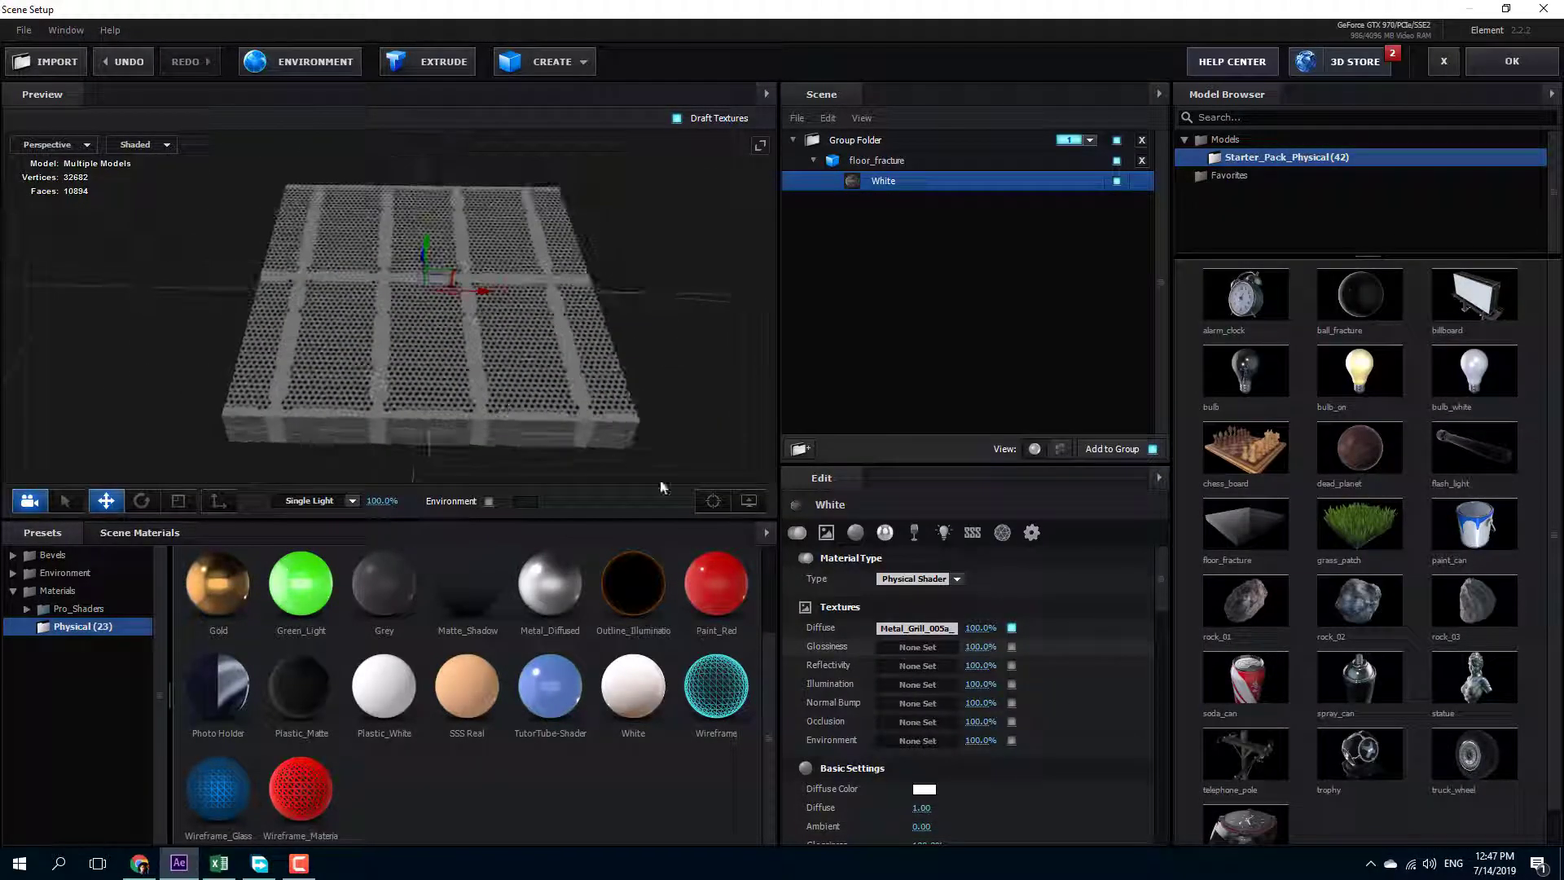
pyautogui.click(923, 628)
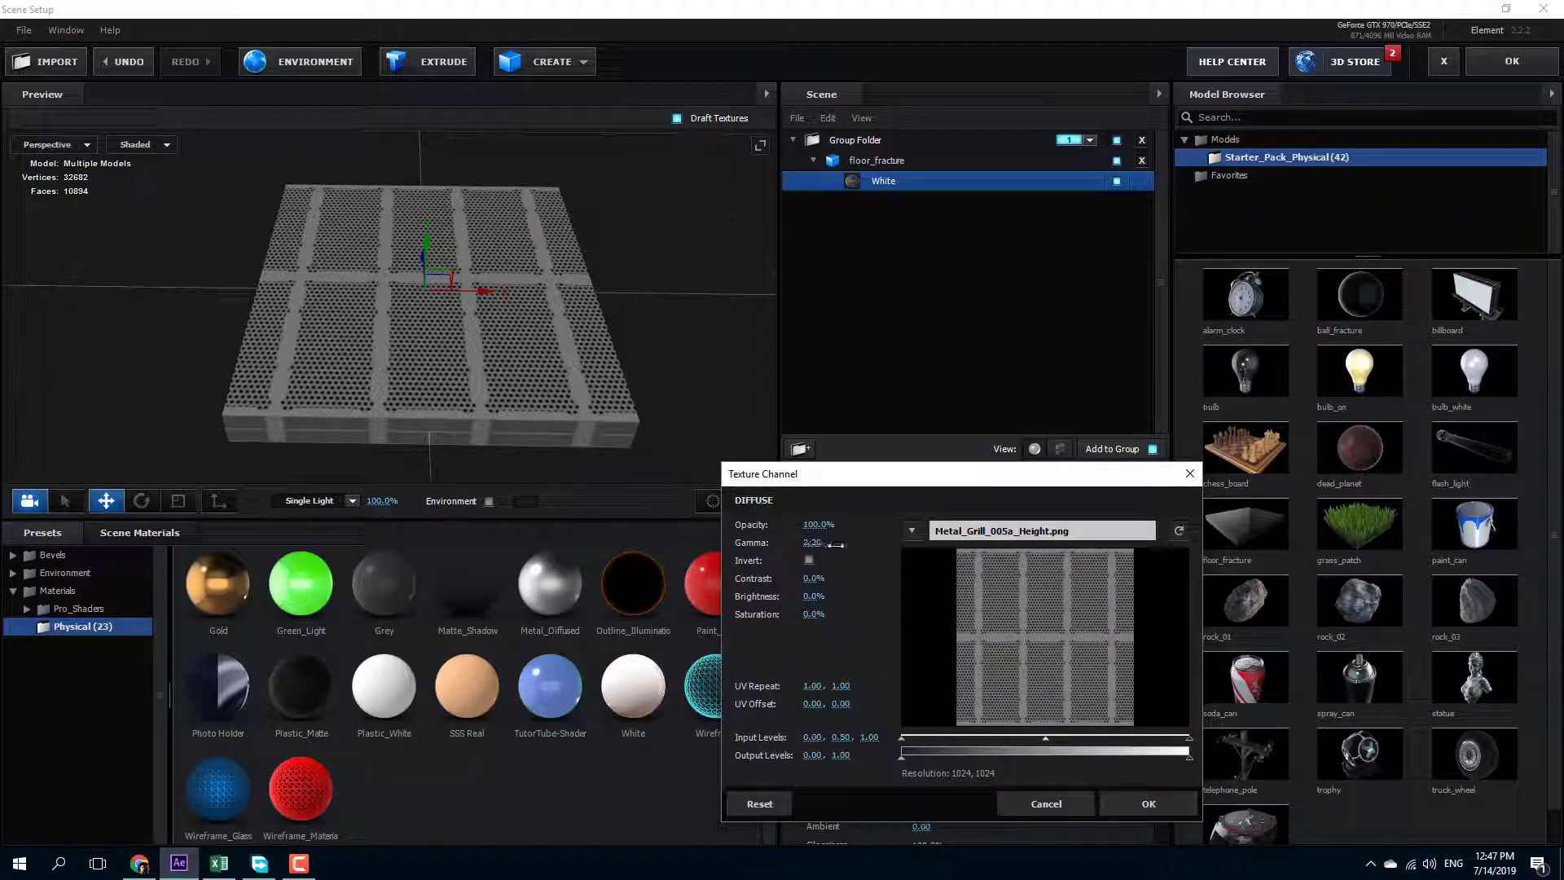
pyautogui.moveTo(835, 544); pyautogui.dragTo(827, 548)
pyautogui.moveTo(814, 615); pyautogui.dragTo(832, 617)
pyautogui.moveTo(831, 528); pyautogui.dragTo(935, 534)
pyautogui.moveTo(1065, 747); pyautogui.dragTo(1002, 747)
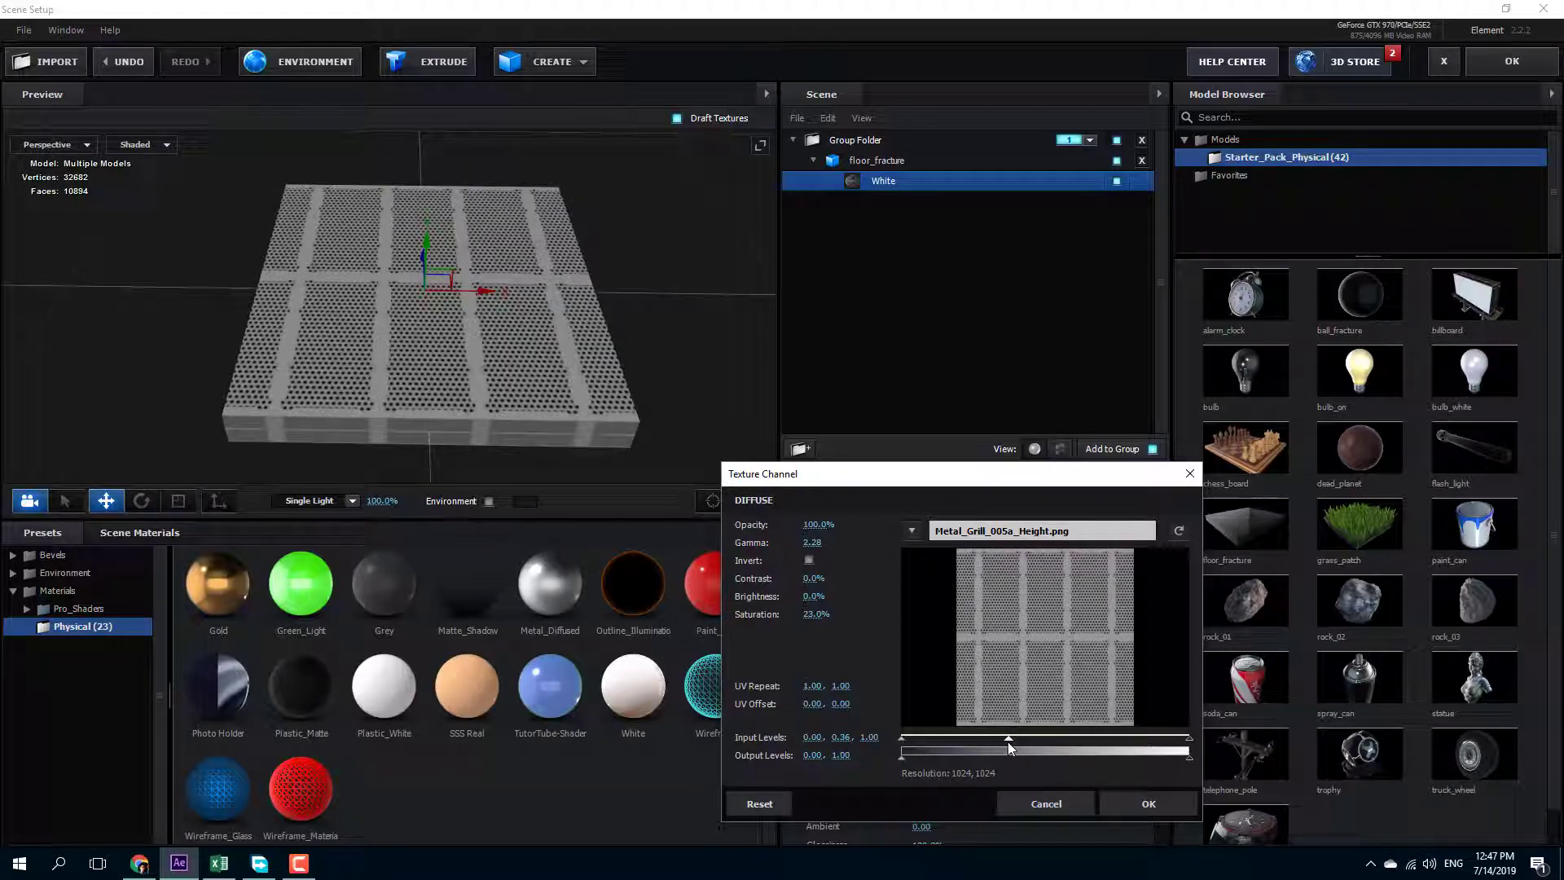
pyautogui.click(1149, 803)
# Load Metal_Grill_005a_ambientOcclusion.jpg as the White material's Normal Bump texture.
pyautogui.scroll(3, 634, 298)
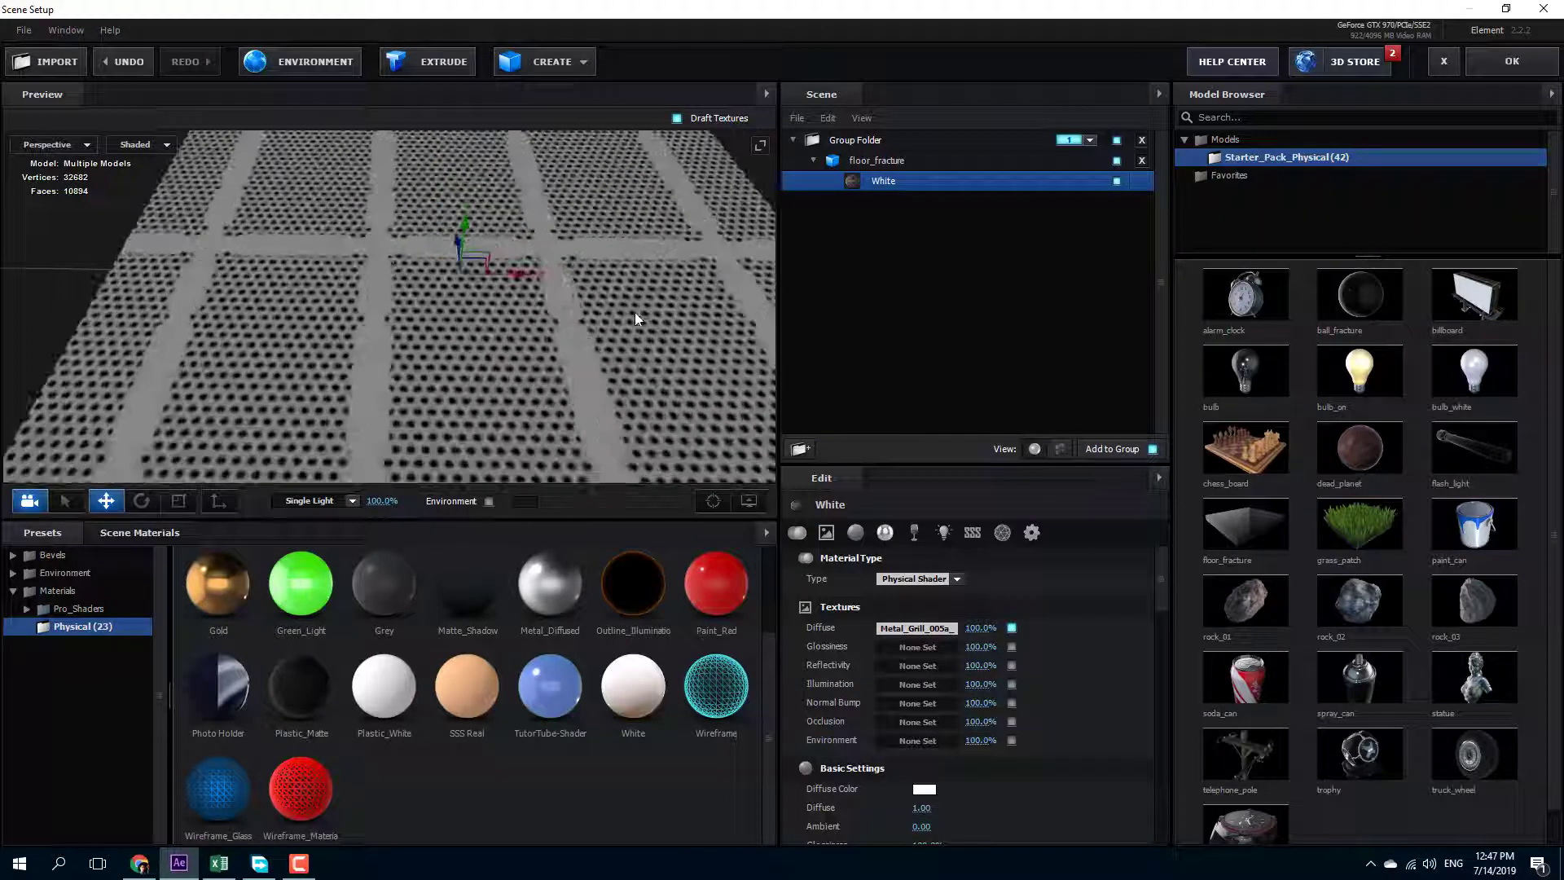
pyautogui.scroll(5, 634, 312)
pyautogui.scroll(-8, 578, 366)
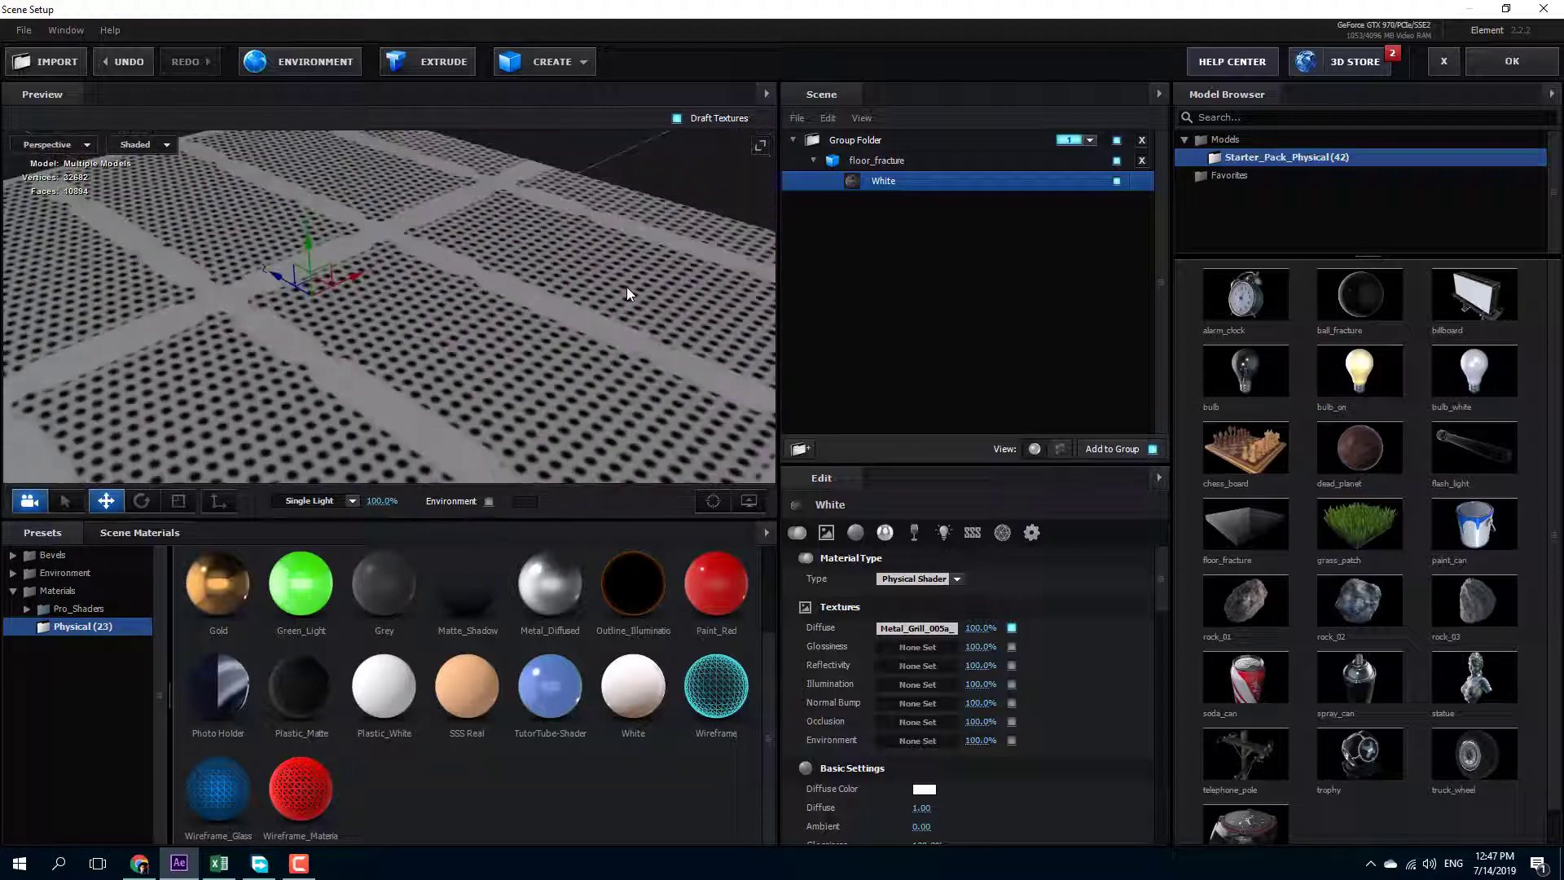
pyautogui.moveTo(588, 266); pyautogui.dragTo(582, 312)
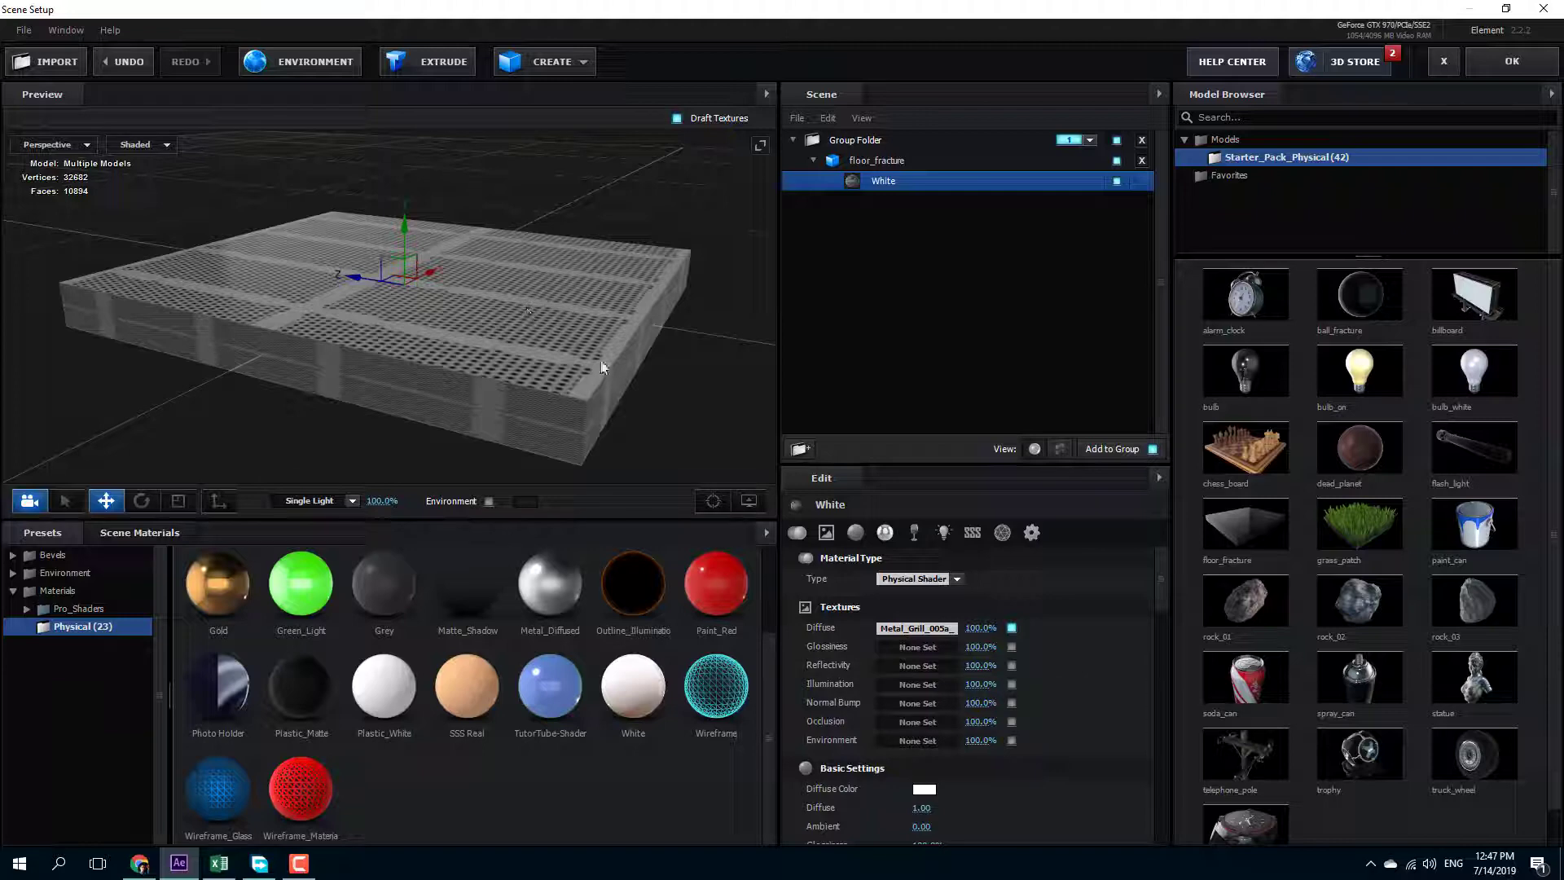
pyautogui.click(916, 704)
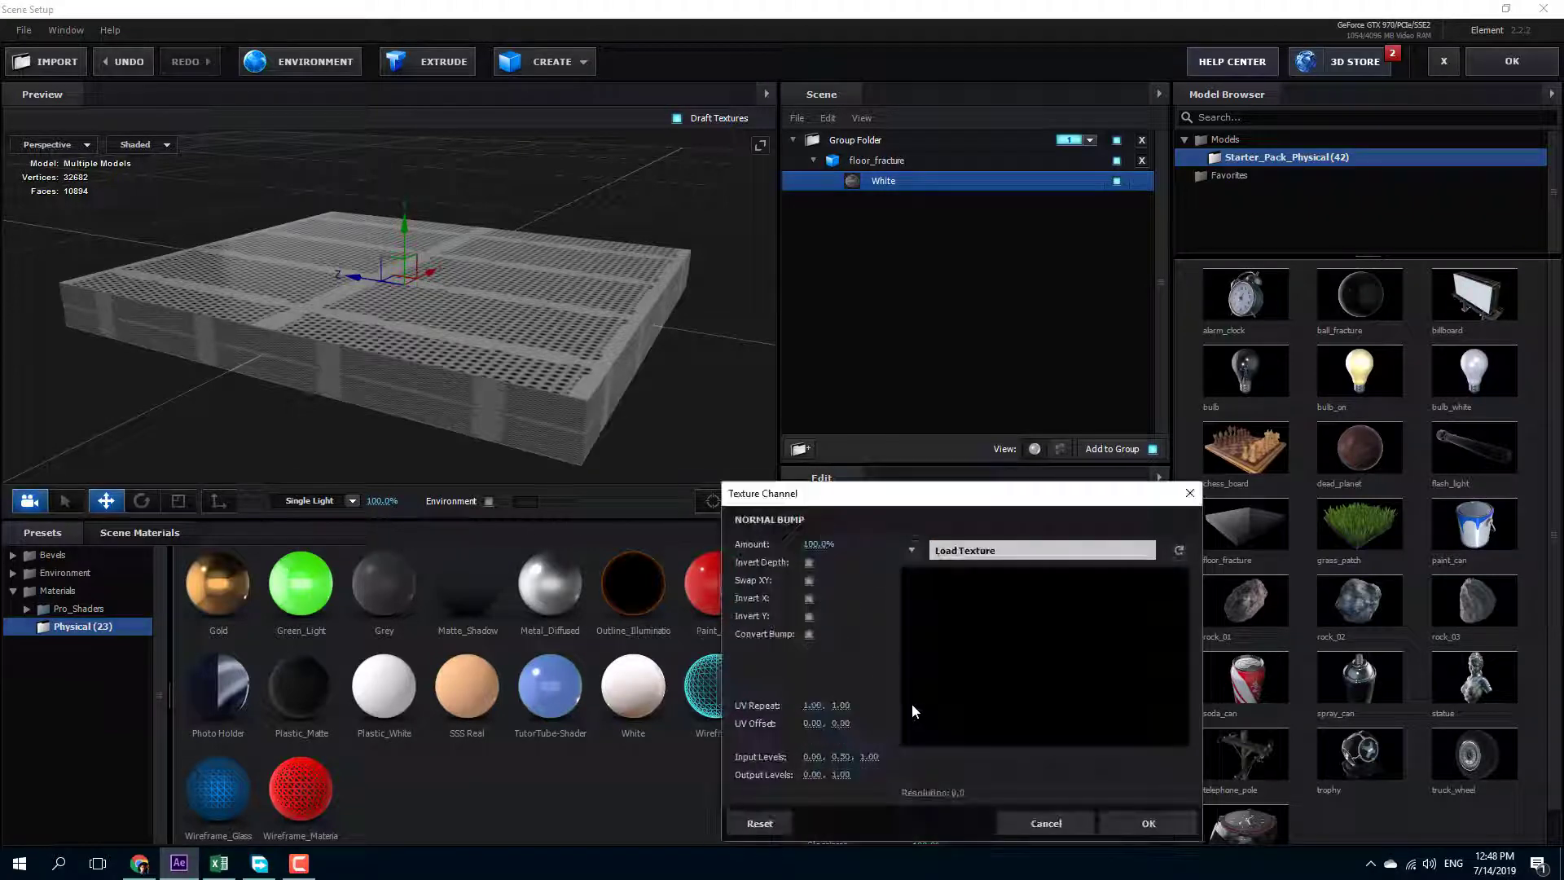
pyautogui.click(967, 555)
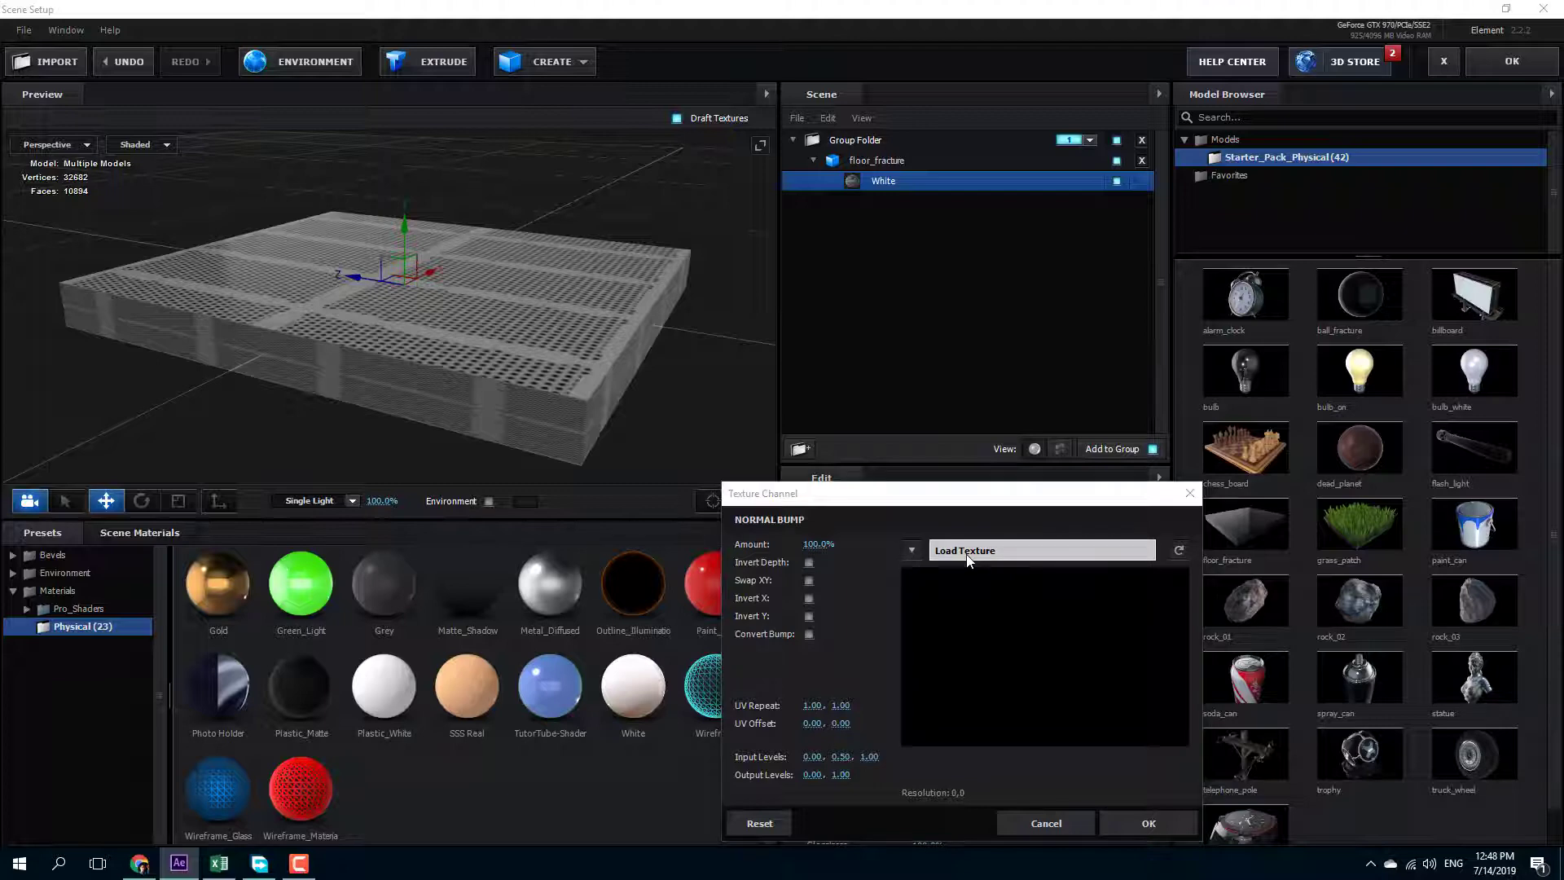
pyautogui.click(906, 538)
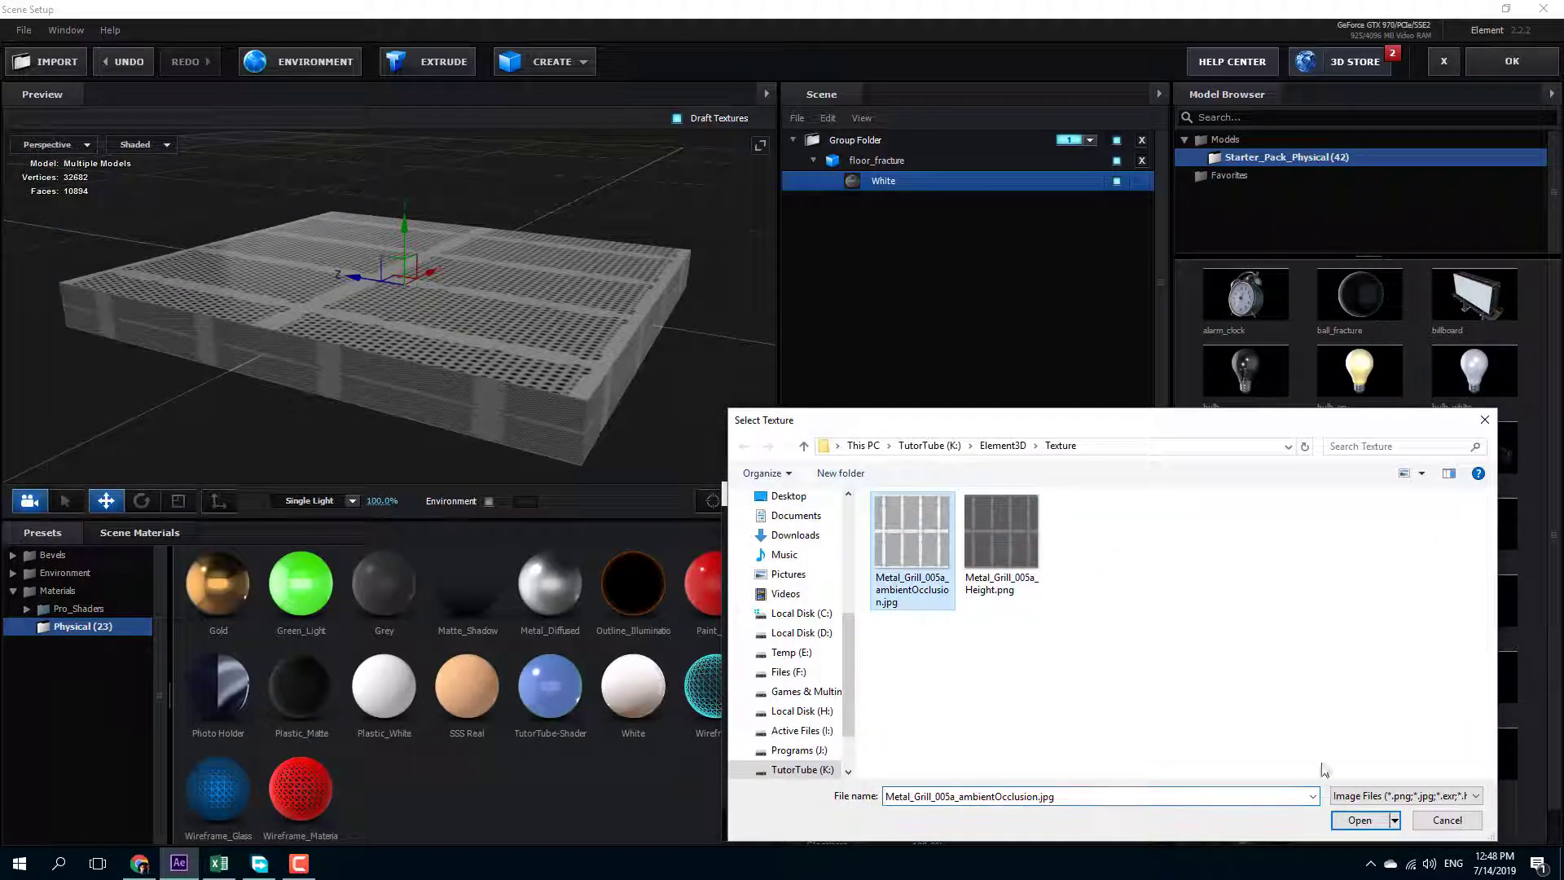
pyautogui.click(1360, 820)
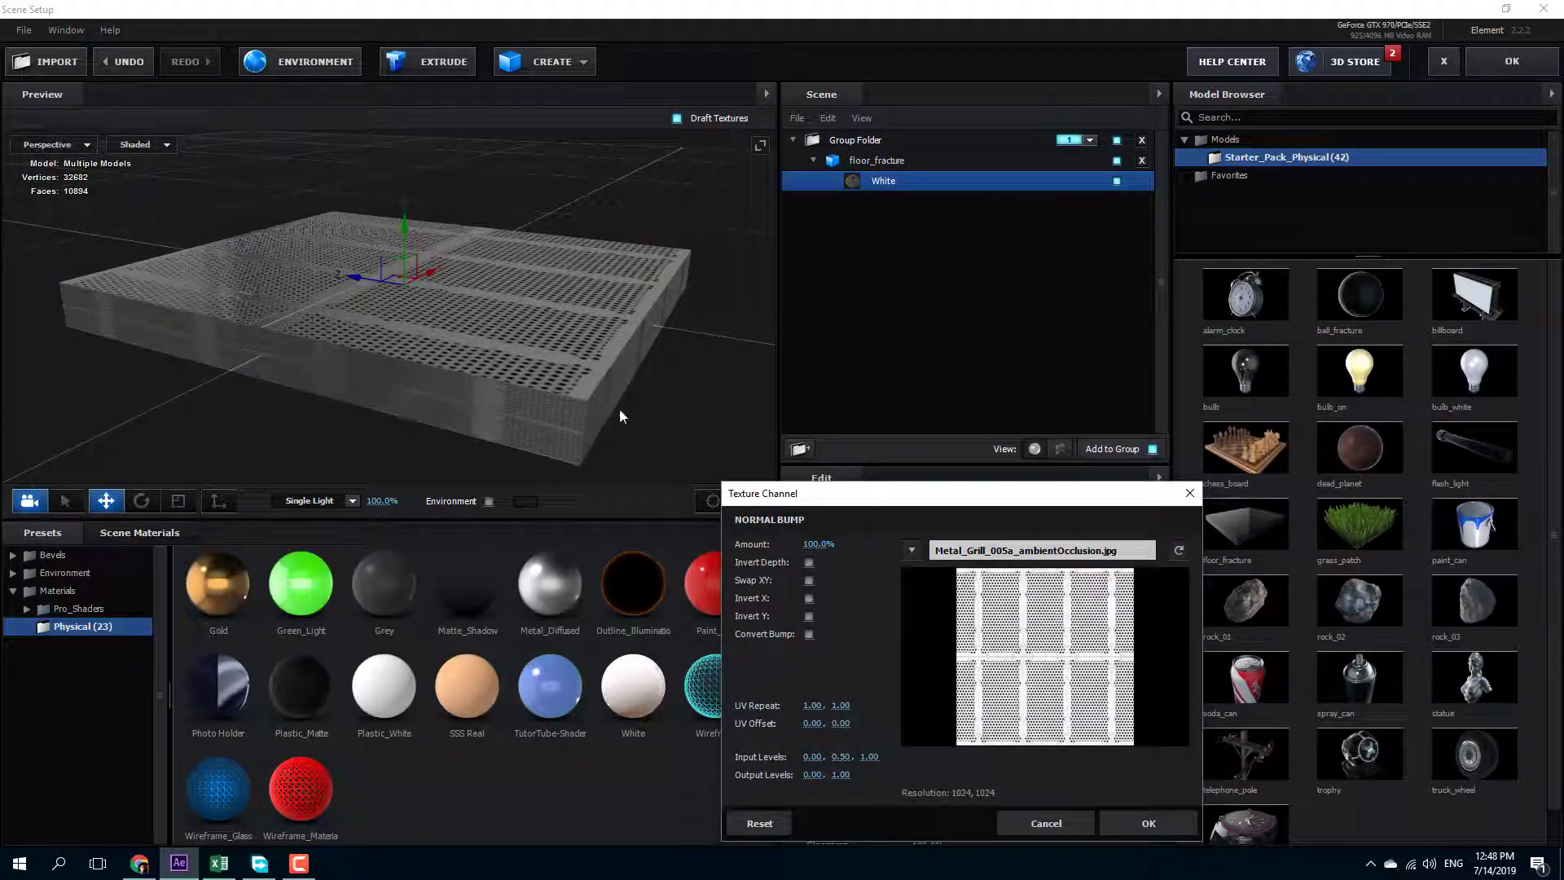
pyautogui.click(1149, 823)
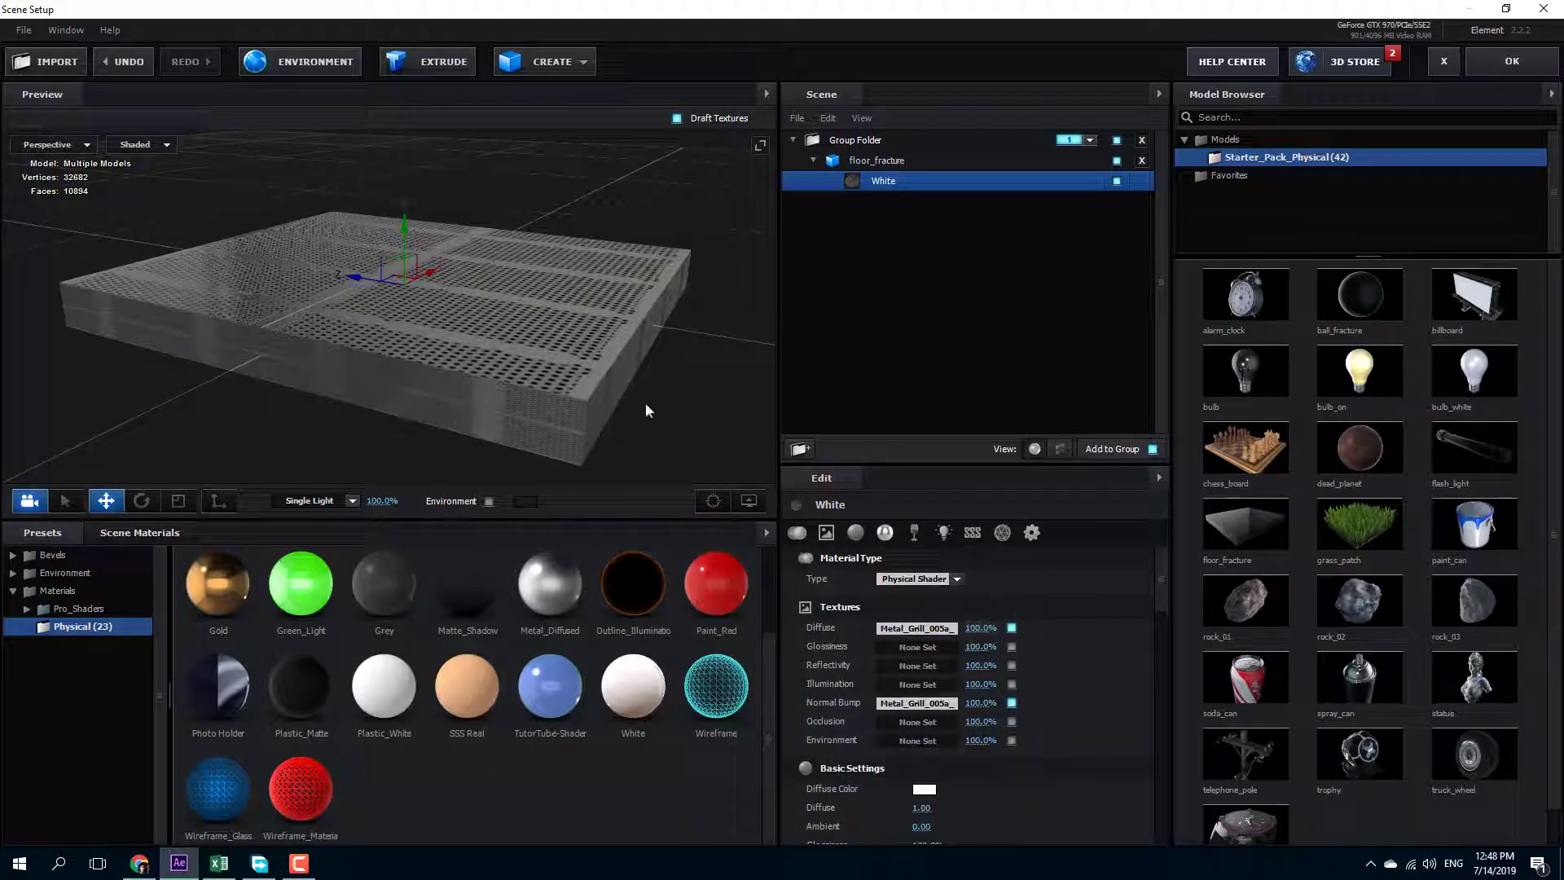
# Examine the textured floor up close and from several angles, and look through the White material's settings.
pyautogui.scroll(10, 619, 407)
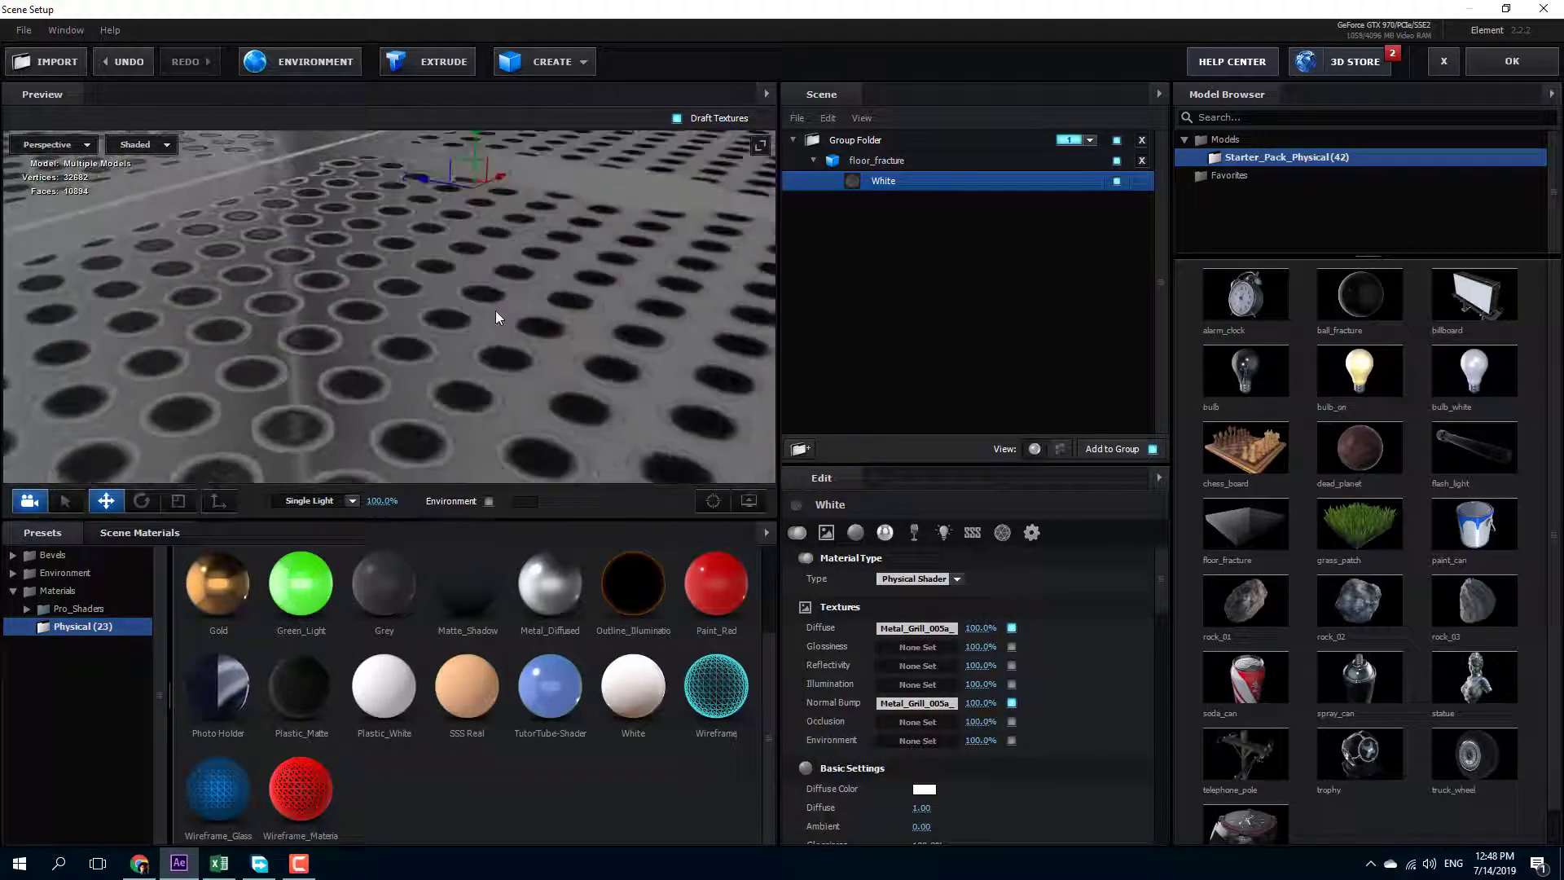
pyautogui.moveTo(495, 311); pyautogui.dragTo(445, 308)
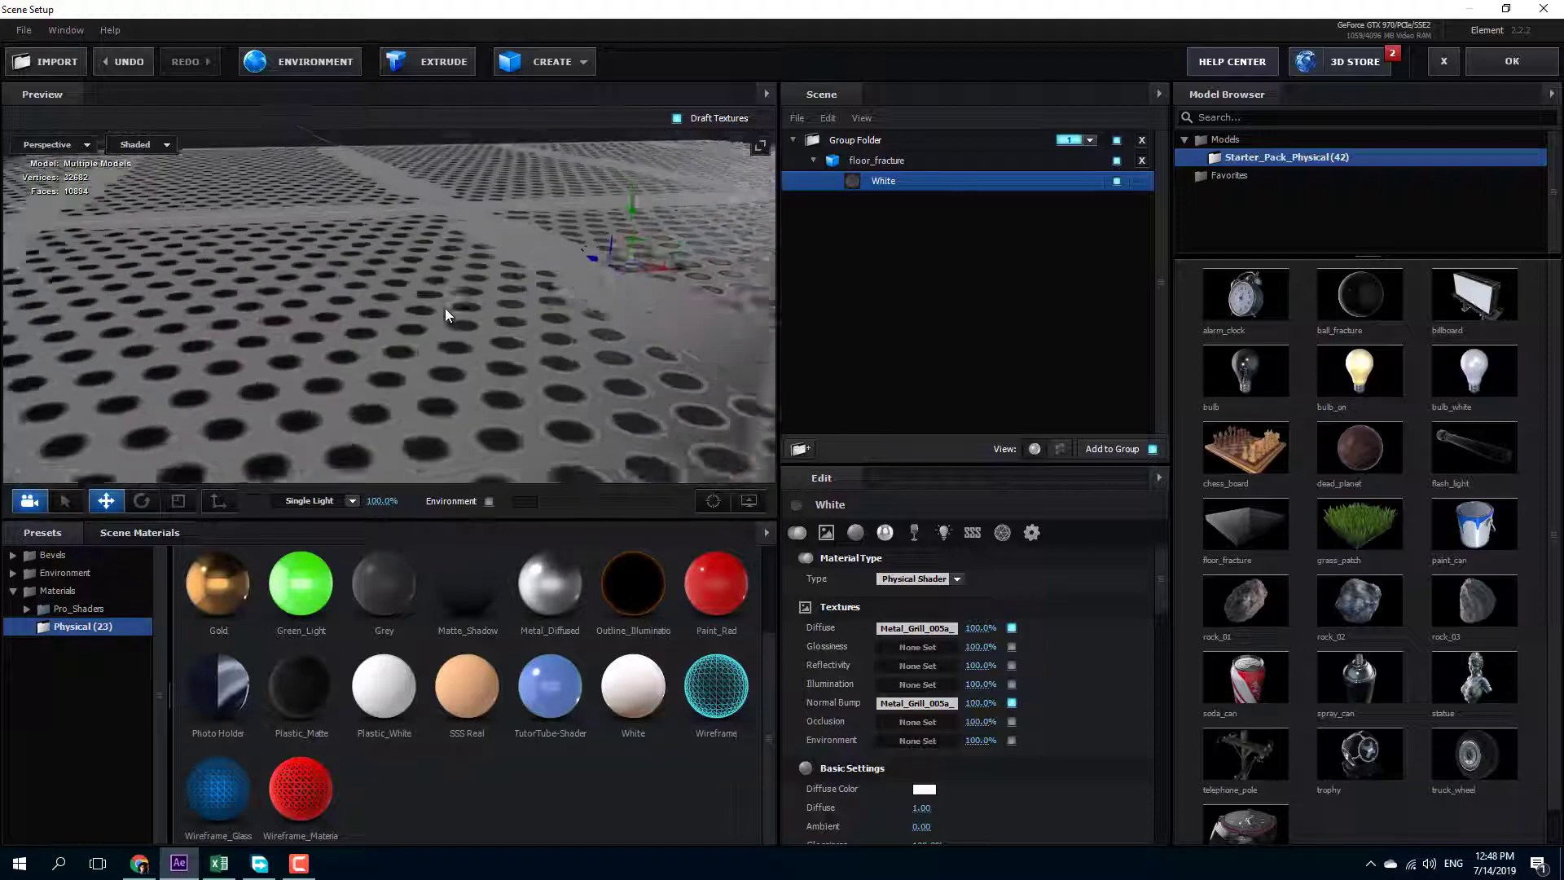
pyautogui.scroll(-10, 445, 308)
pyautogui.moveTo(436, 383); pyautogui.dragTo(457, 391)
pyautogui.scroll(-3, 457, 383)
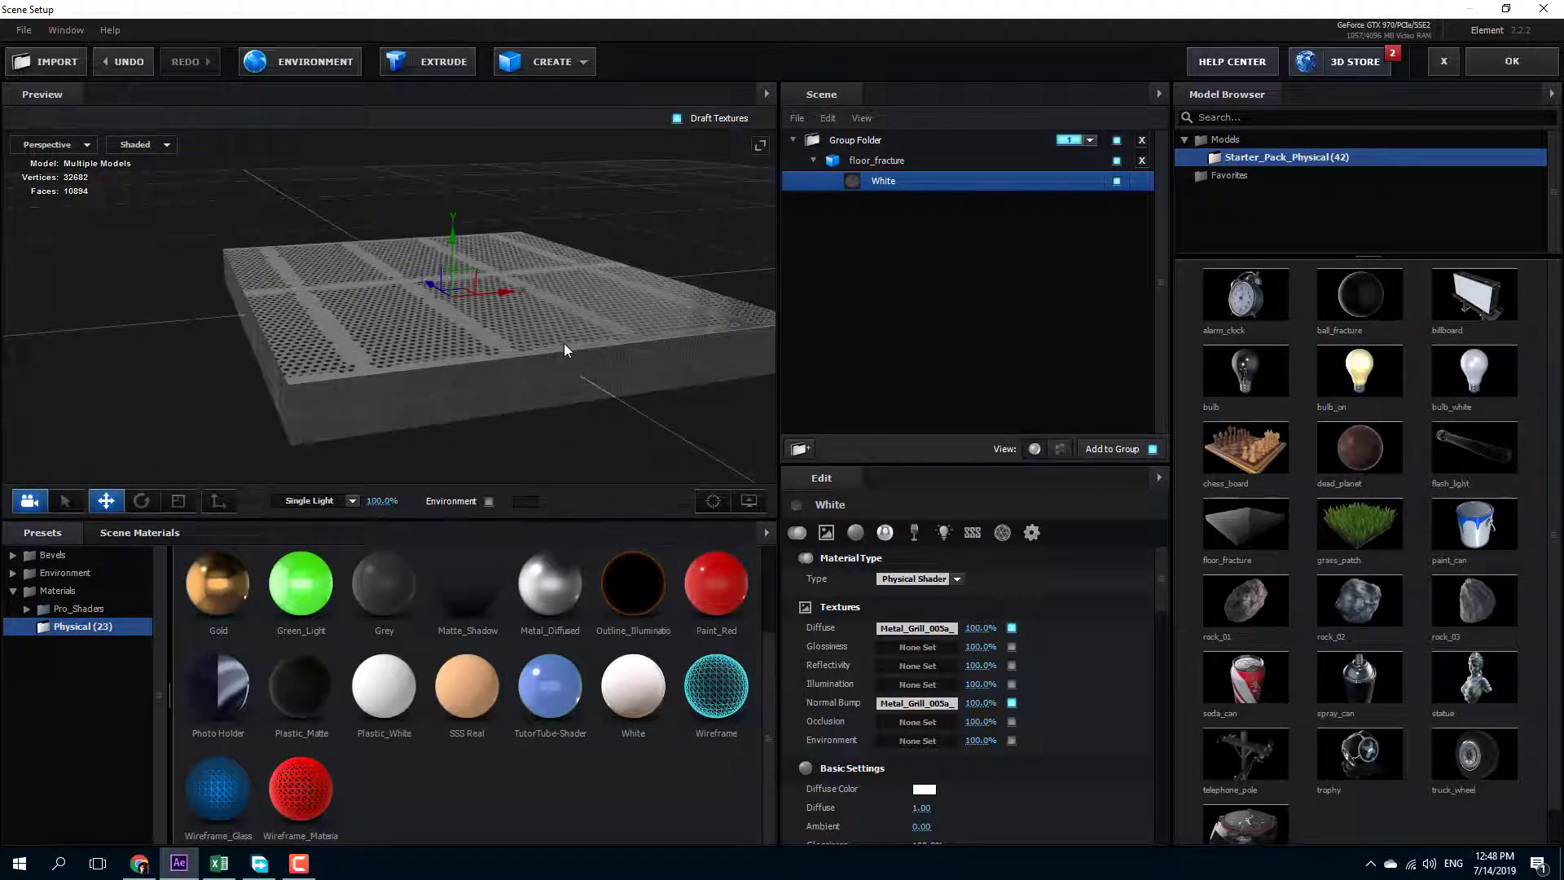
pyautogui.scroll(-3, 906, 598)
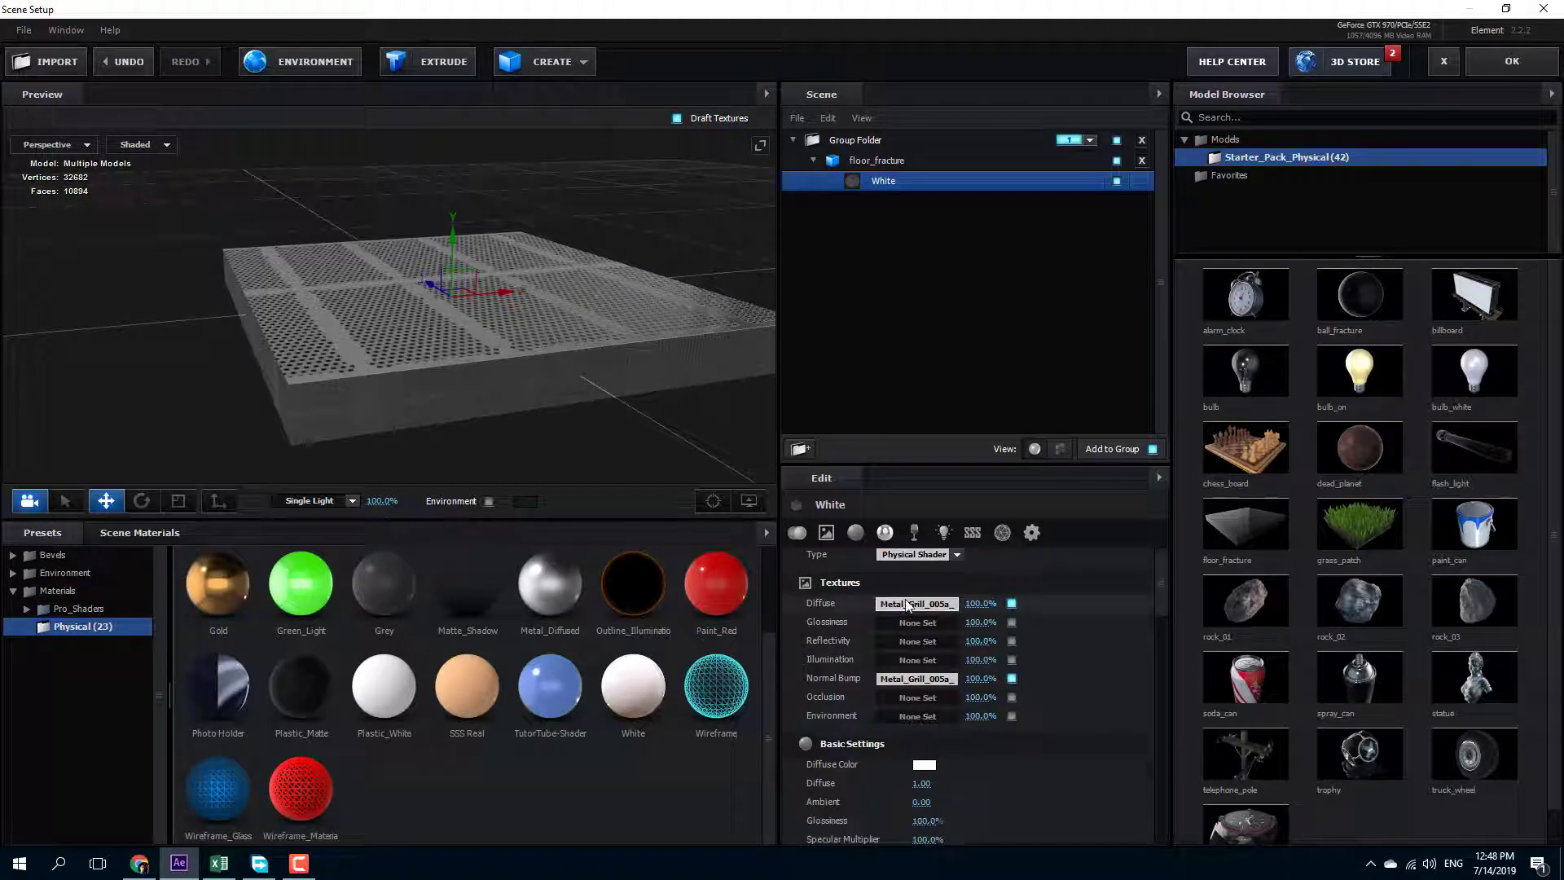
pyautogui.scroll(3, 936, 658)
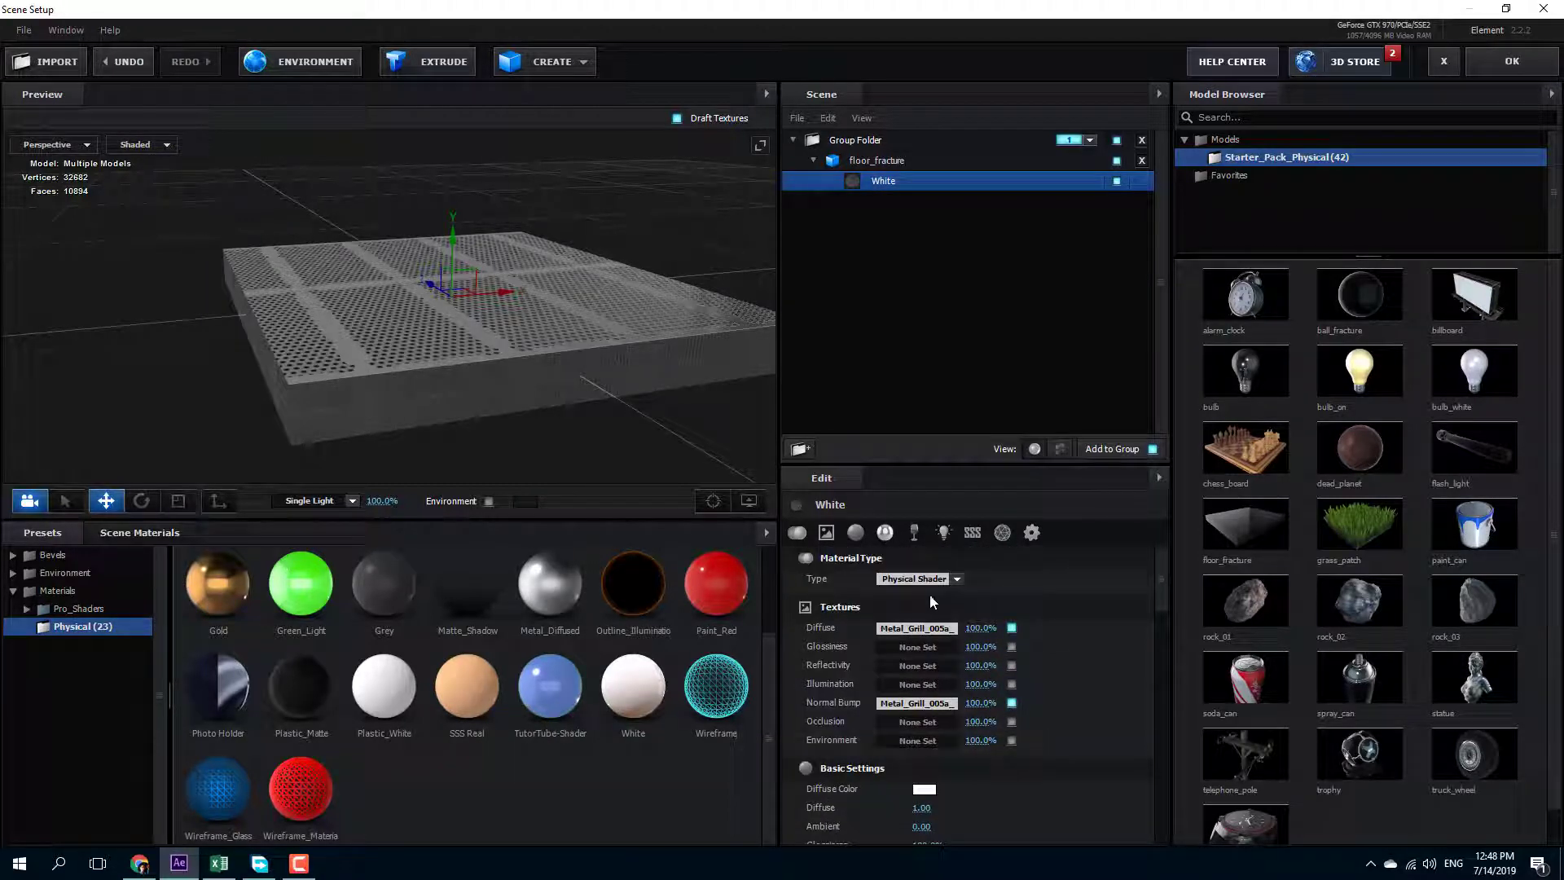
pyautogui.moveTo(482, 339); pyautogui.dragTo(570, 407)
pyautogui.scroll(3, 559, 441)
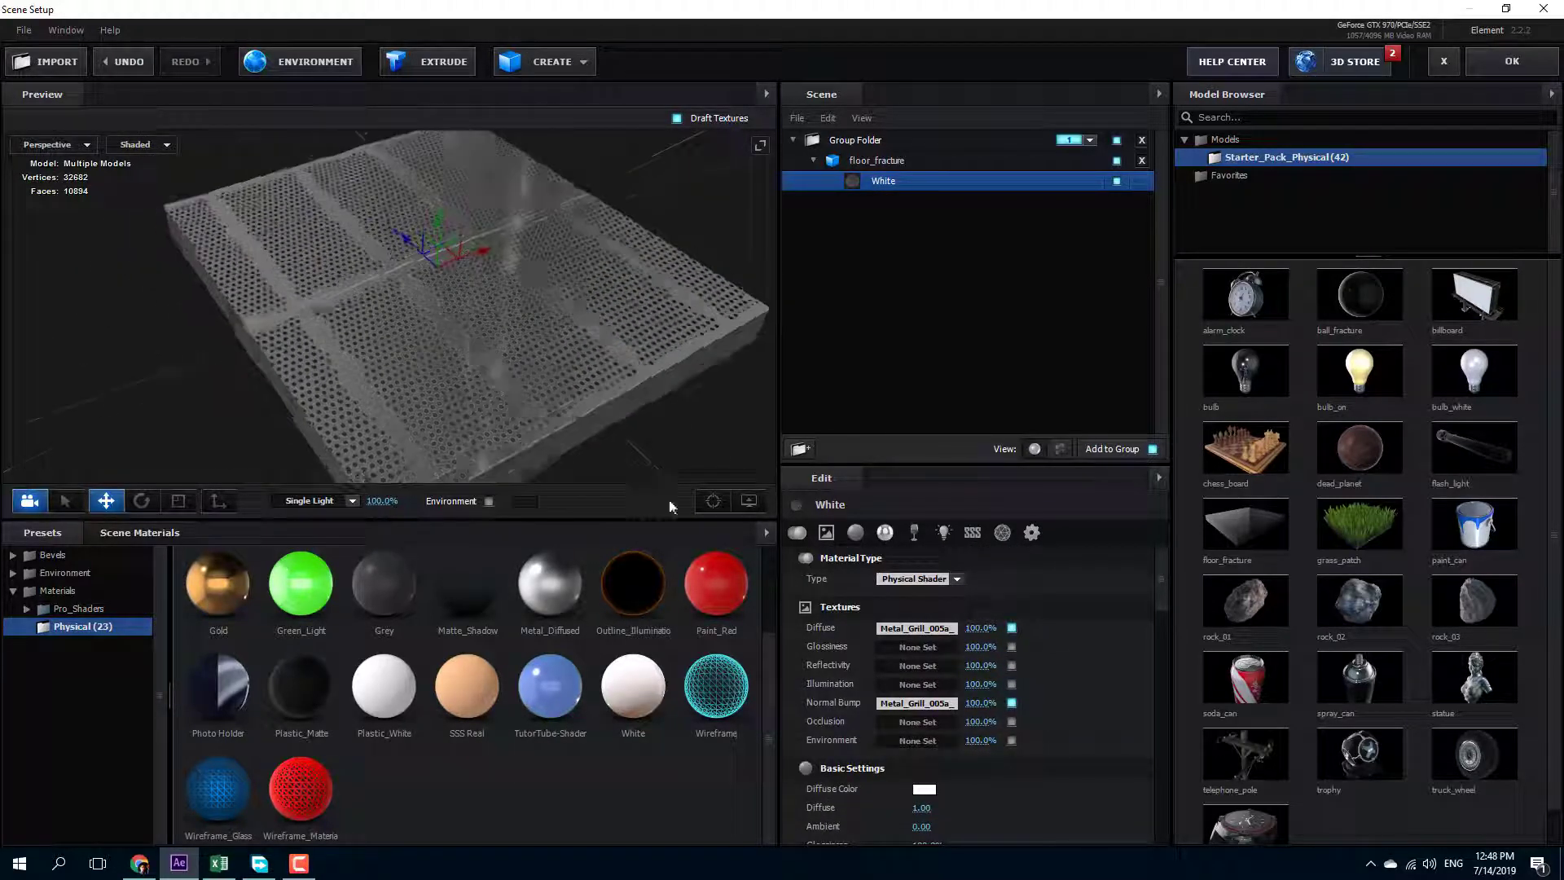
pyautogui.scroll(-3, 935, 778)
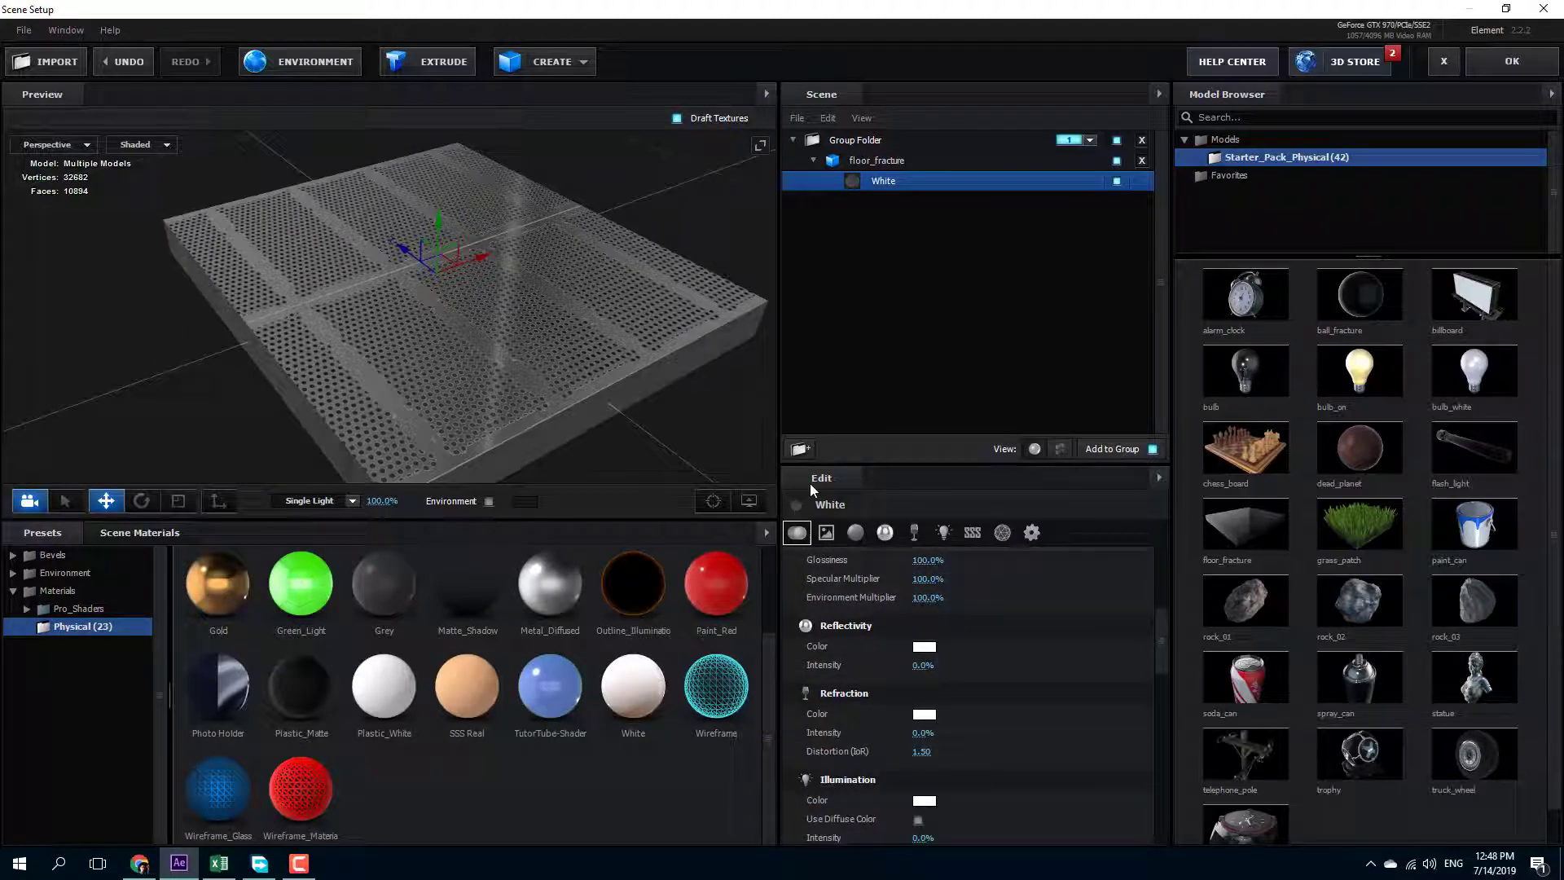
# Select the floor_fracture model, keep its Normals option on From Model, and examine the textured floor's top and sides up close.
pyautogui.click(892, 161)
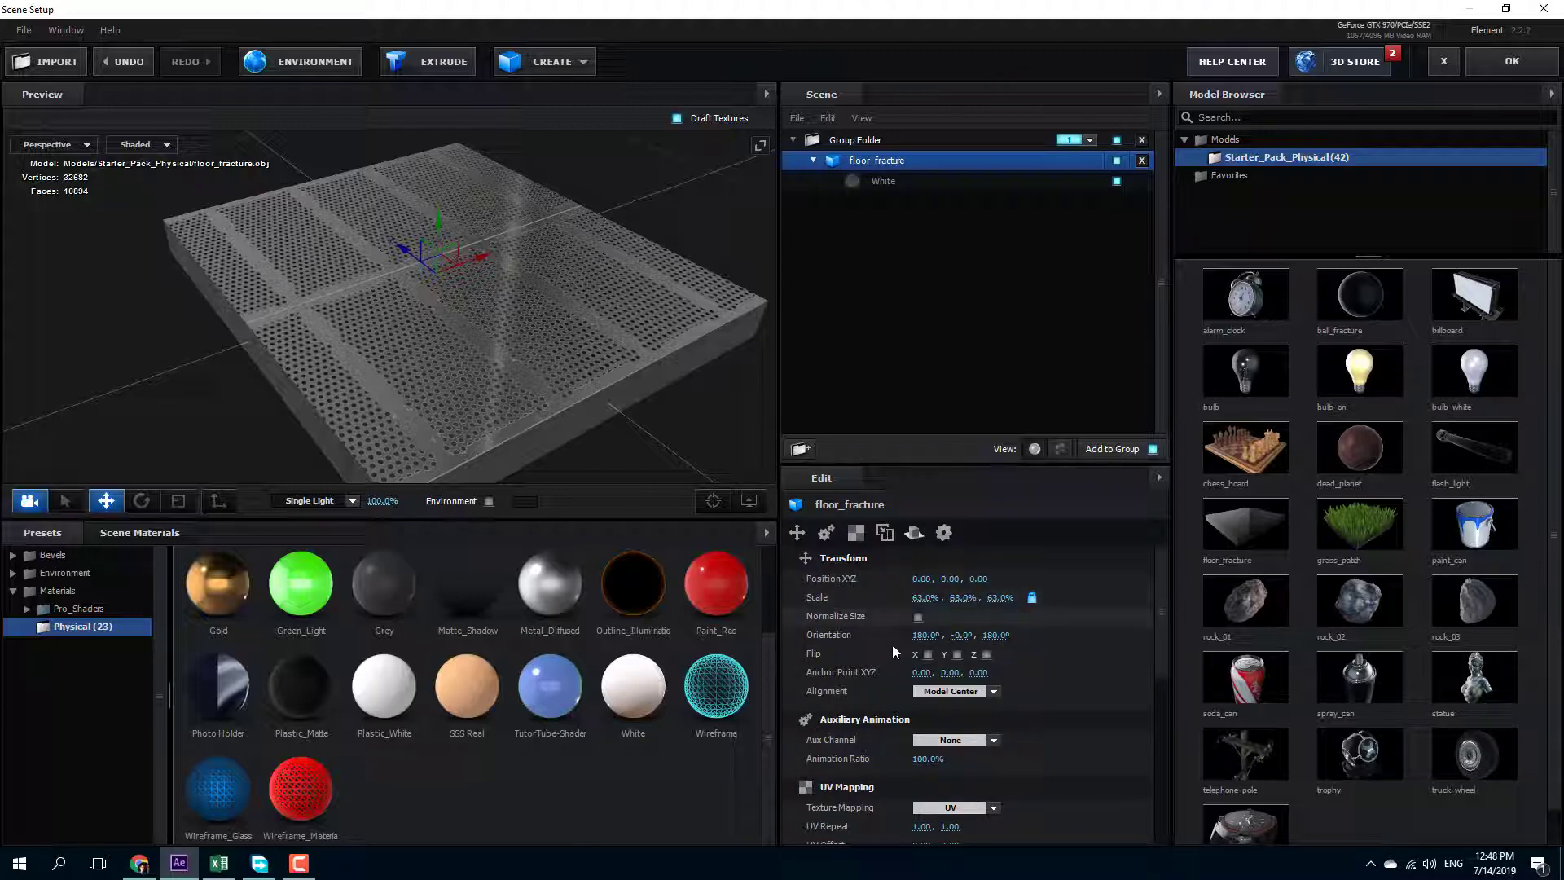
pyautogui.moveTo(1152, 595); pyautogui.dragTo(1153, 676)
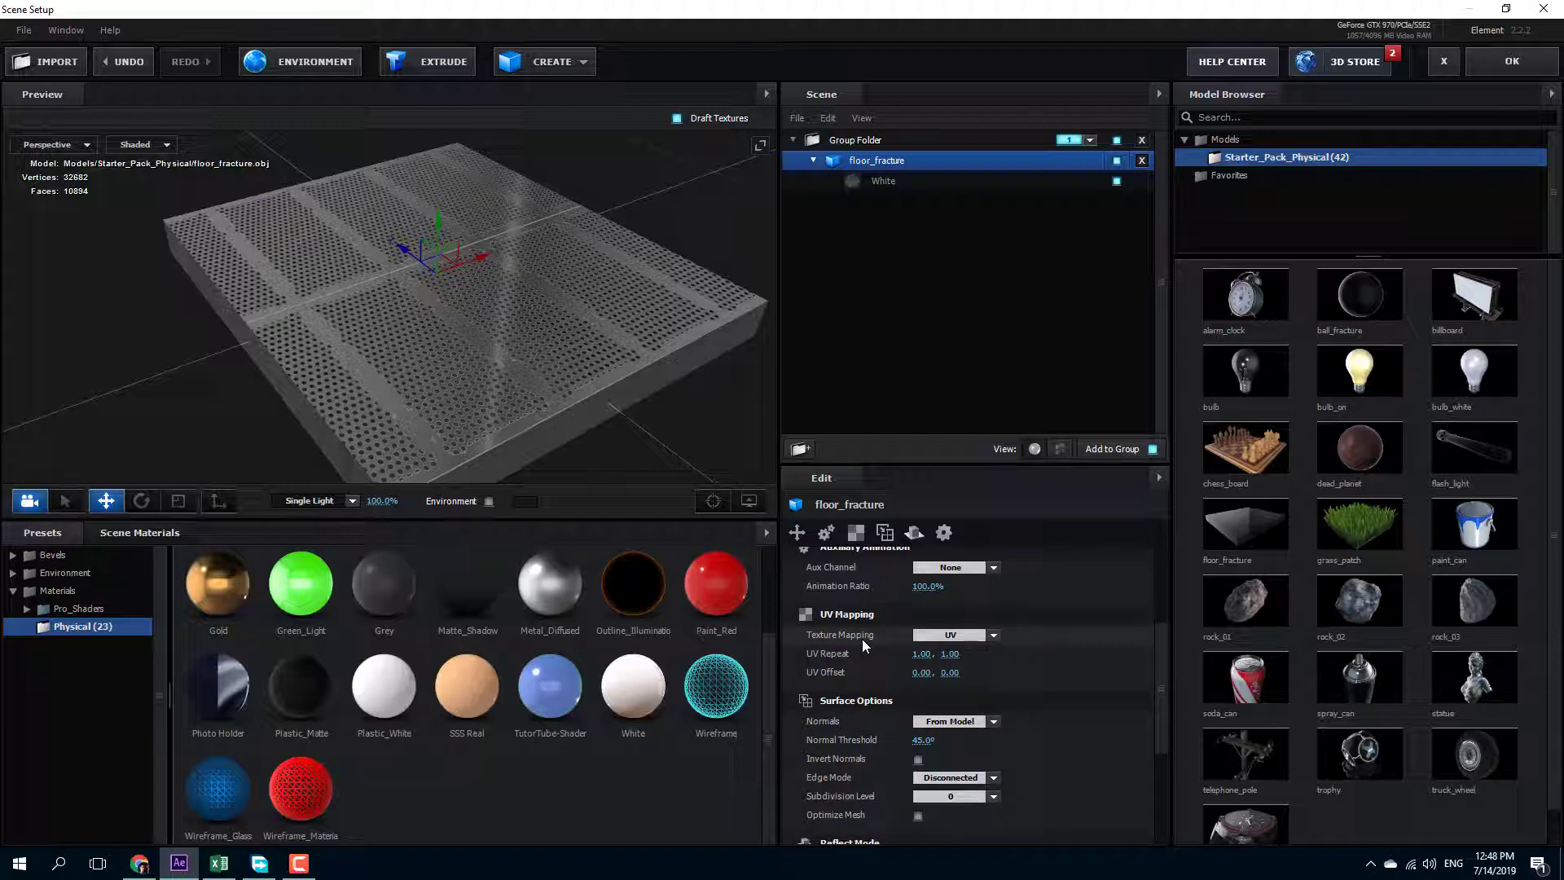
pyautogui.click(992, 722)
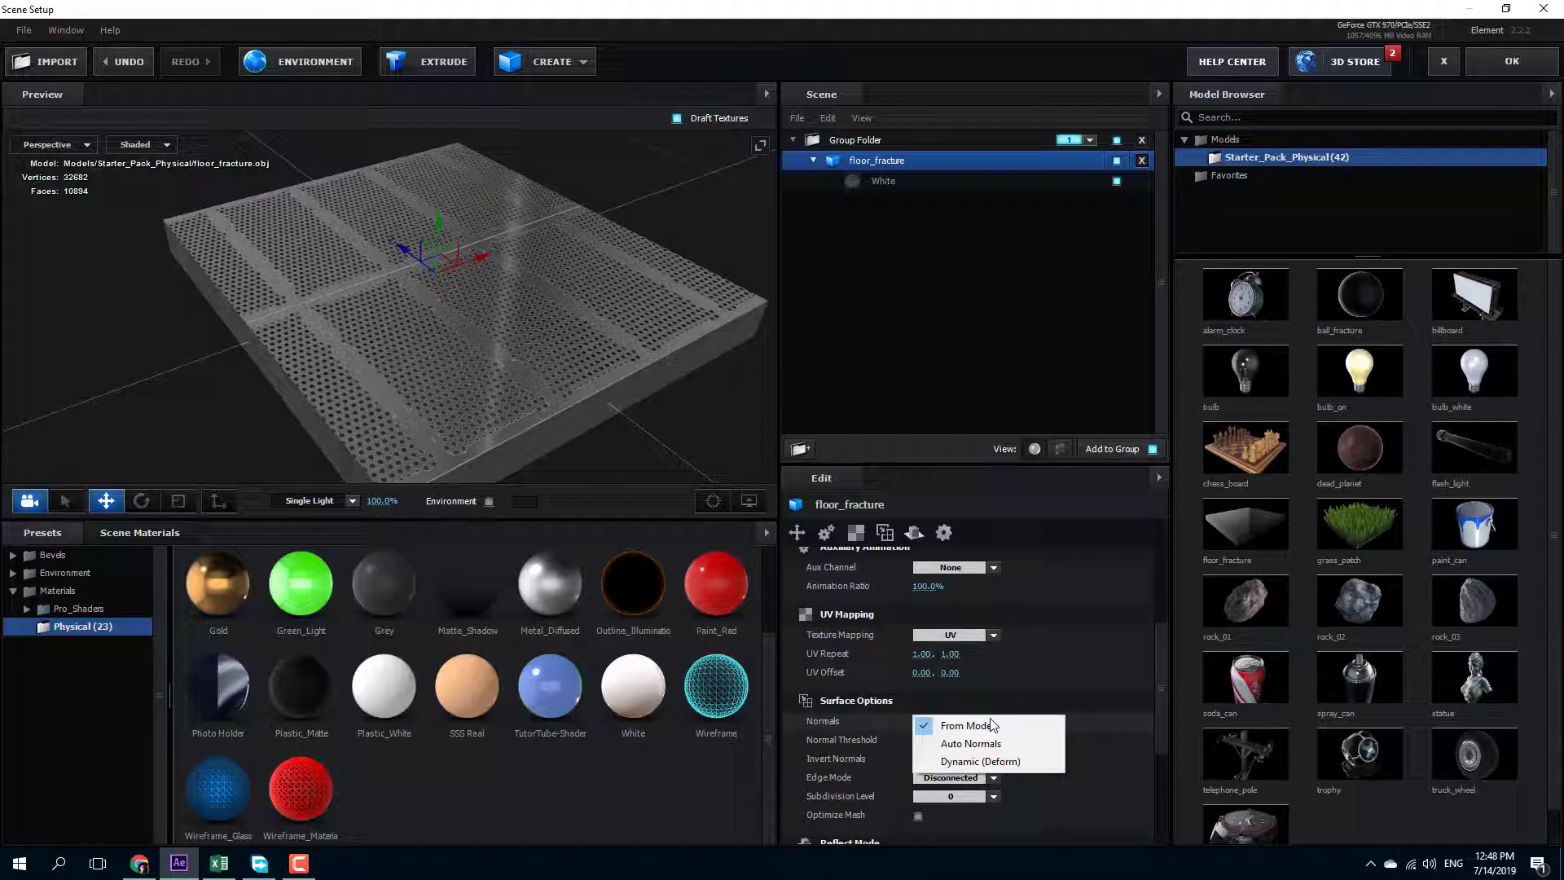
pyautogui.click(989, 725)
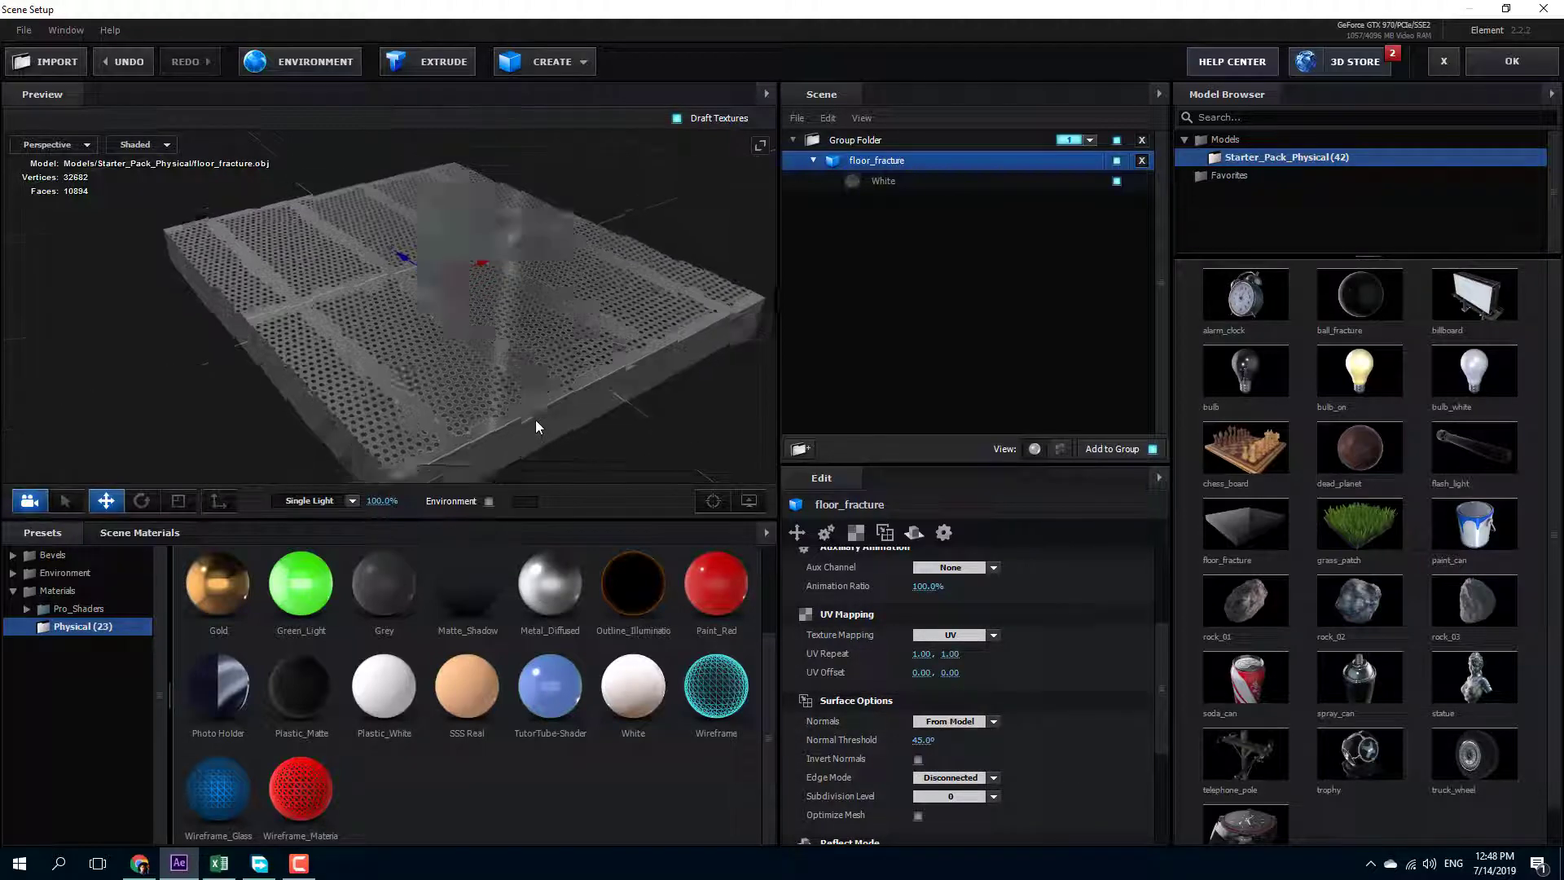
pyautogui.moveTo(535, 420); pyautogui.dragTo(455, 336)
pyautogui.moveTo(479, 399); pyautogui.dragTo(517, 411)
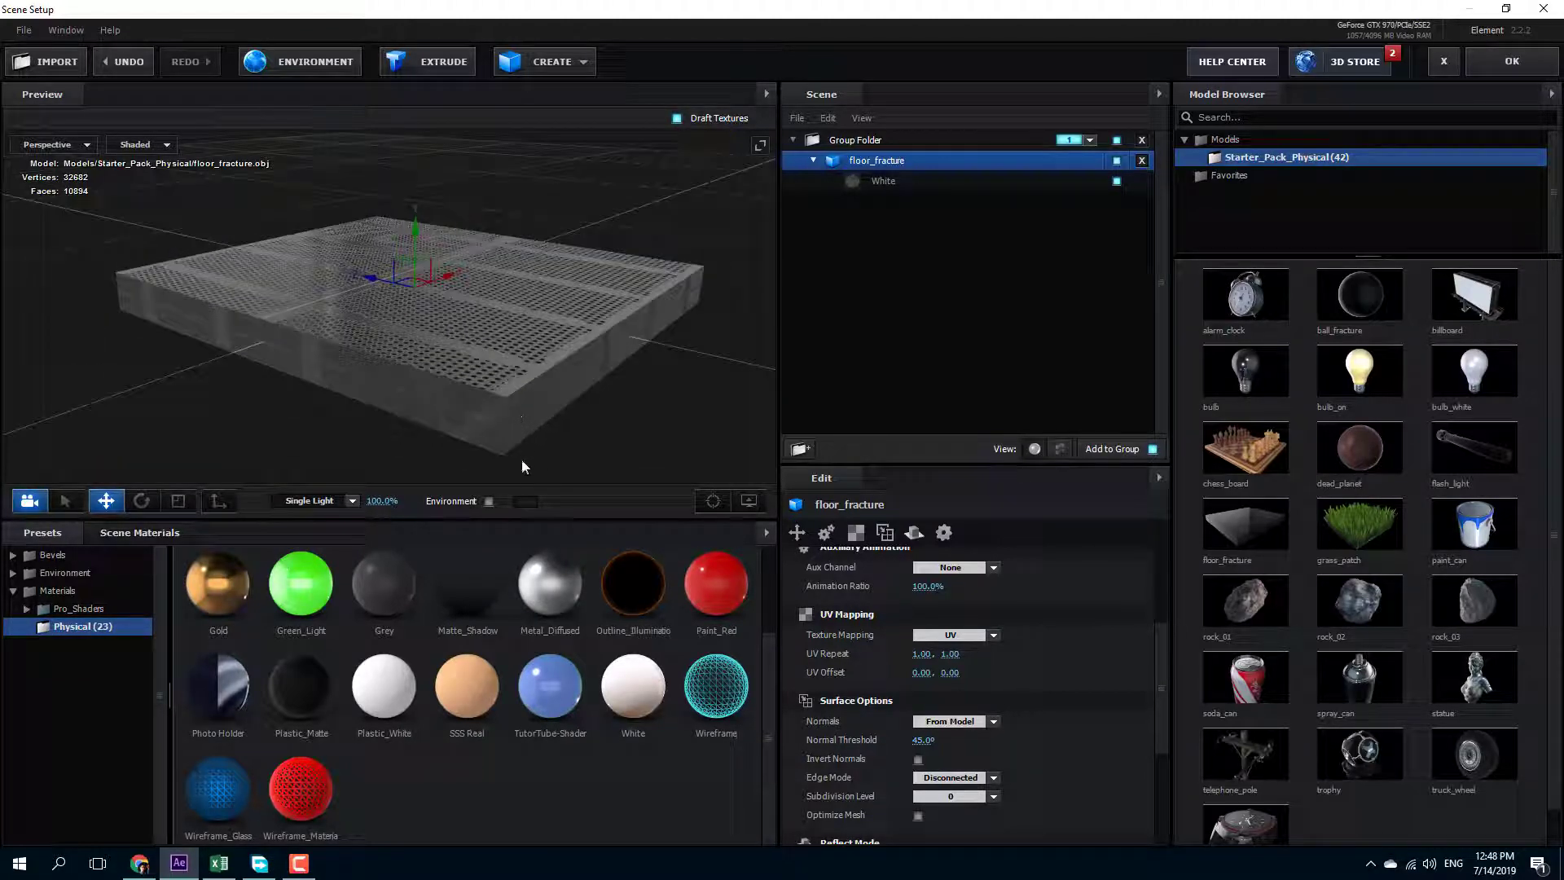
pyautogui.scroll(5, 409, 395)
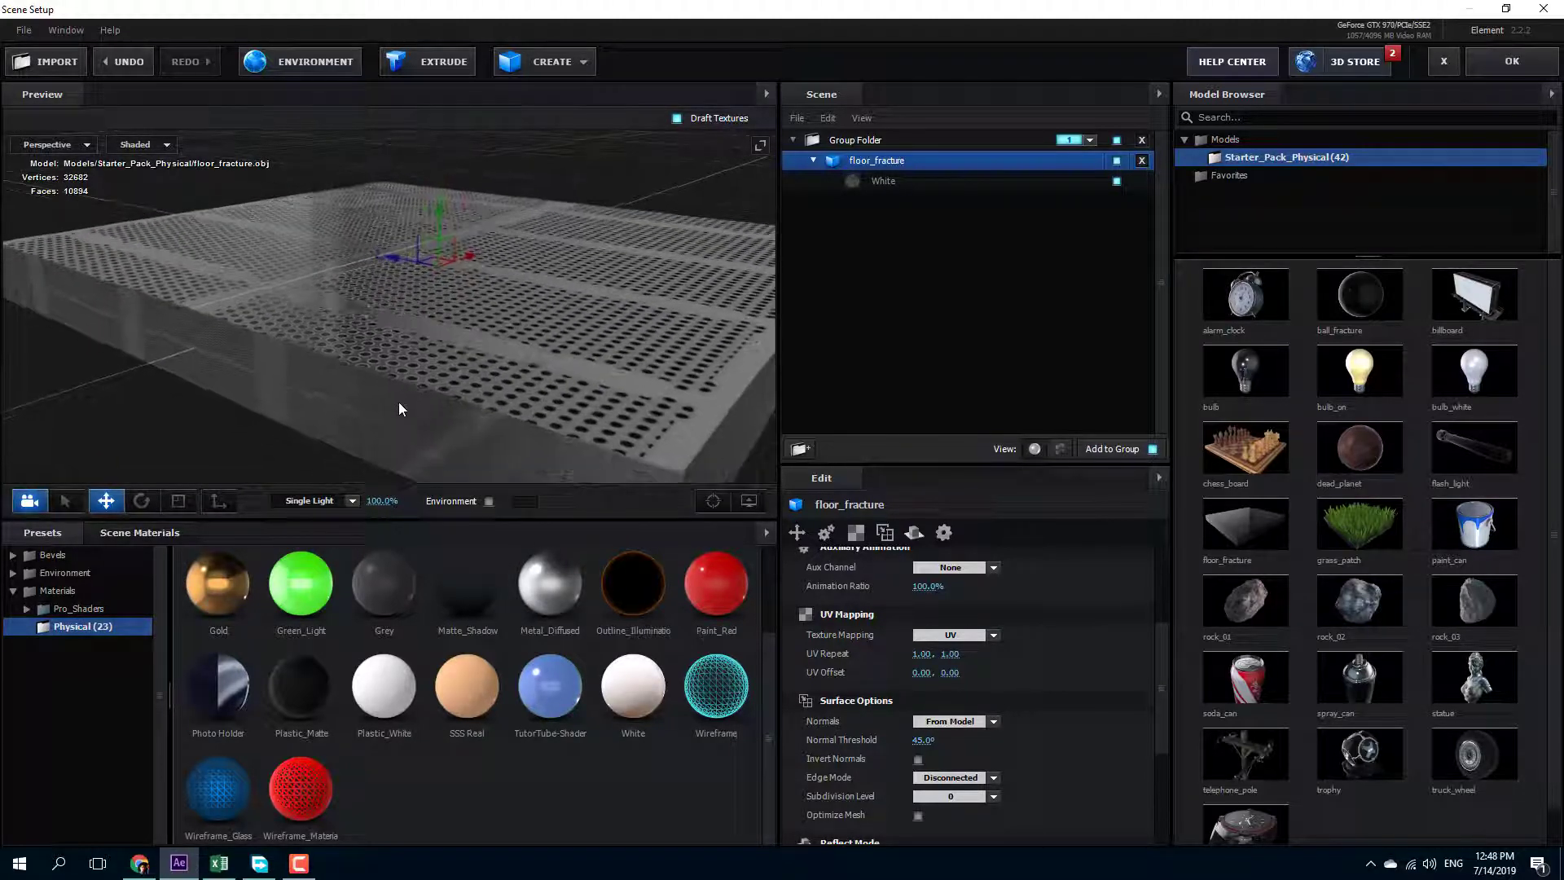
pyautogui.moveTo(400, 403); pyautogui.dragTo(555, 274)
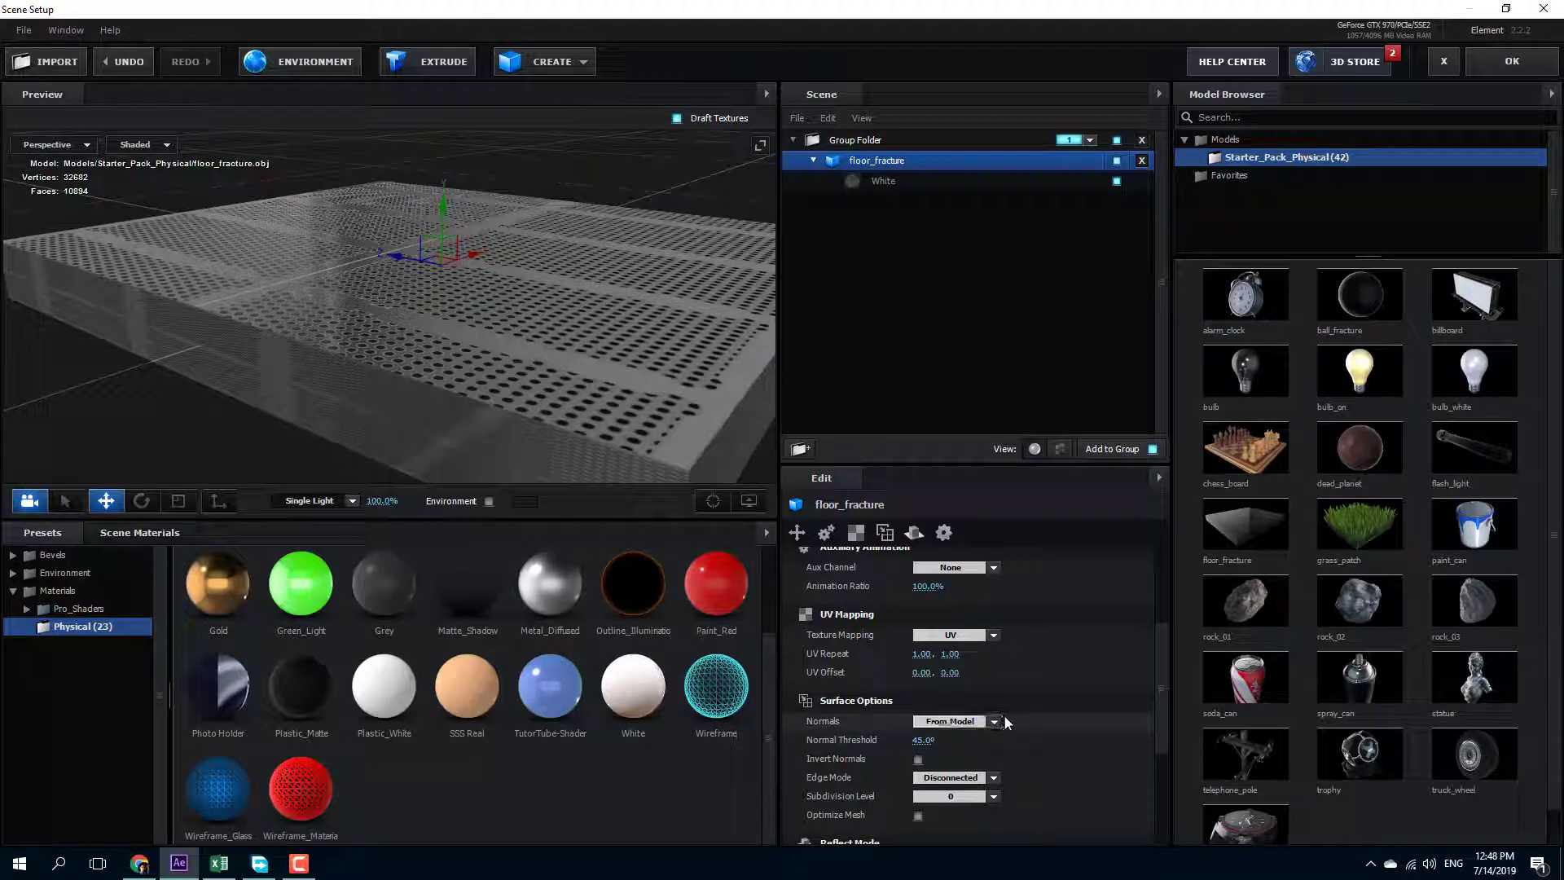
# Try Auto Normals on the floor_fracture model and check how the floor surface shades.
pyautogui.click(941, 725)
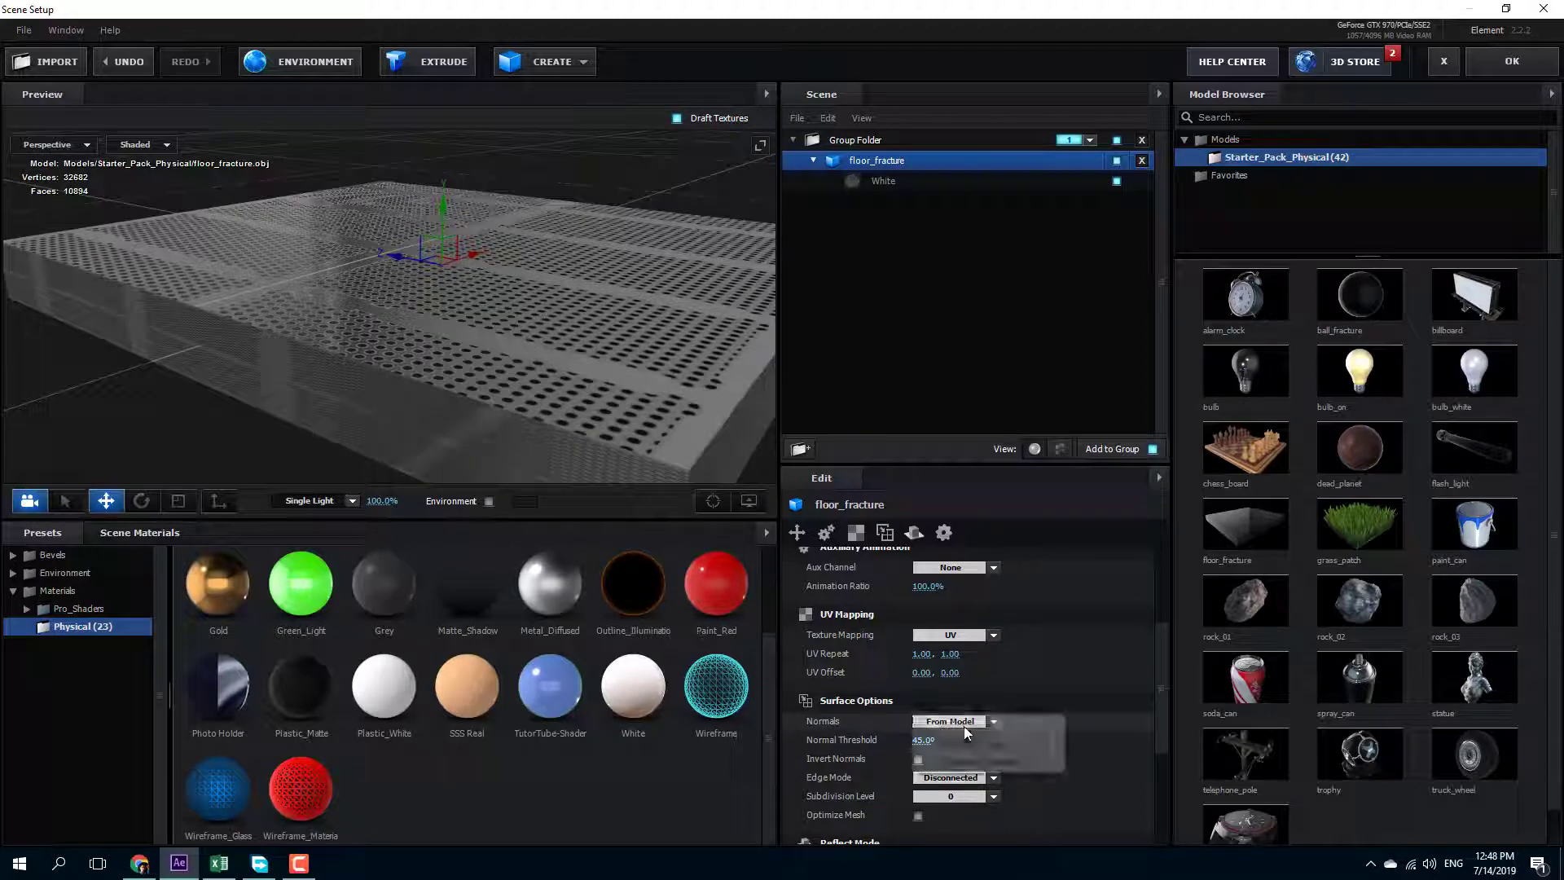
pyautogui.click(966, 741)
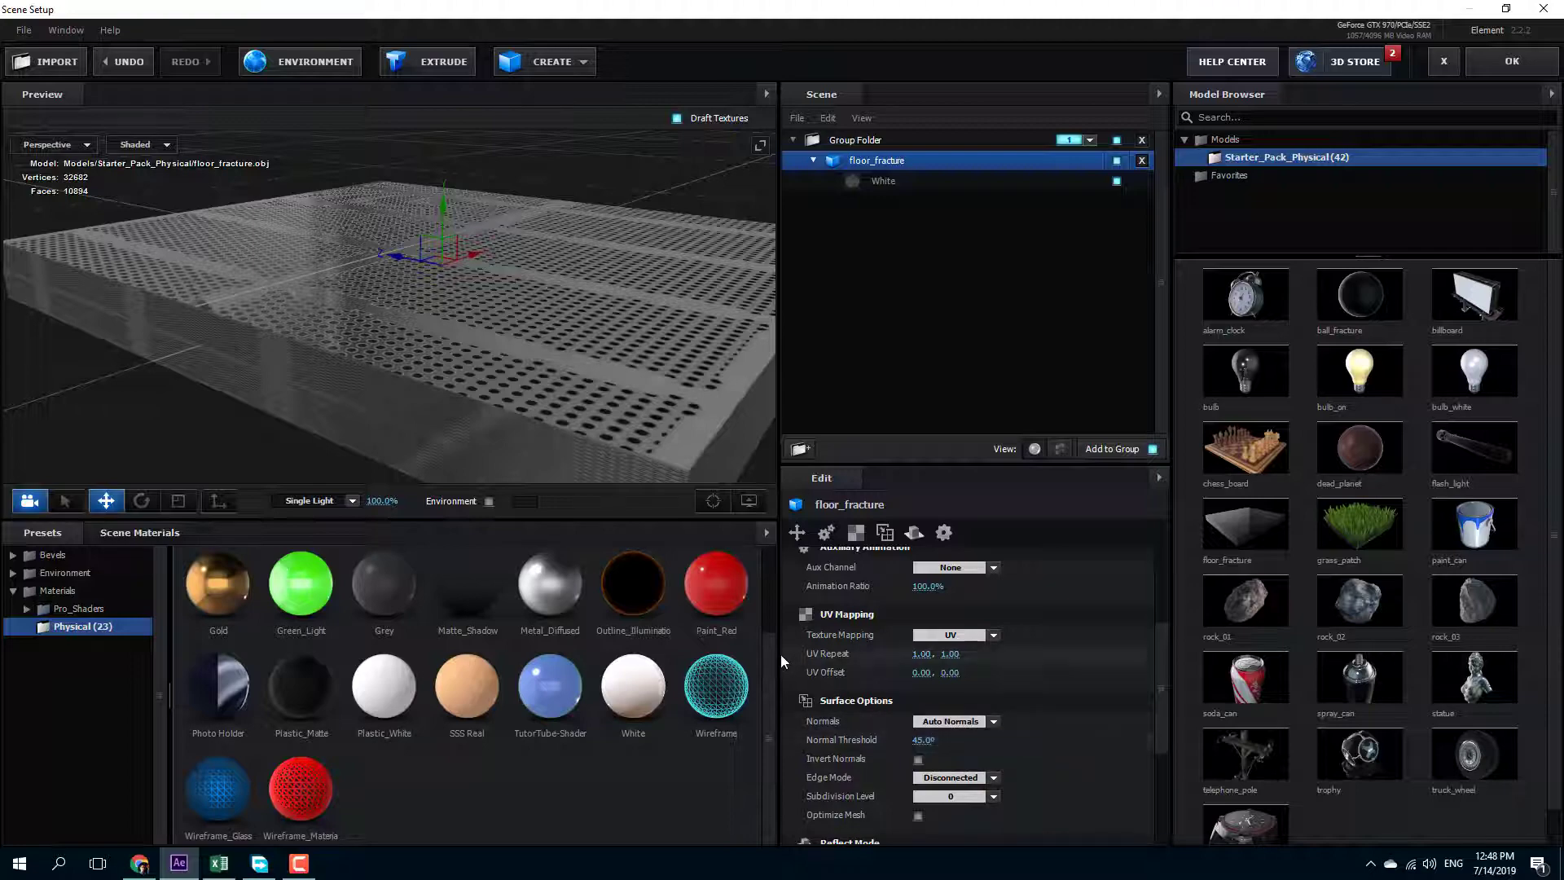
pyautogui.moveTo(345, 320); pyautogui.dragTo(339, 364)
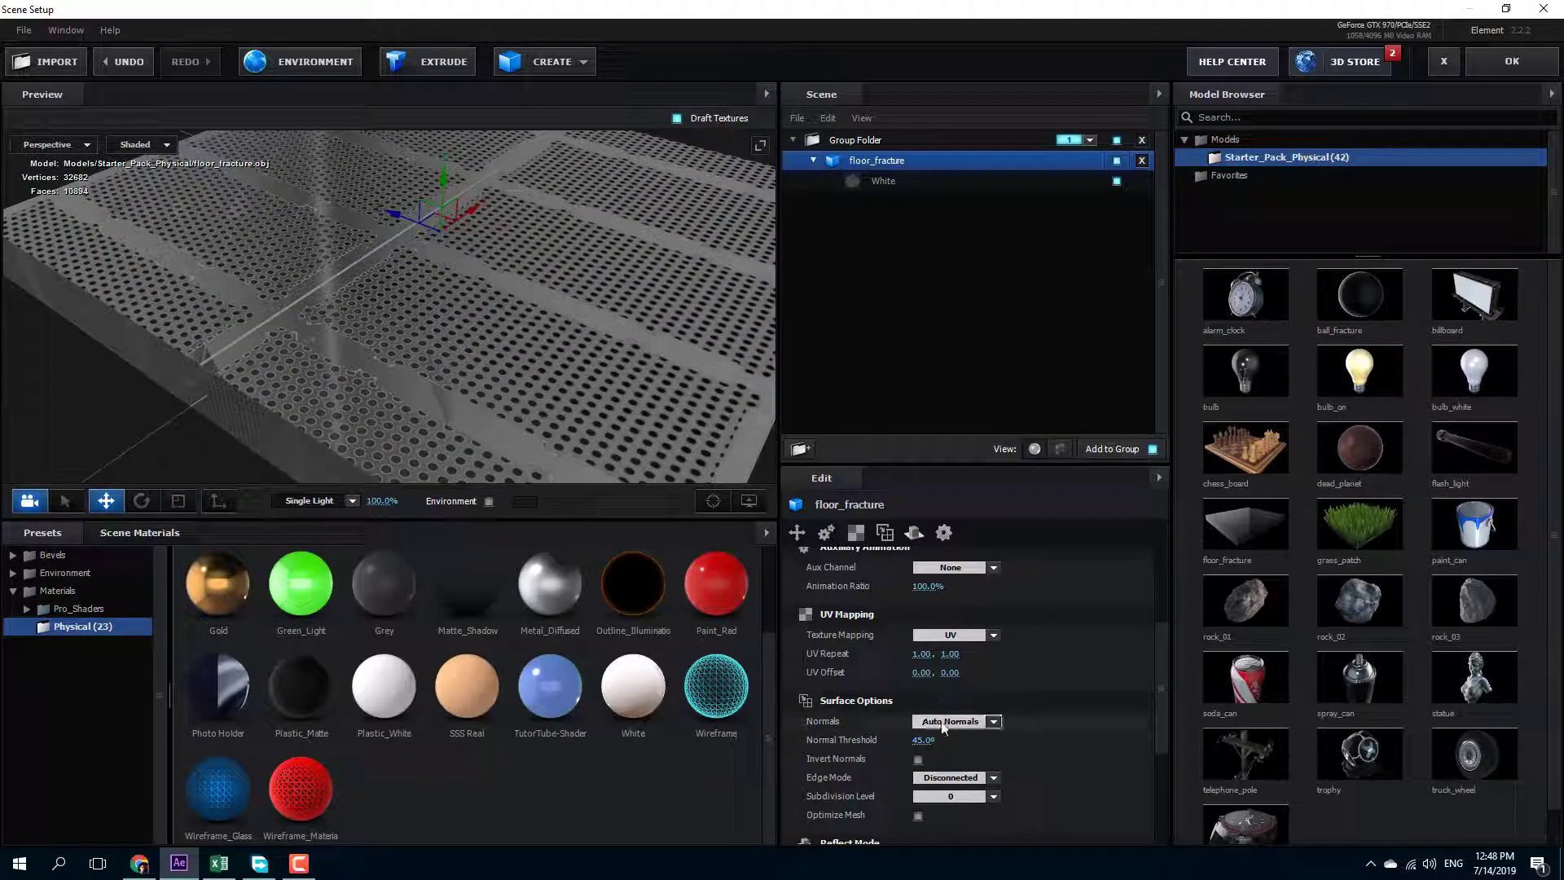
# Set the floor model's Normals to Dynamic (Deform) with a Normal Threshold of 89.5°.
pyautogui.click(962, 721)
pyautogui.click(986, 759)
pyautogui.moveTo(500, 364); pyautogui.dragTo(648, 429)
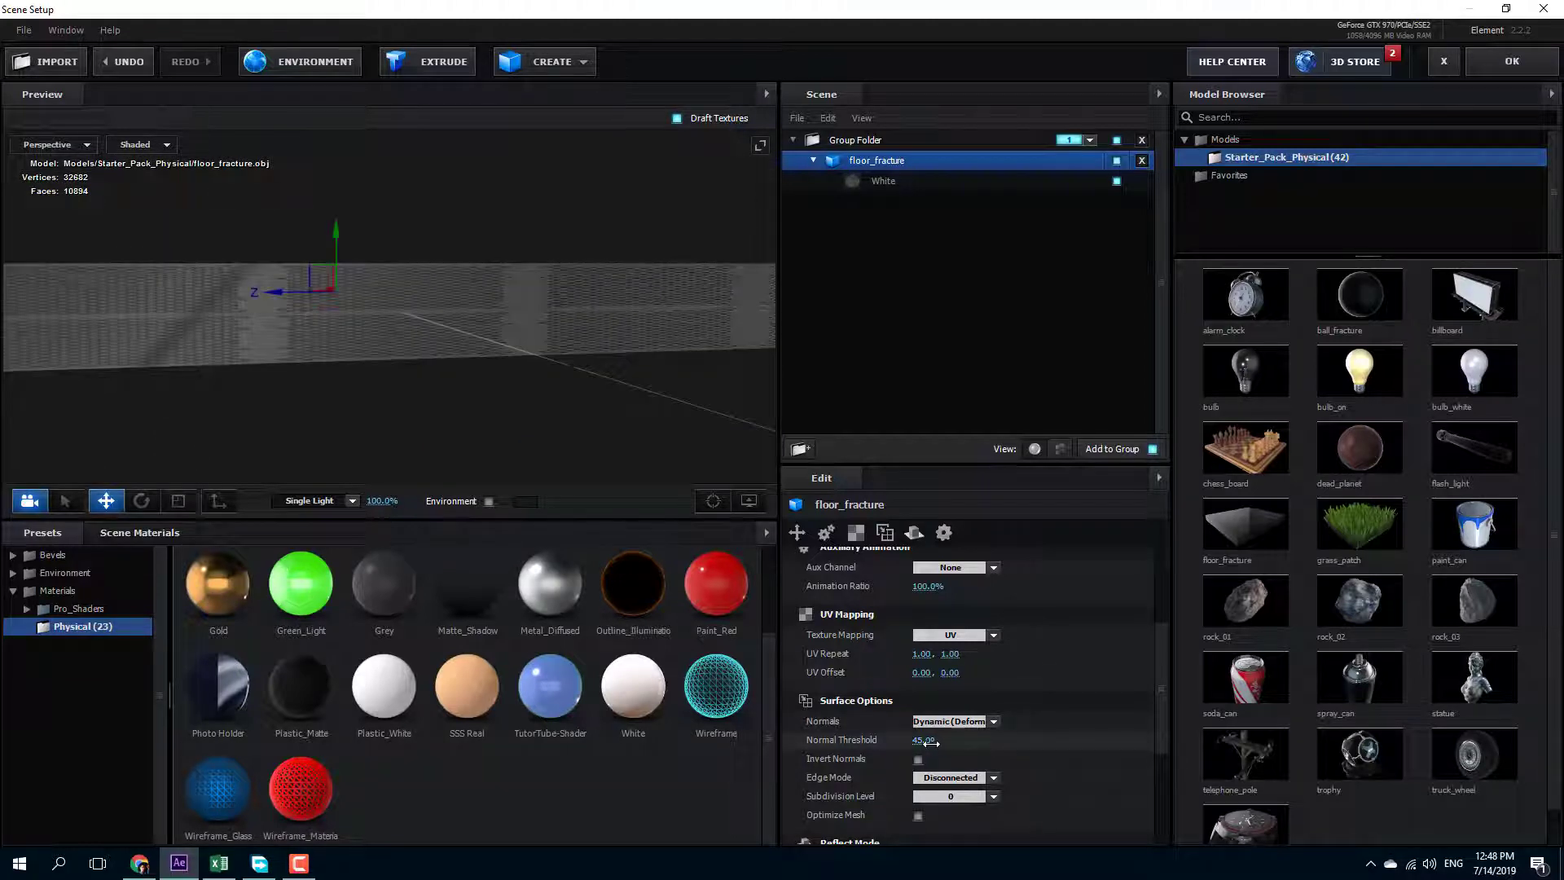
pyautogui.moveTo(1008, 743)
pyautogui.mouseDown()
pyautogui.moveTo(989, 722)
pyautogui.moveTo(971, 727)
pyautogui.moveTo(994, 747)
pyautogui.moveTo(771, 746)
pyautogui.mouseUp()
pyautogui.moveTo(489, 294); pyautogui.dragTo(607, 403)
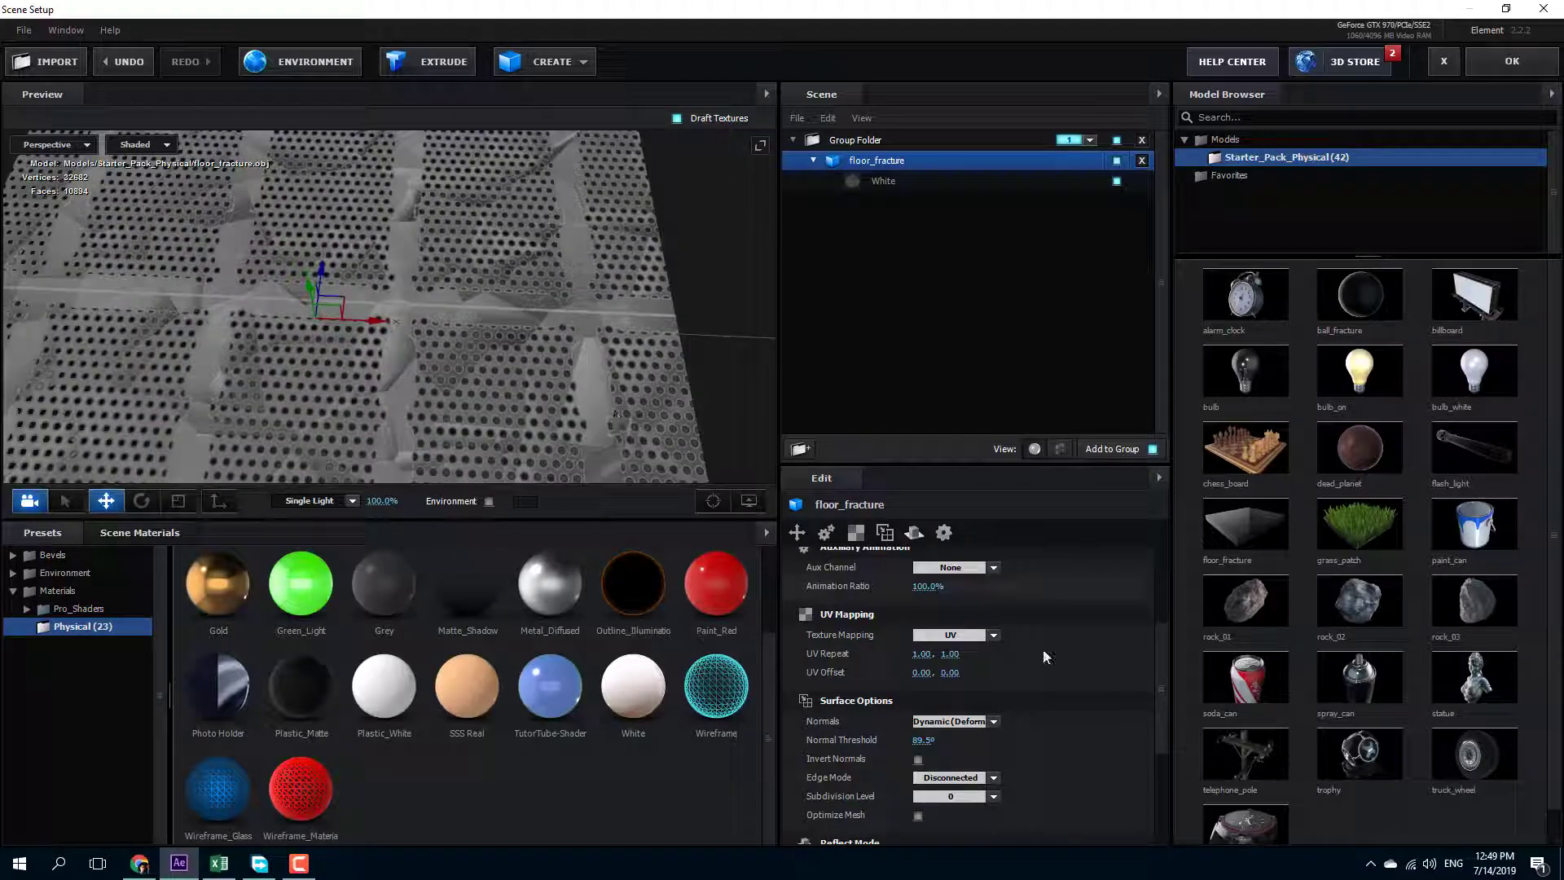
# Set the floor model's UV Repeat to 1.40 and 2.44 and its UV Offset to 0.51 and 0.05.
pyautogui.moveTo(923, 654); pyautogui.dragTo(935, 653)
pyautogui.moveTo(456, 326); pyautogui.dragTo(493, 258)
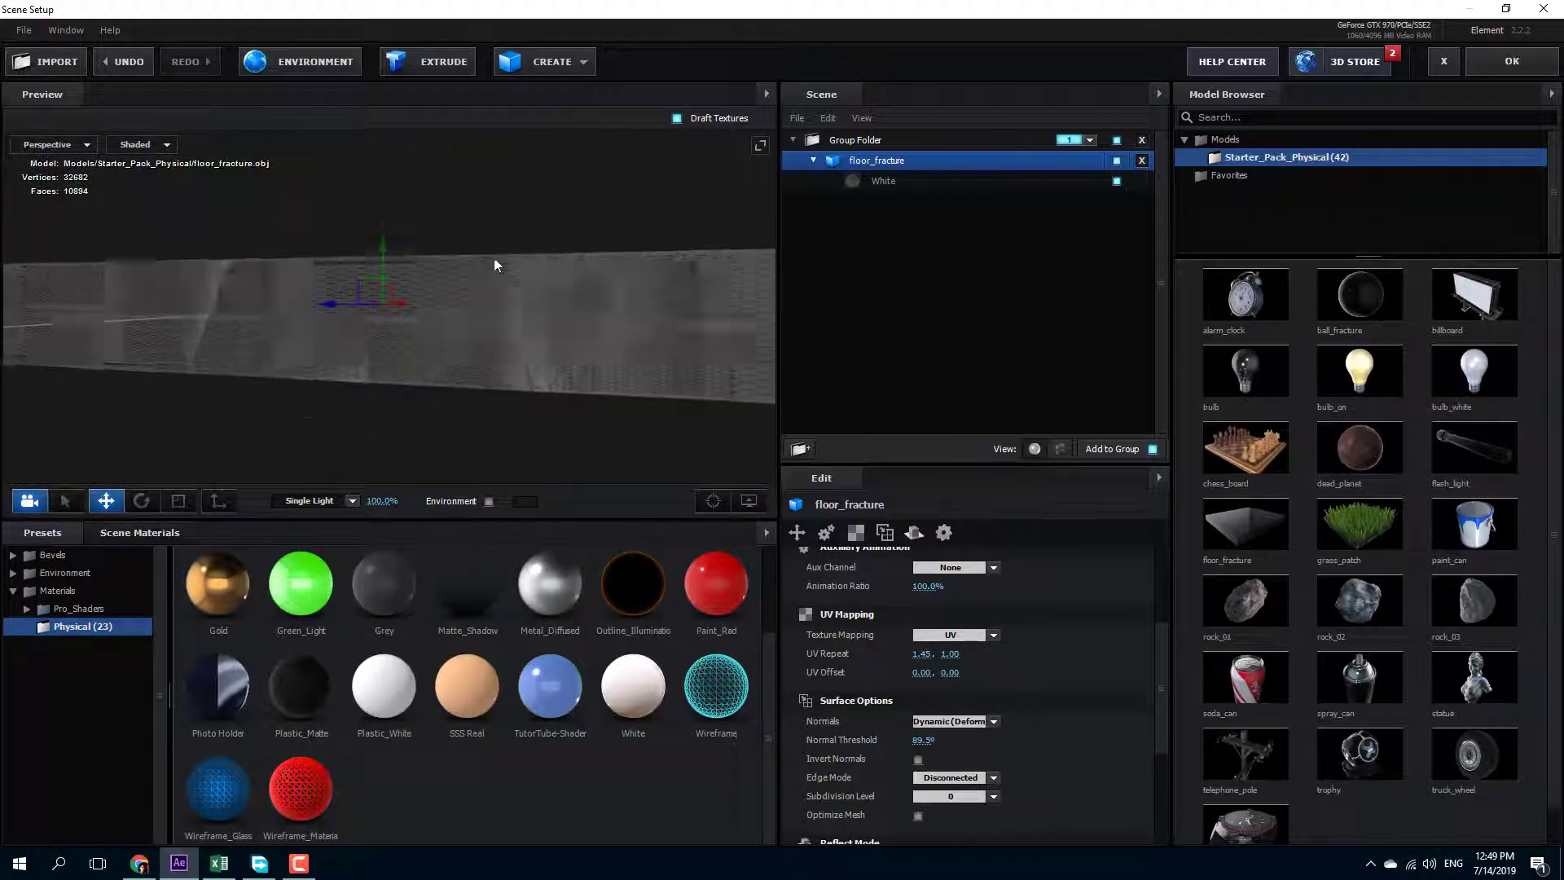
pyautogui.moveTo(923, 654); pyautogui.dragTo(969, 674)
pyautogui.moveTo(537, 313); pyautogui.dragTo(544, 383)
pyautogui.moveTo(923, 672); pyautogui.dragTo(1216, 663)
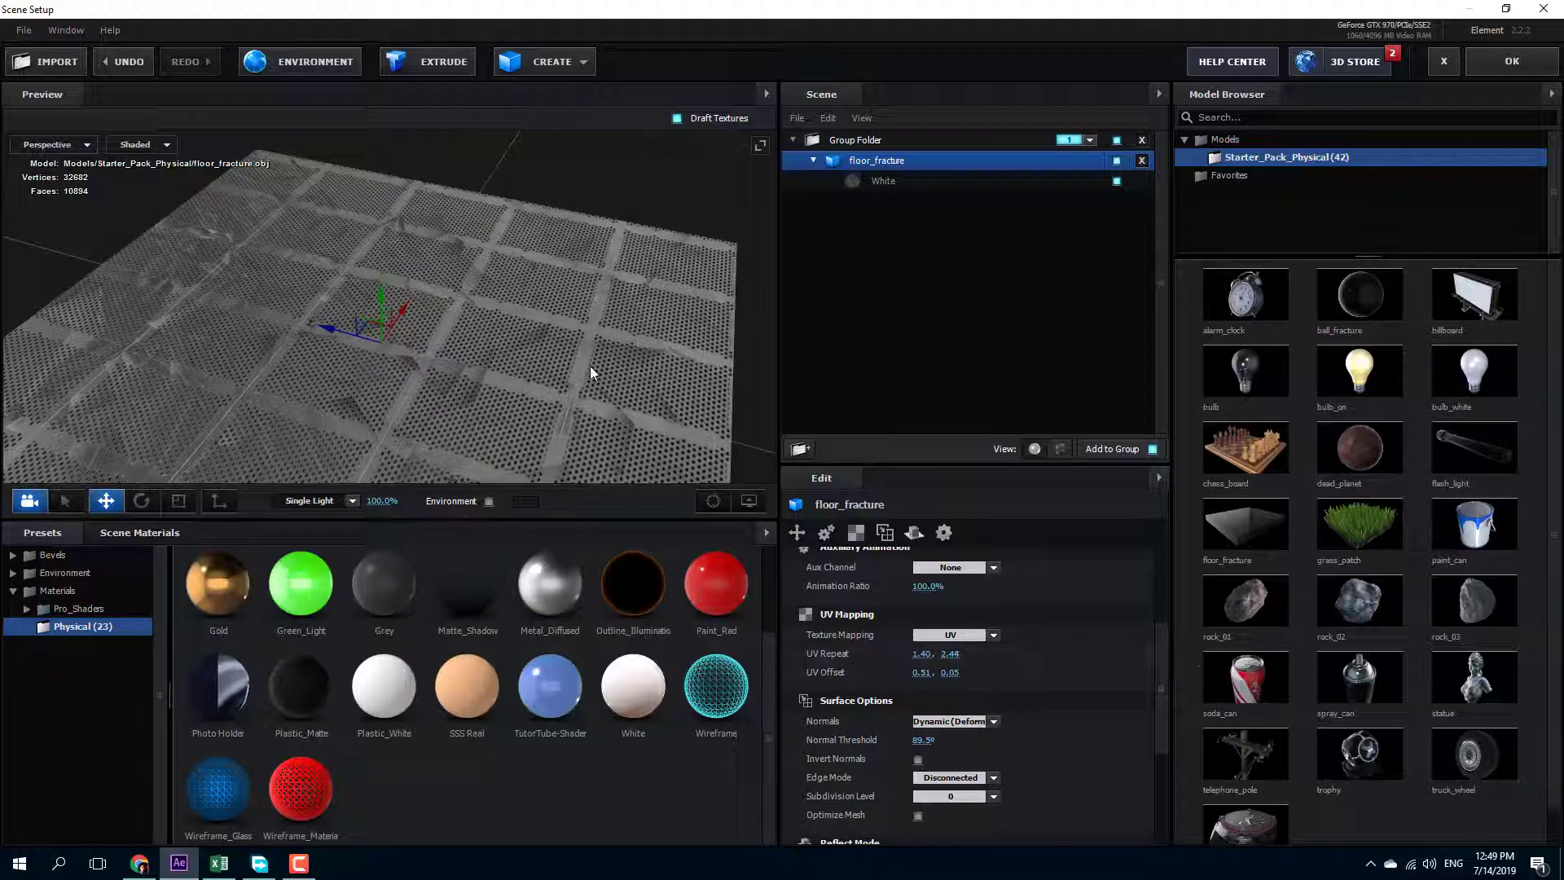
pyautogui.moveTo(590, 365); pyautogui.dragTo(412, 364)
pyautogui.scroll(5, 412, 364)
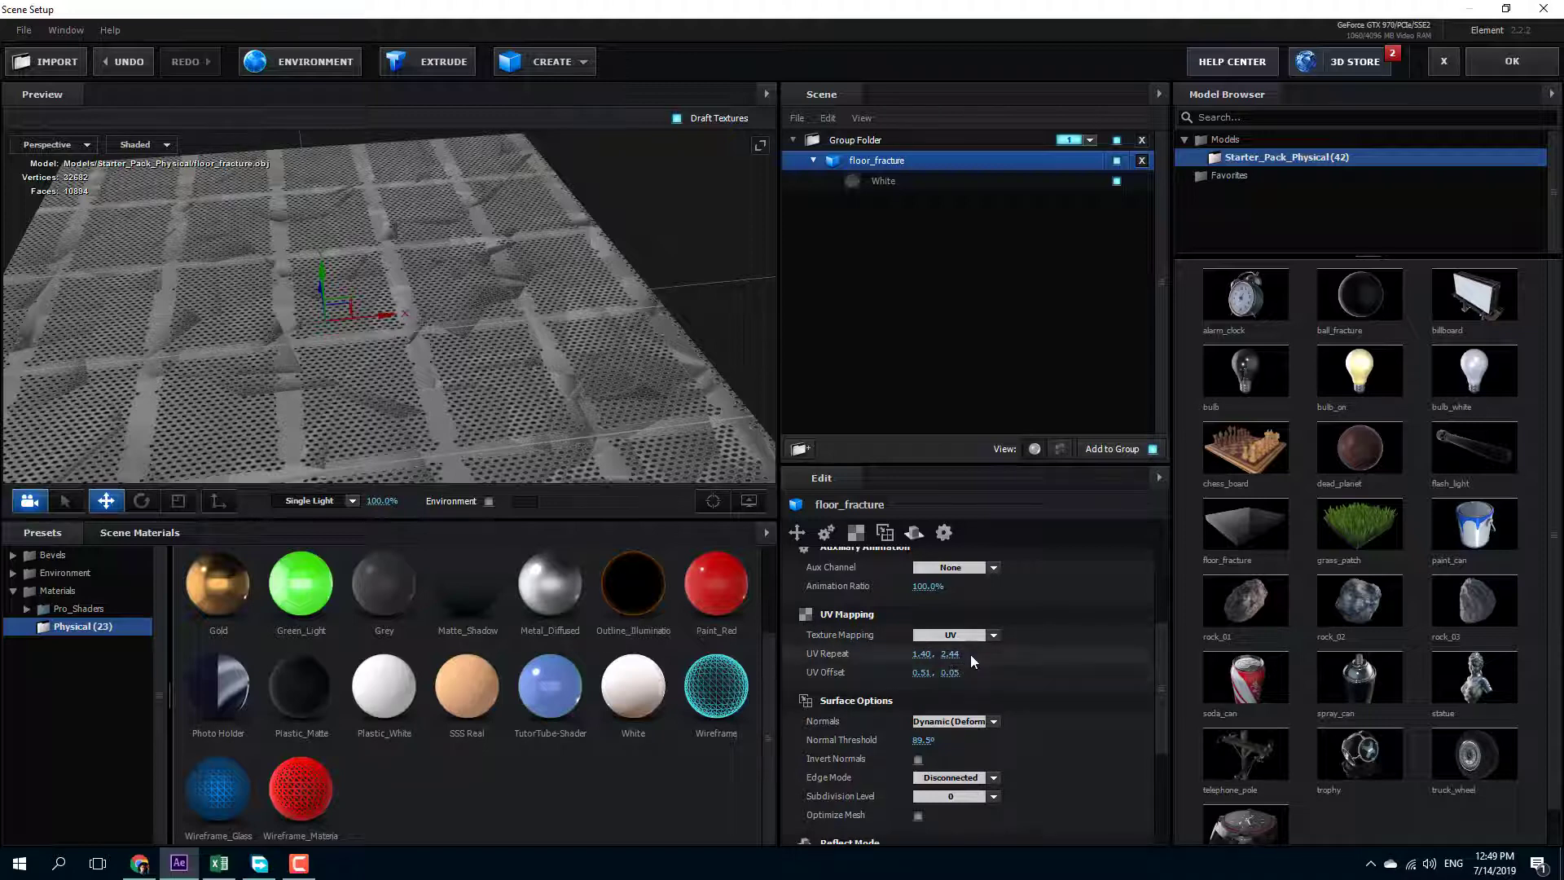
# Try the Box (Preserve Aspect) and Box Repeat texture mappings on the floor model.
pyautogui.click(988, 635)
pyautogui.click(989, 418)
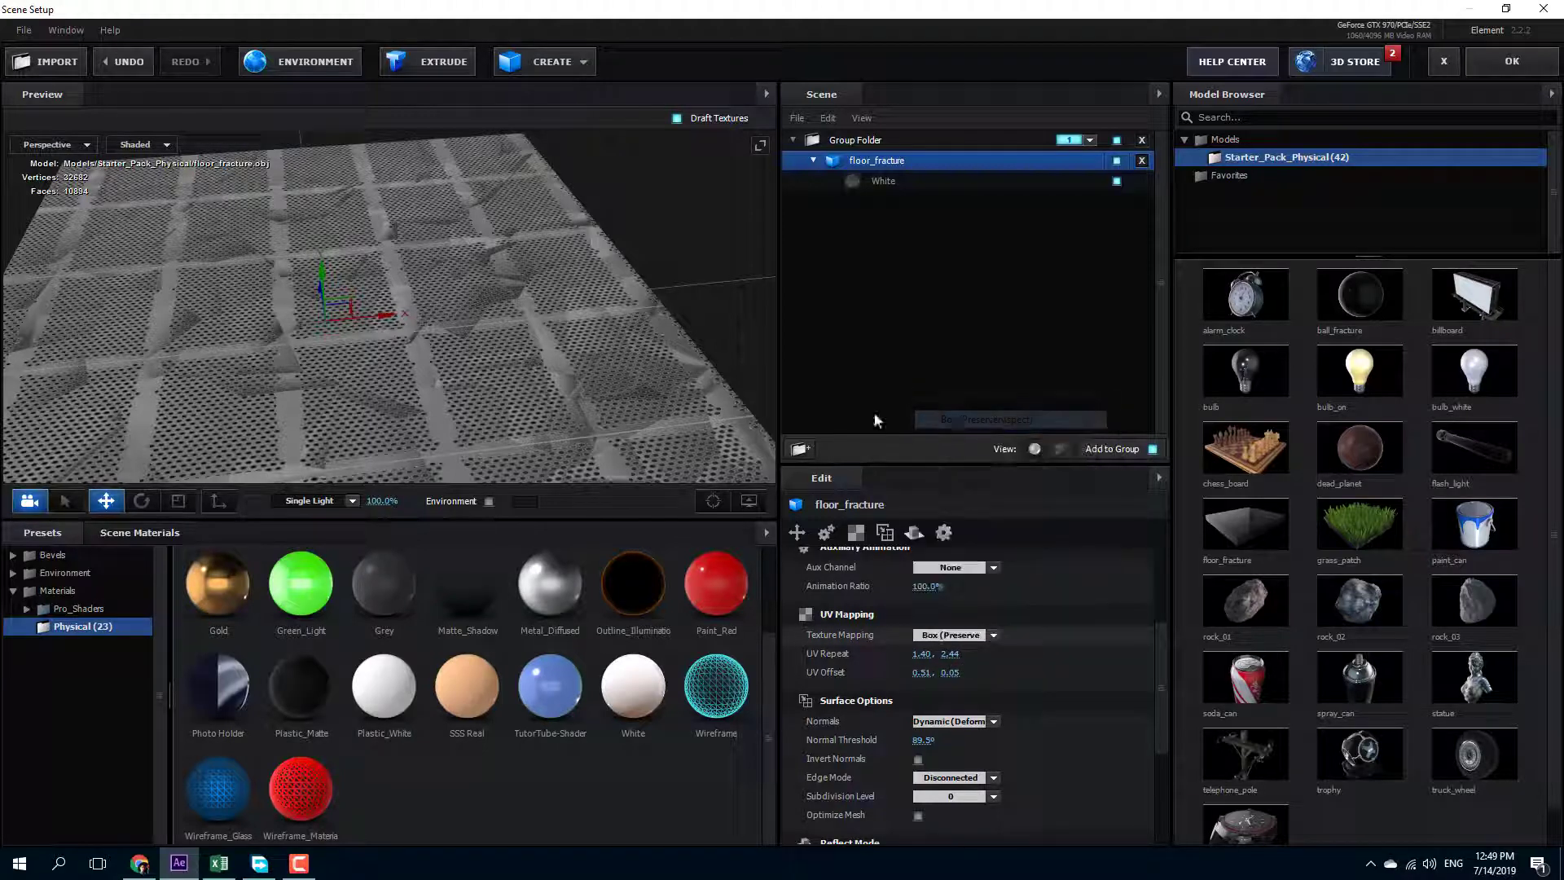
pyautogui.moveTo(624, 339); pyautogui.dragTo(666, 320)
pyautogui.scroll(-5, 569, 424)
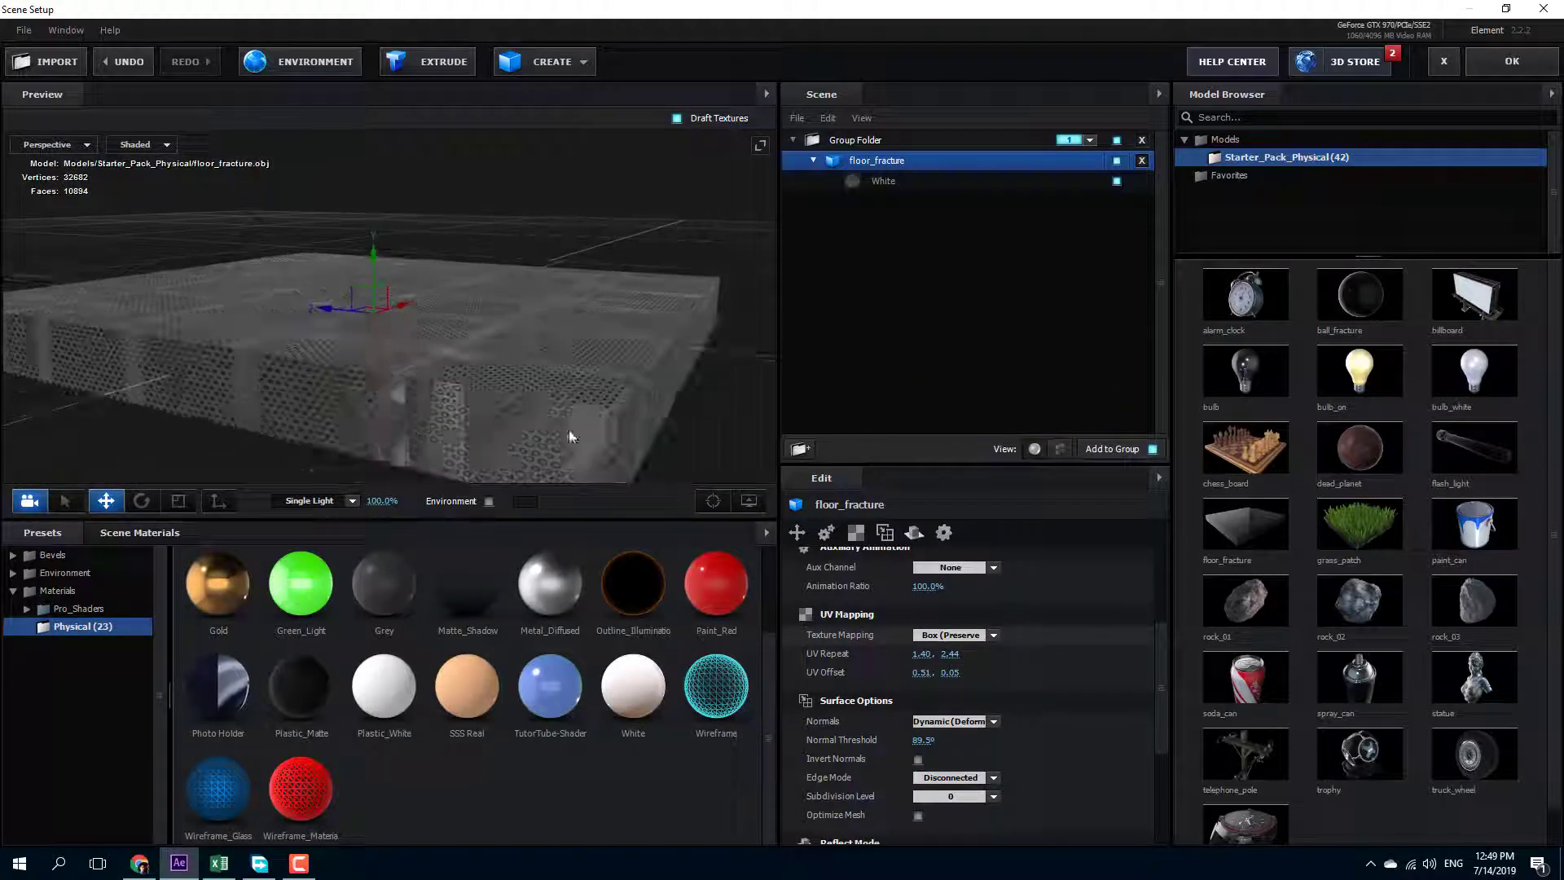
pyautogui.click(988, 635)
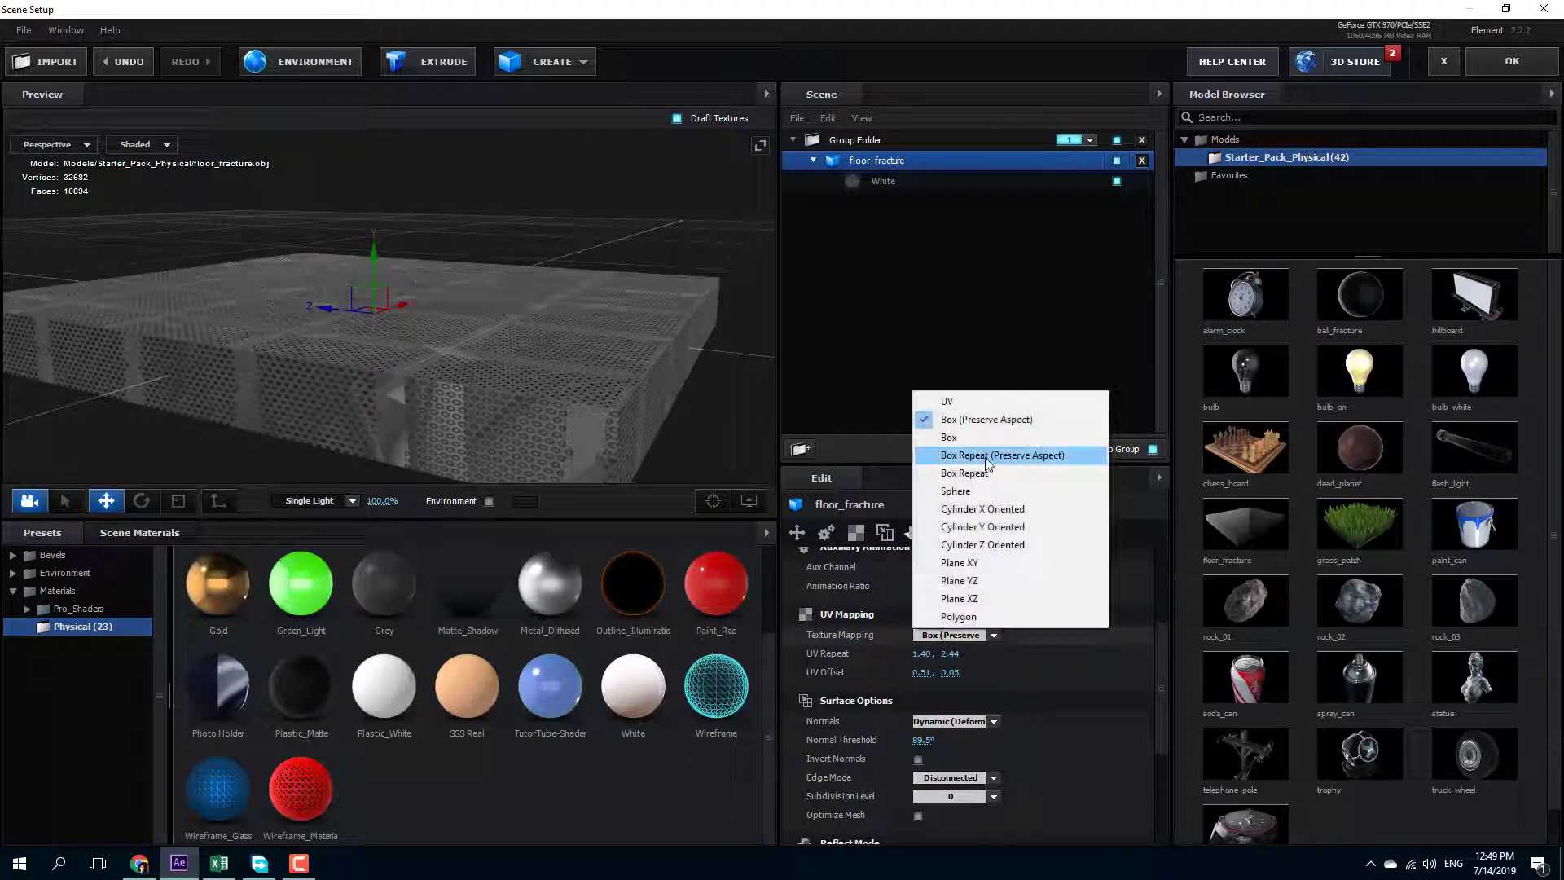
pyautogui.click(1014, 471)
pyautogui.moveTo(534, 370); pyautogui.dragTo(587, 408)
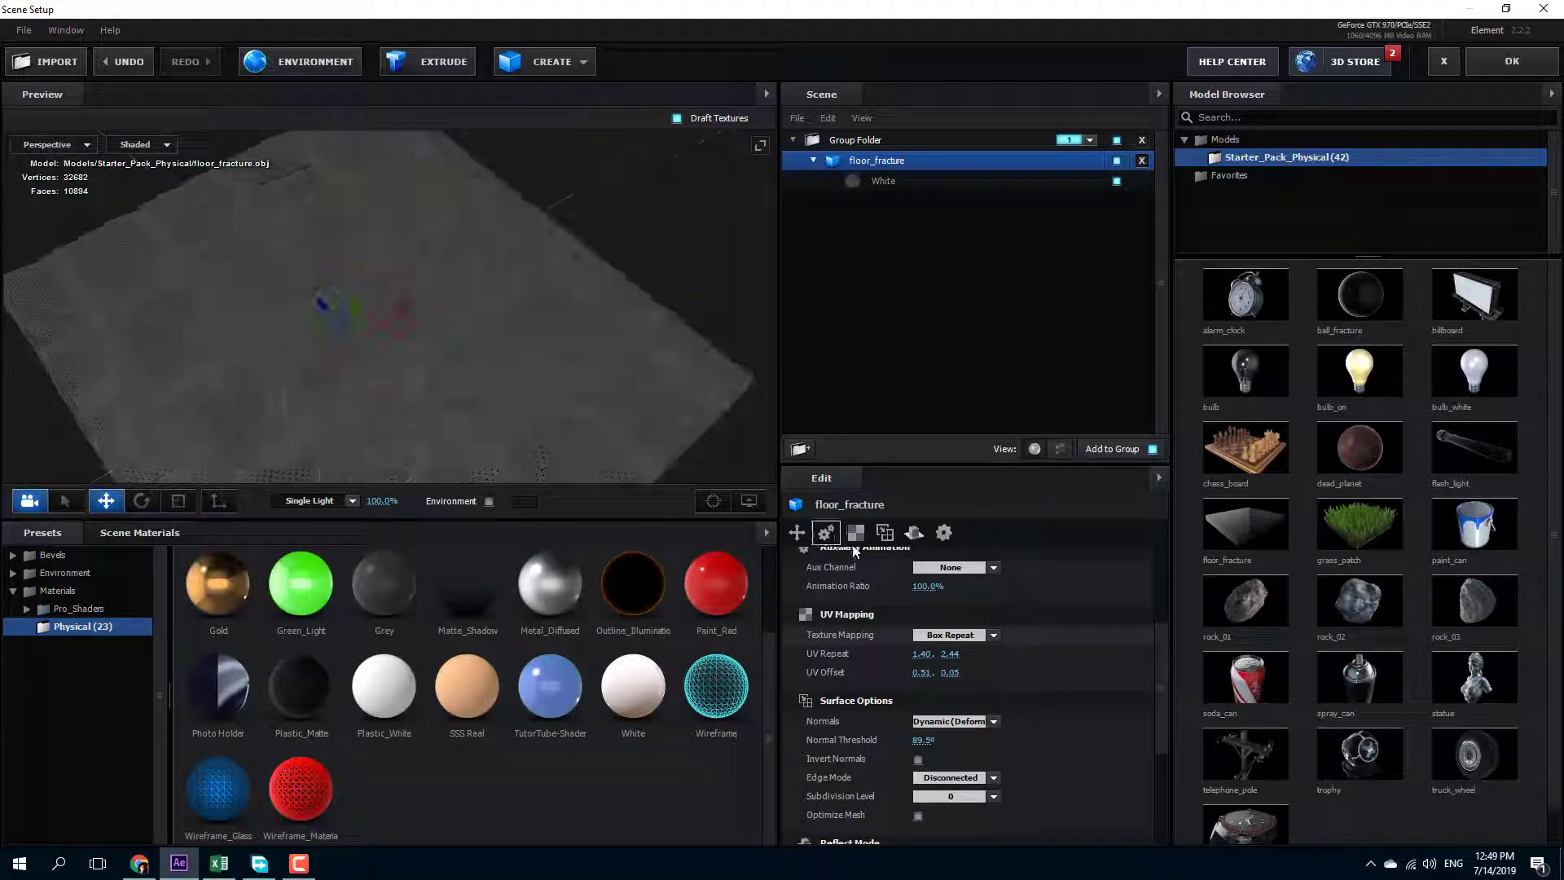
# Try the Plane XY texture mapping on the floor model and view it from a low angle.
pyautogui.click(973, 633)
pyautogui.click(969, 563)
pyautogui.moveTo(394, 442); pyautogui.dragTo(403, 367)
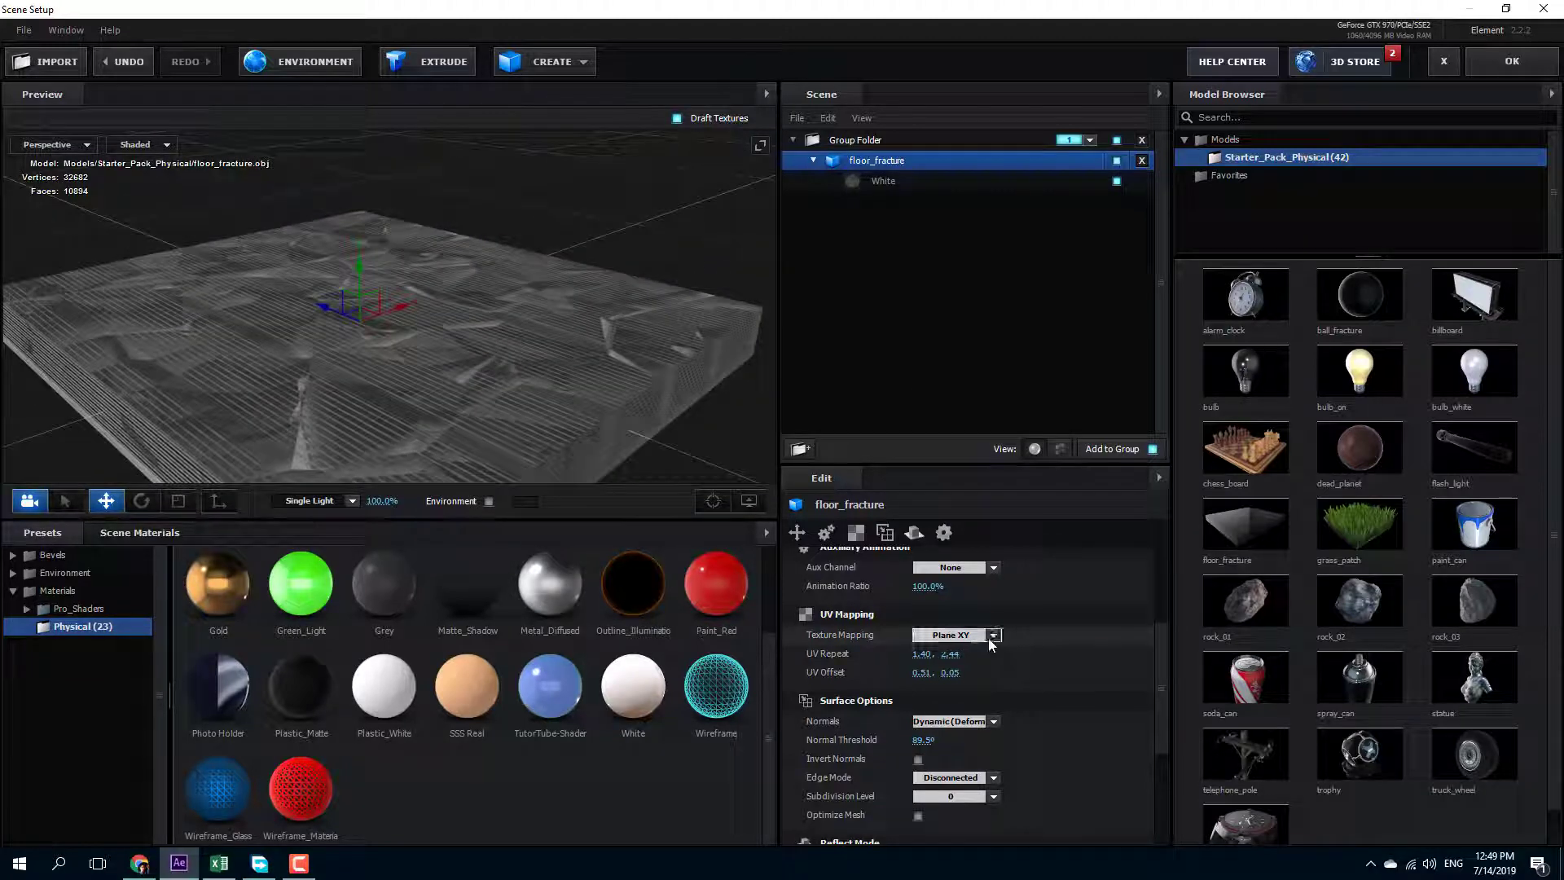
# Set the floor model's Texture Mapping to Box and check the grill pattern on its surface.
pyautogui.click(990, 635)
pyautogui.click(991, 436)
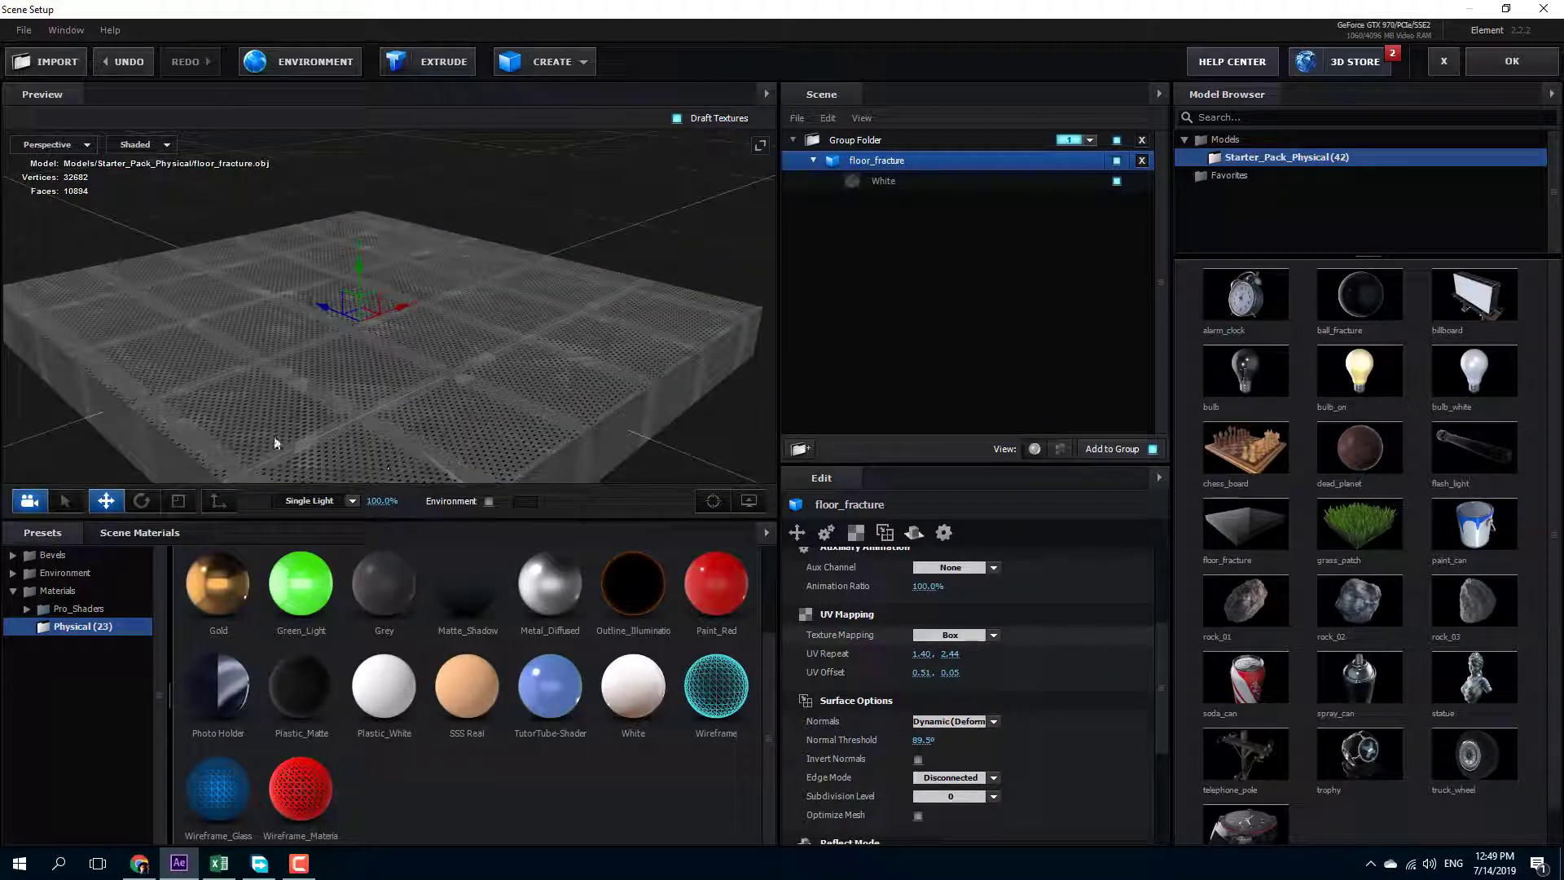
pyautogui.moveTo(278, 442); pyautogui.dragTo(355, 320)
# Save the floor's White material as a material preset named metalcustom in the Physical folder.
pyautogui.click(927, 182)
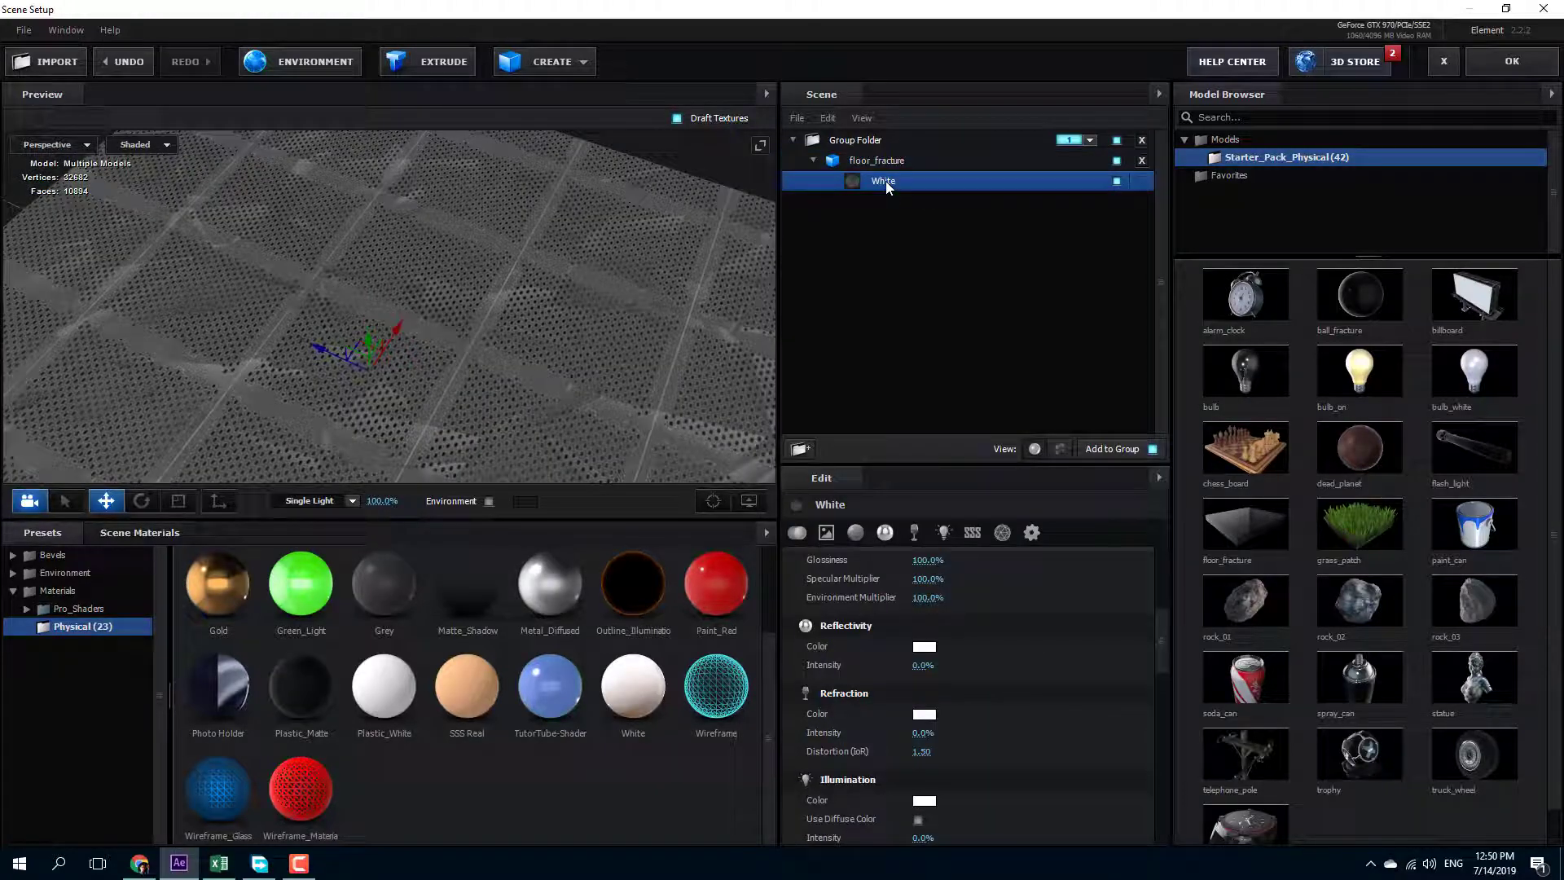
pyautogui.rightClick(887, 181)
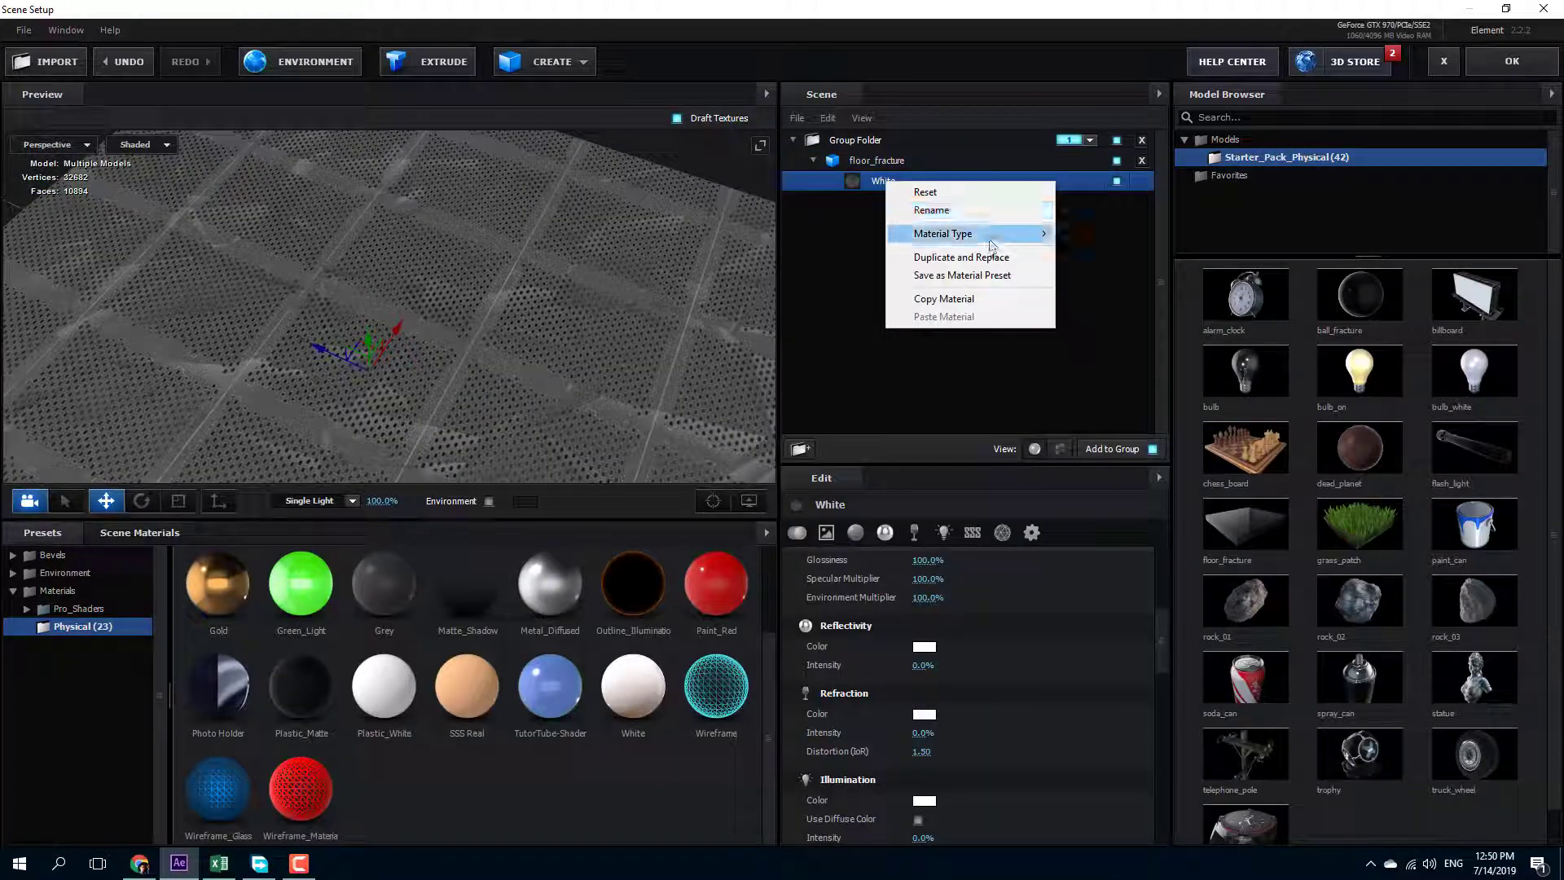
pyautogui.moveTo(965, 233)
pyautogui.click(990, 275)
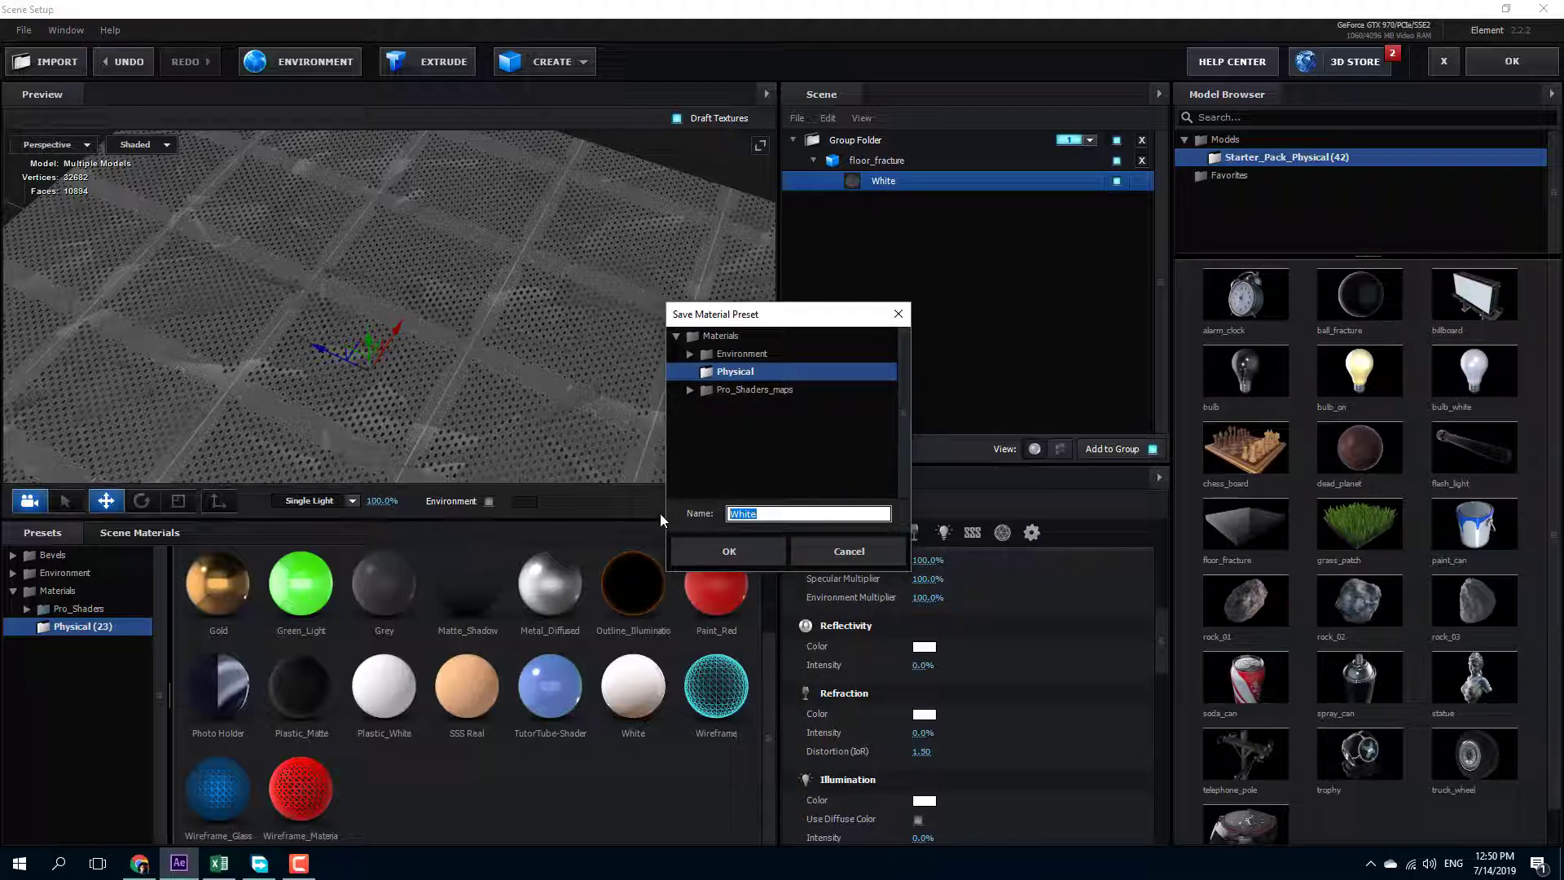
pyautogui.write('metalcustom')
pyautogui.click(758, 551)
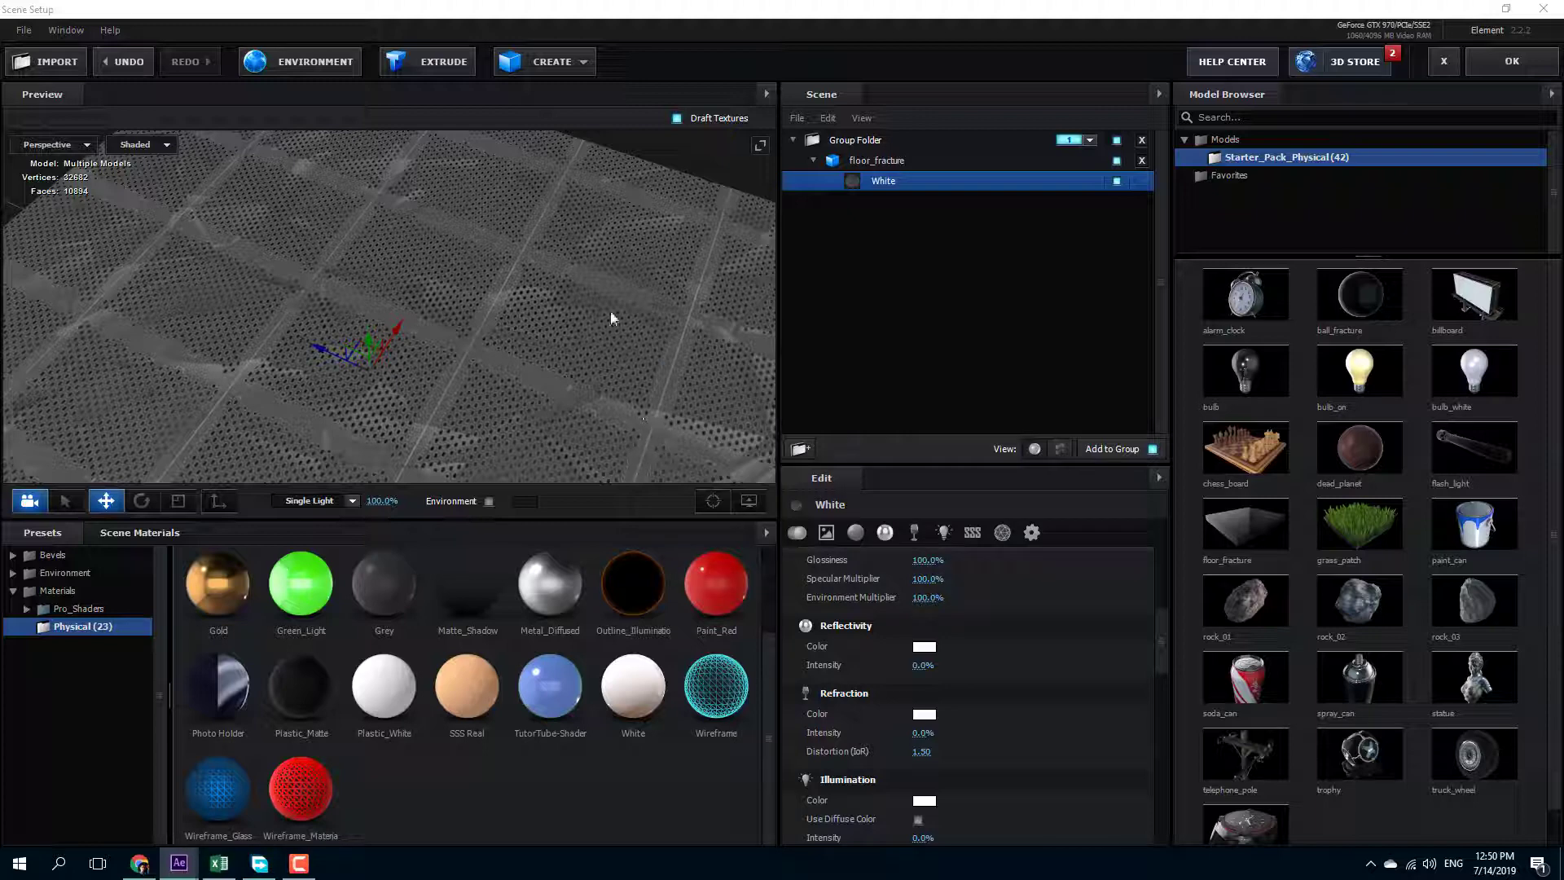
# Add the ball_fracture model to the scene and apply the metalcustom preset from the Physical materials to it.
pyautogui.moveTo(1359, 294); pyautogui.dragTo(575, 331)
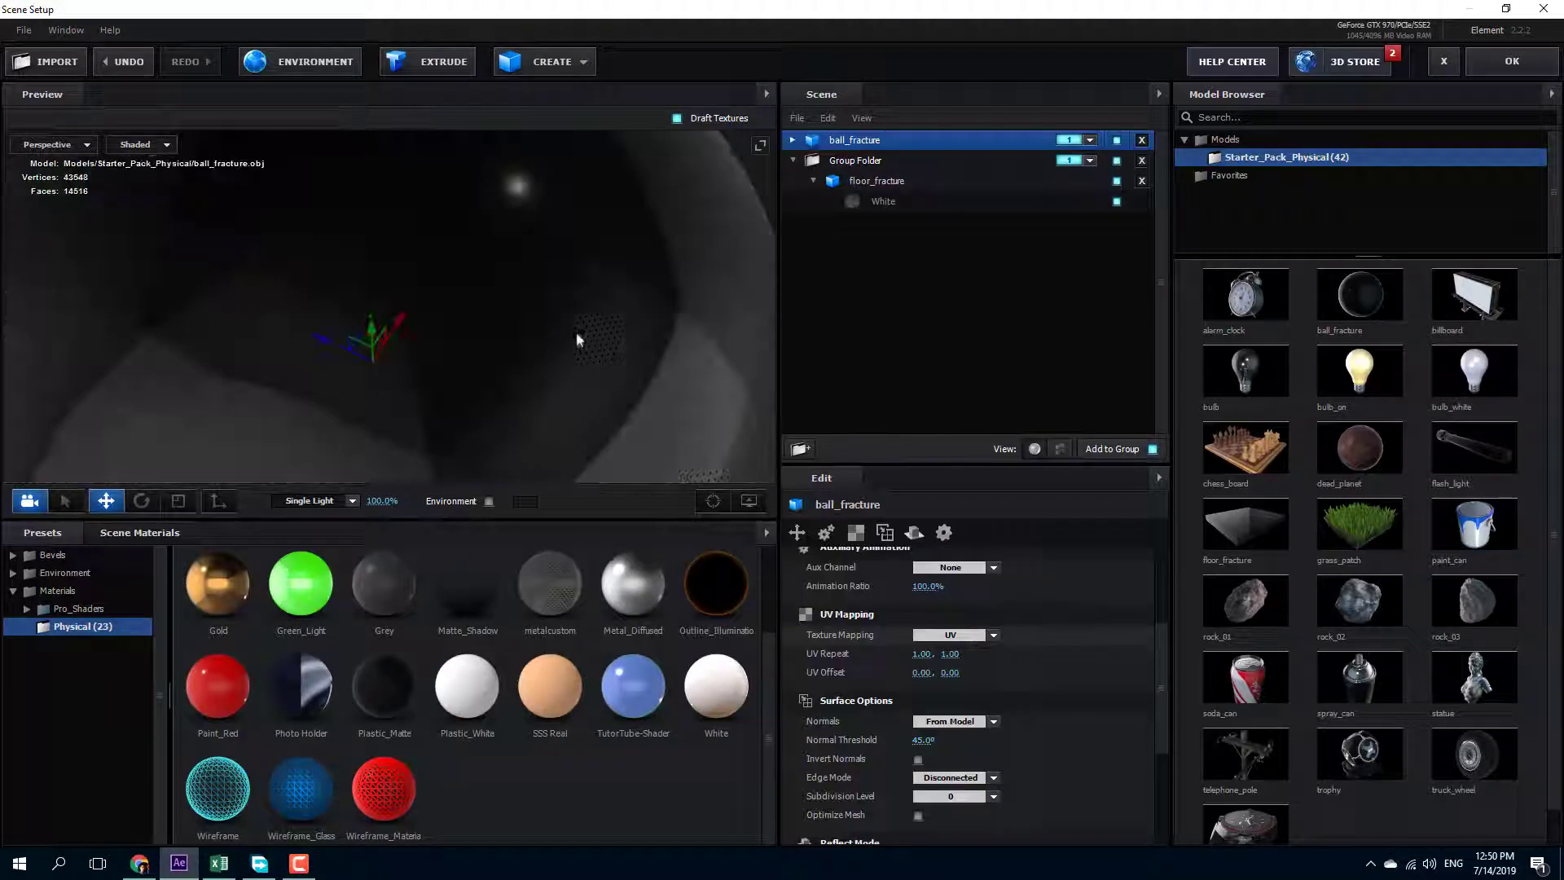
pyautogui.click(81, 608)
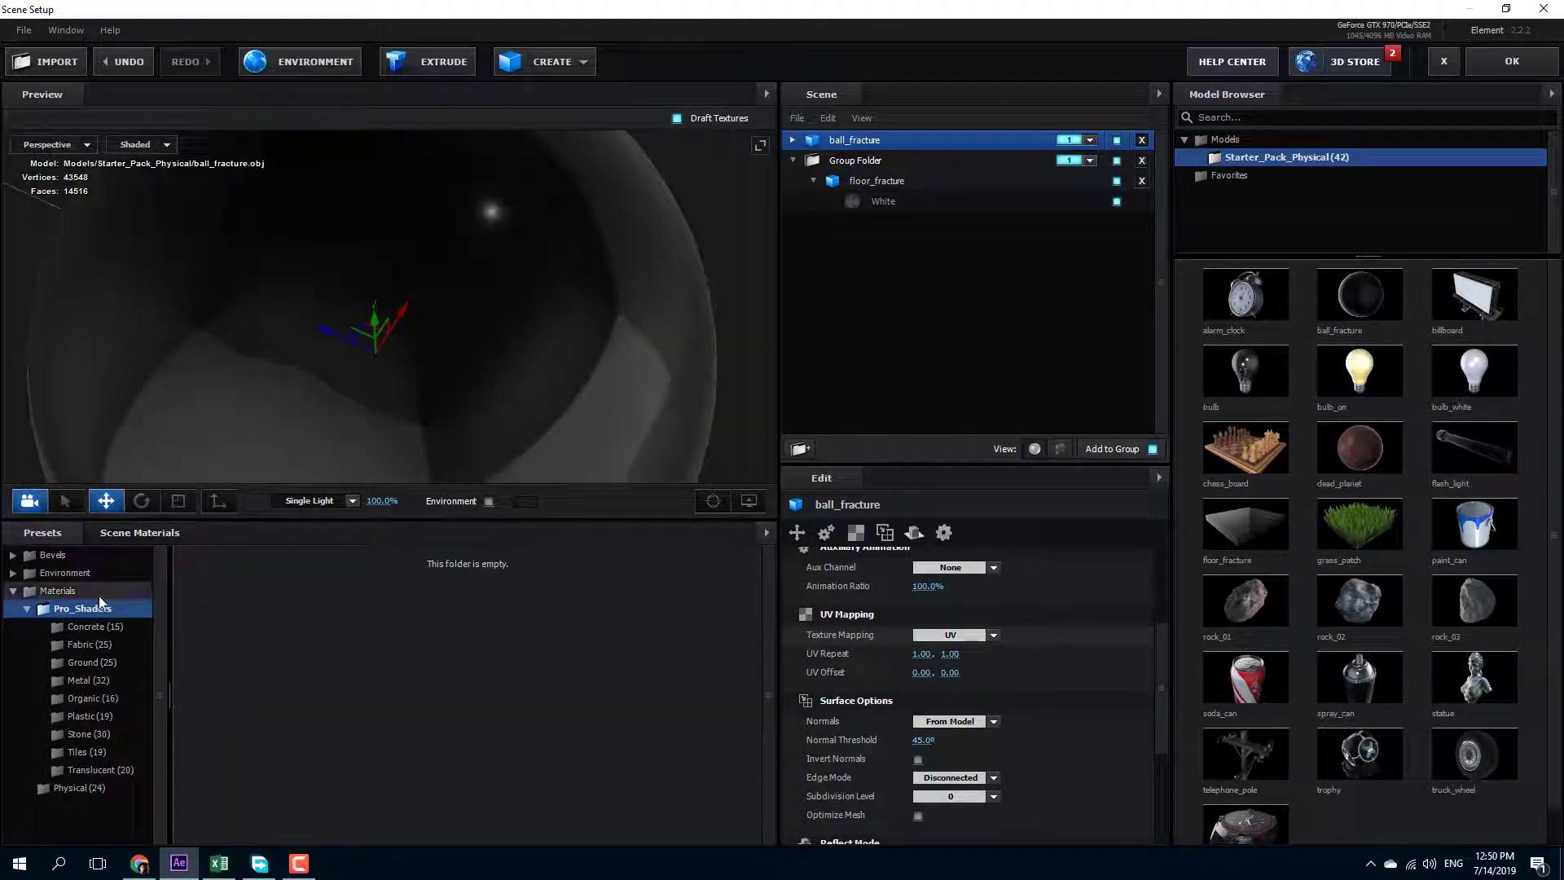
pyautogui.click(27, 609)
pyautogui.click(81, 625)
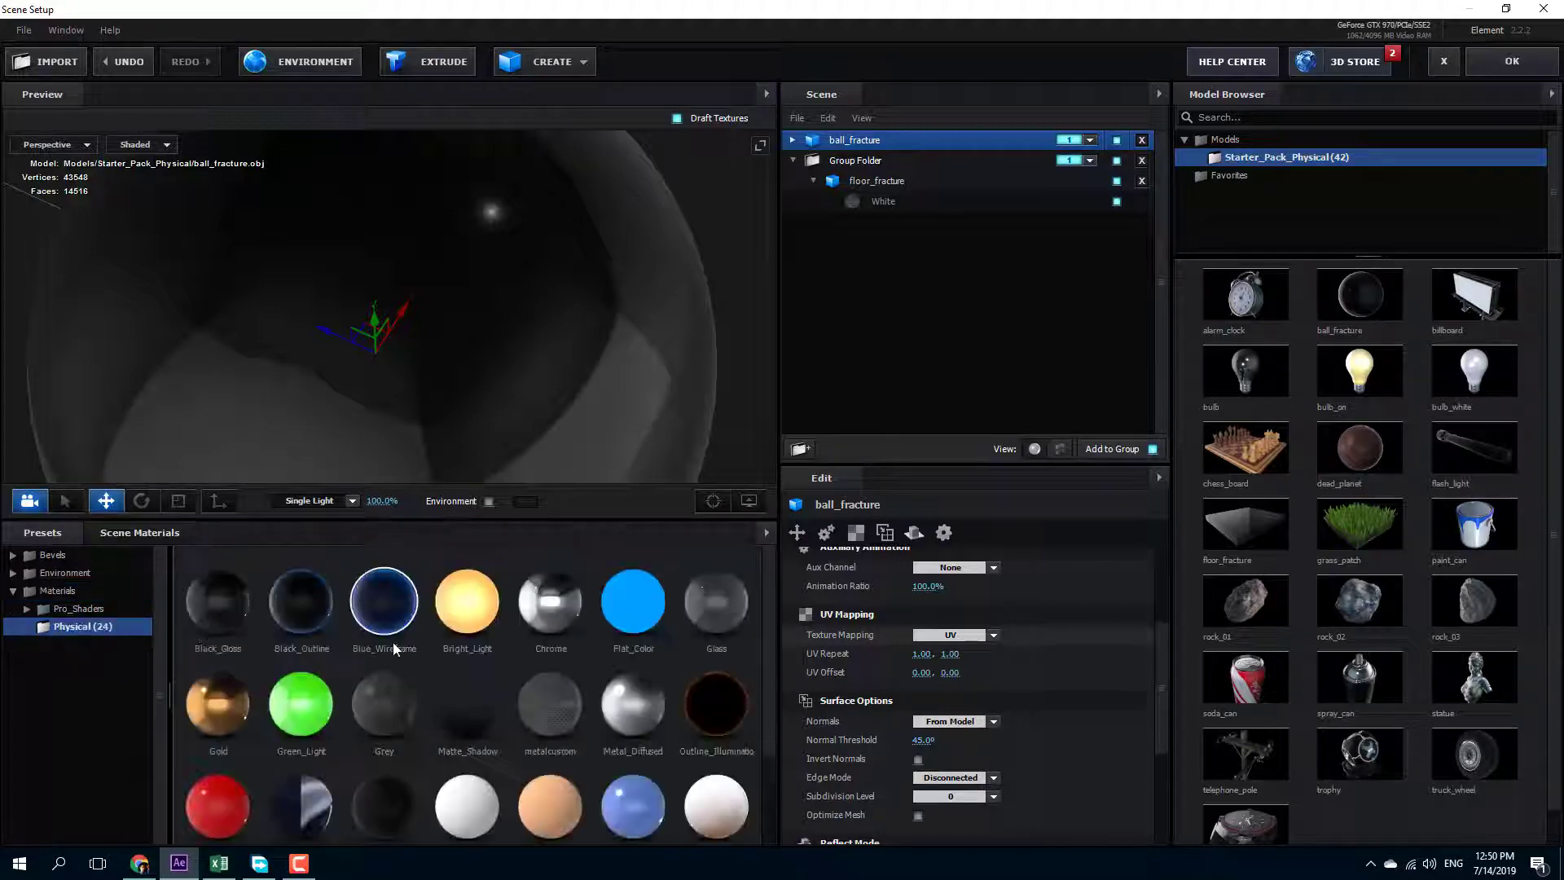
pyautogui.scroll(-1, 495, 683)
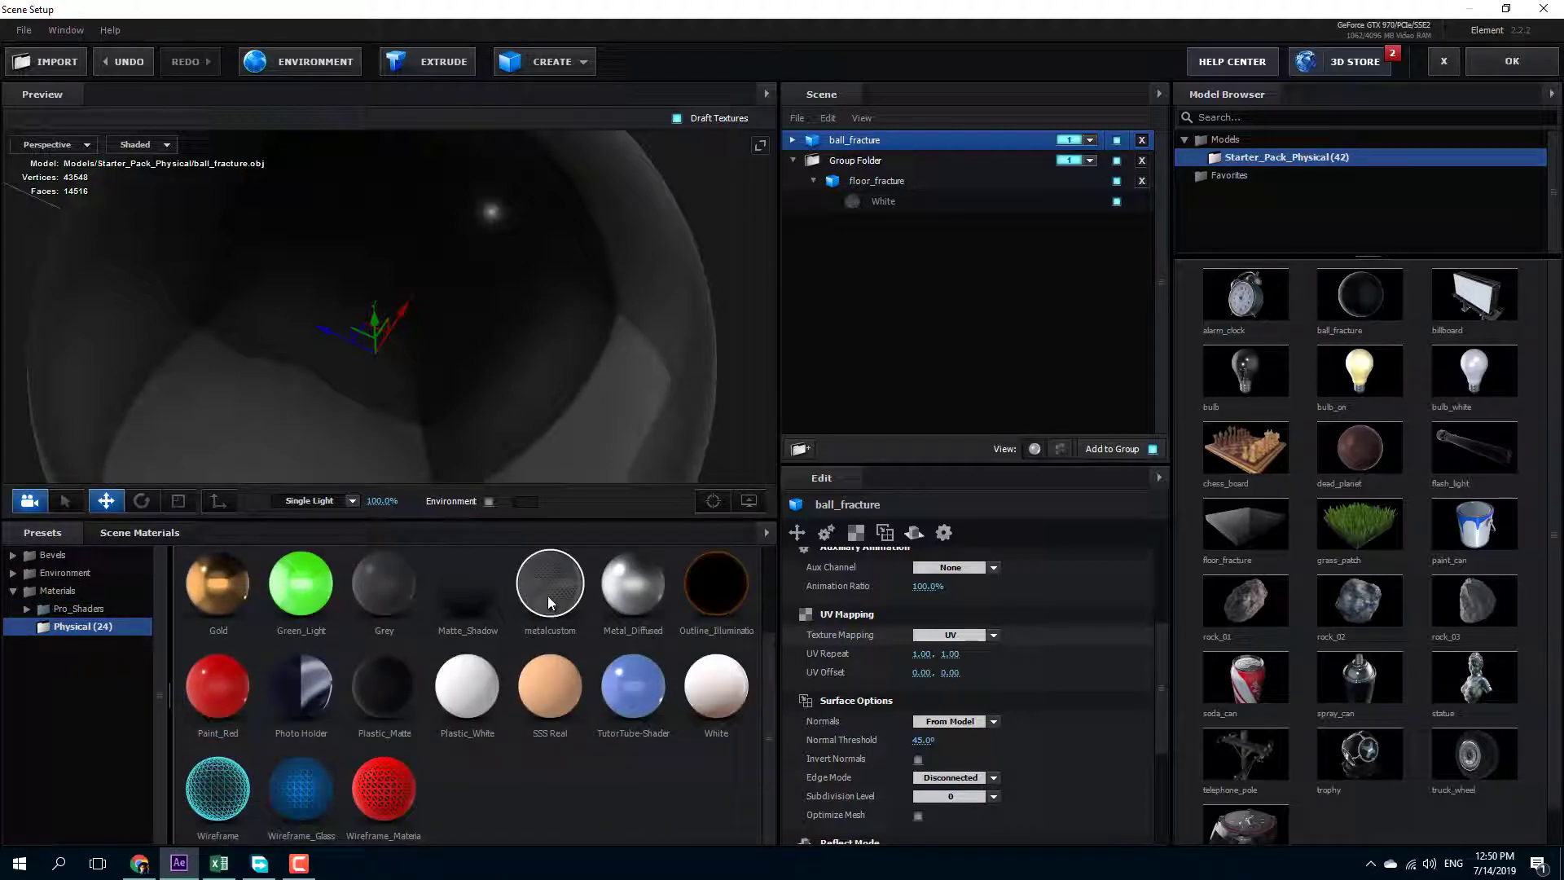
pyautogui.moveTo(547, 595); pyautogui.dragTo(632, 433)
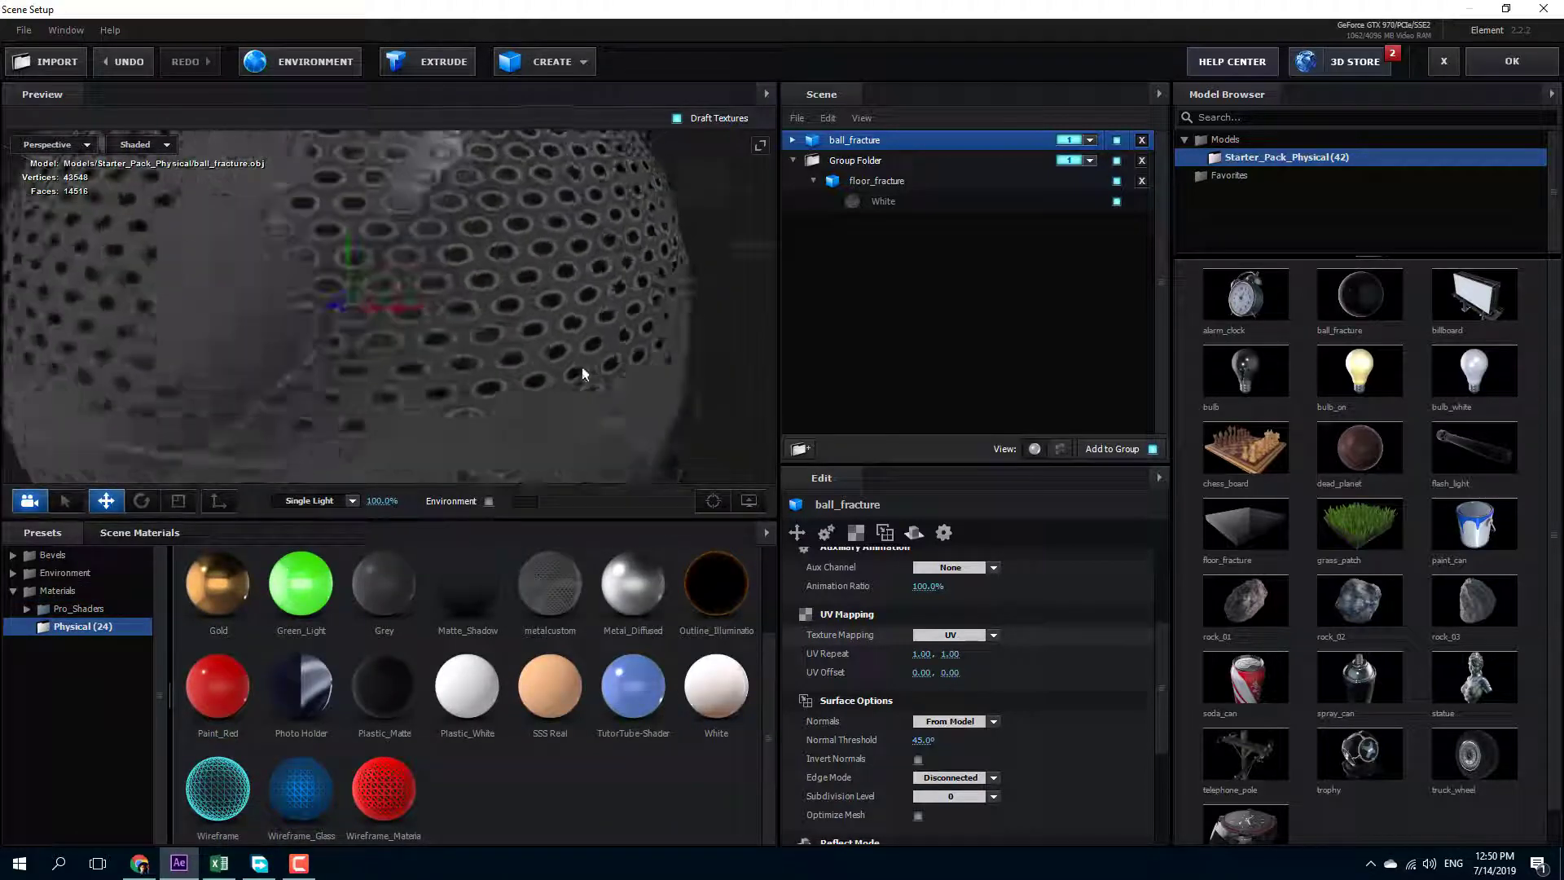
pyautogui.moveTo(563, 379); pyautogui.dragTo(420, 345)
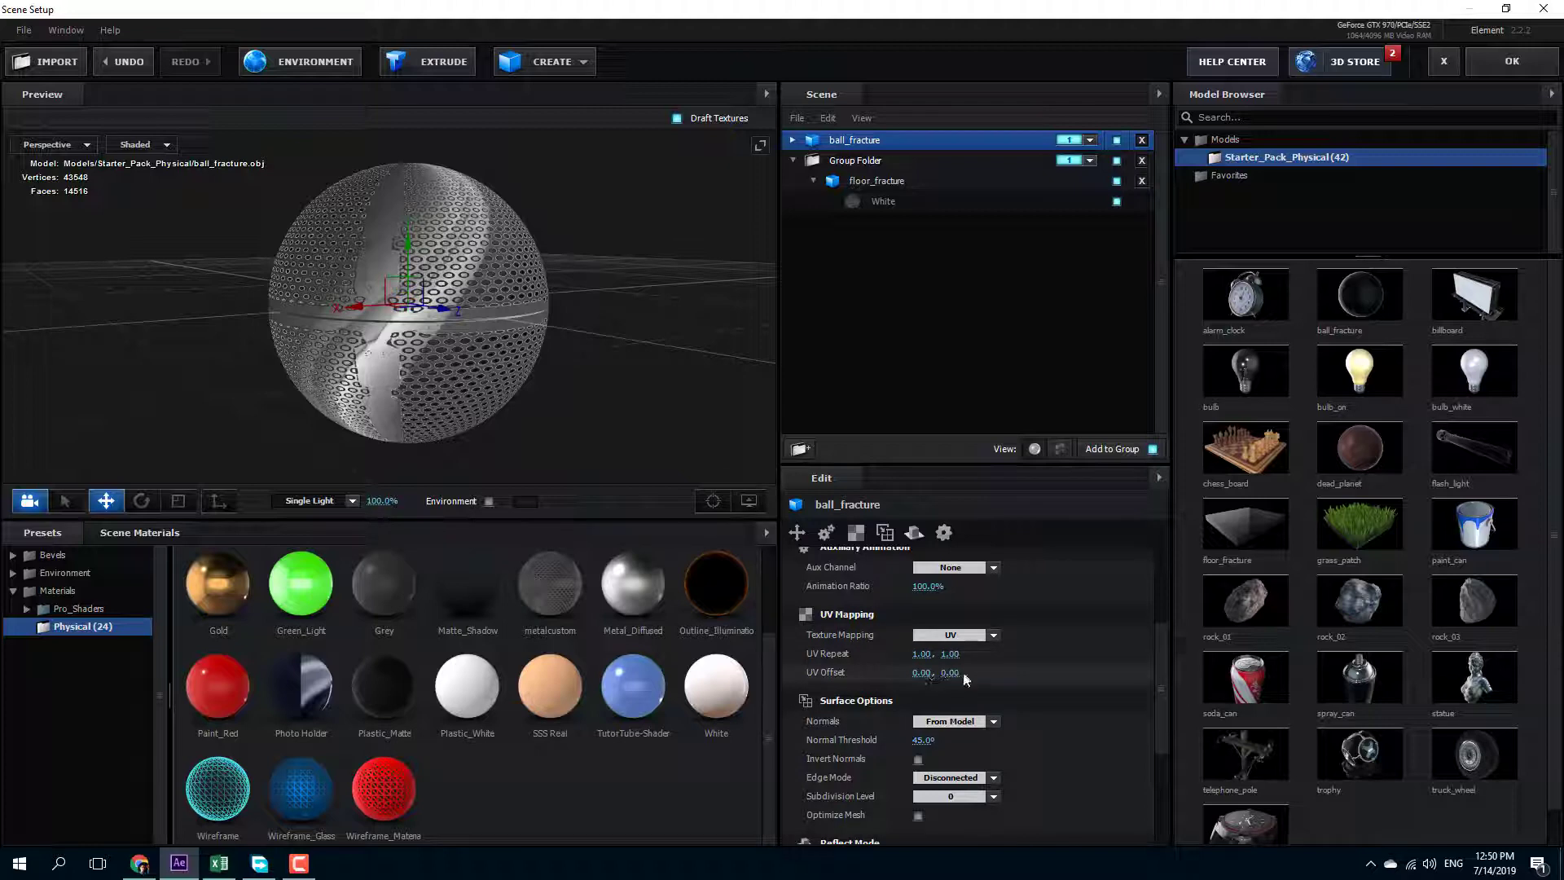
# Set the ball_fracture model's UV Repeat to about 3.89 and 3.83.
pyautogui.moveTo(950, 653); pyautogui.dragTo(1018, 652)
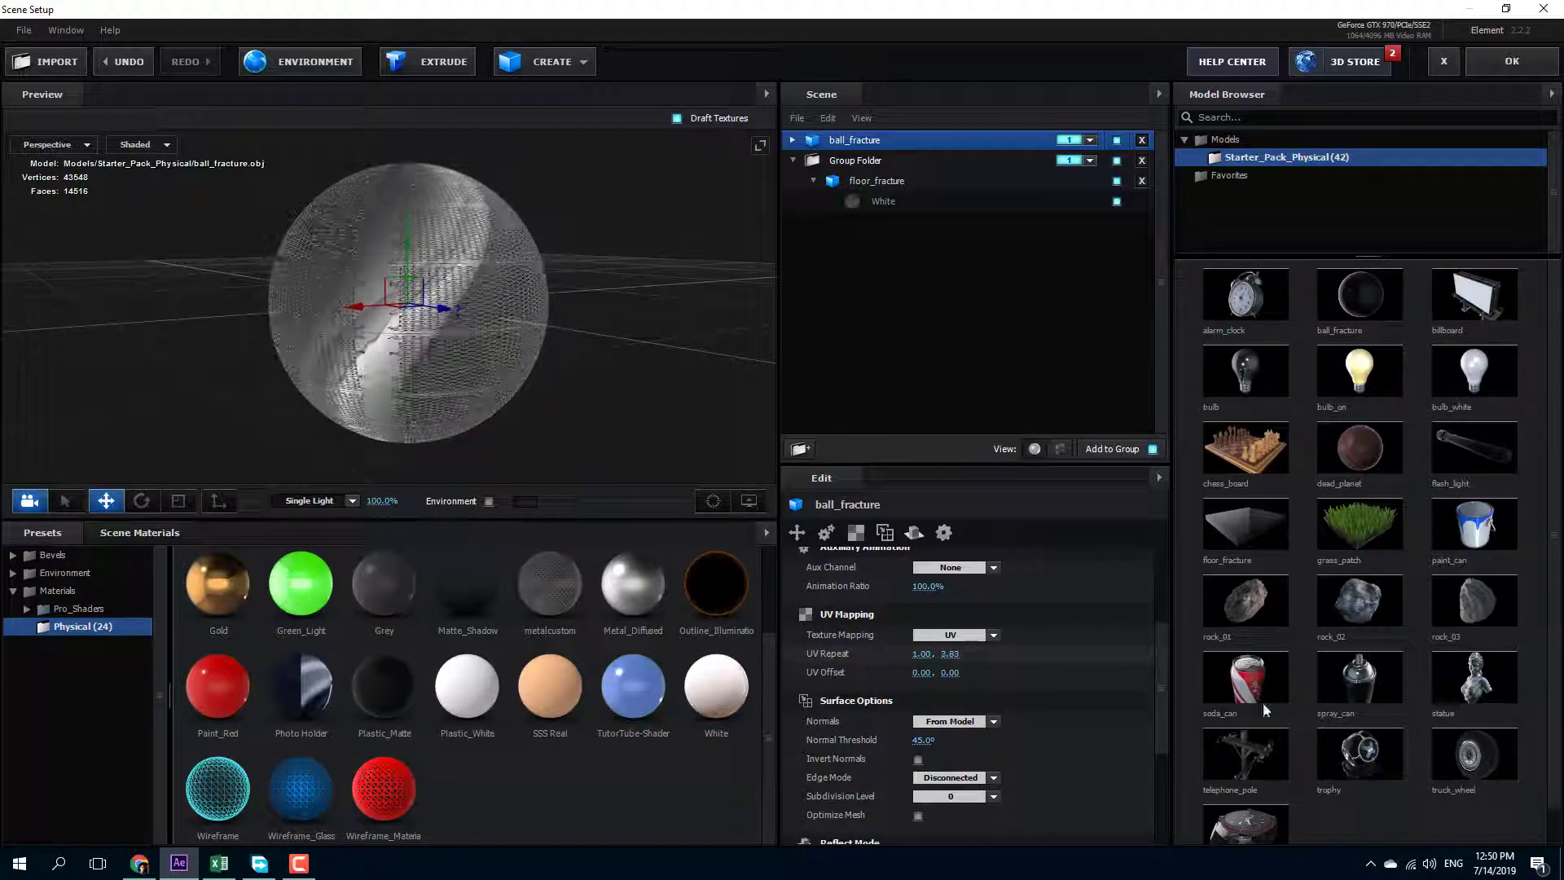
pyautogui.moveTo(921, 654); pyautogui.dragTo(989, 654)
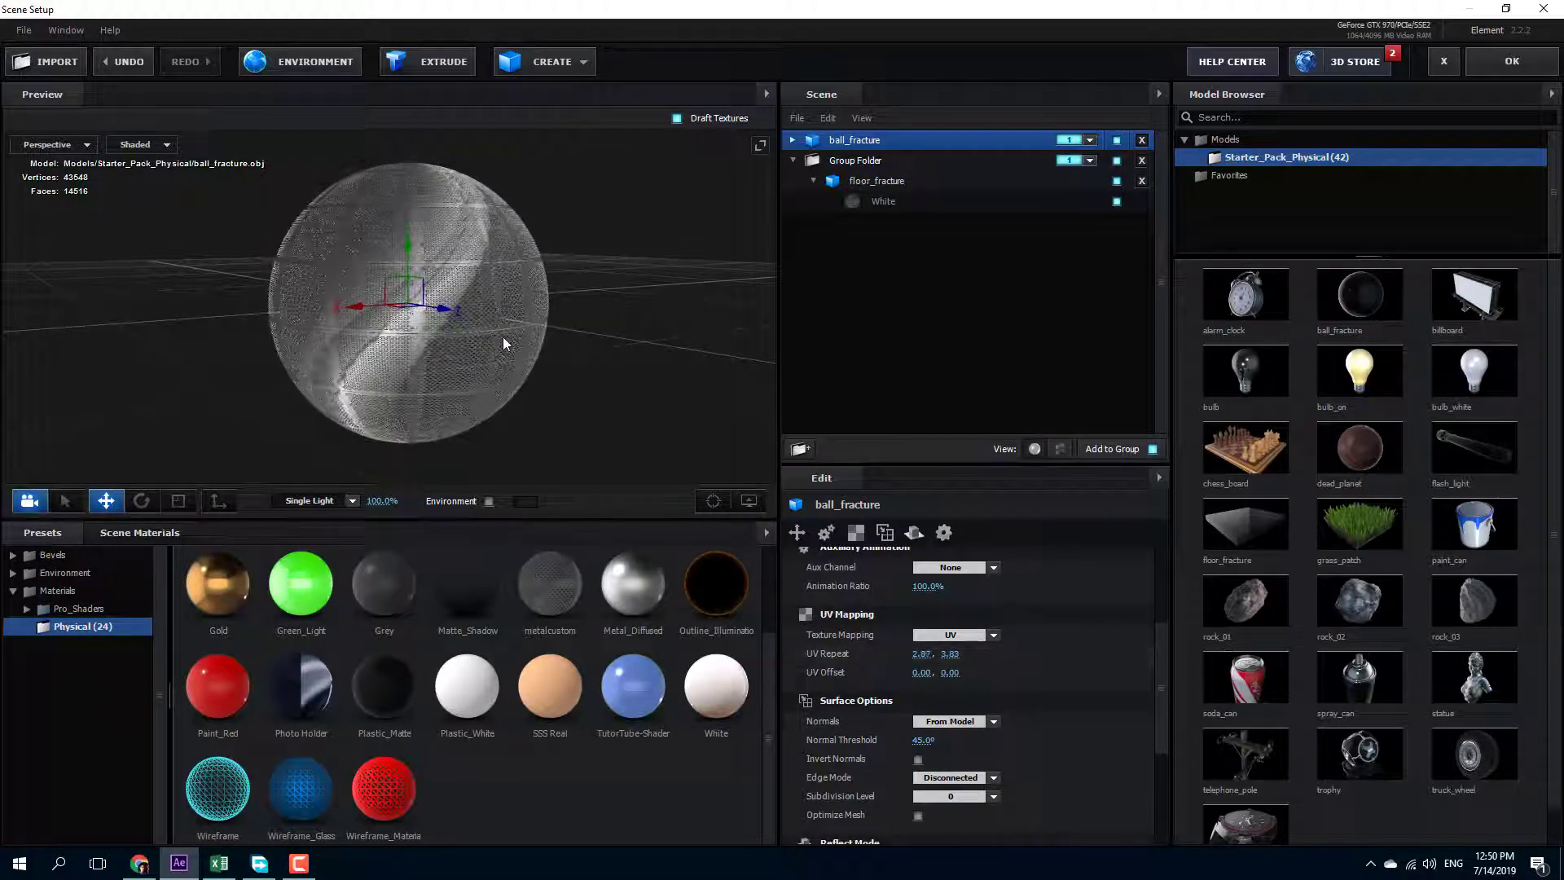
pyautogui.scroll(10, 505, 338)
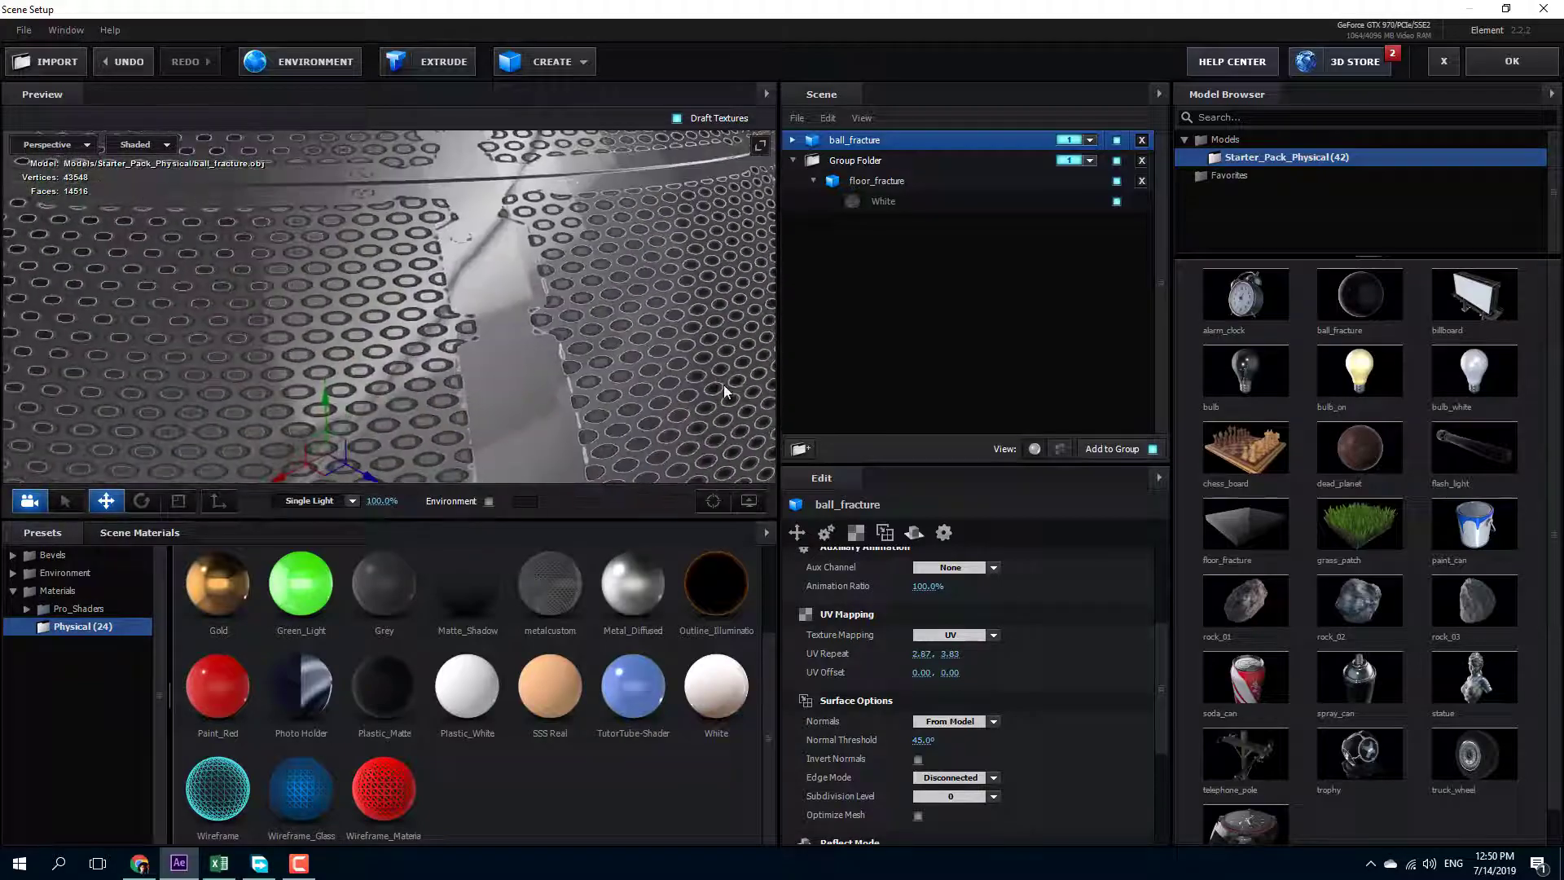
pyautogui.moveTo(921, 653); pyautogui.dragTo(965, 654)
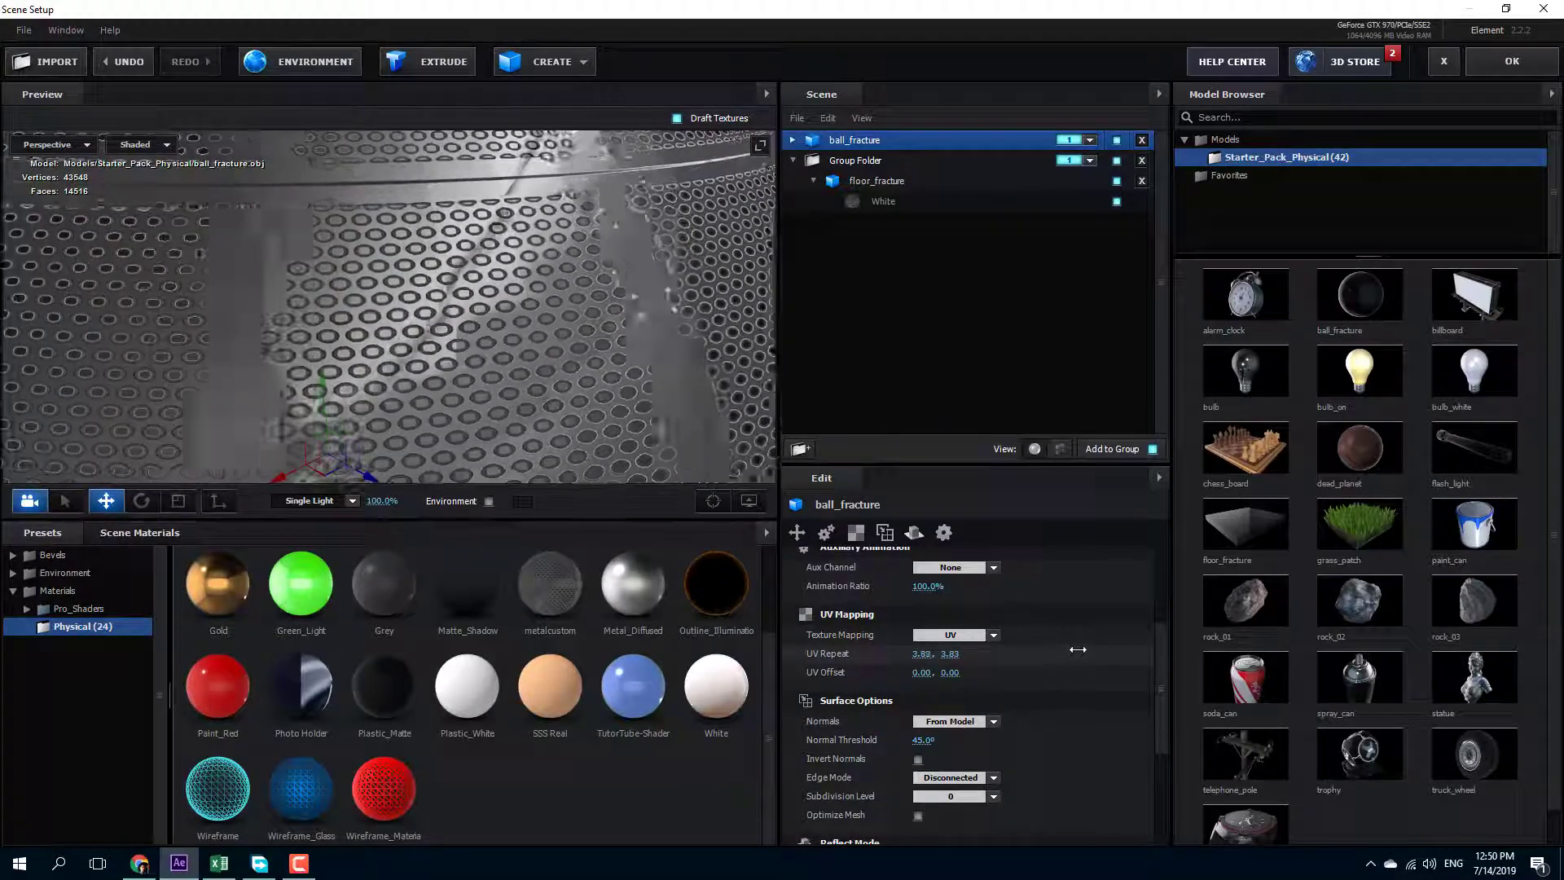
# Remove the Group Folder containing the floor_fracture model from the Element scene and apply the scene to the composition.
pyautogui.scroll(-10, 474, 266)
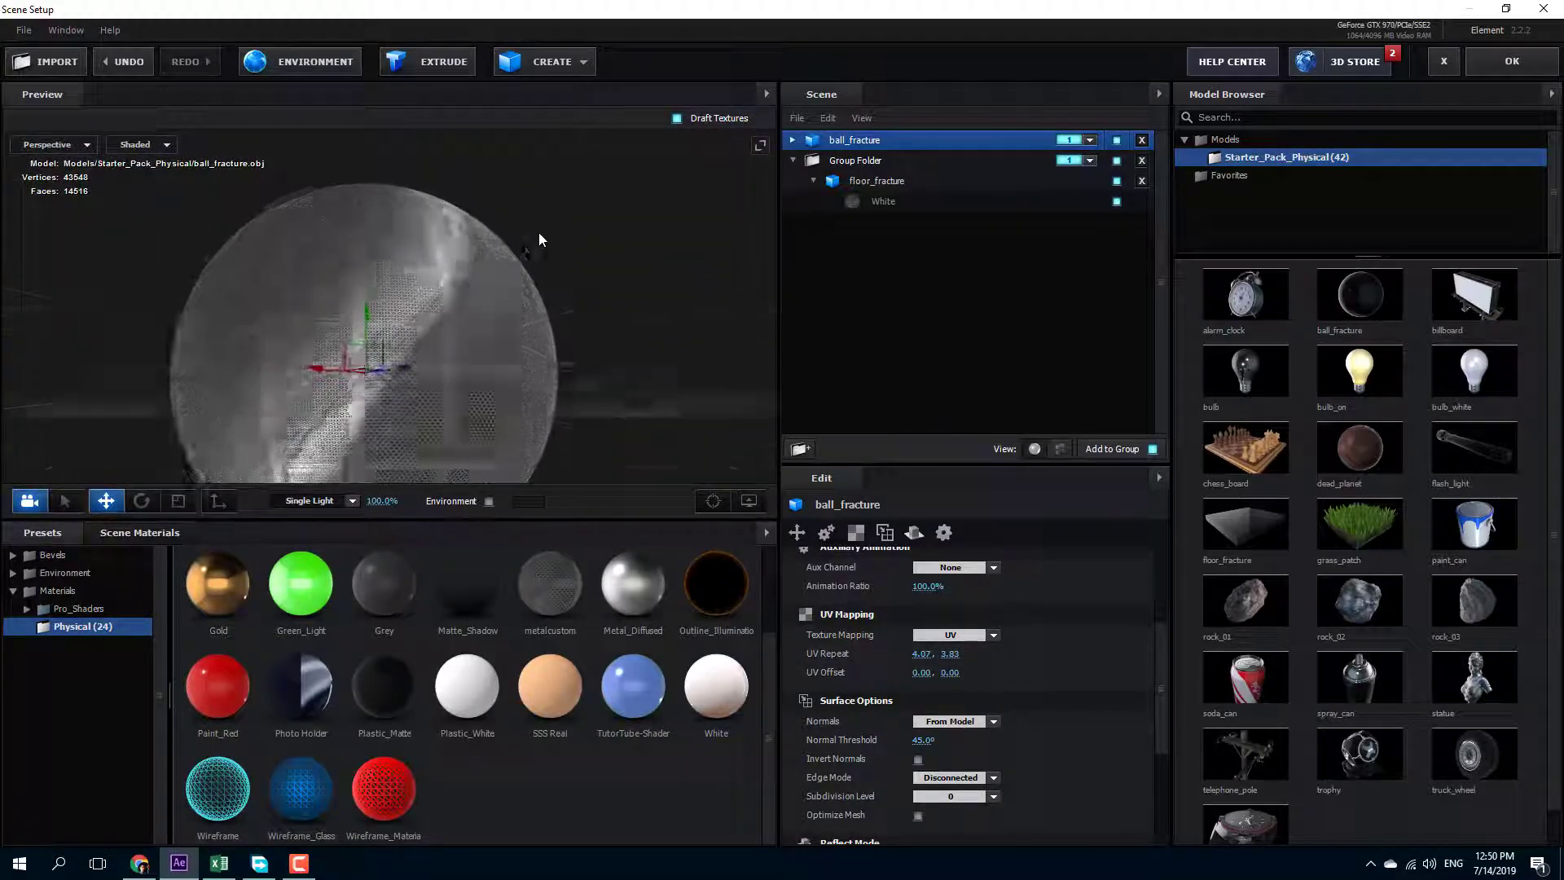
pyautogui.click(1505, 61)
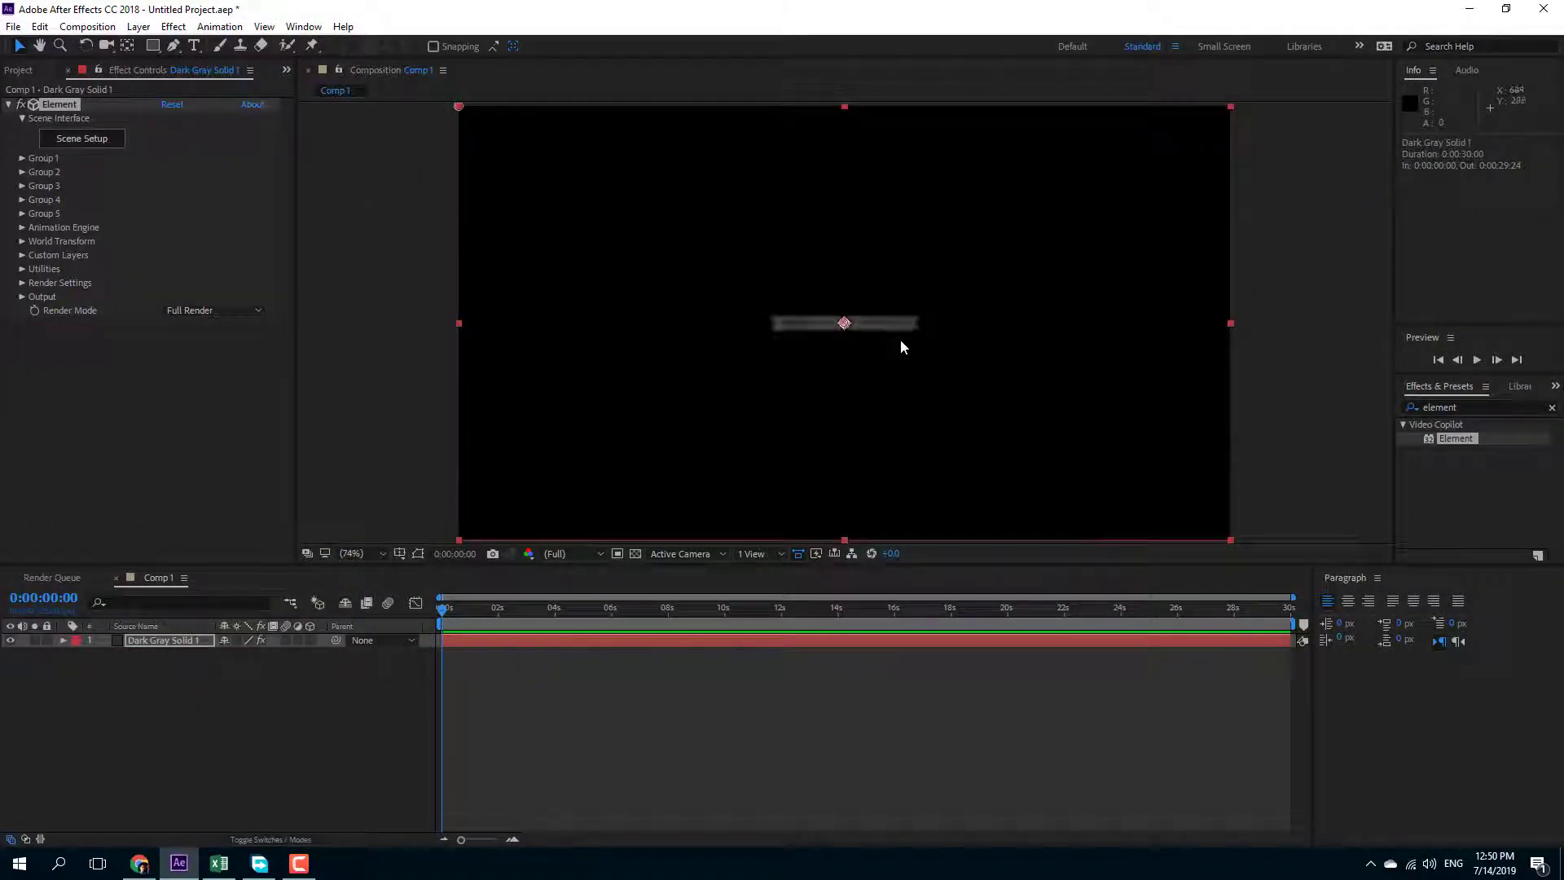
pyautogui.click(90, 138)
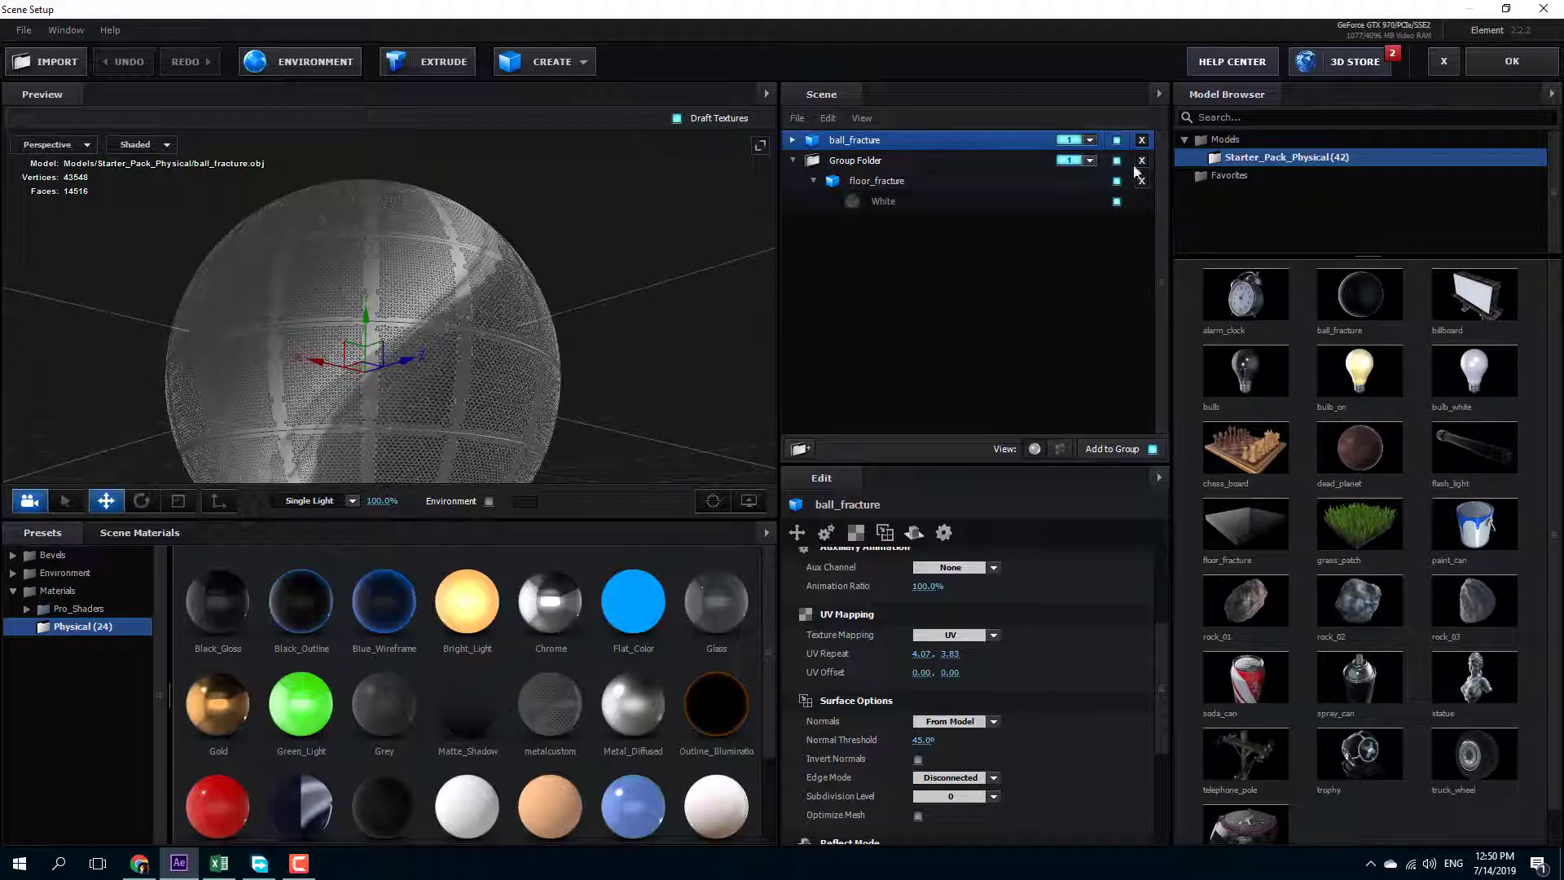
pyautogui.click(941, 159)
pyautogui.click(1141, 161)
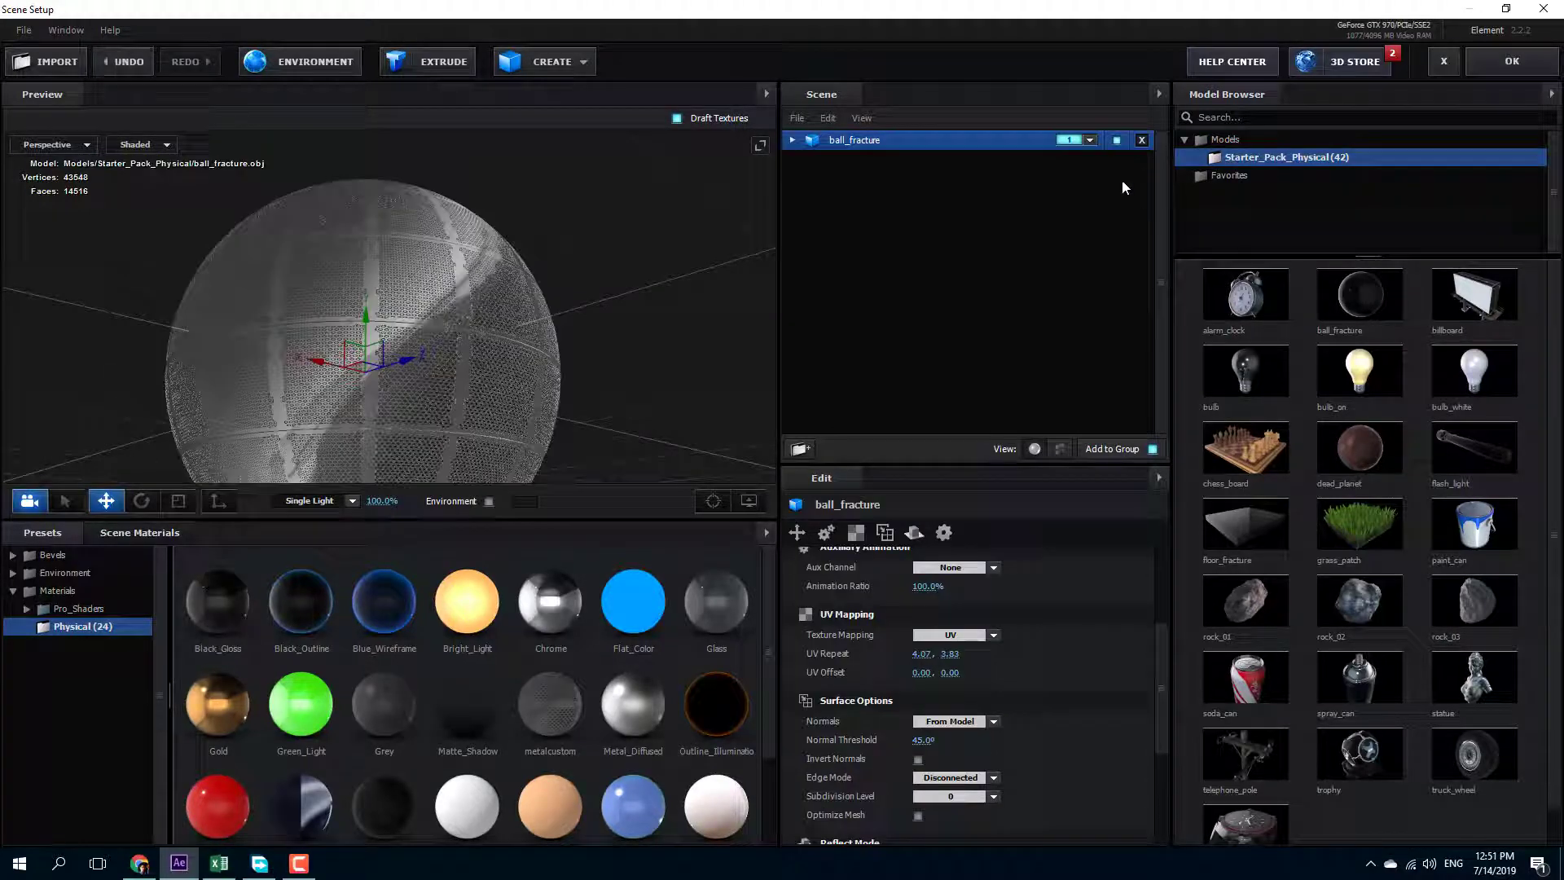
pyautogui.click(1512, 61)
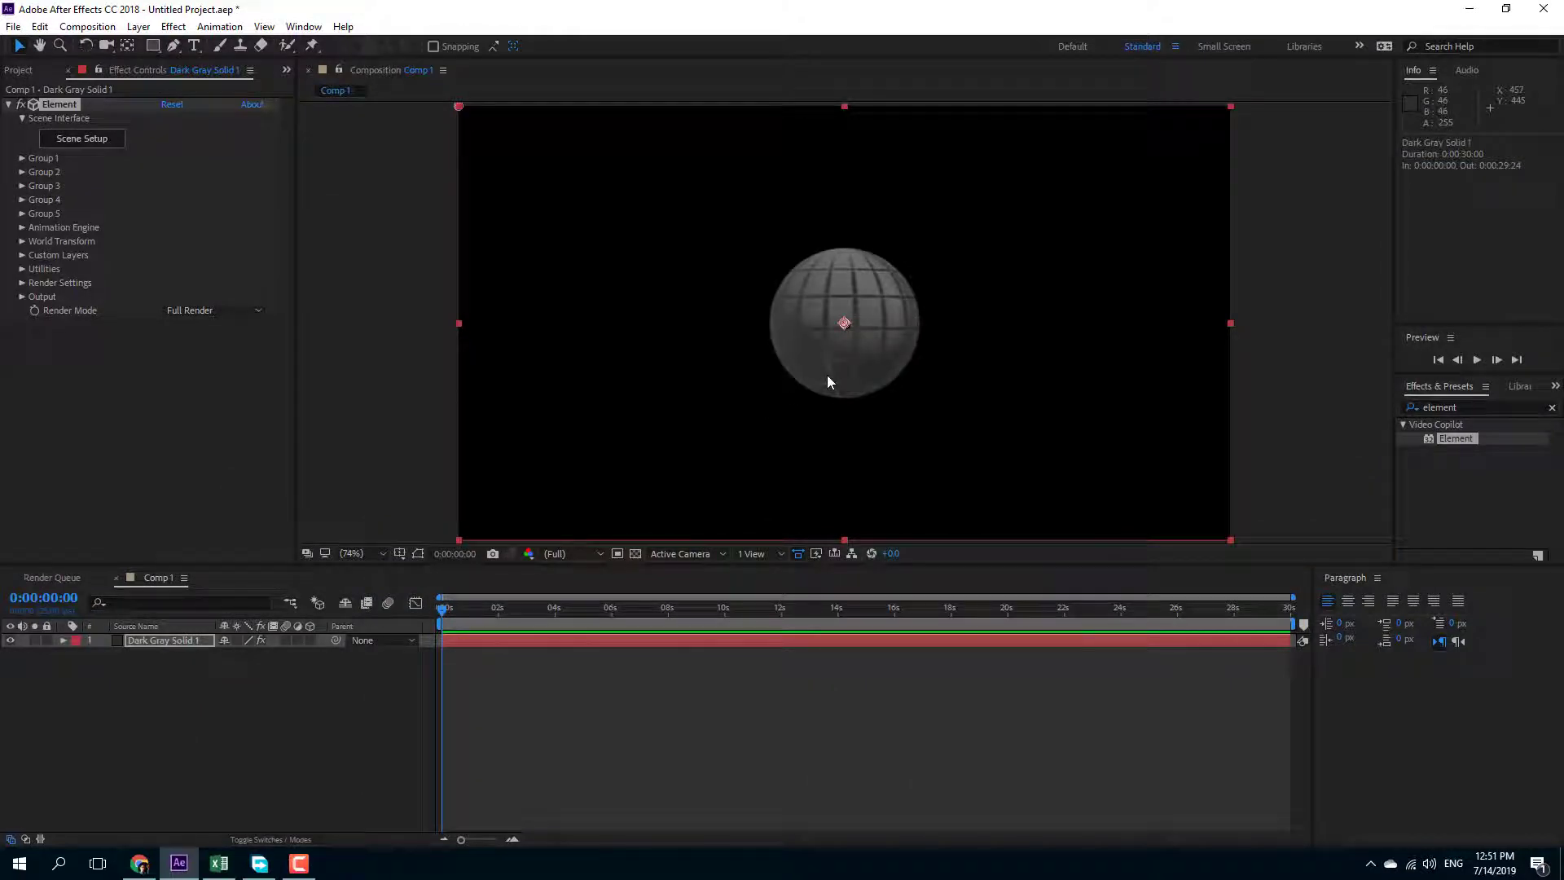
pyautogui.click(22, 118)
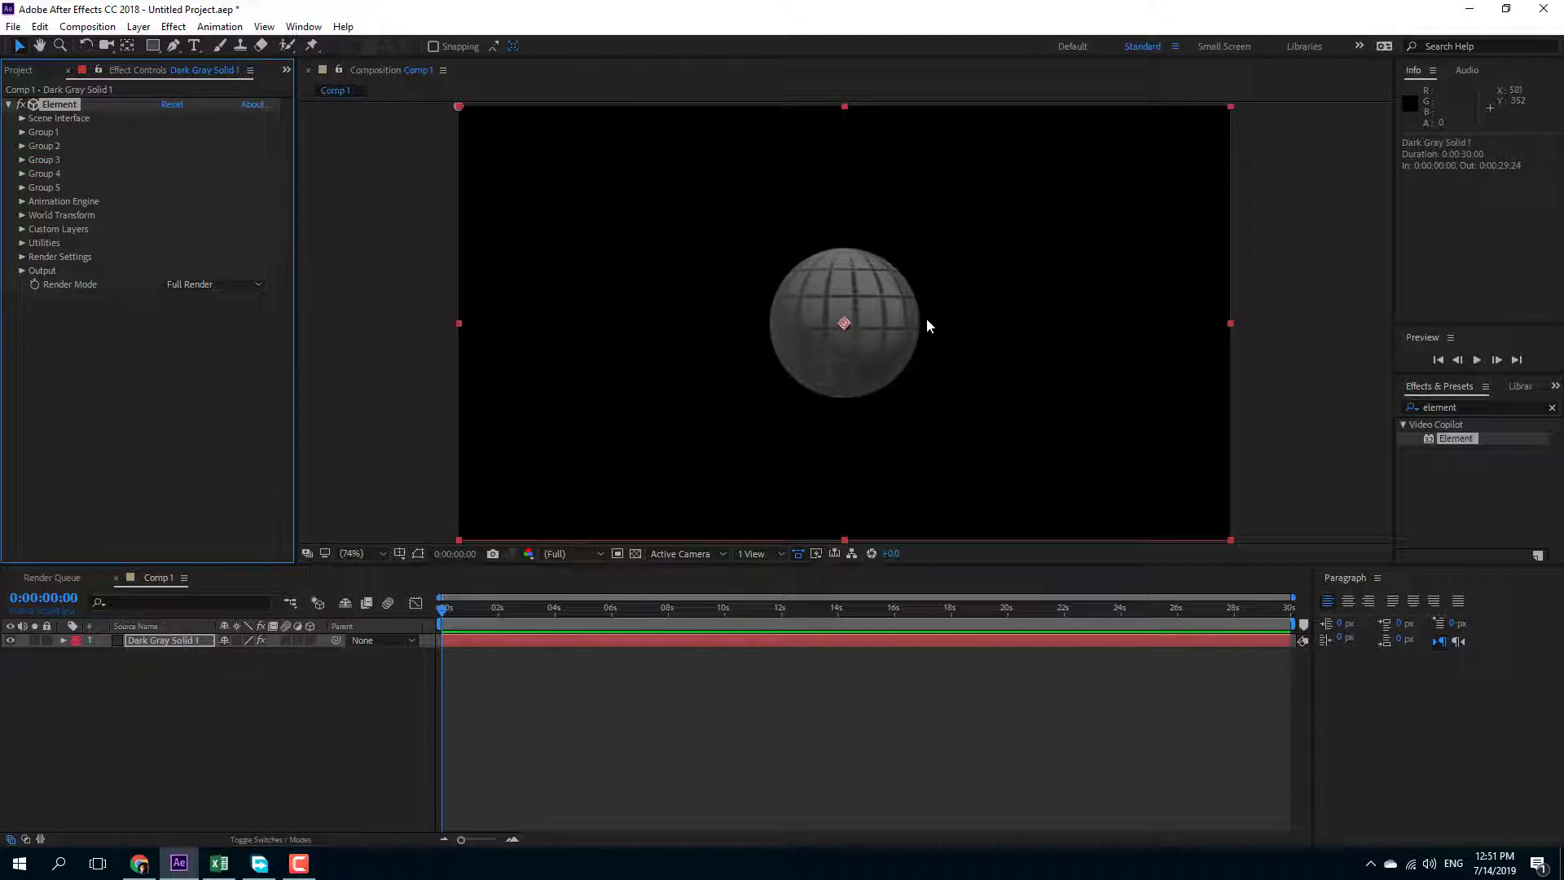
# Create a second composition in the project with the DVCPRO HD 720 25 preset and a 30-second duration.
pyautogui.rightClick(169, 714)
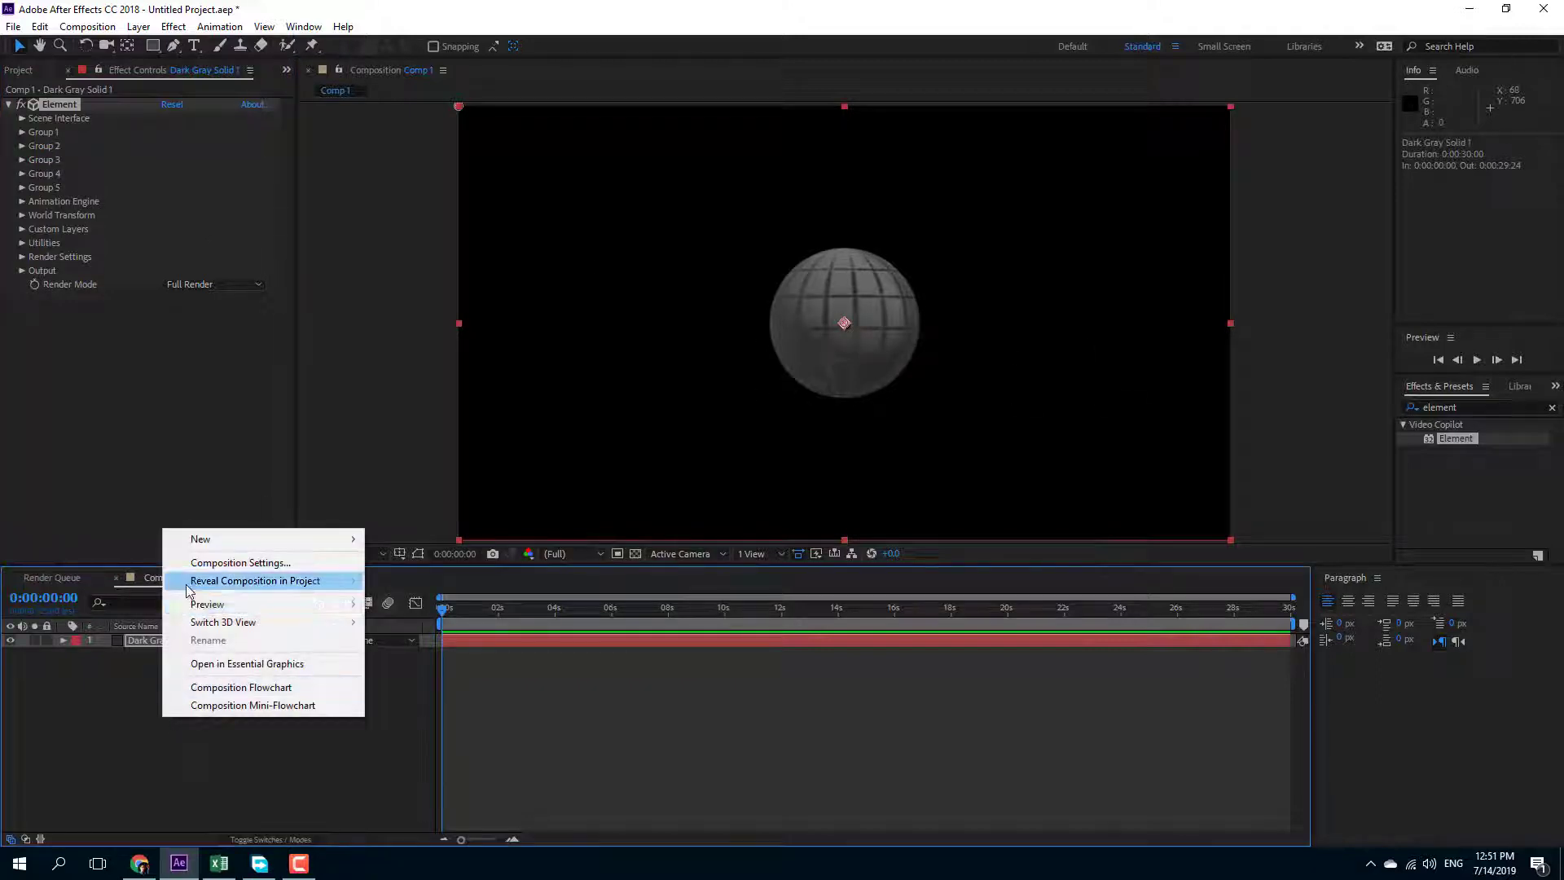
pyautogui.click(25, 73)
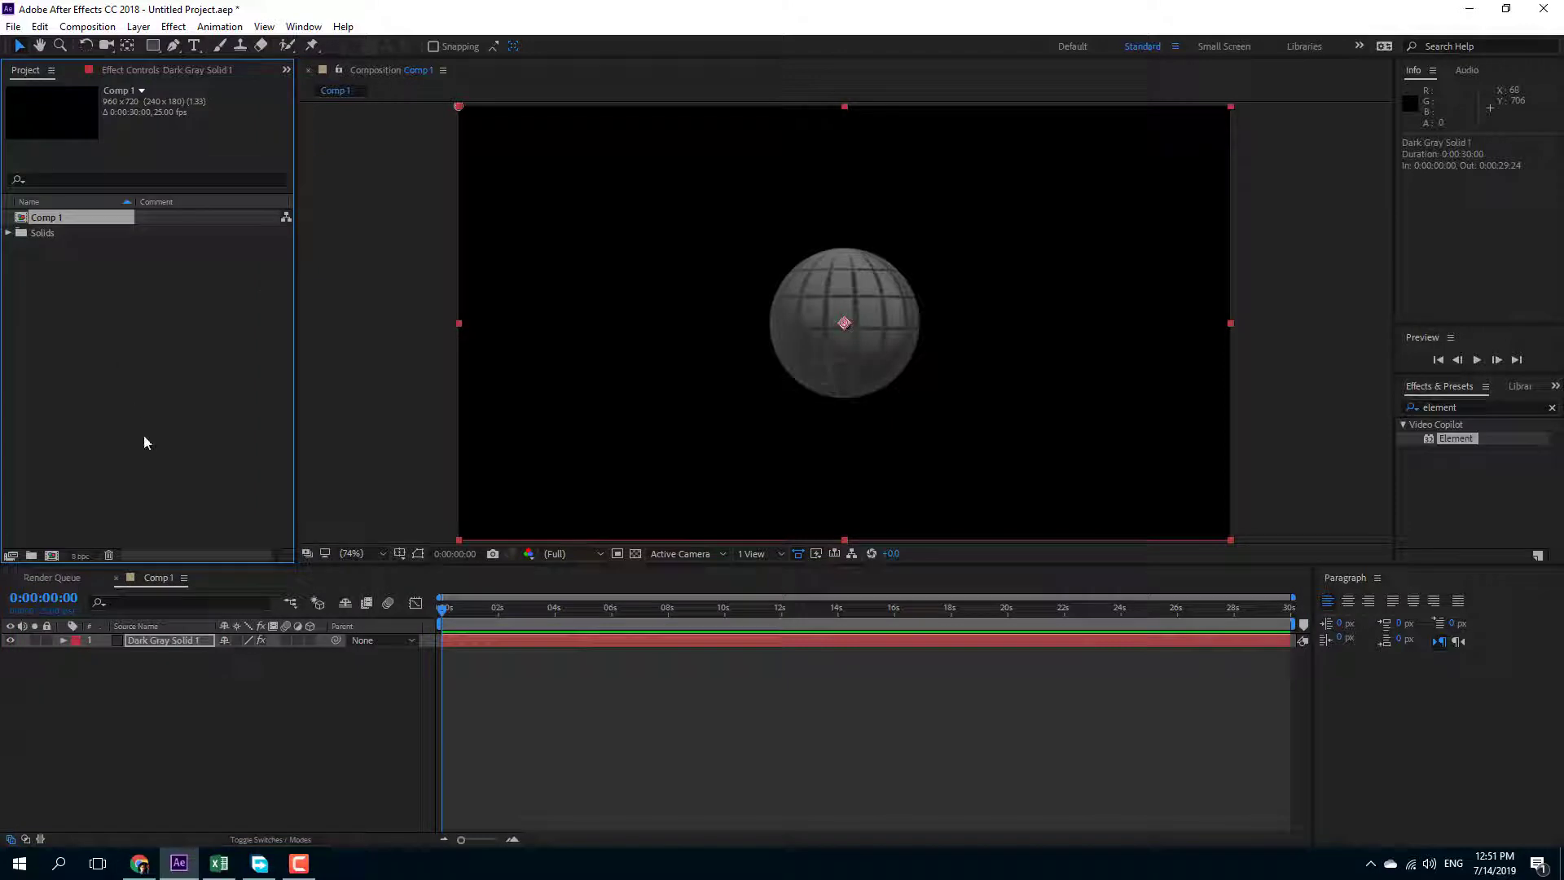
pyautogui.rightClick(83, 314)
pyautogui.click(118, 327)
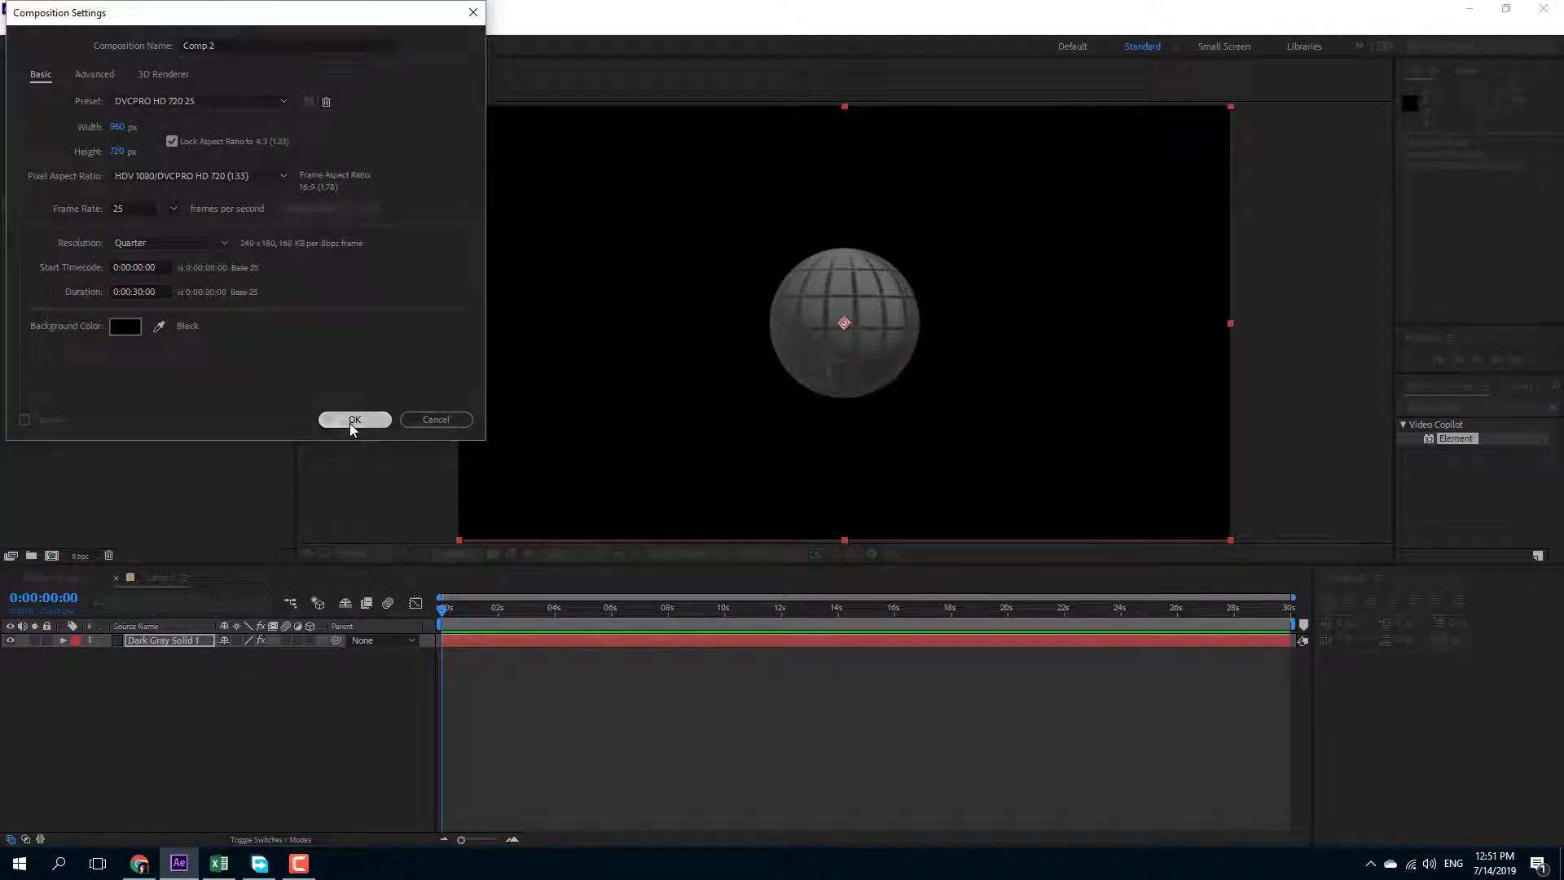
pyautogui.click(348, 420)
# Add a dark gray solid layer at composition size to Comp 2.
pyautogui.rightClick(169, 670)
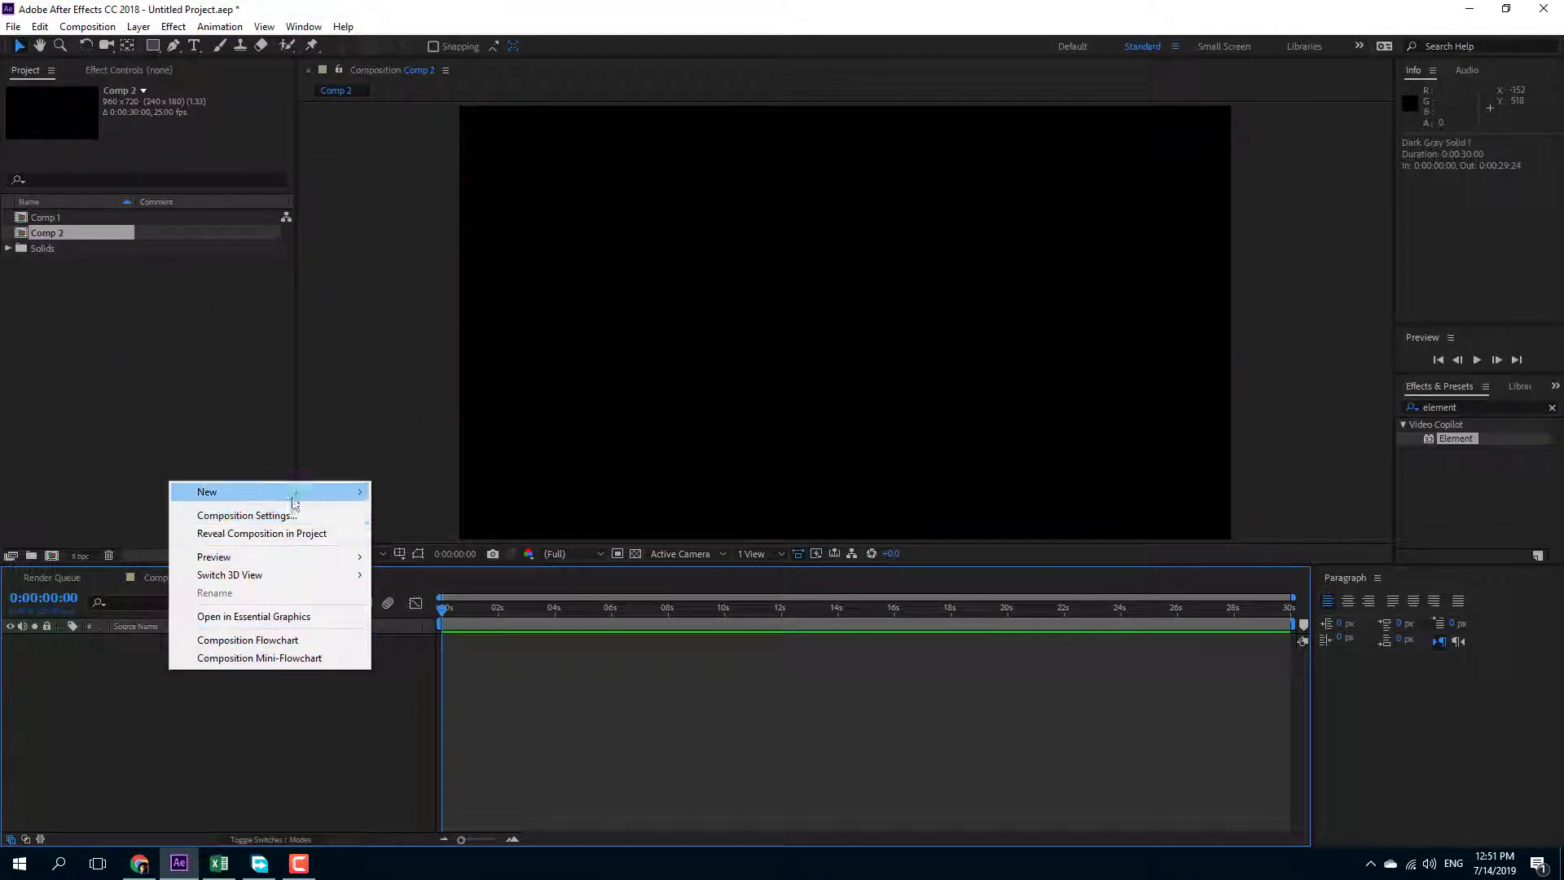
pyautogui.moveTo(292, 492)
pyautogui.click(481, 535)
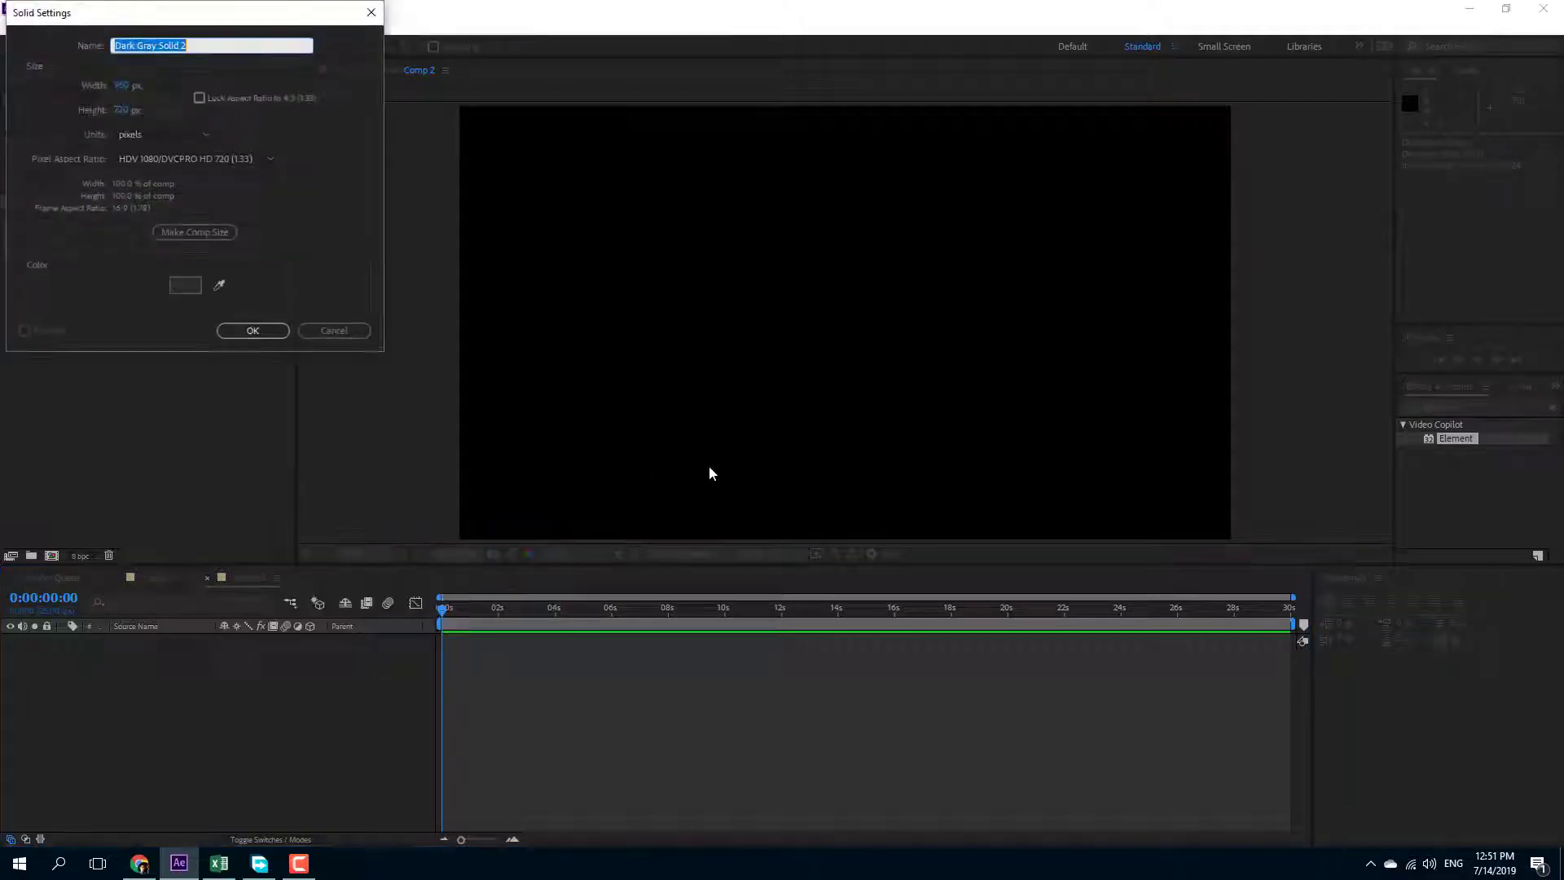
pyautogui.click(244, 333)
# Replace the effects search term with noise and find the Noise & Grain effects.
pyautogui.doubleClick(1442, 407)
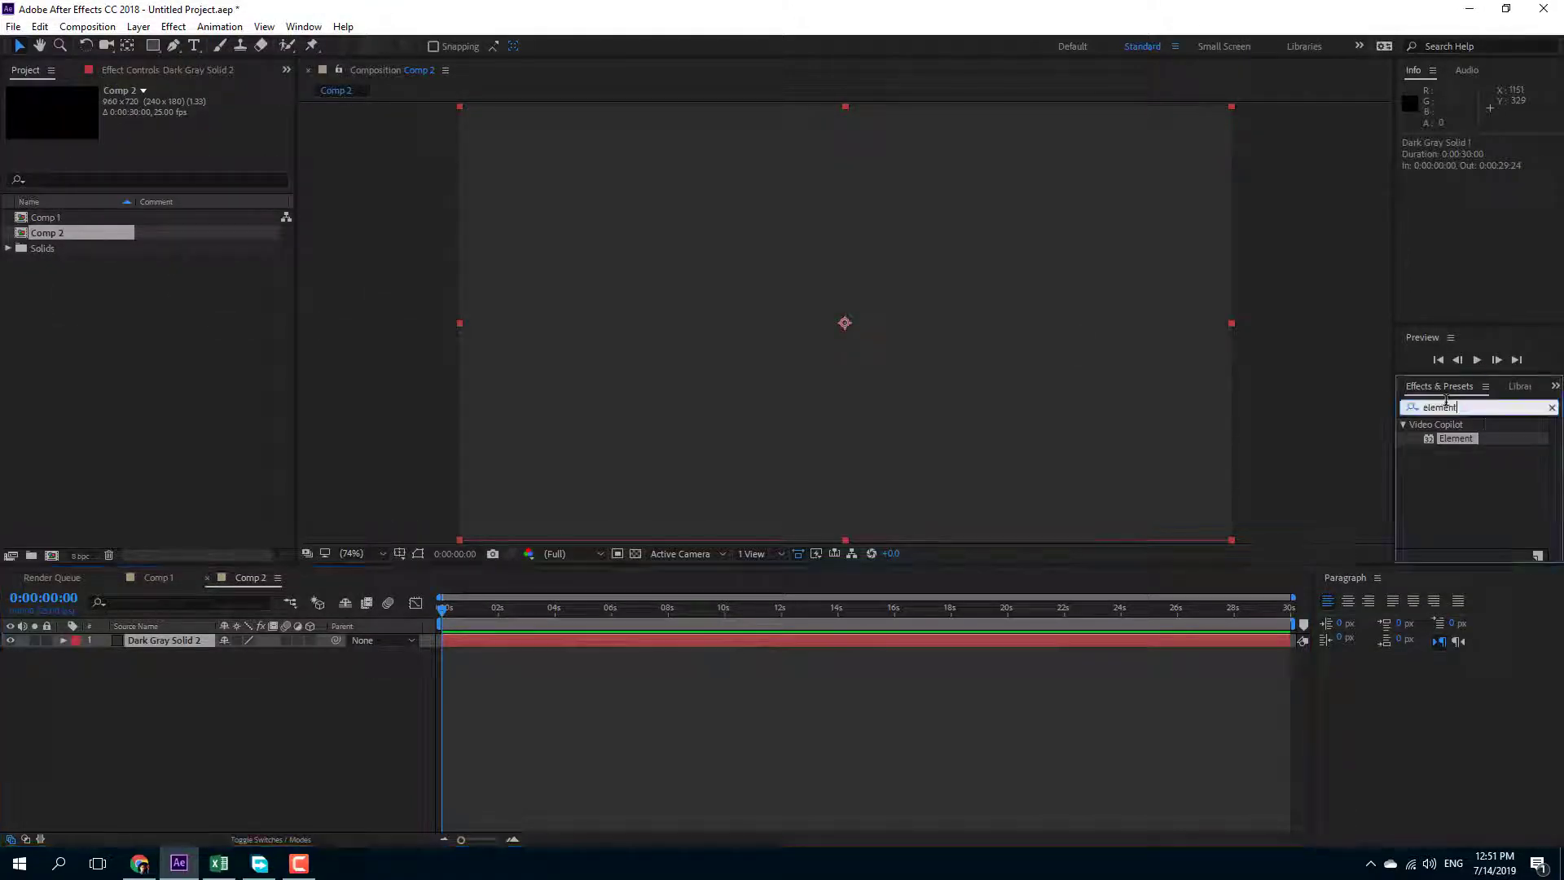
pyautogui.press('BackSpace')
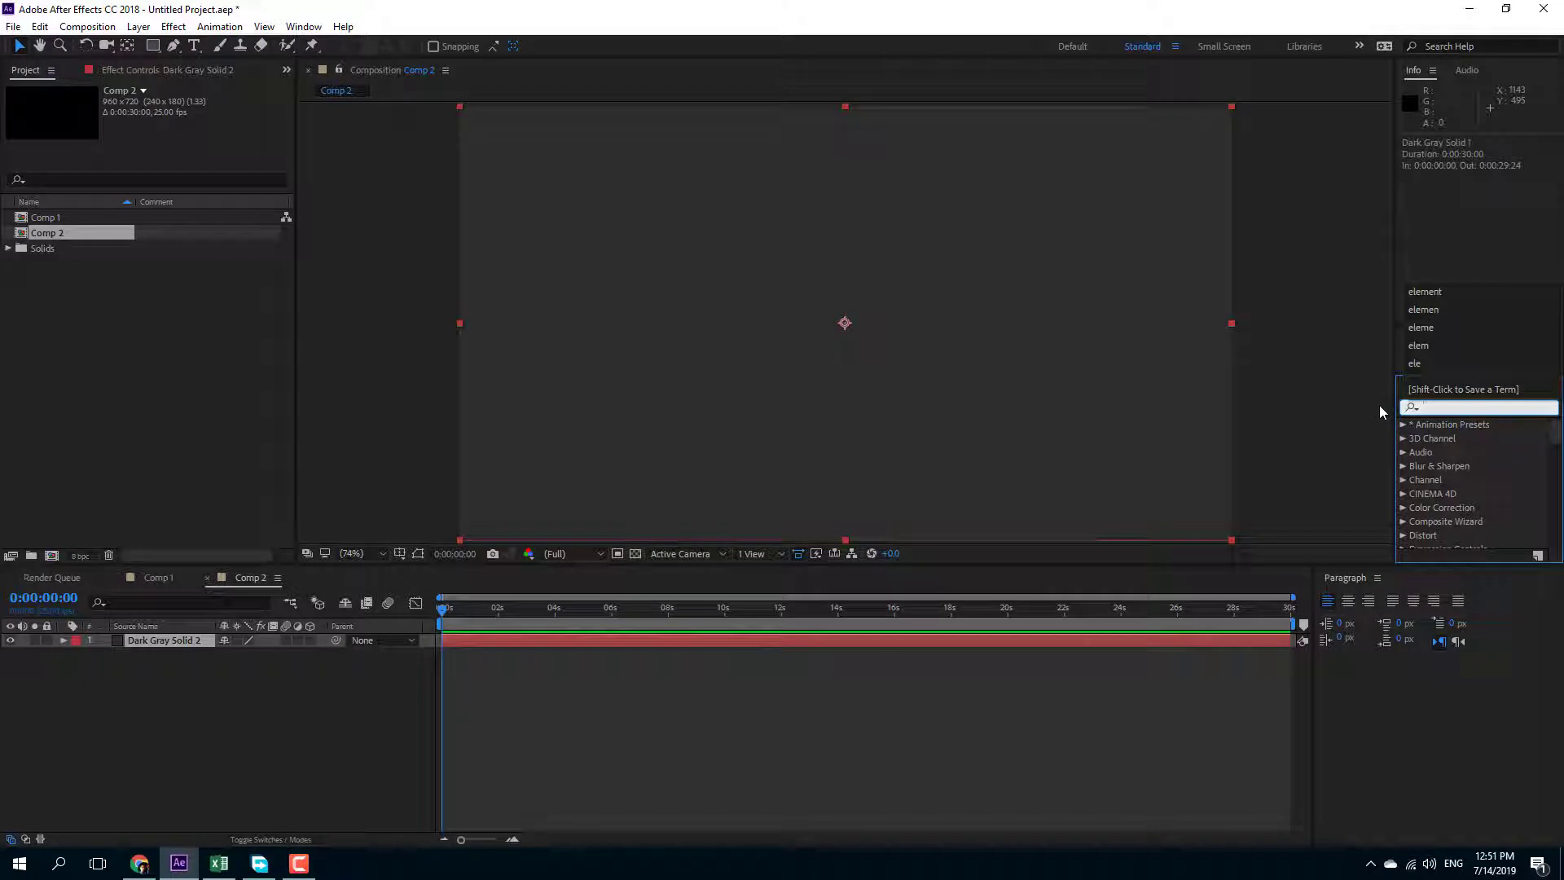
pyautogui.scroll(-3, 1467, 470)
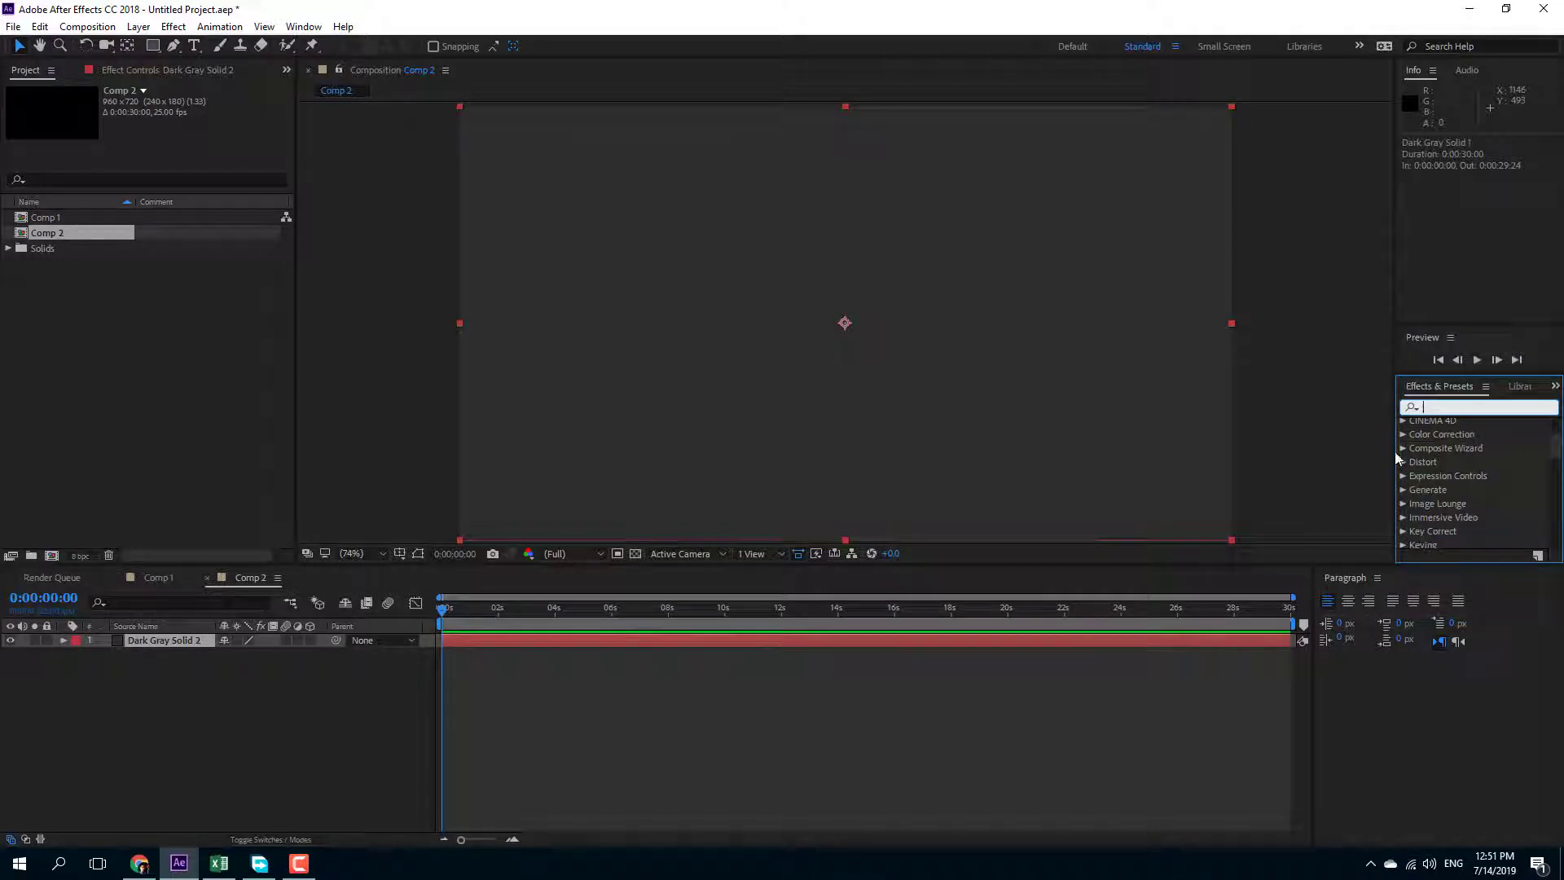
pyautogui.click(1403, 437)
pyautogui.scroll(3, 1403, 439)
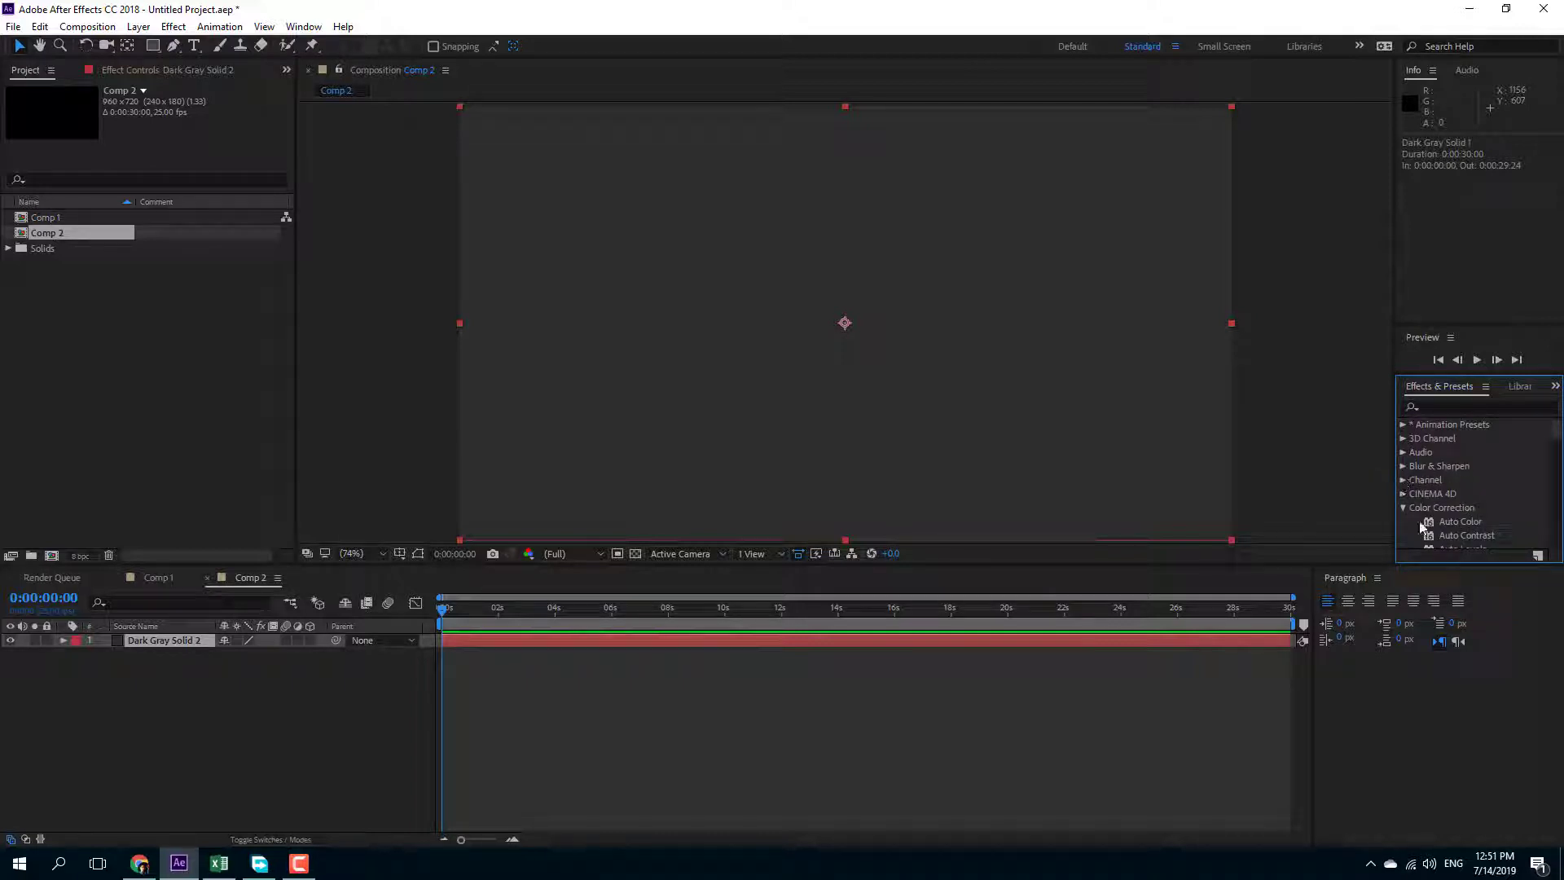
pyautogui.click(1436, 408)
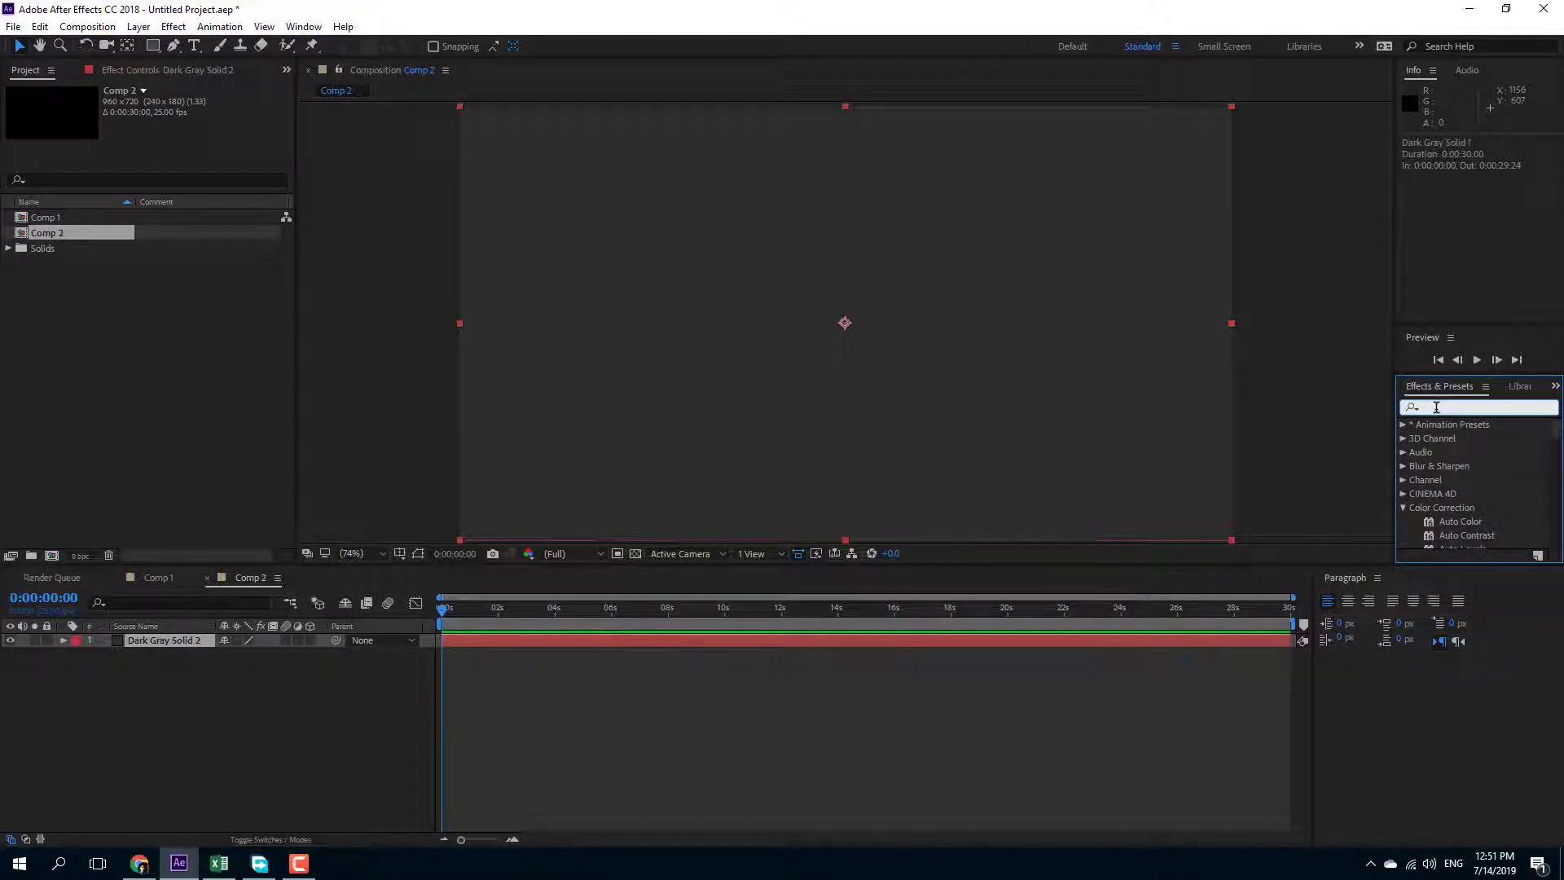
pyautogui.write('noise')
pyautogui.scroll(-2, 1457, 489)
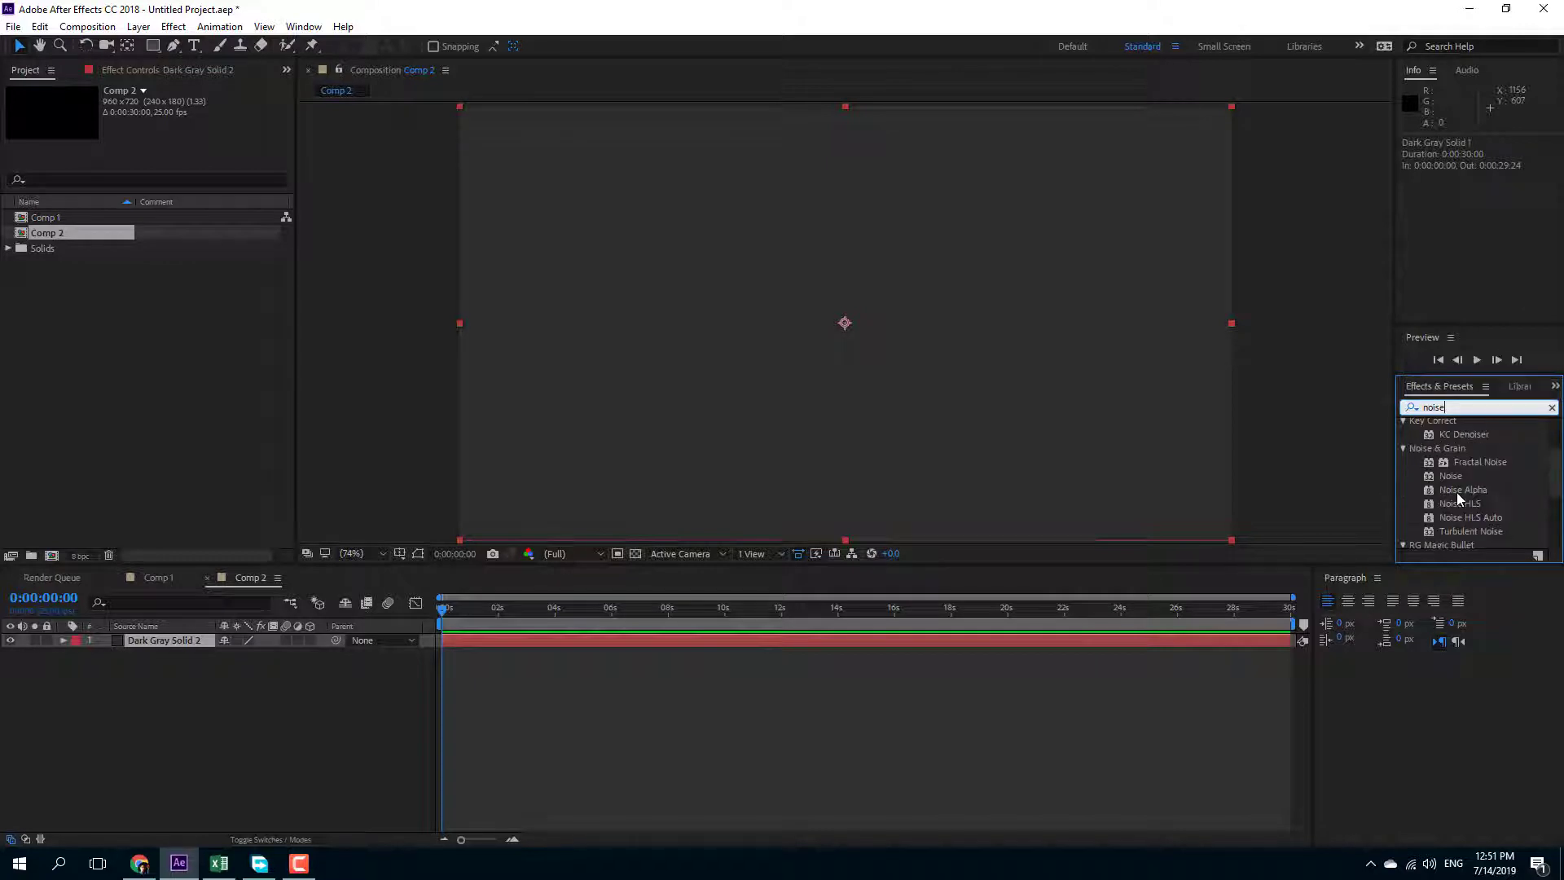
# Try the Noise effect on the solid with Amount of Noise at 100%, and remove it.
pyautogui.moveTo(1451, 476); pyautogui.dragTo(1127, 414)
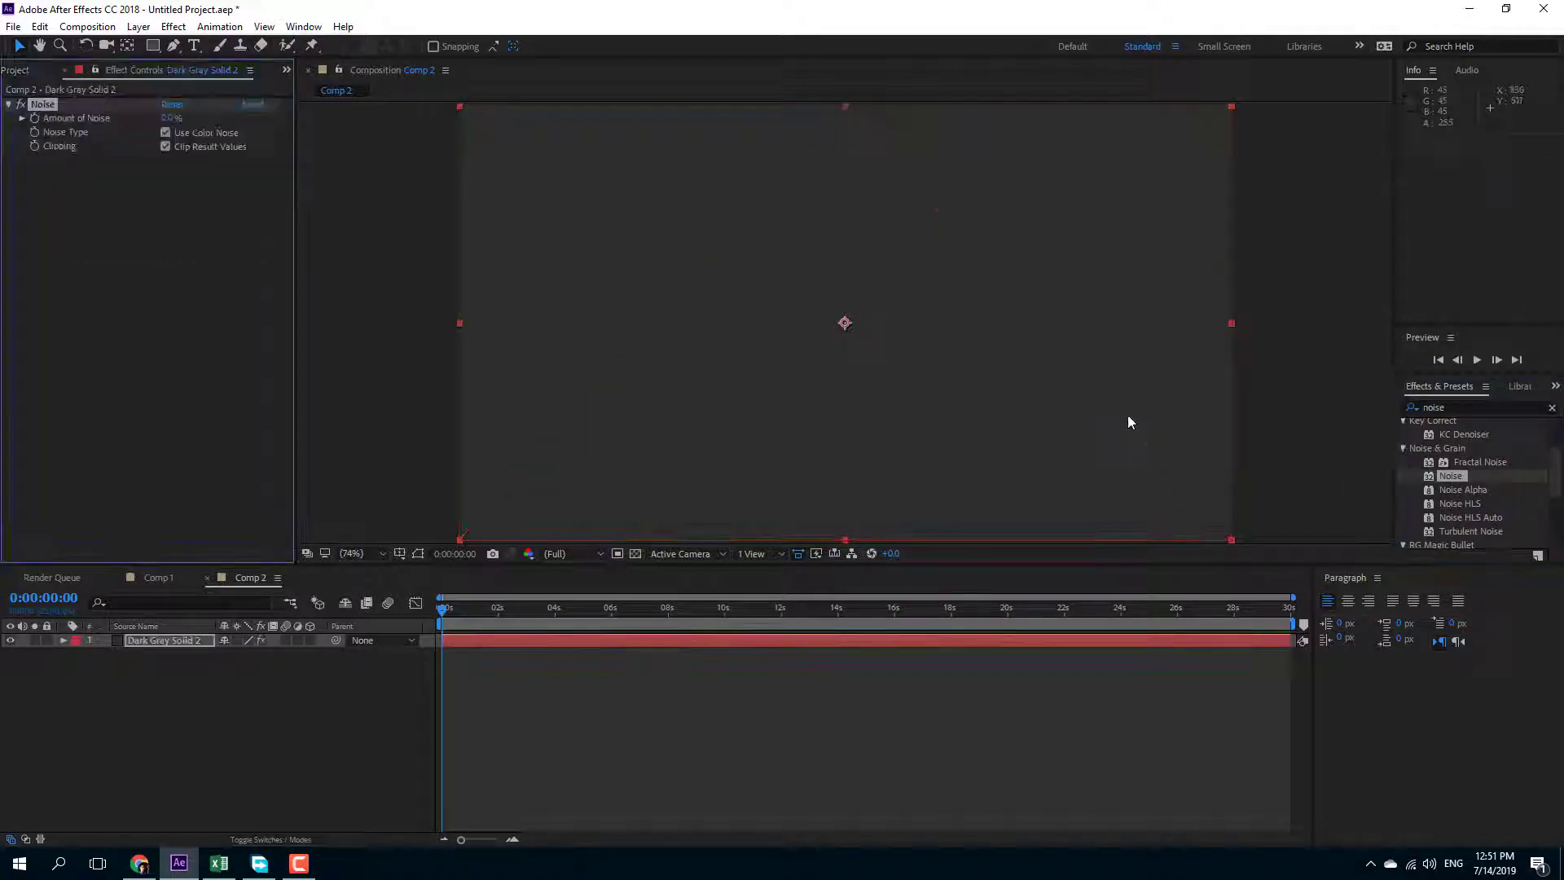
pyautogui.moveTo(170, 123); pyautogui.dragTo(1153, 428)
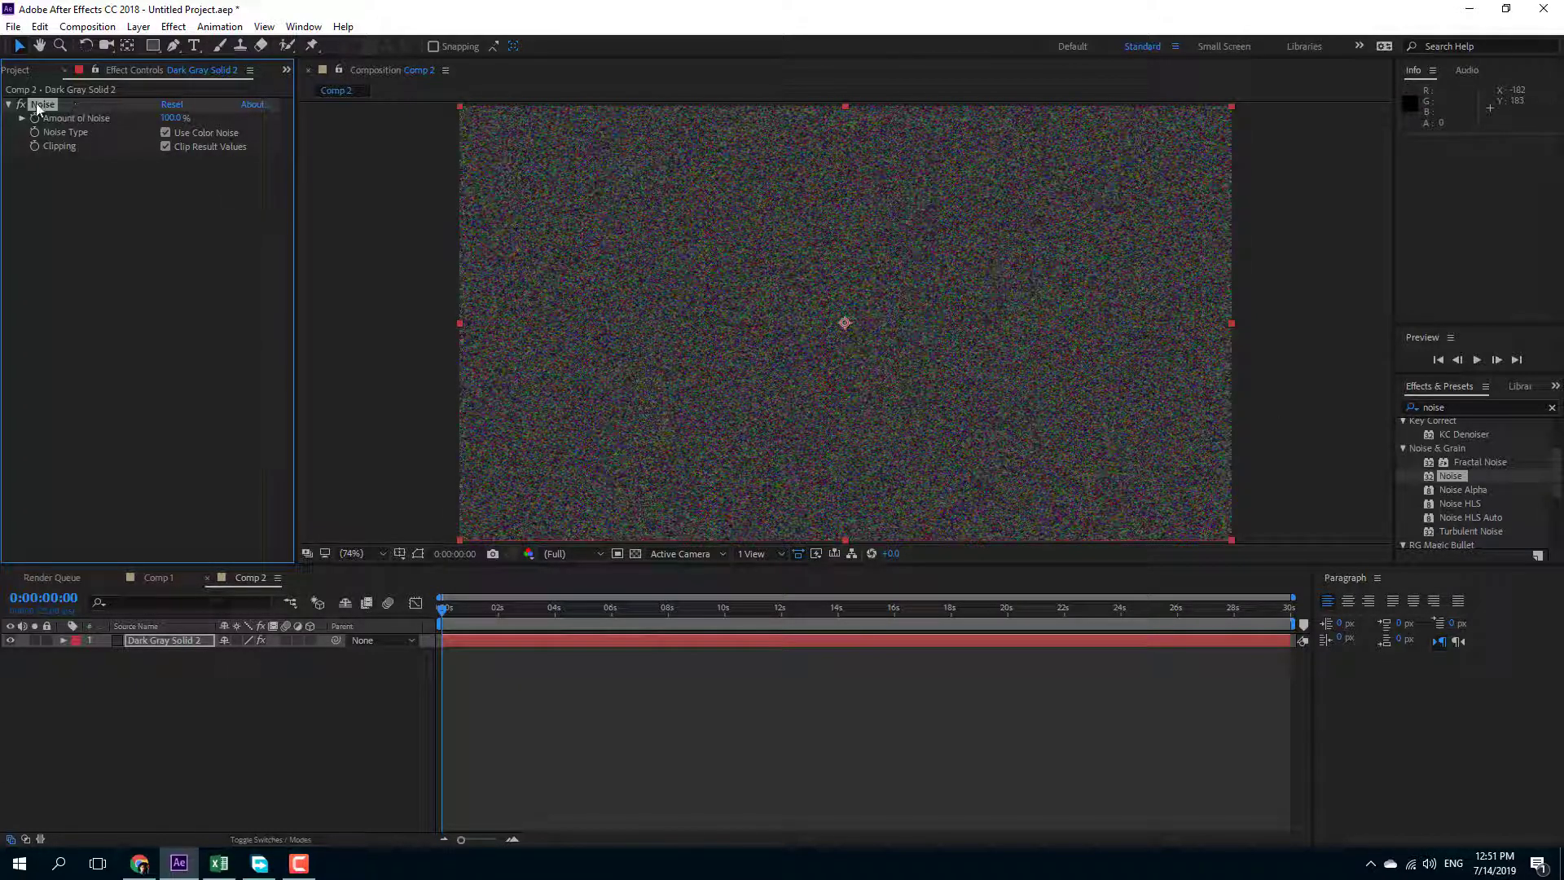
pyautogui.press('Delete')
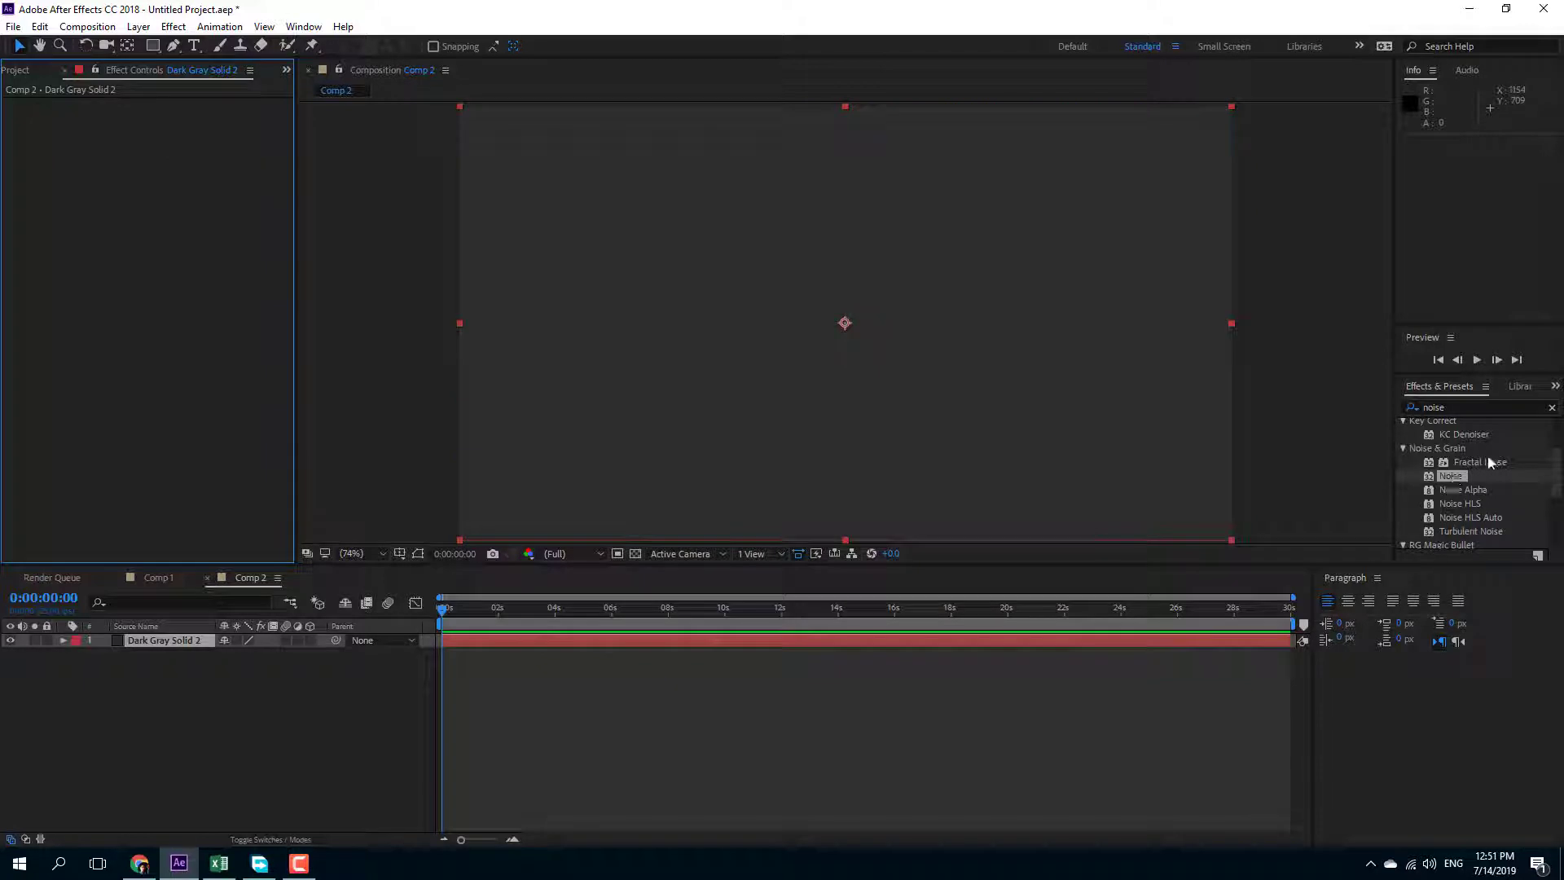
# Apply the Fractal Noise effect to the solid, try the Linear and Spline noise types, and set Noise Type to Block.
pyautogui.moveTo(1489, 463); pyautogui.dragTo(1005, 409)
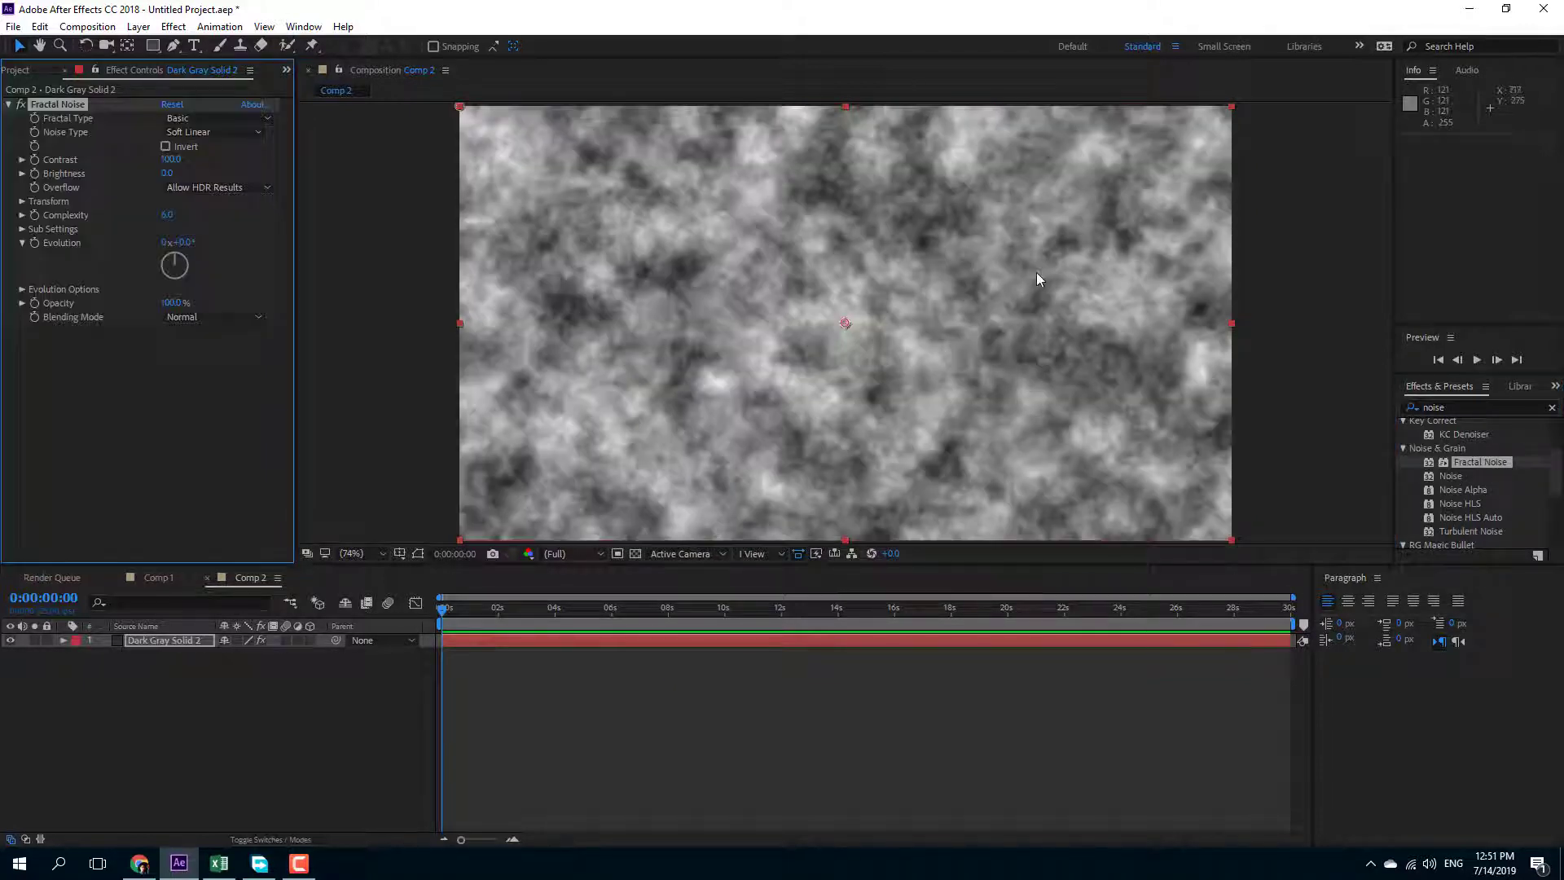
pyautogui.click(235, 133)
pyautogui.click(232, 171)
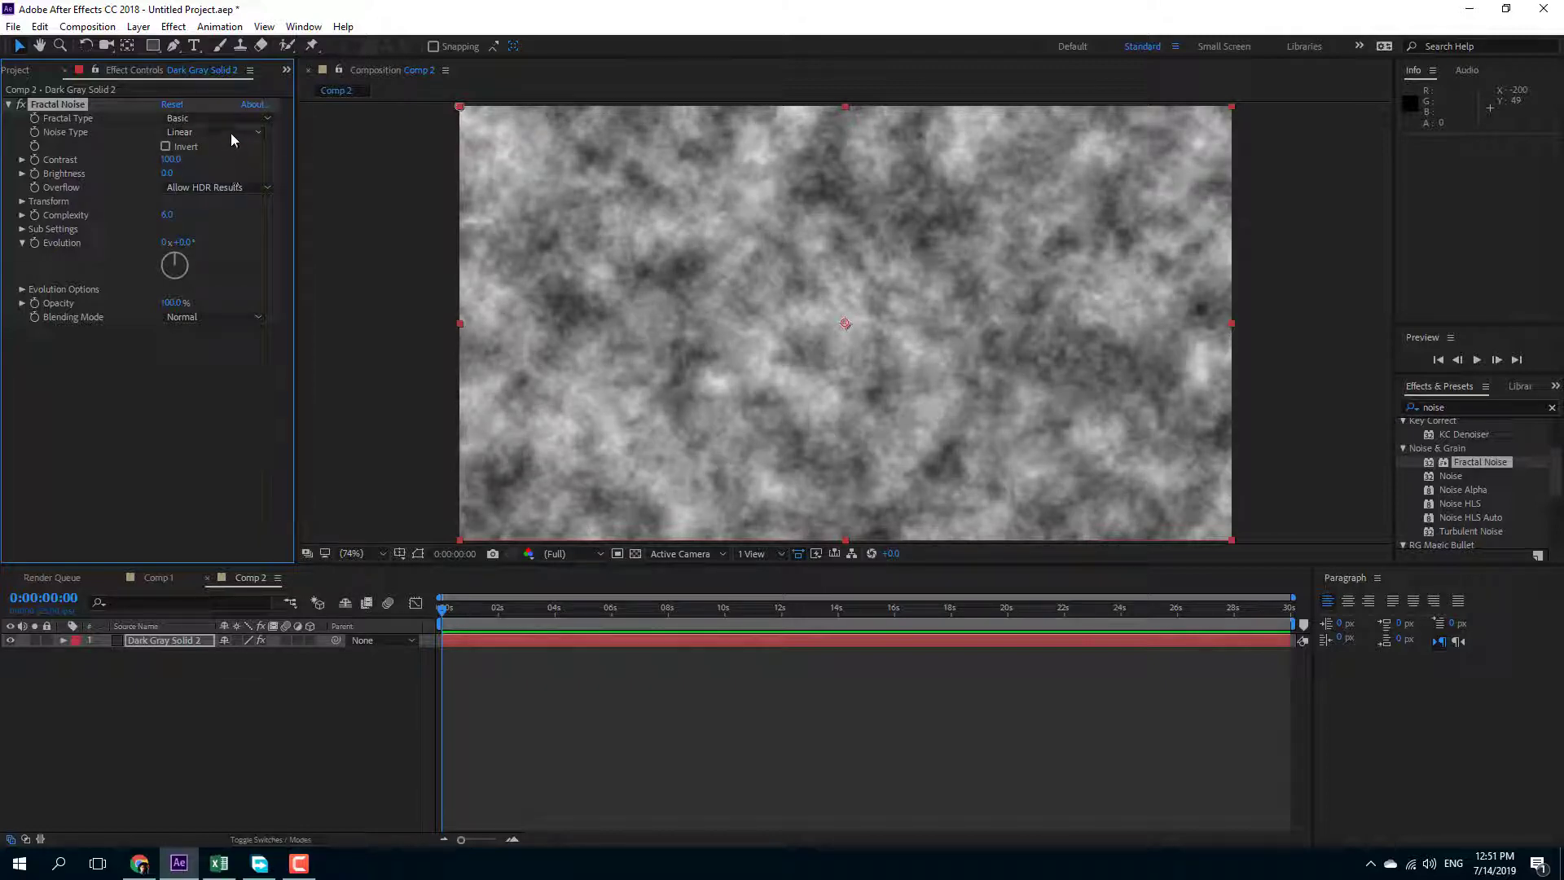
pyautogui.click(231, 134)
pyautogui.click(229, 204)
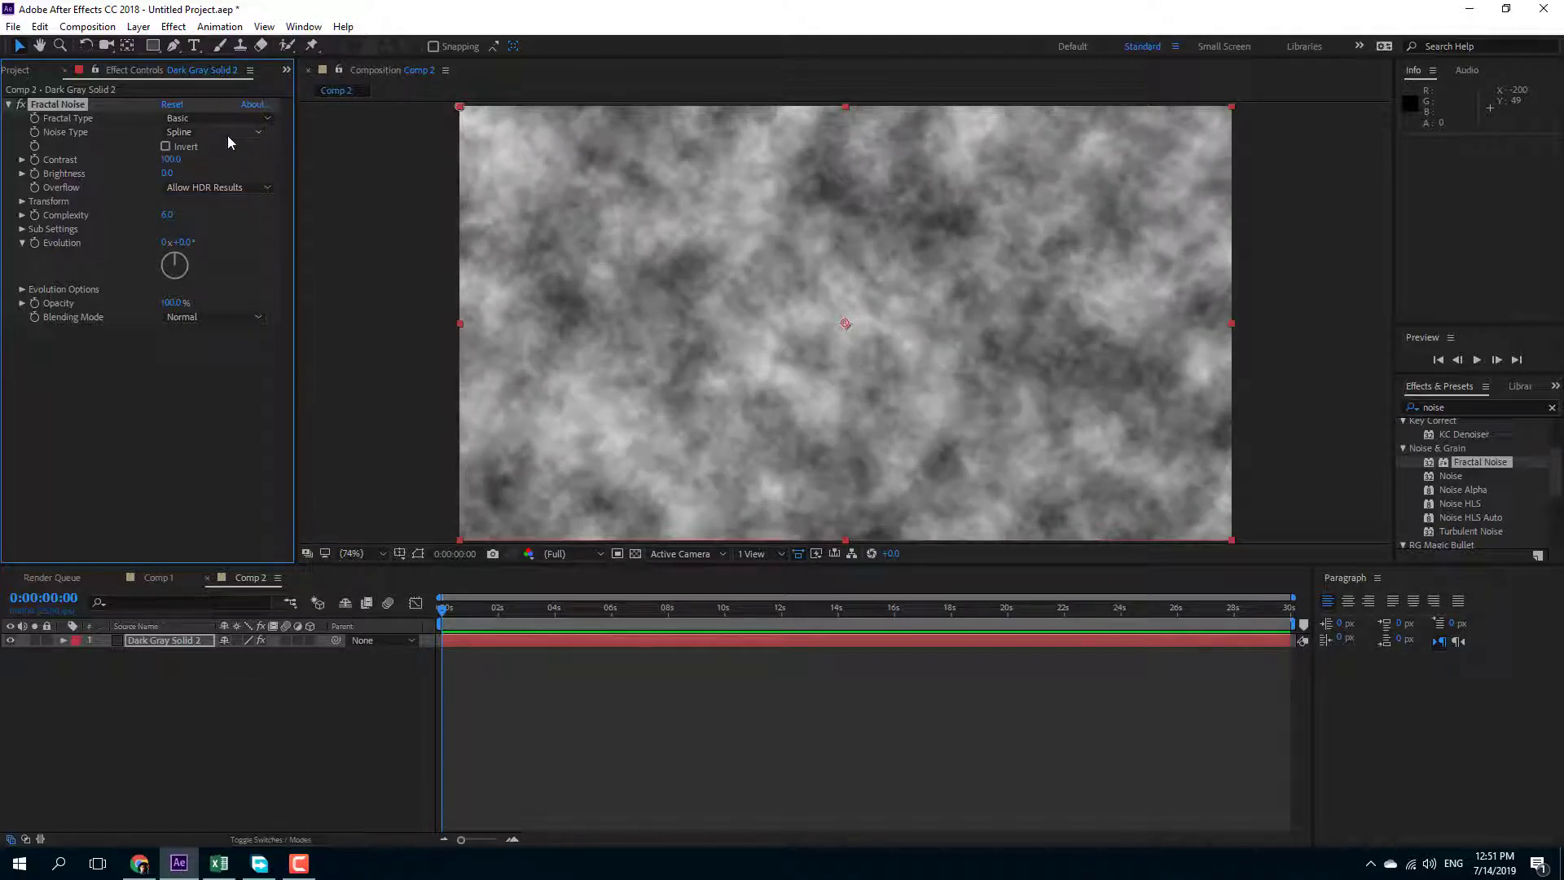
pyautogui.click(227, 133)
pyautogui.click(231, 149)
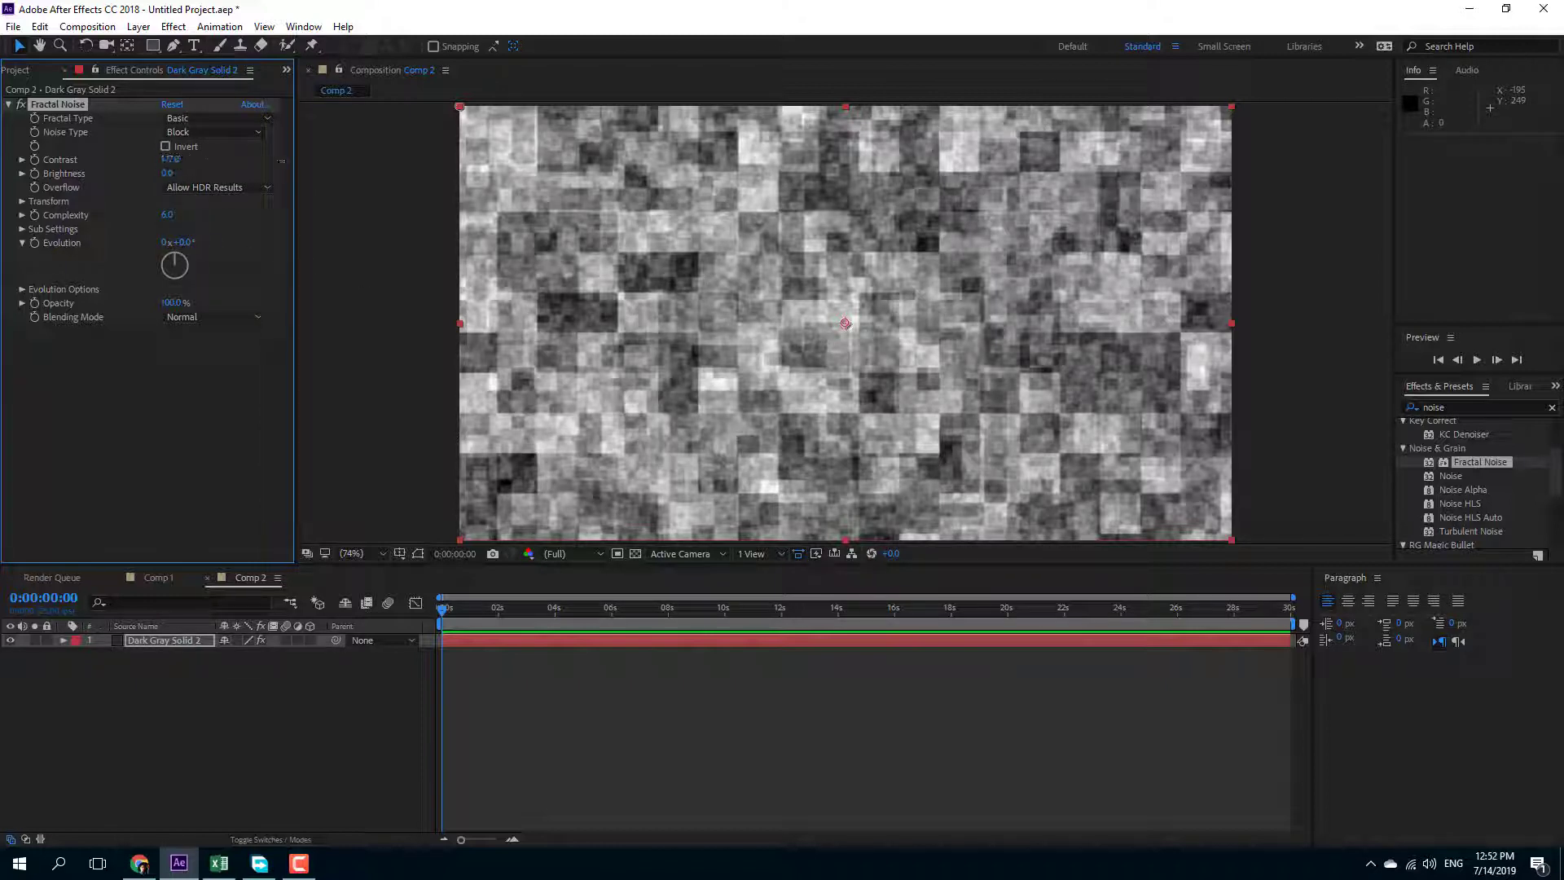
# Raise the Fractal Noise contrast to about 518 and collapse the effect's settings.
pyautogui.moveTo(171, 159); pyautogui.dragTo(607, 353)
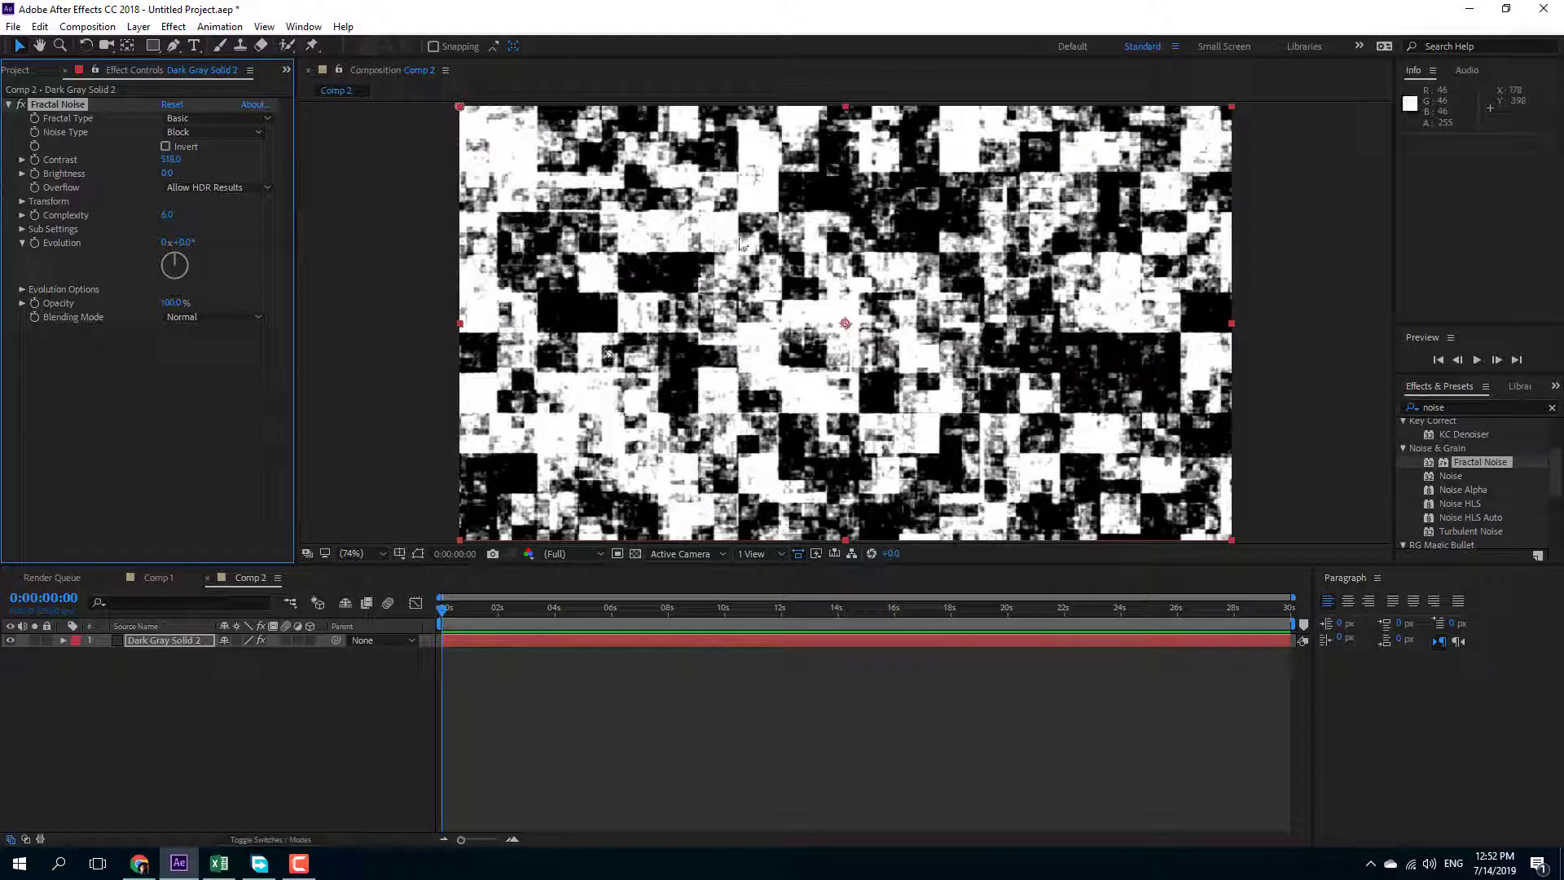
pyautogui.click(9, 105)
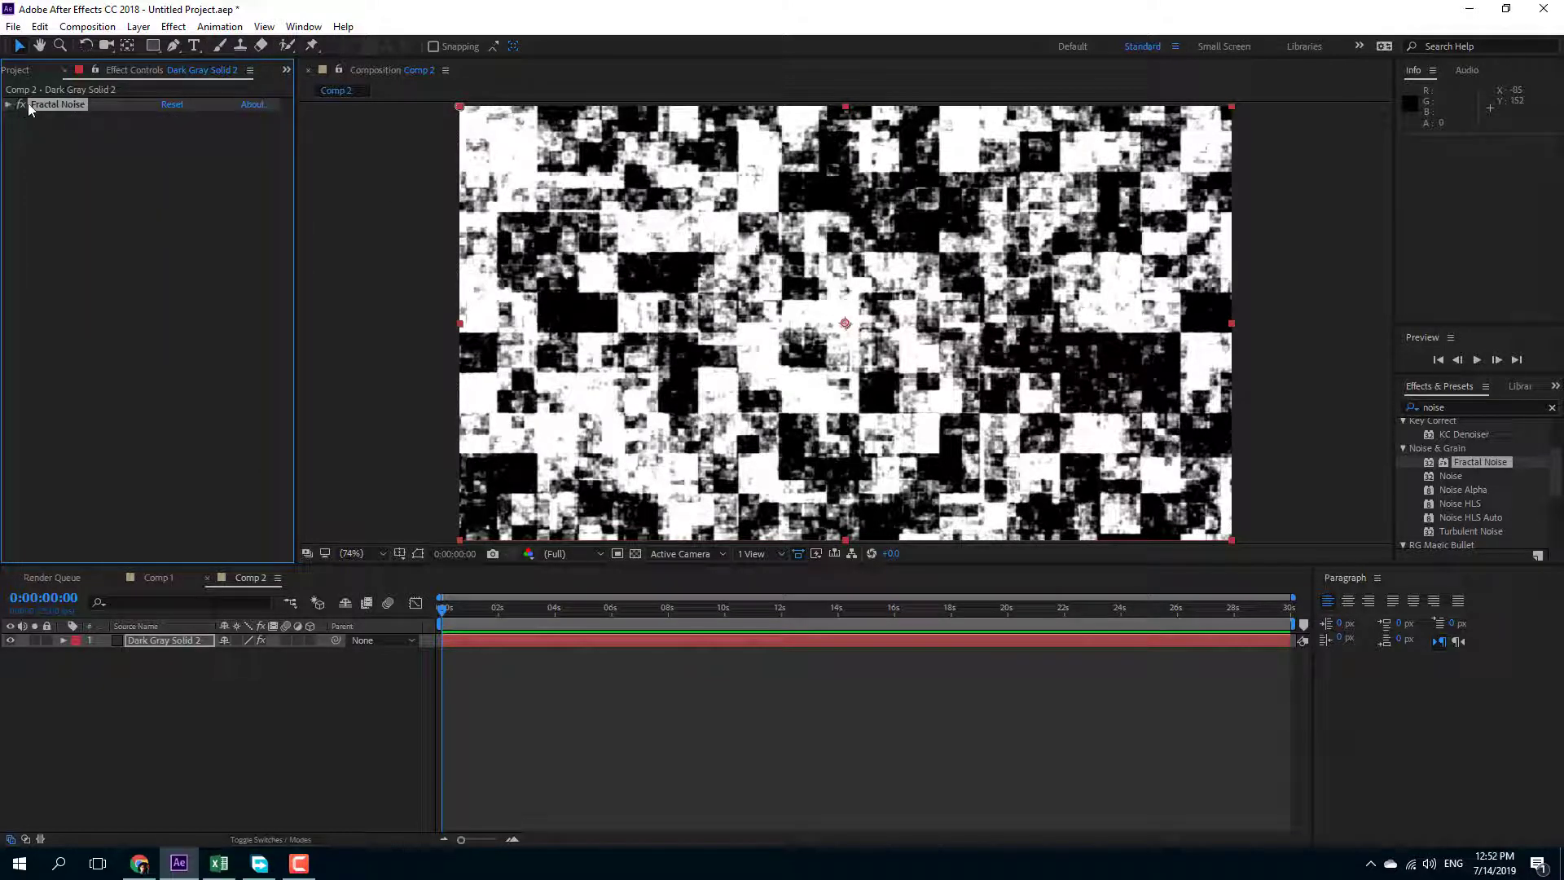
pyautogui.click(163, 656)
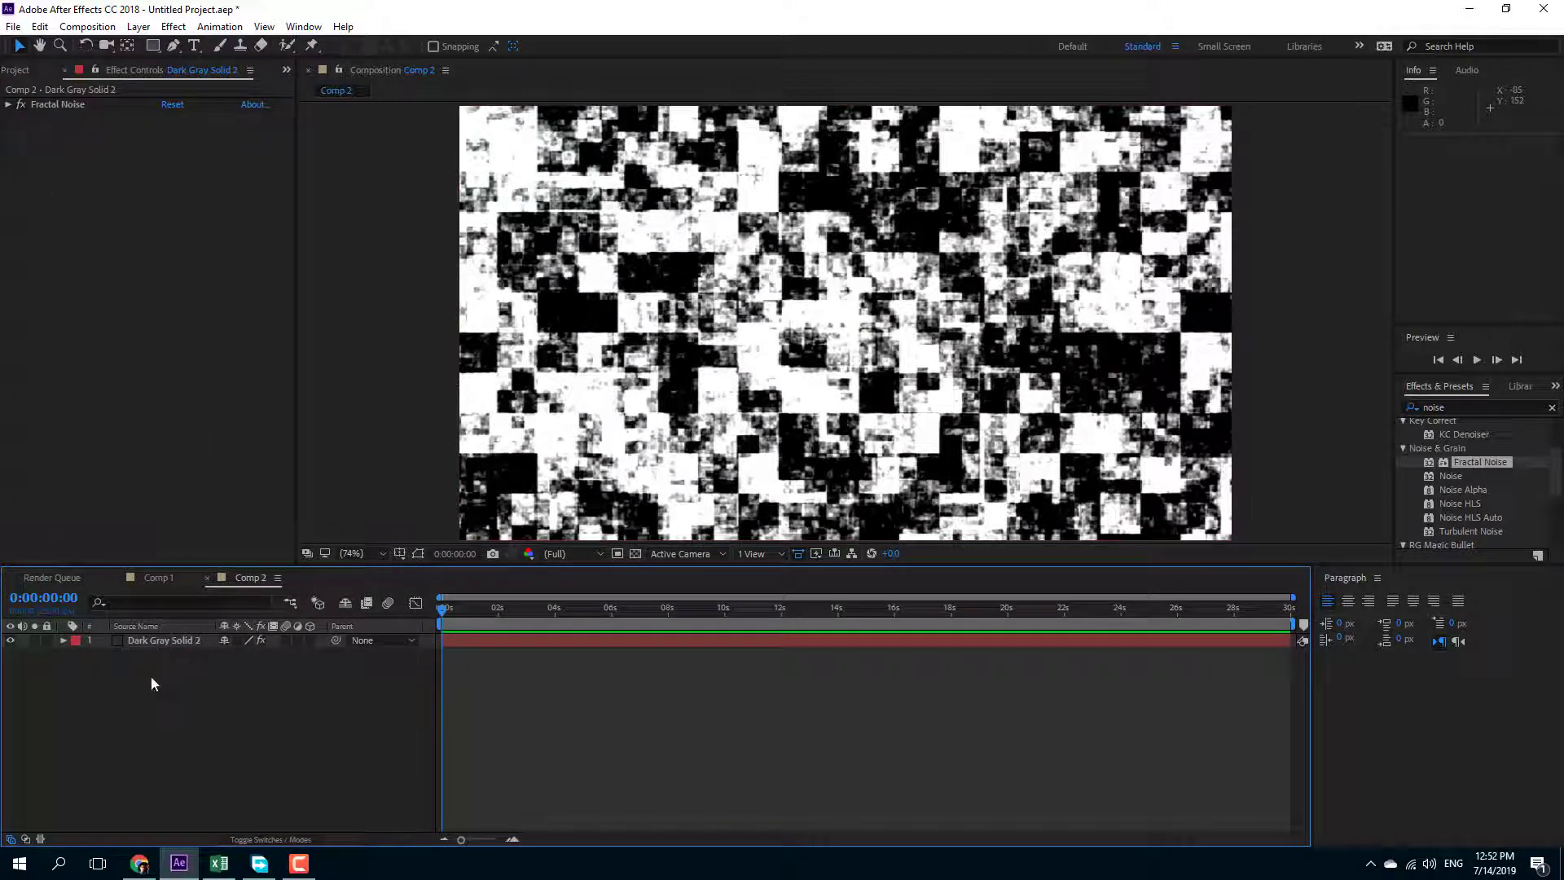
# Pre-compose the Fractal Noise solid as CustomTexture, leaving all attributes in Comp 2.
pyautogui.rightClick(153, 642)
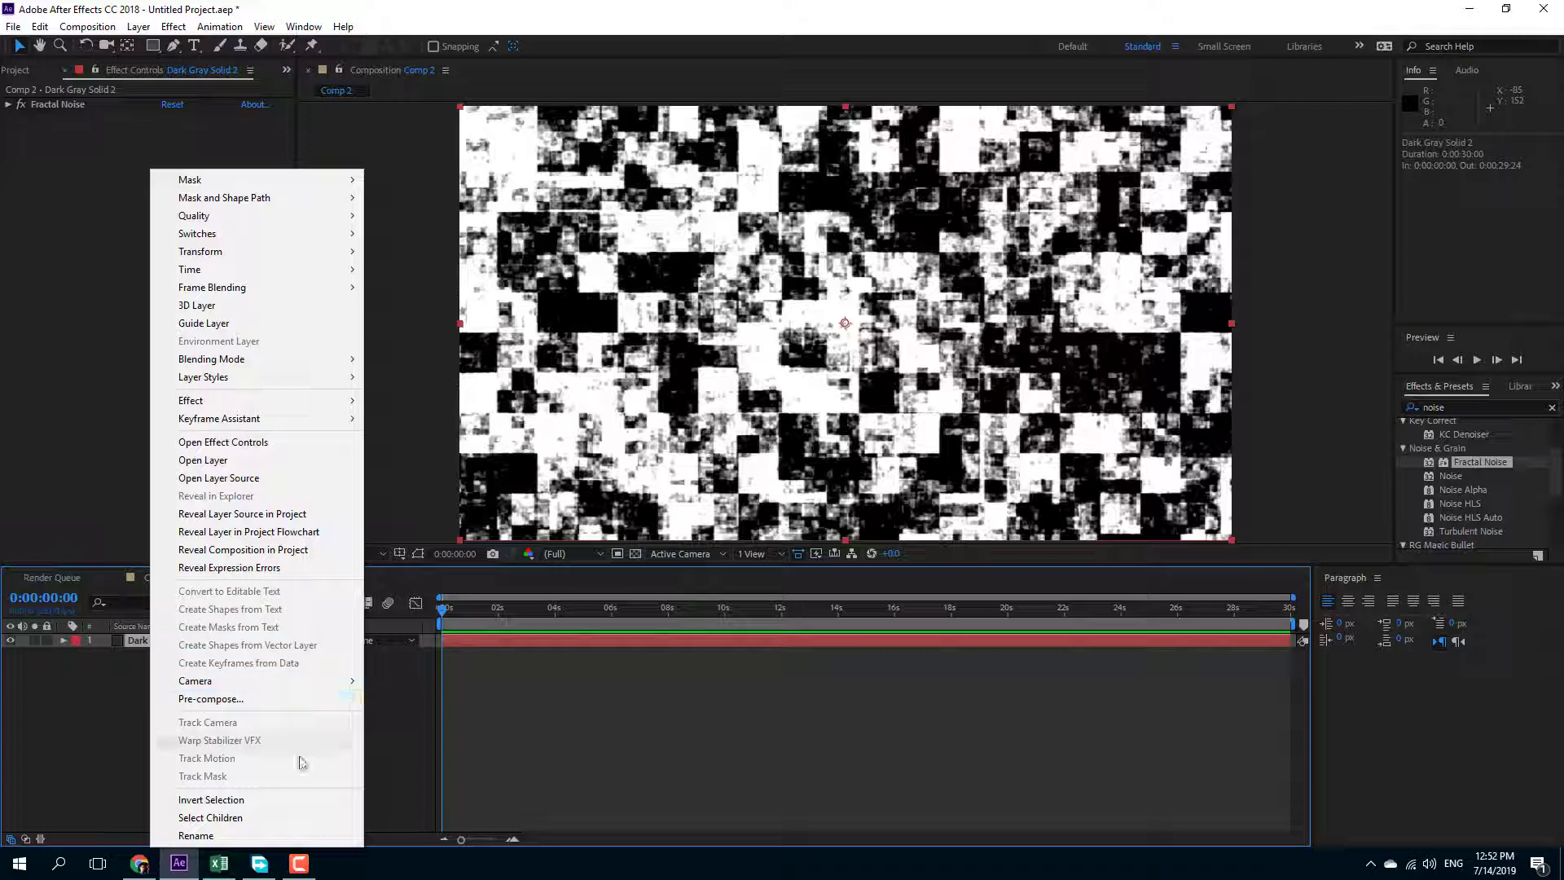
pyautogui.click(249, 698)
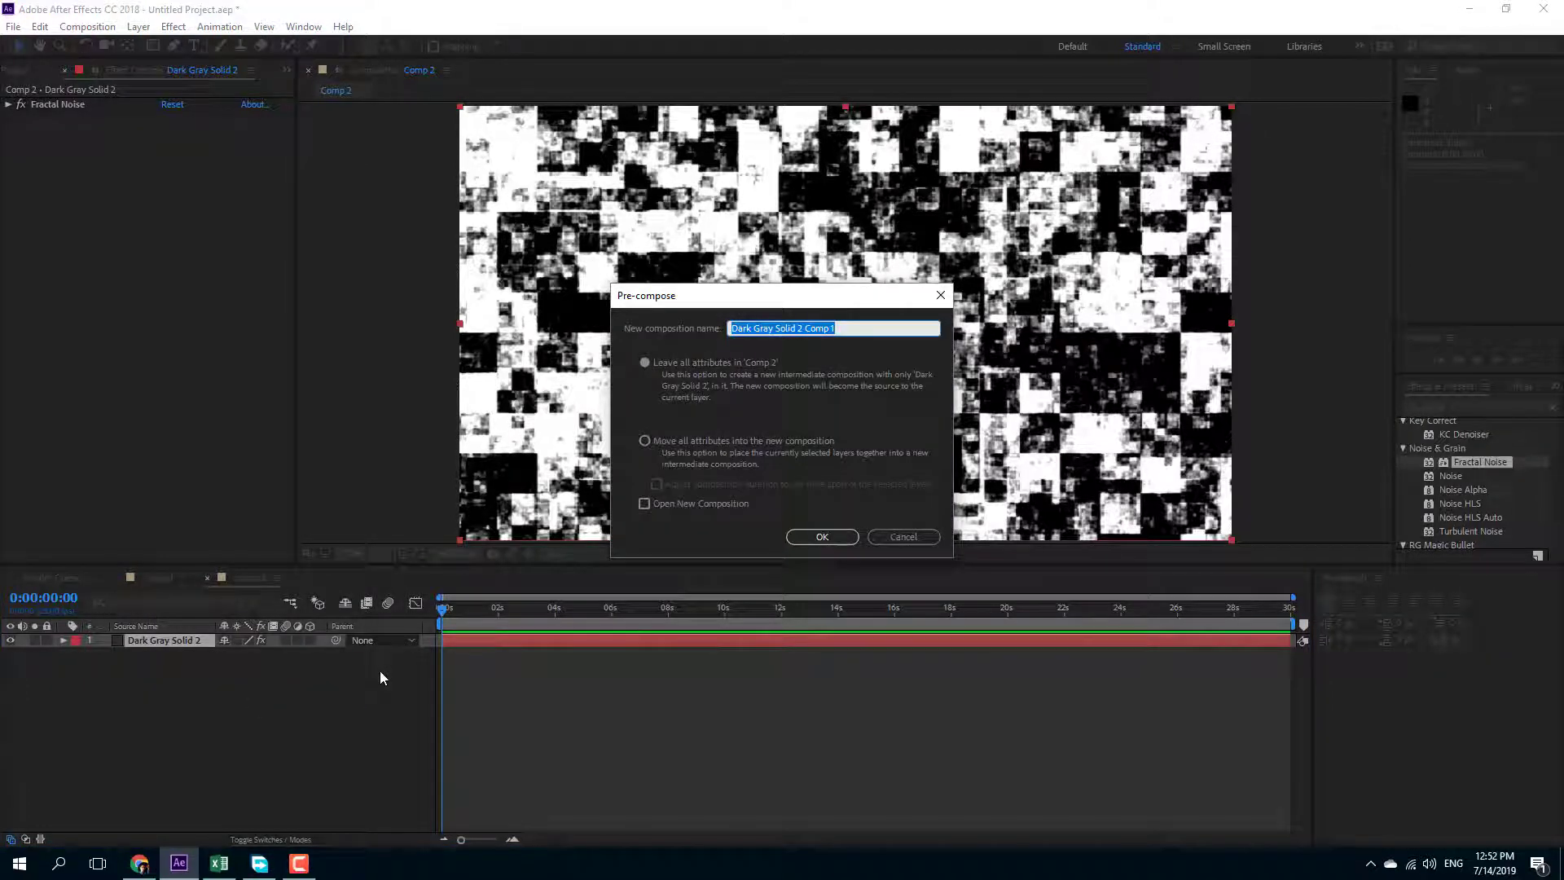
pyautogui.write('CustomTexture')
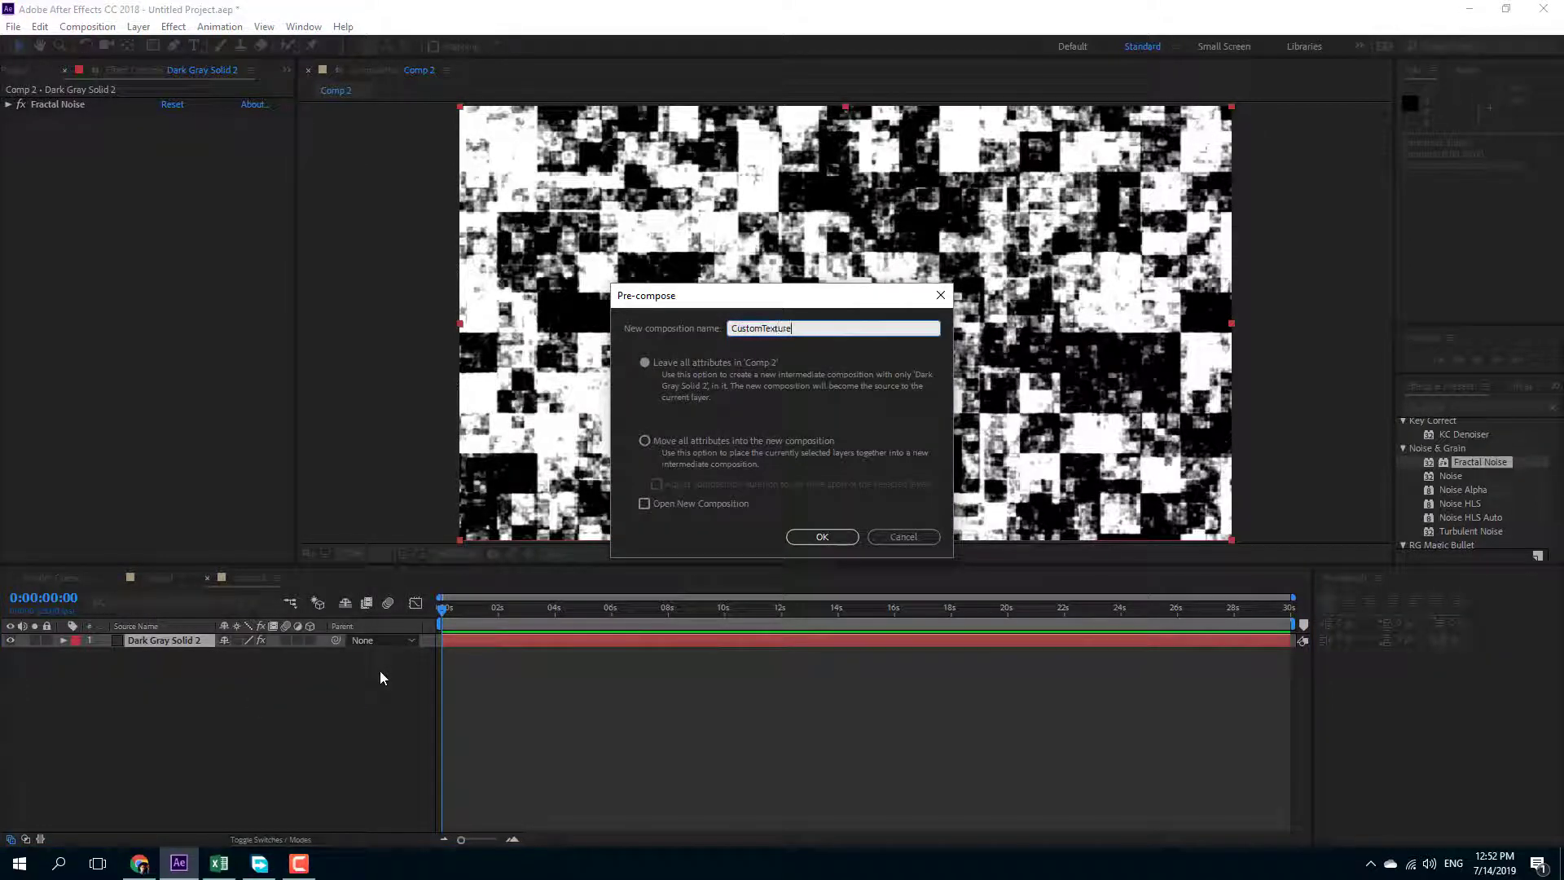
pyautogui.click(822, 537)
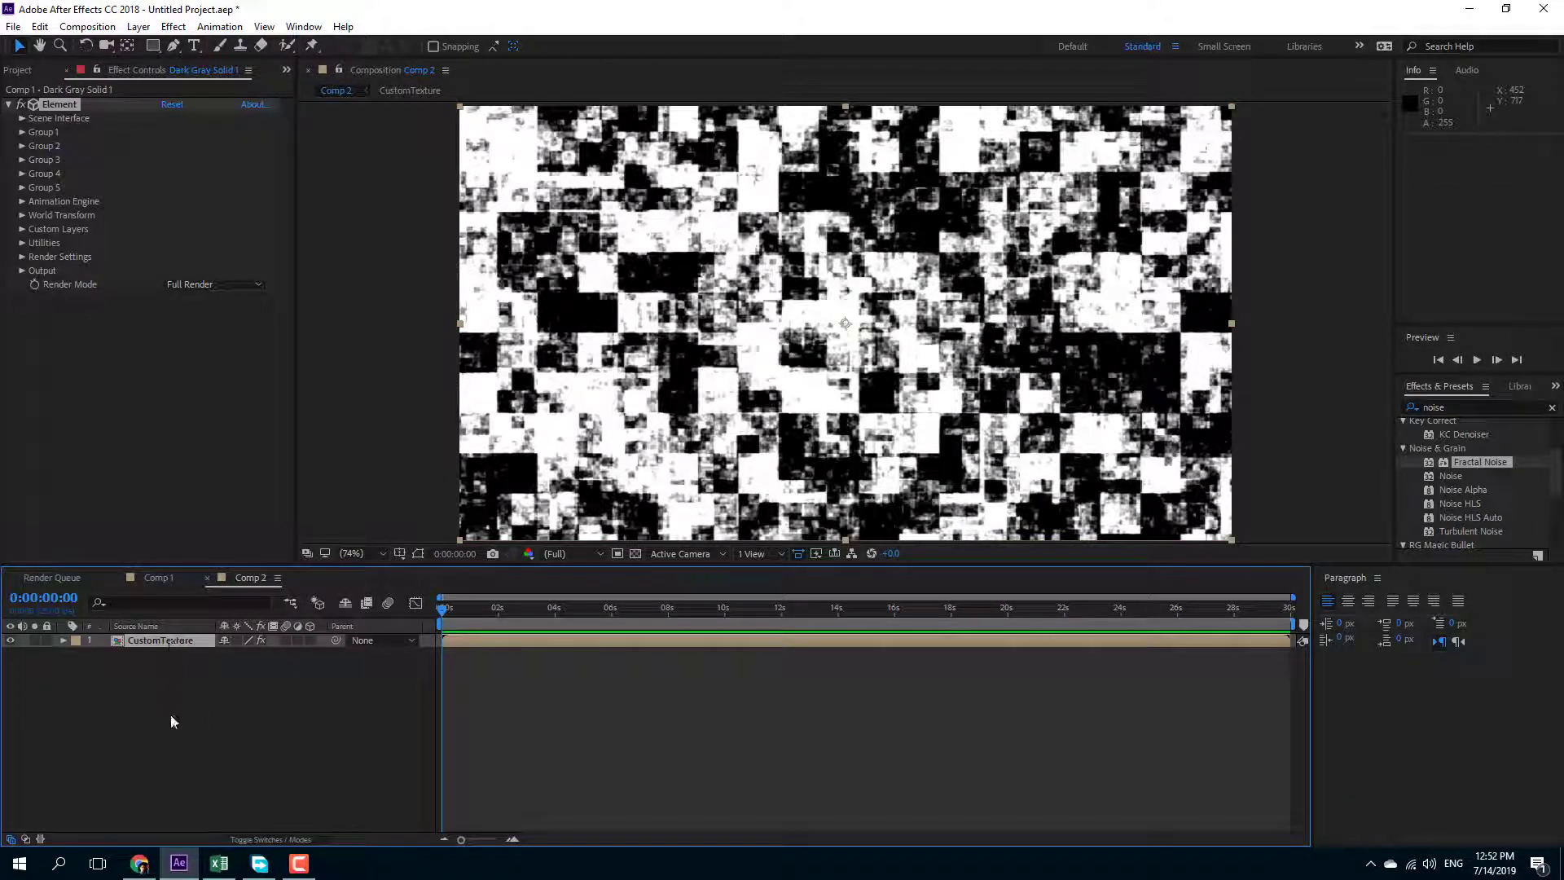
pyautogui.click(208, 726)
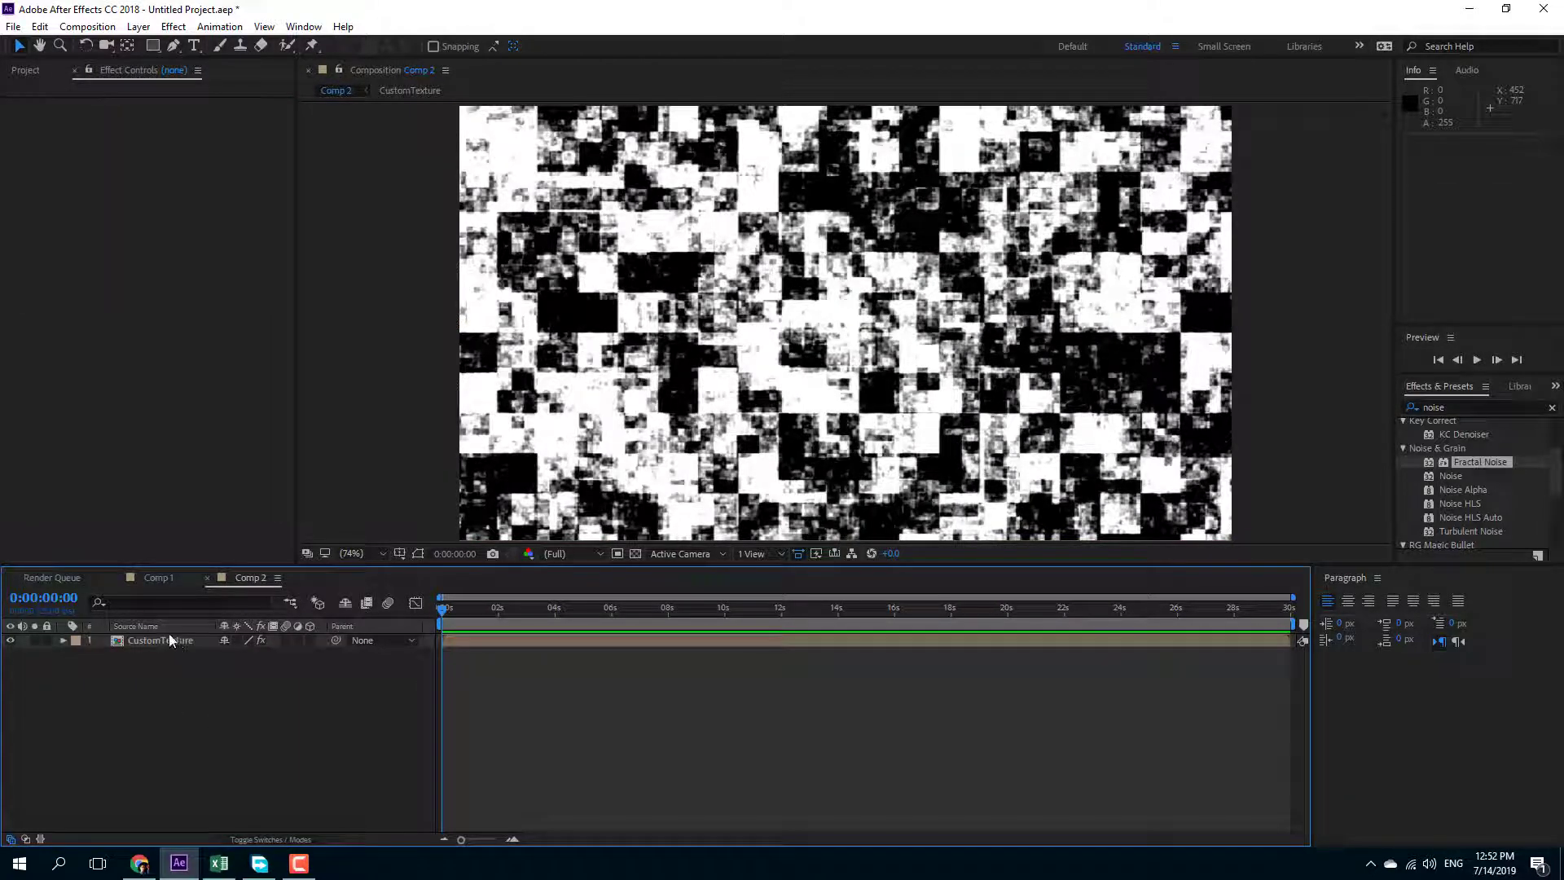
# Add another dark gray solid at composition size above the CustomTexture layer.
pyautogui.click(165, 642)
pyautogui.rightClick(187, 740)
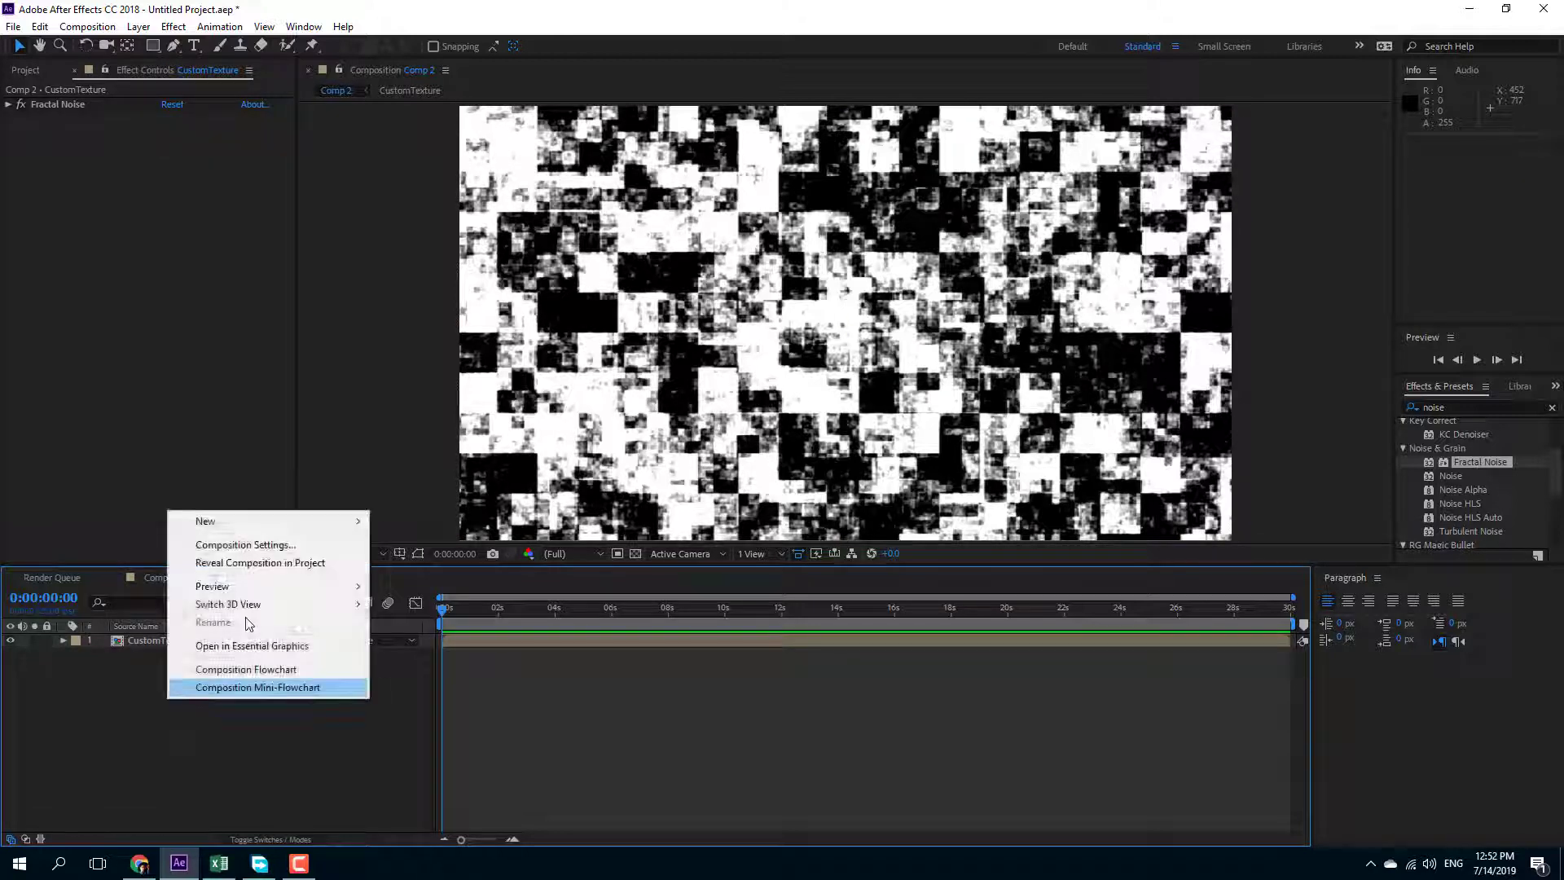
pyautogui.moveTo(267, 521)
pyautogui.click(407, 562)
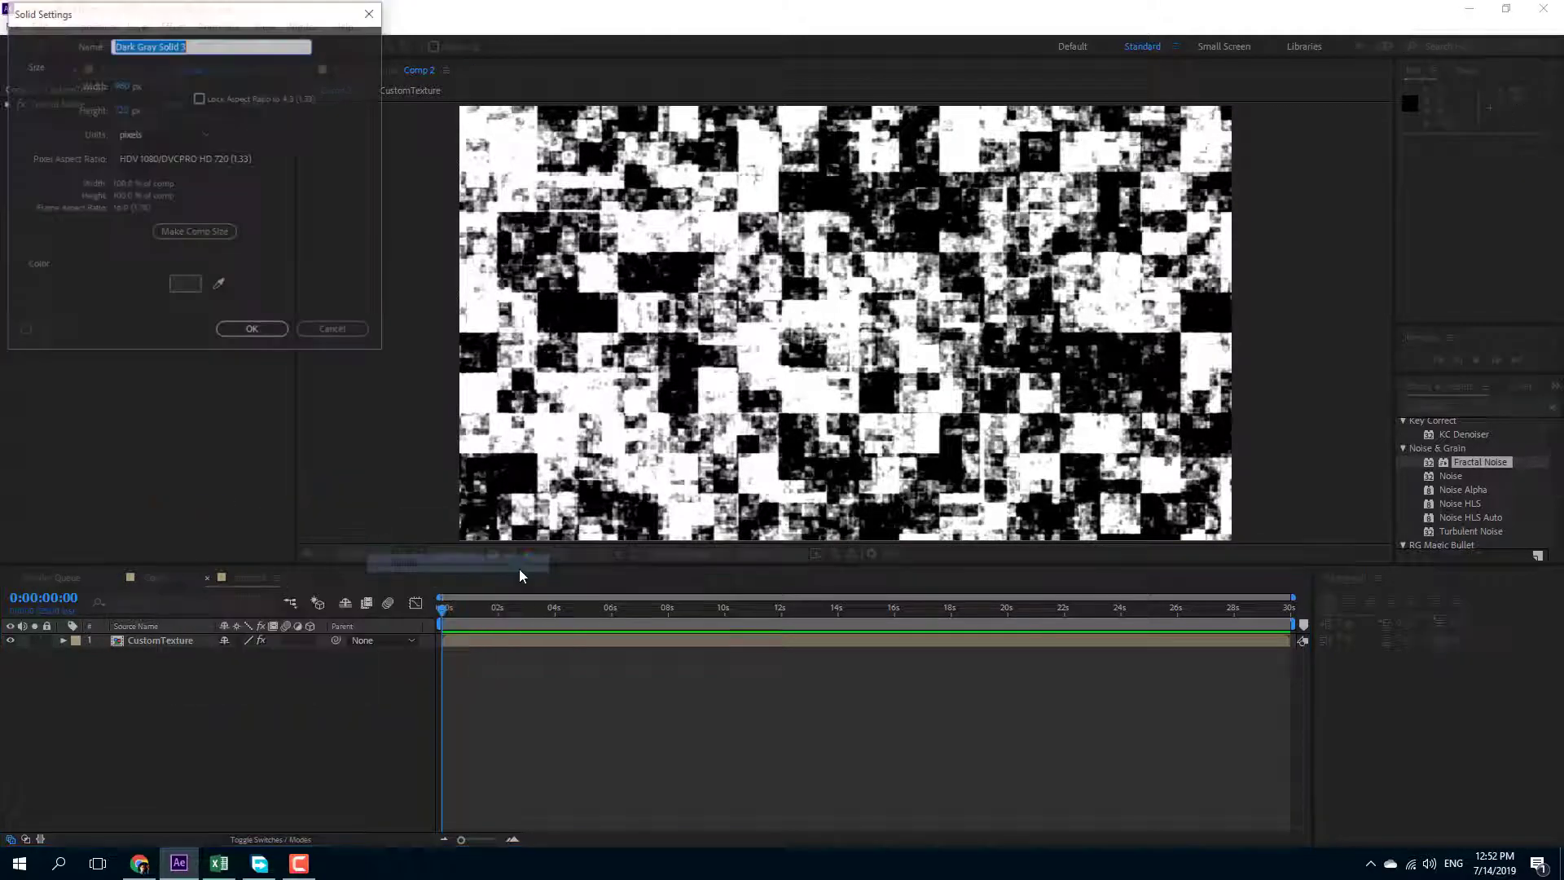
pyautogui.click(238, 331)
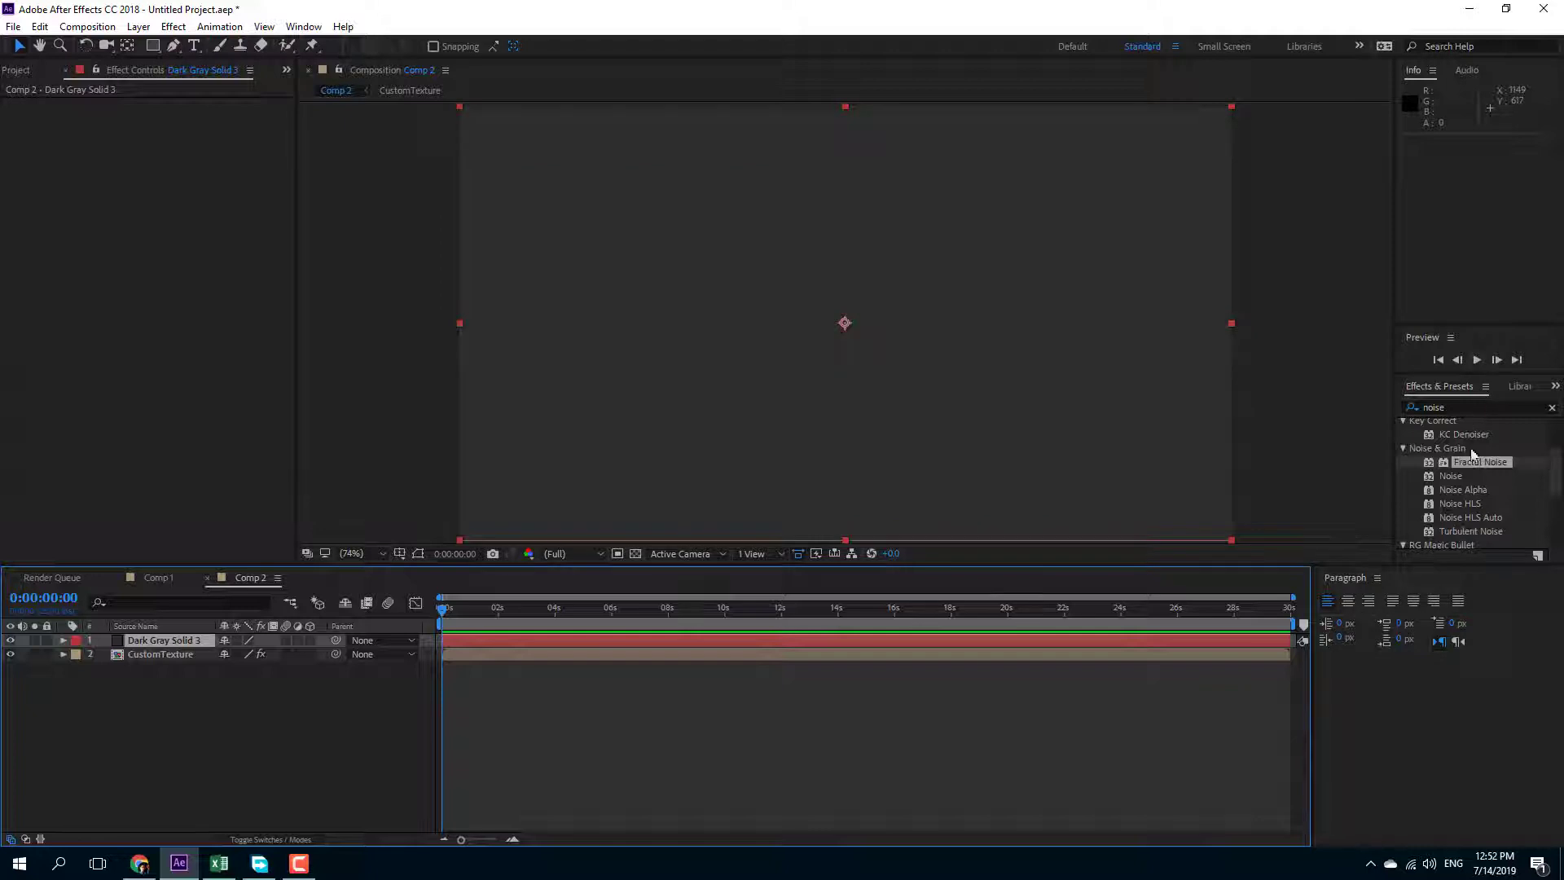
# Apply the Video Copilot Element effect to the Dark Gray Solid 3 layer in Comp 2.
pyautogui.click(1473, 407)
pyautogui.write('element')
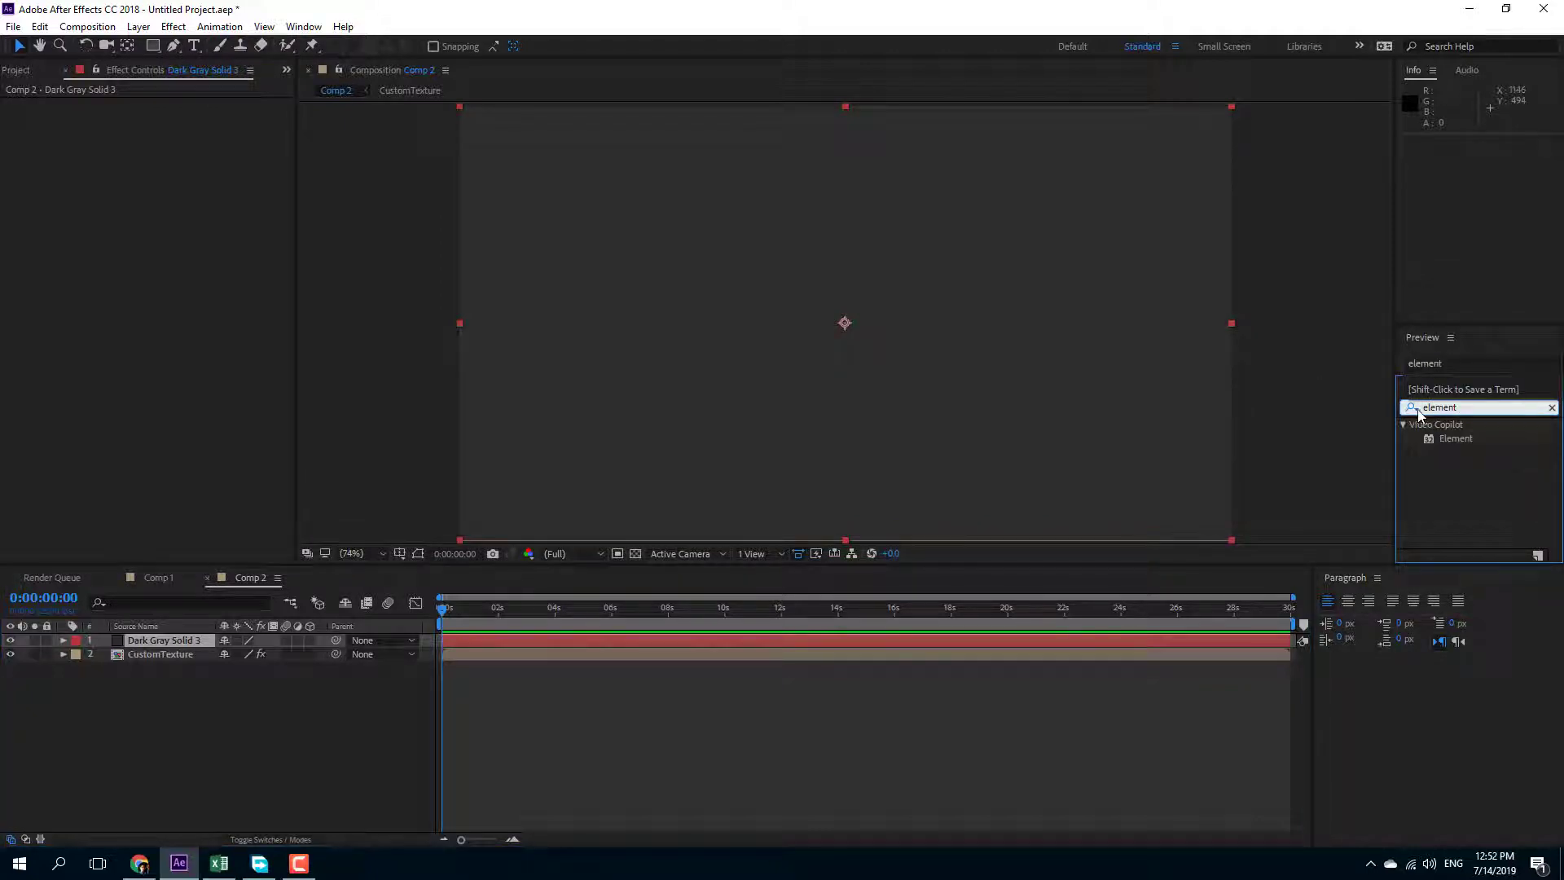
pyautogui.moveTo(1455, 438); pyautogui.dragTo(1083, 434)
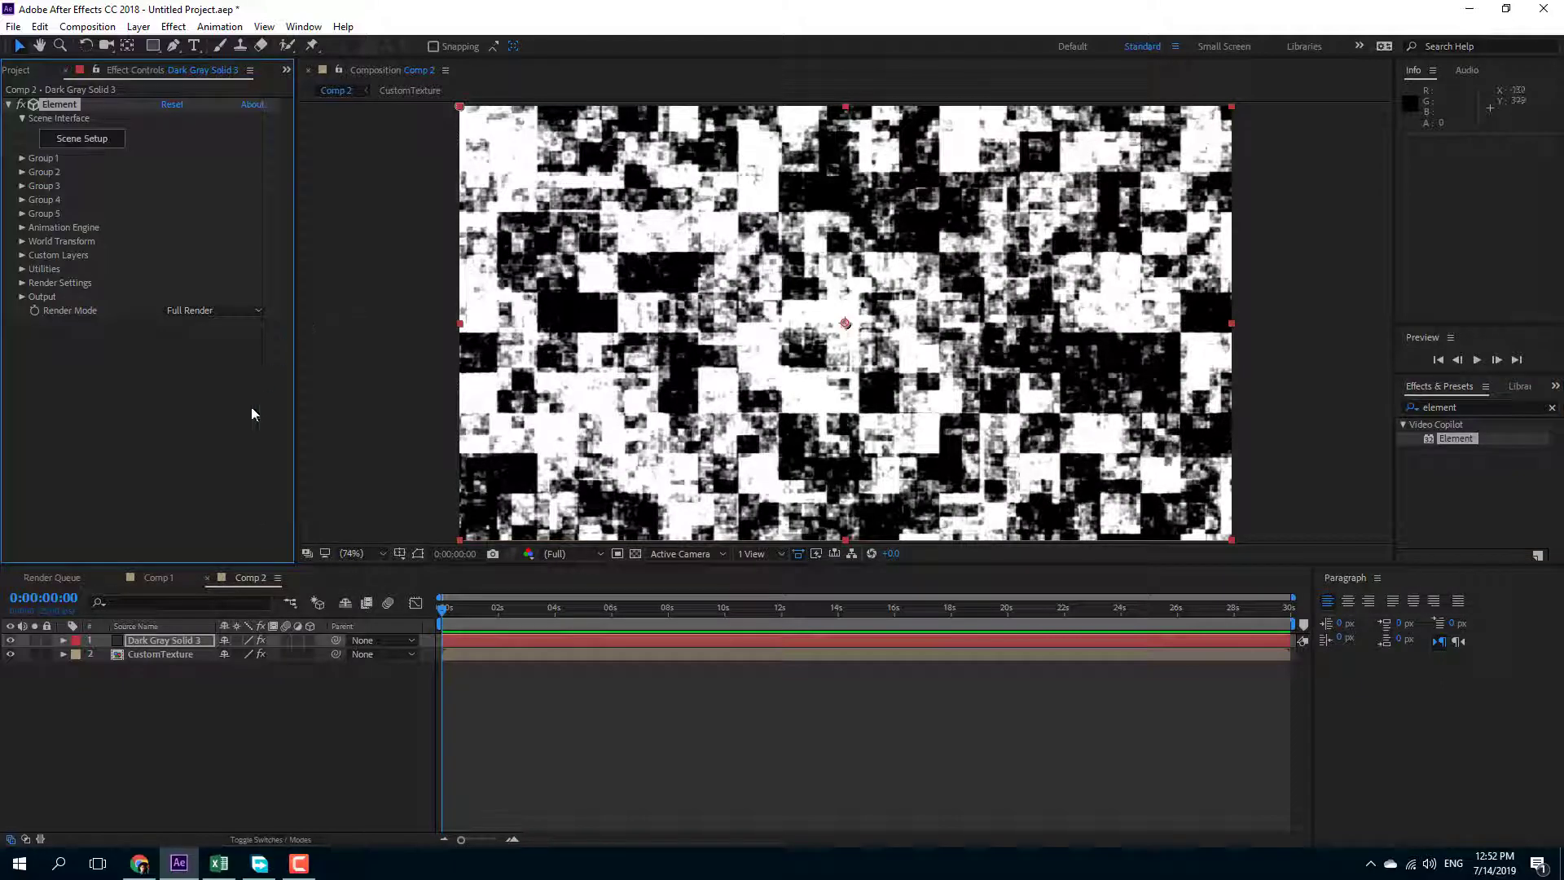
pyautogui.click(153, 655)
pyautogui.click(158, 639)
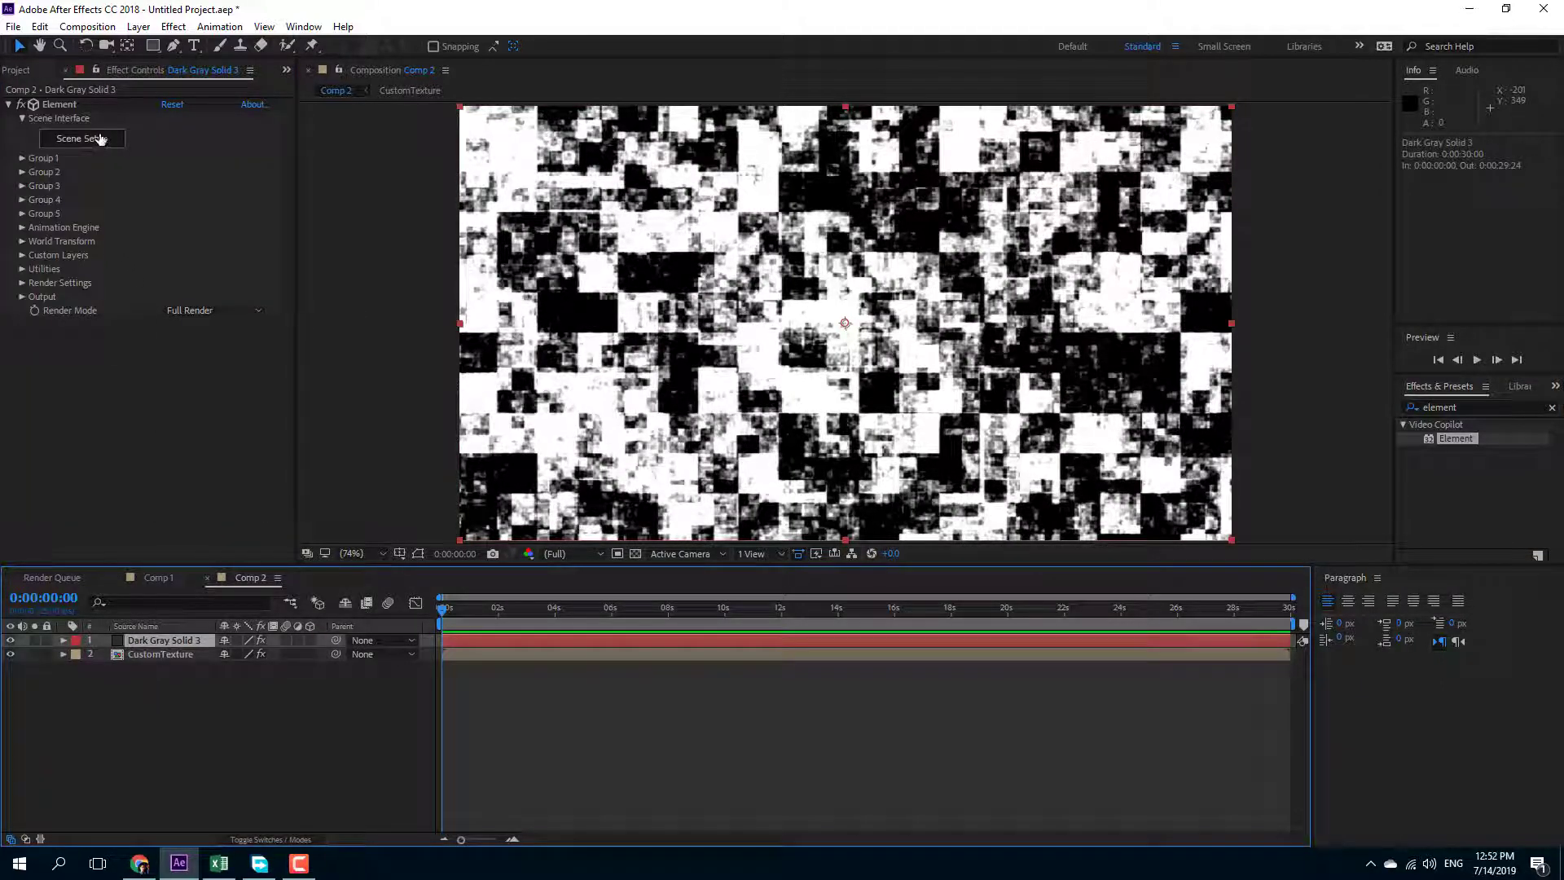
# Assign the CustomTexture layer to Layer 1 of Element's Custom Texture Maps.
pyautogui.click(22, 255)
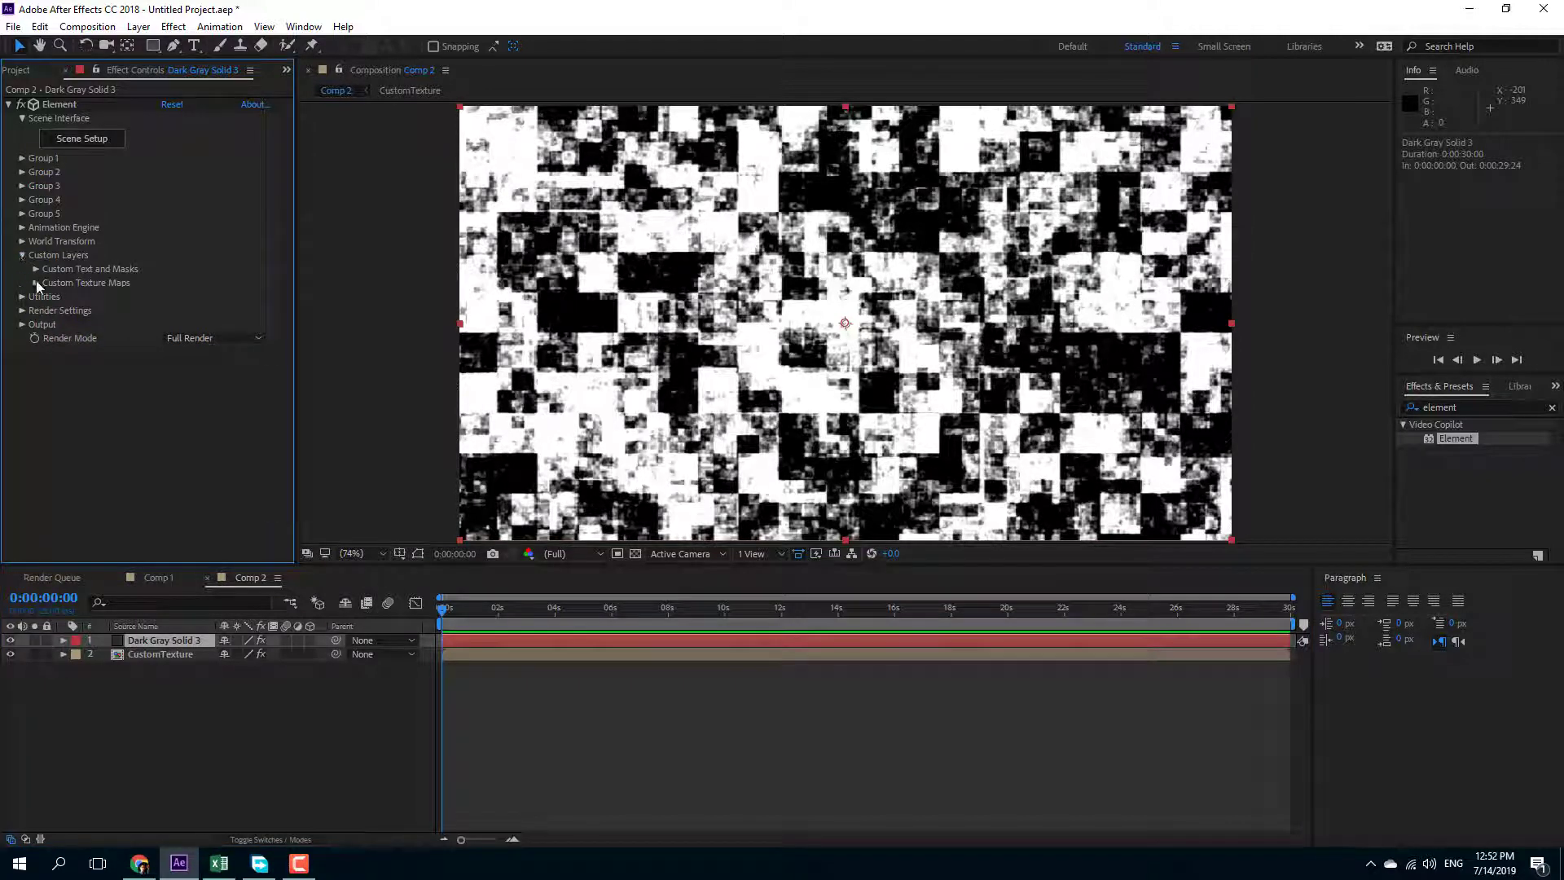
pyautogui.click(34, 282)
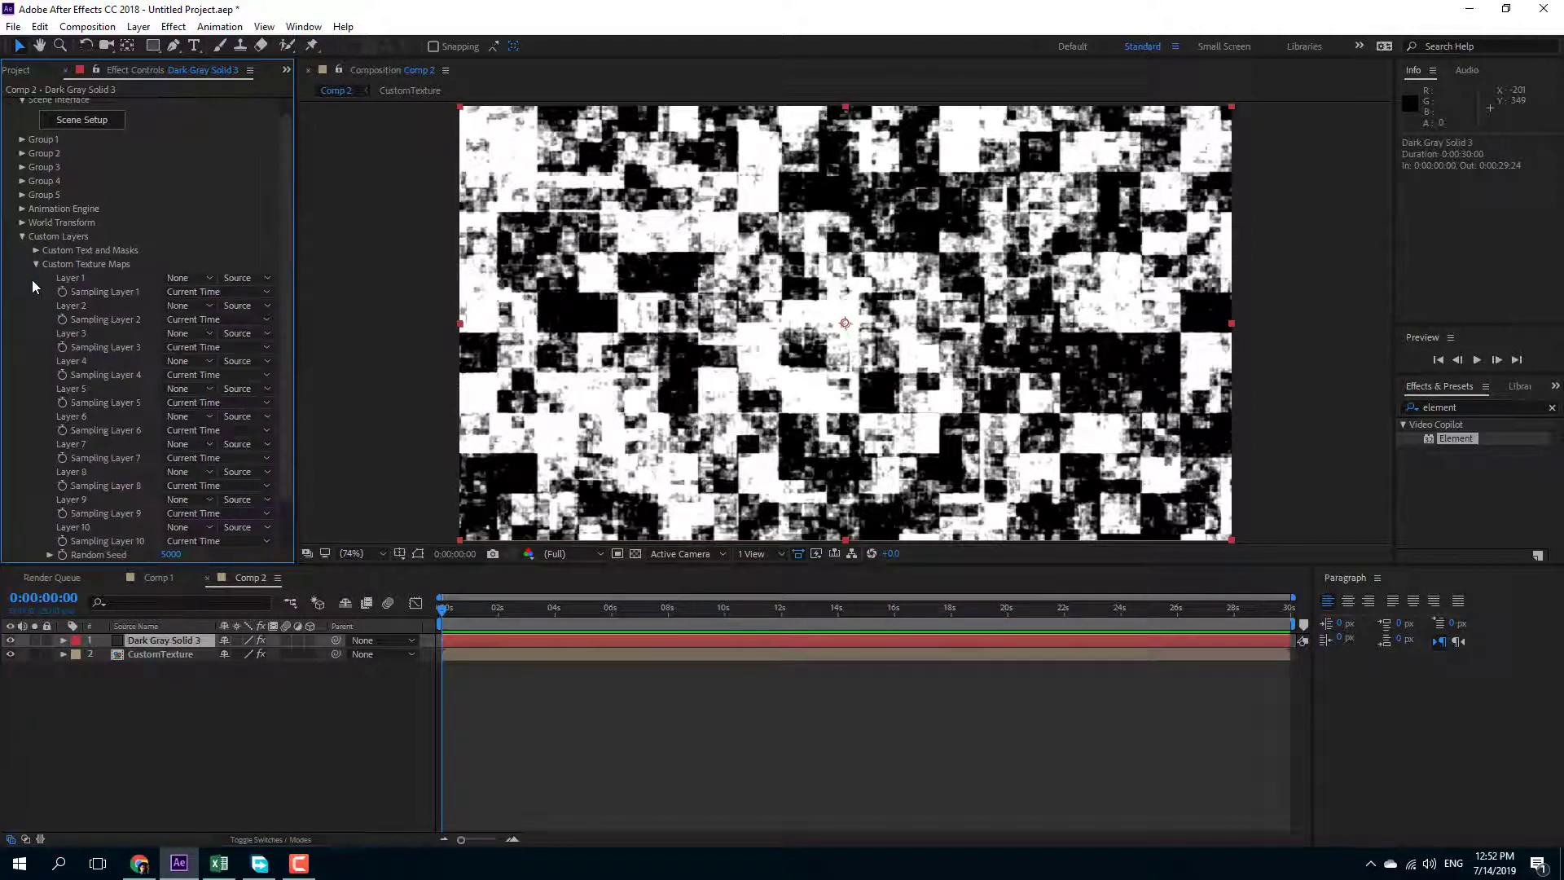
pyautogui.click(202, 278)
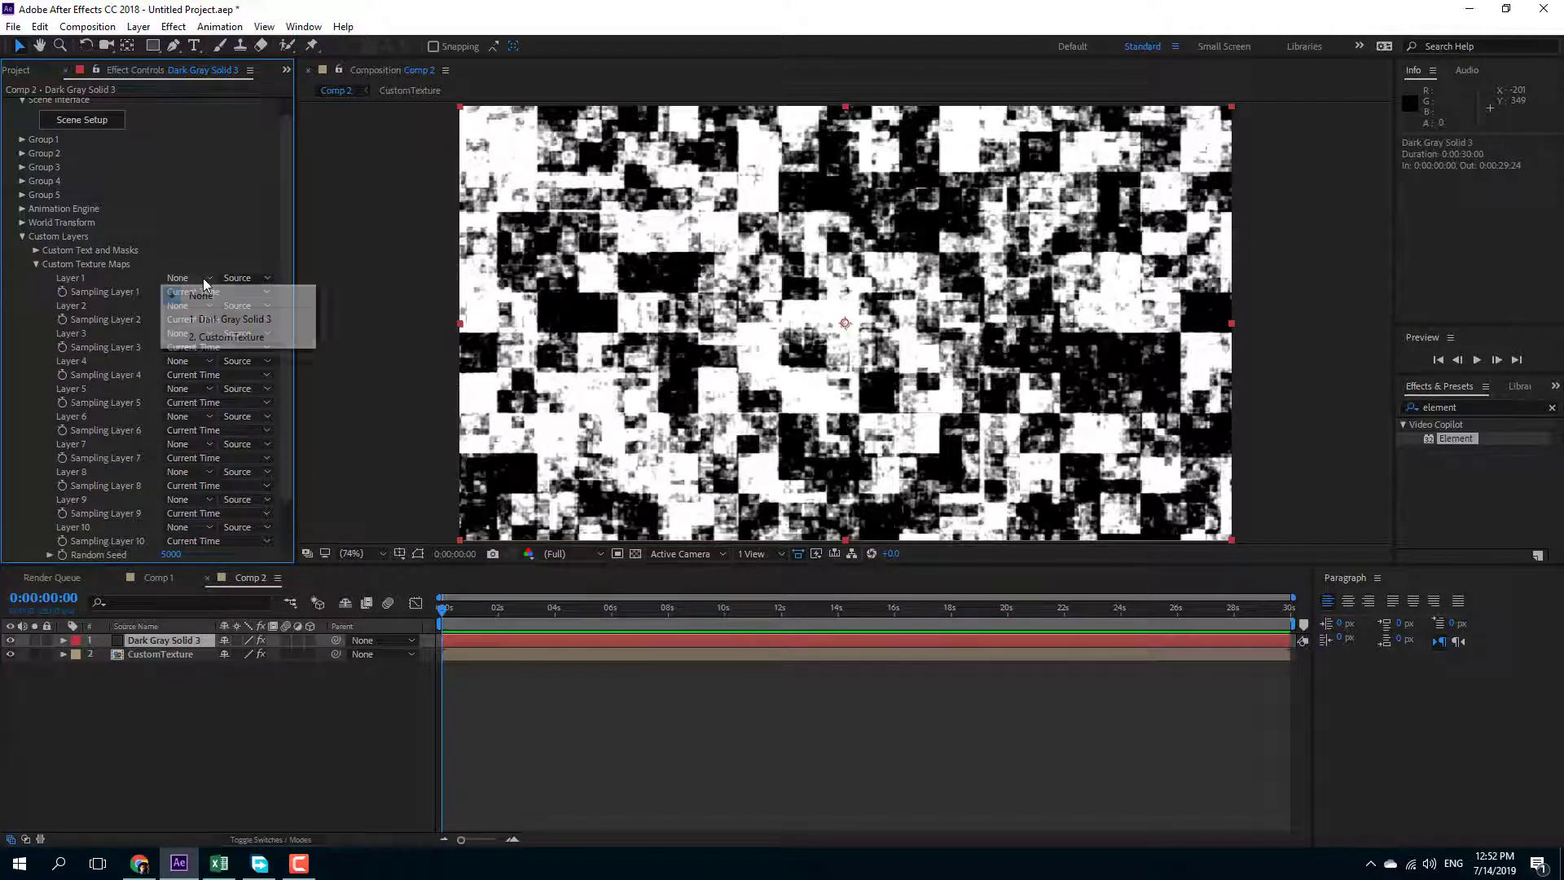
pyautogui.click(259, 338)
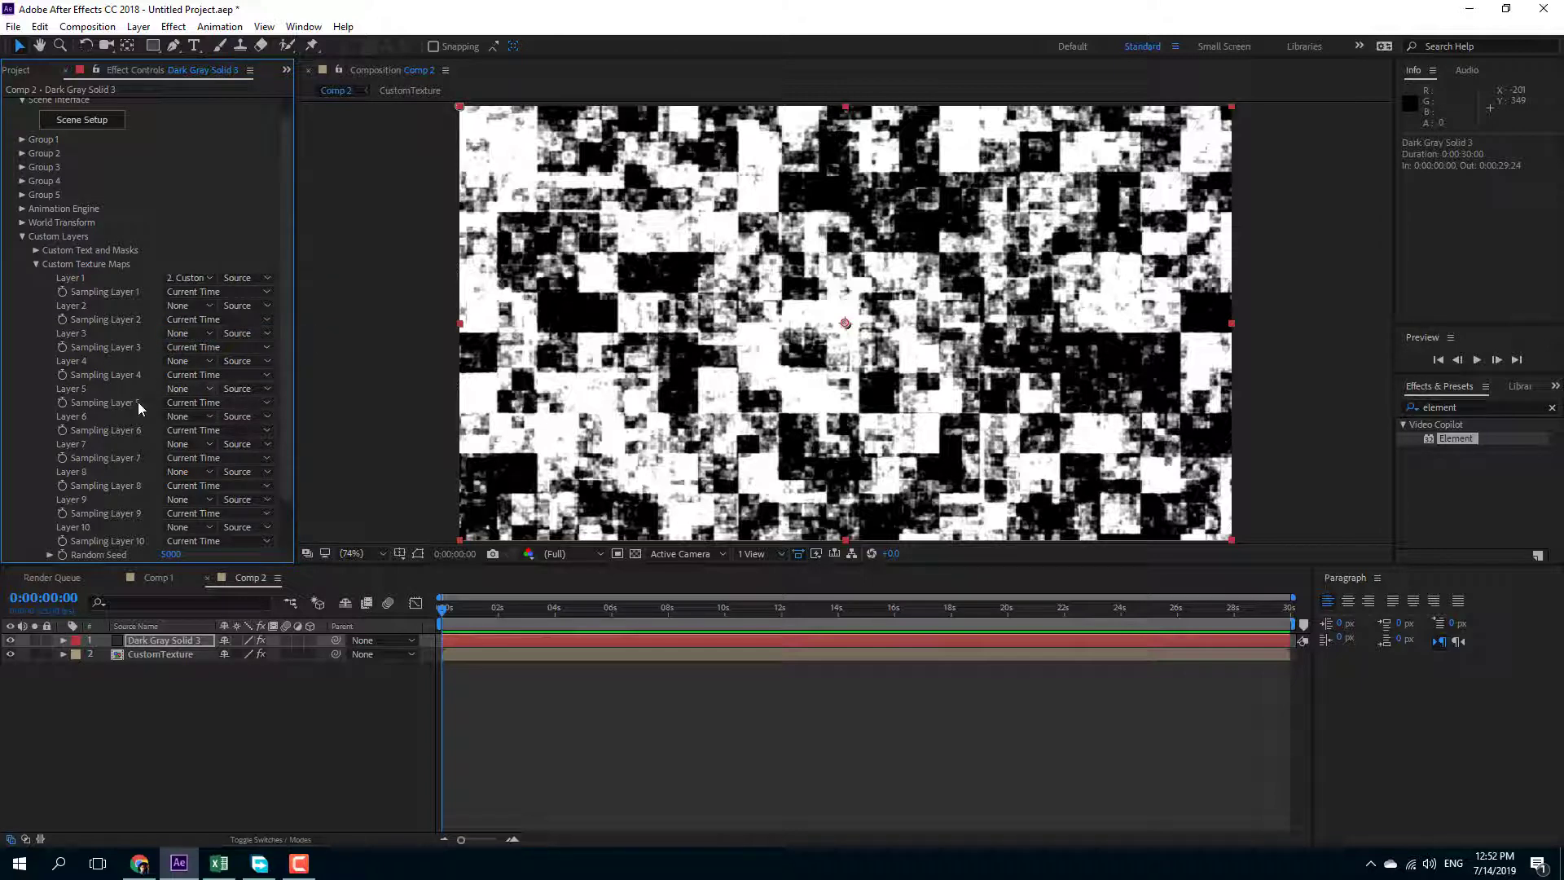
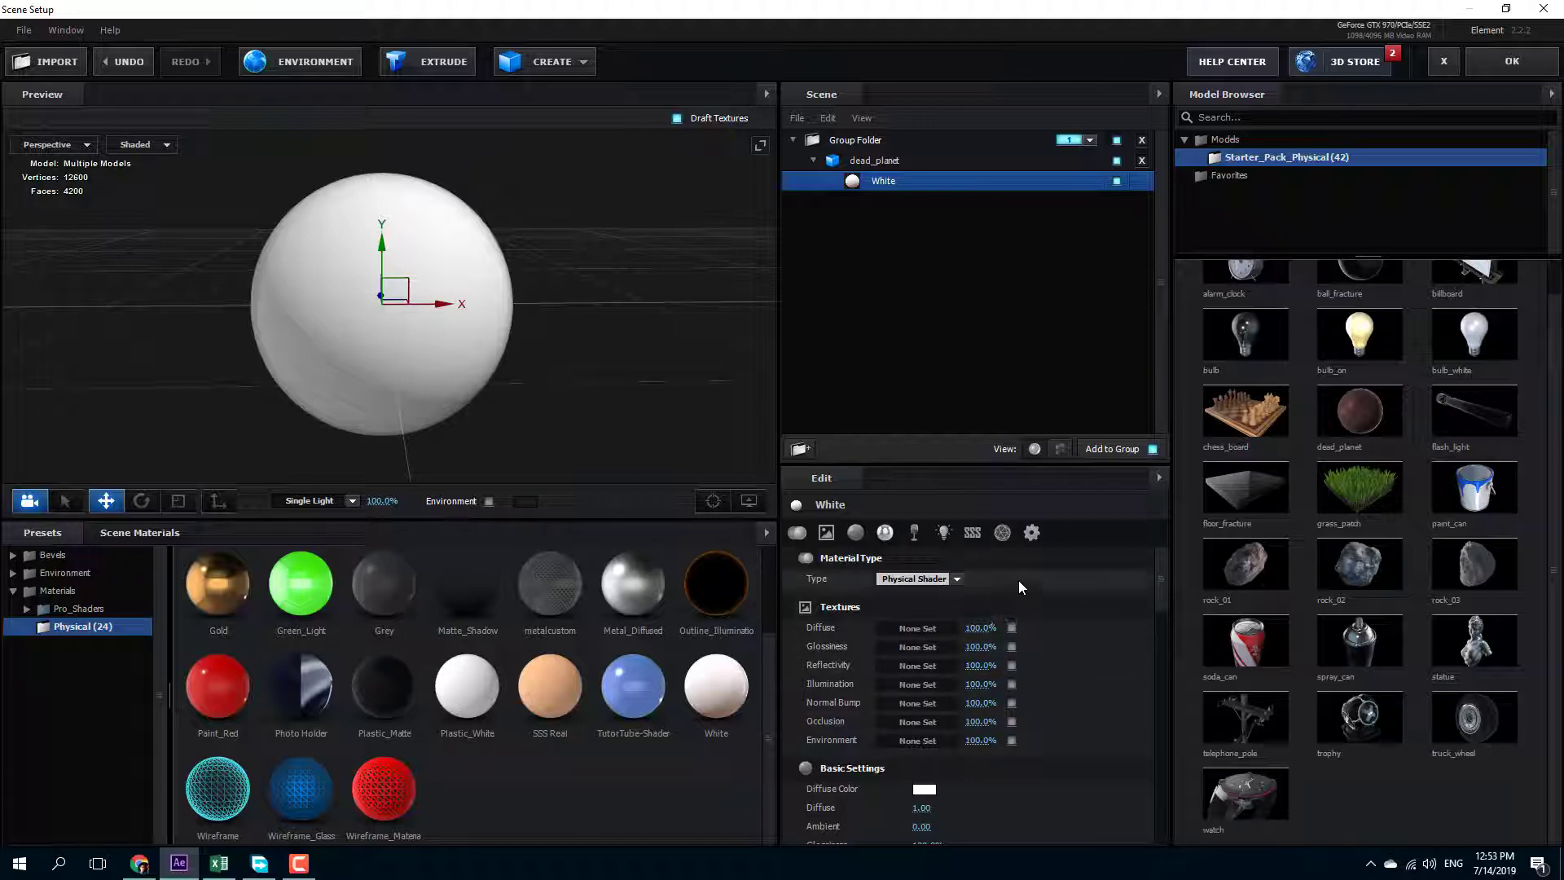
# Load Custom Layer 1 [CustomTexture] into the White material's Diffuse texture channel and accept the scene setup.
pyautogui.click(906, 628)
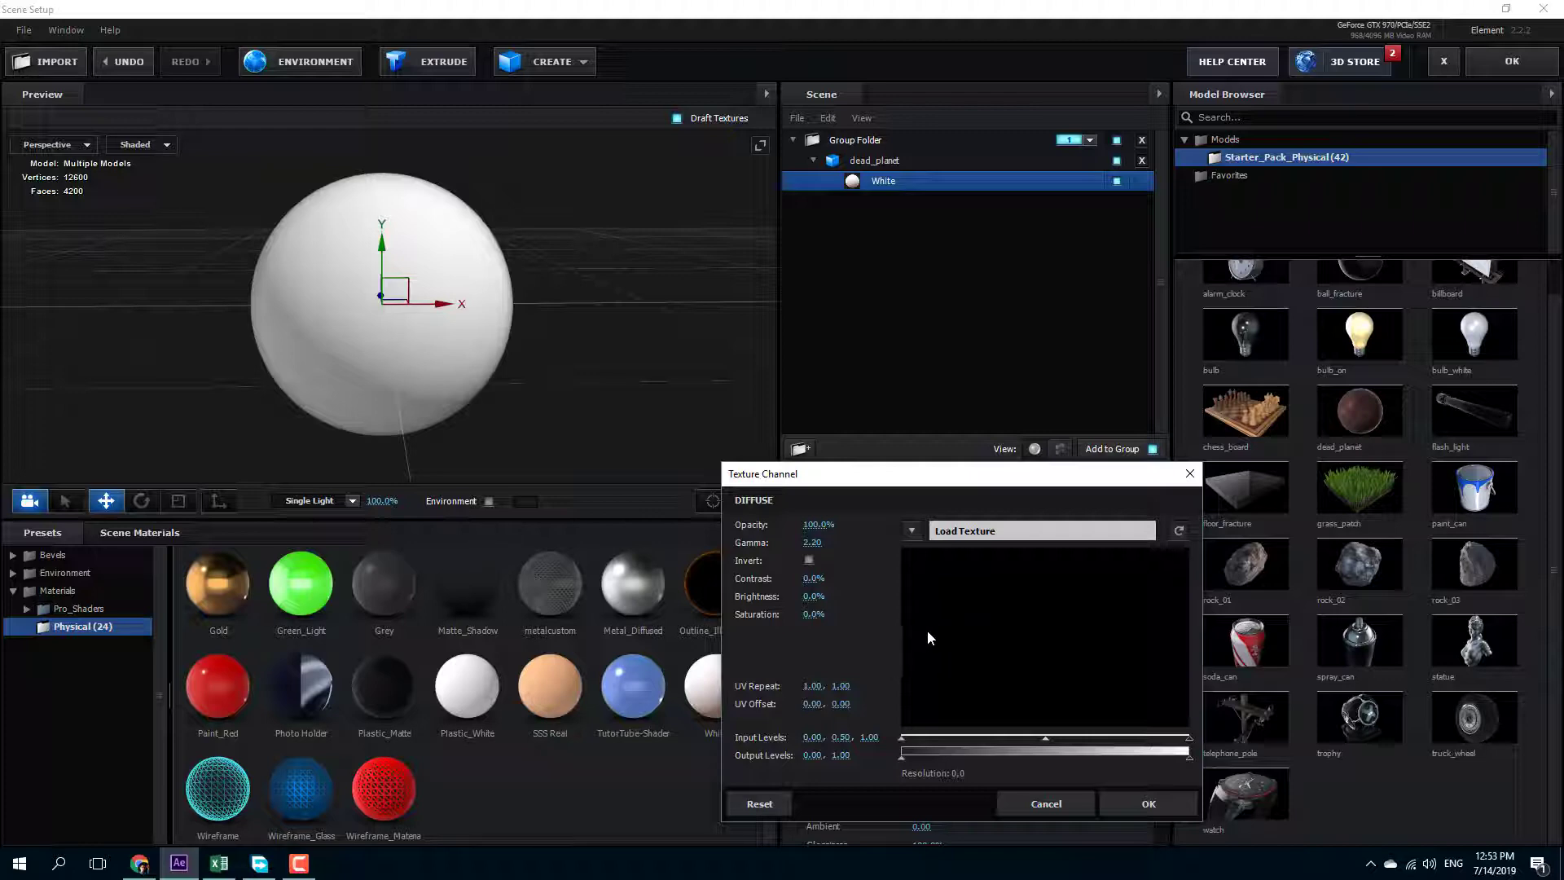
pyautogui.click(913, 531)
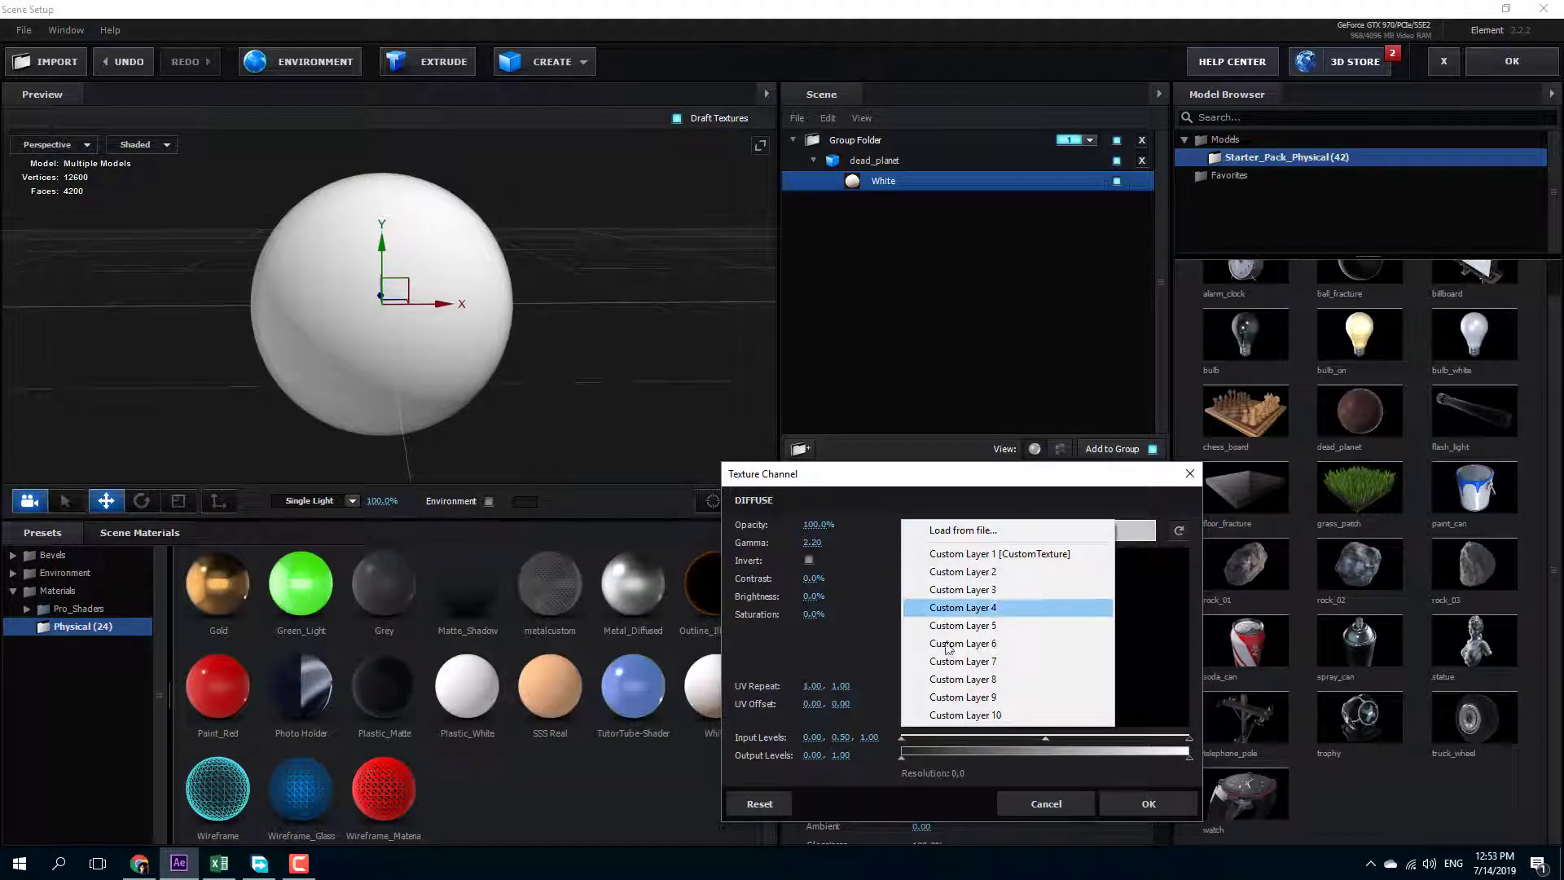
pyautogui.click(901, 533)
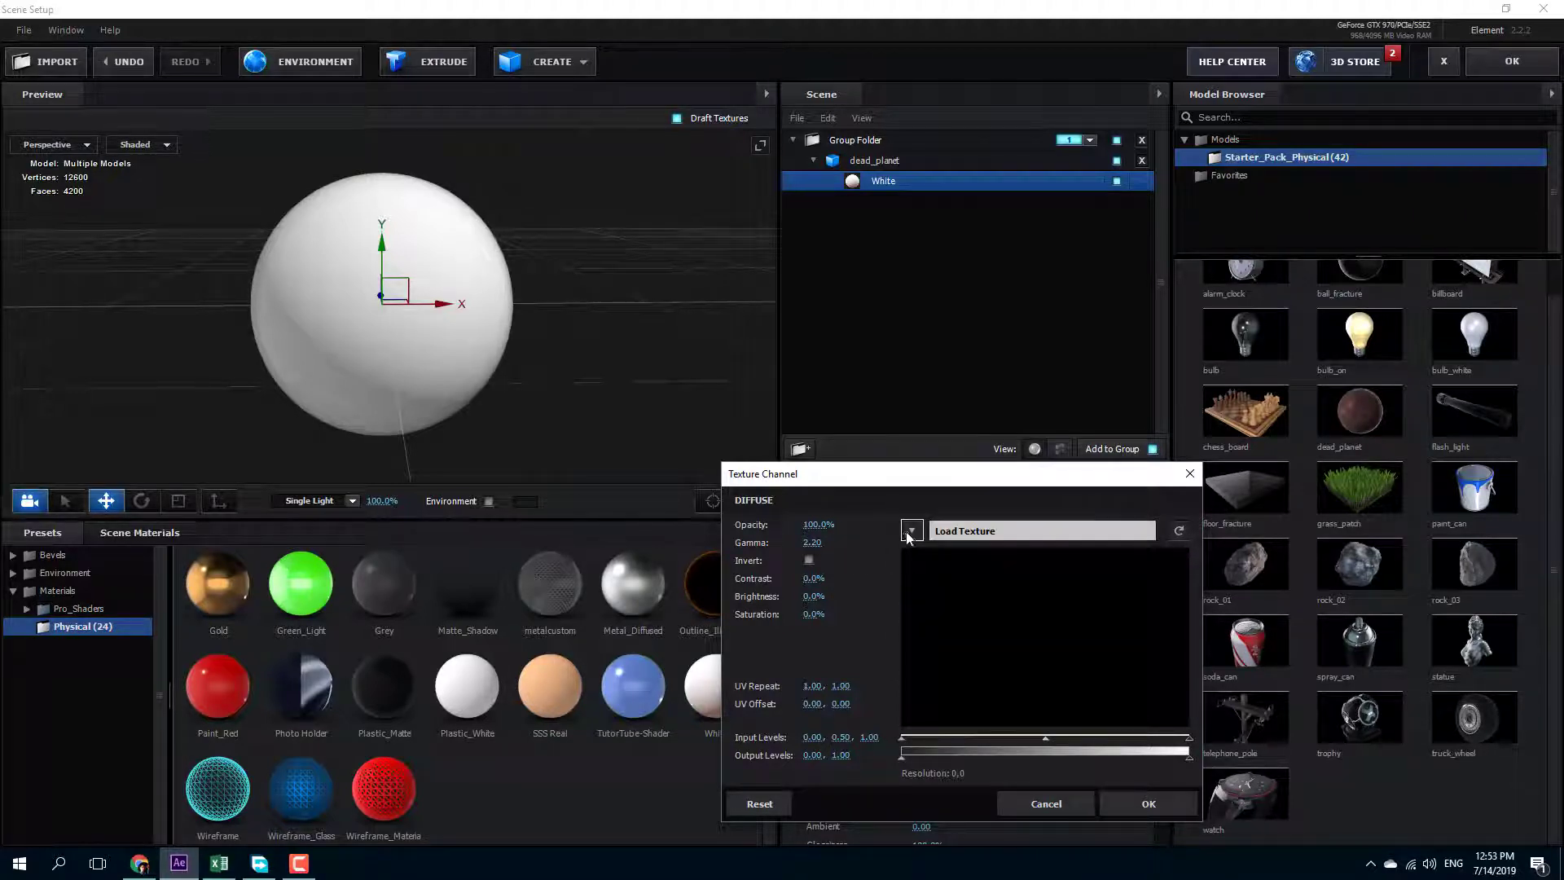
pyautogui.click(909, 532)
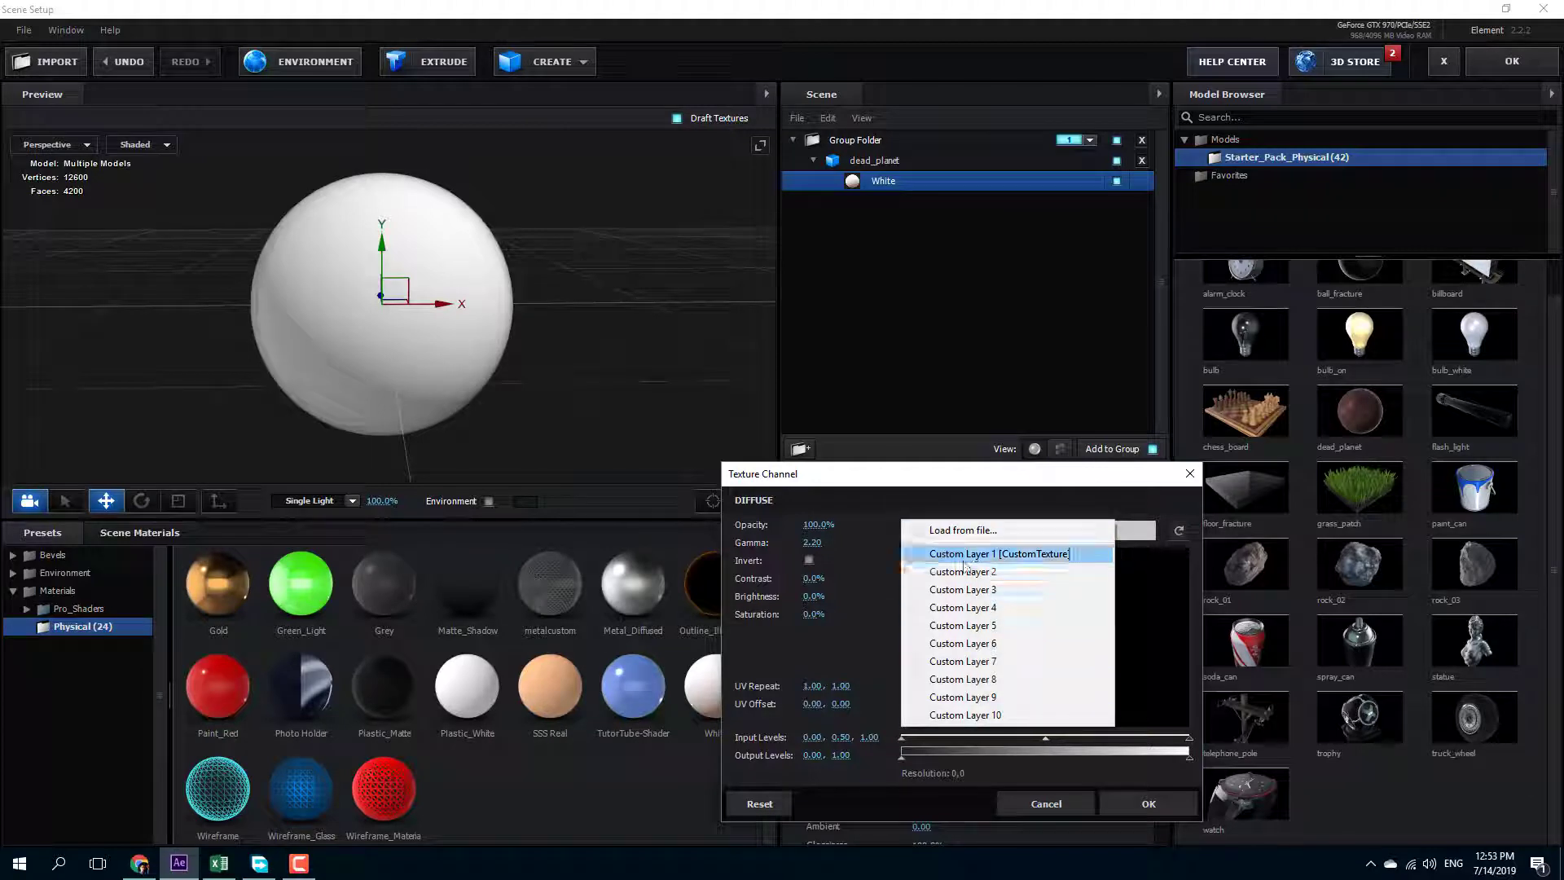
pyautogui.click(1046, 554)
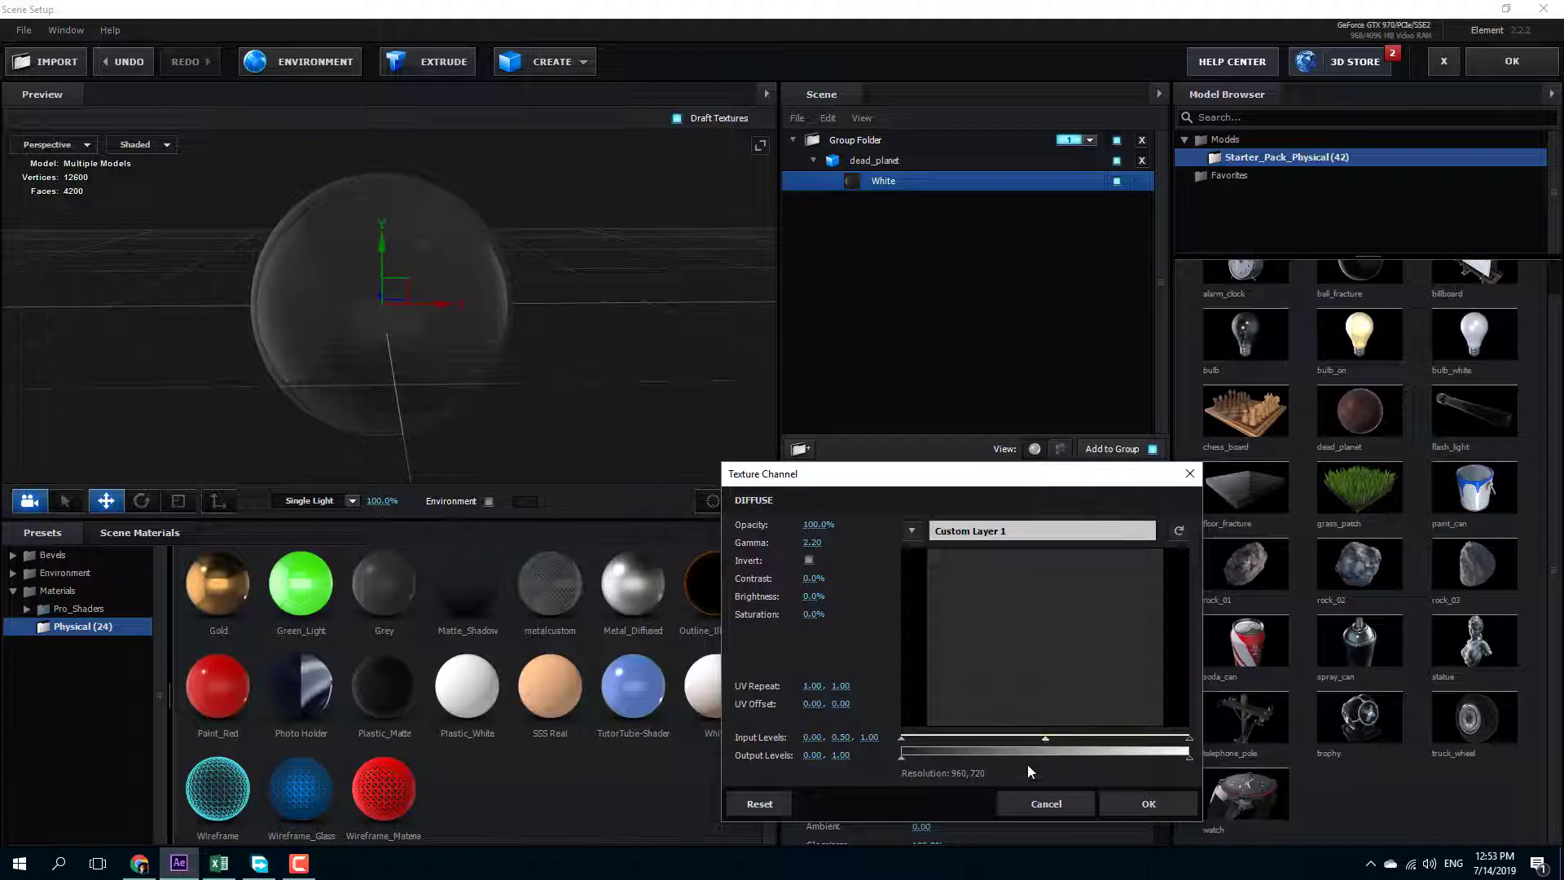
pyautogui.click(1149, 803)
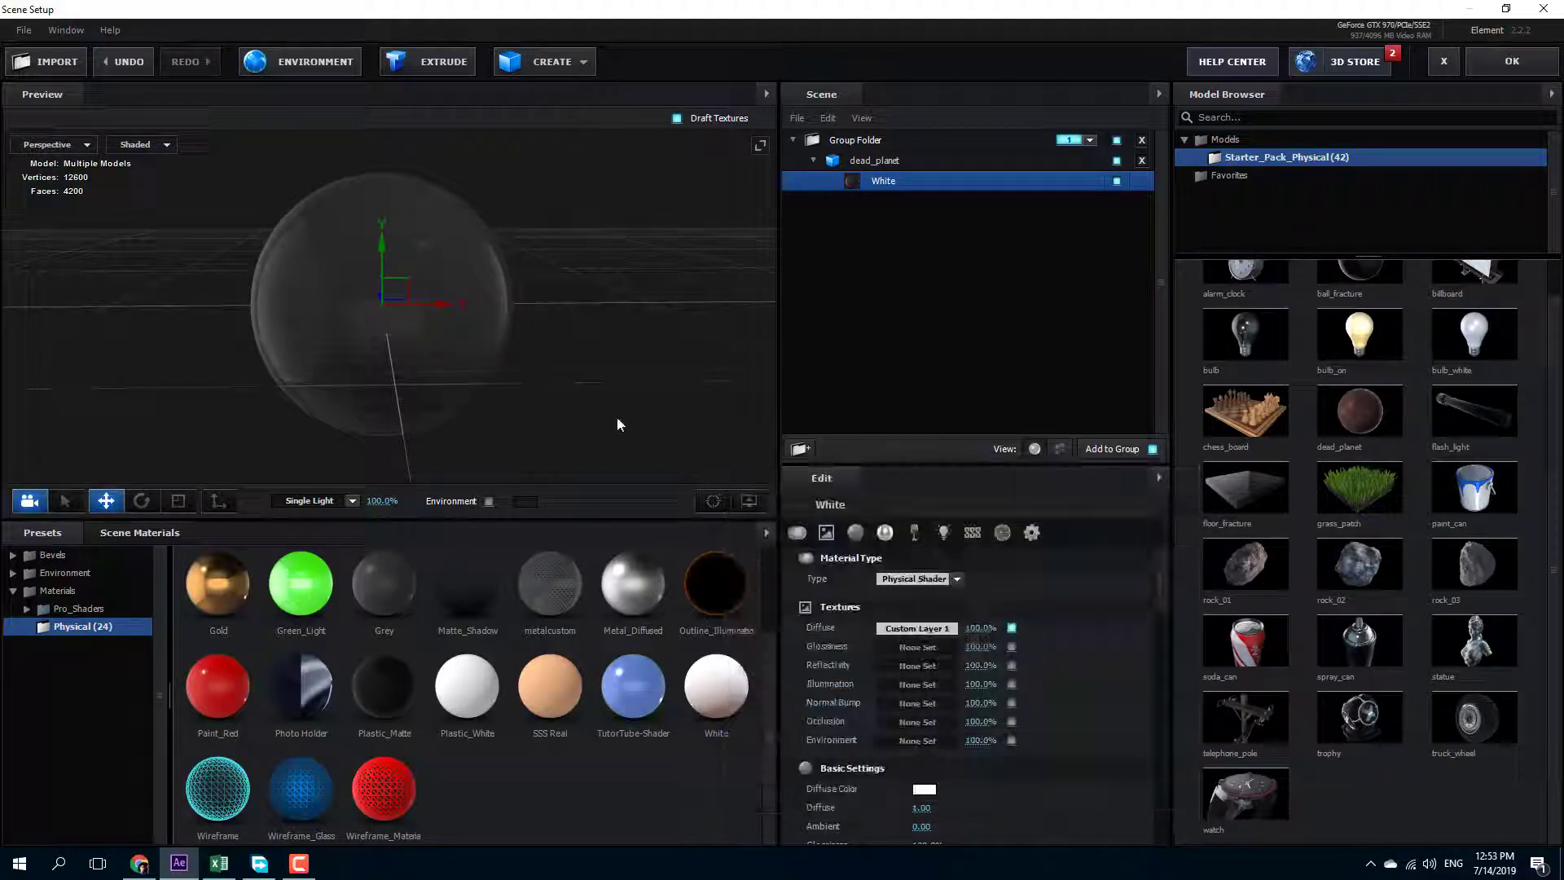
pyautogui.scroll(5, 456, 330)
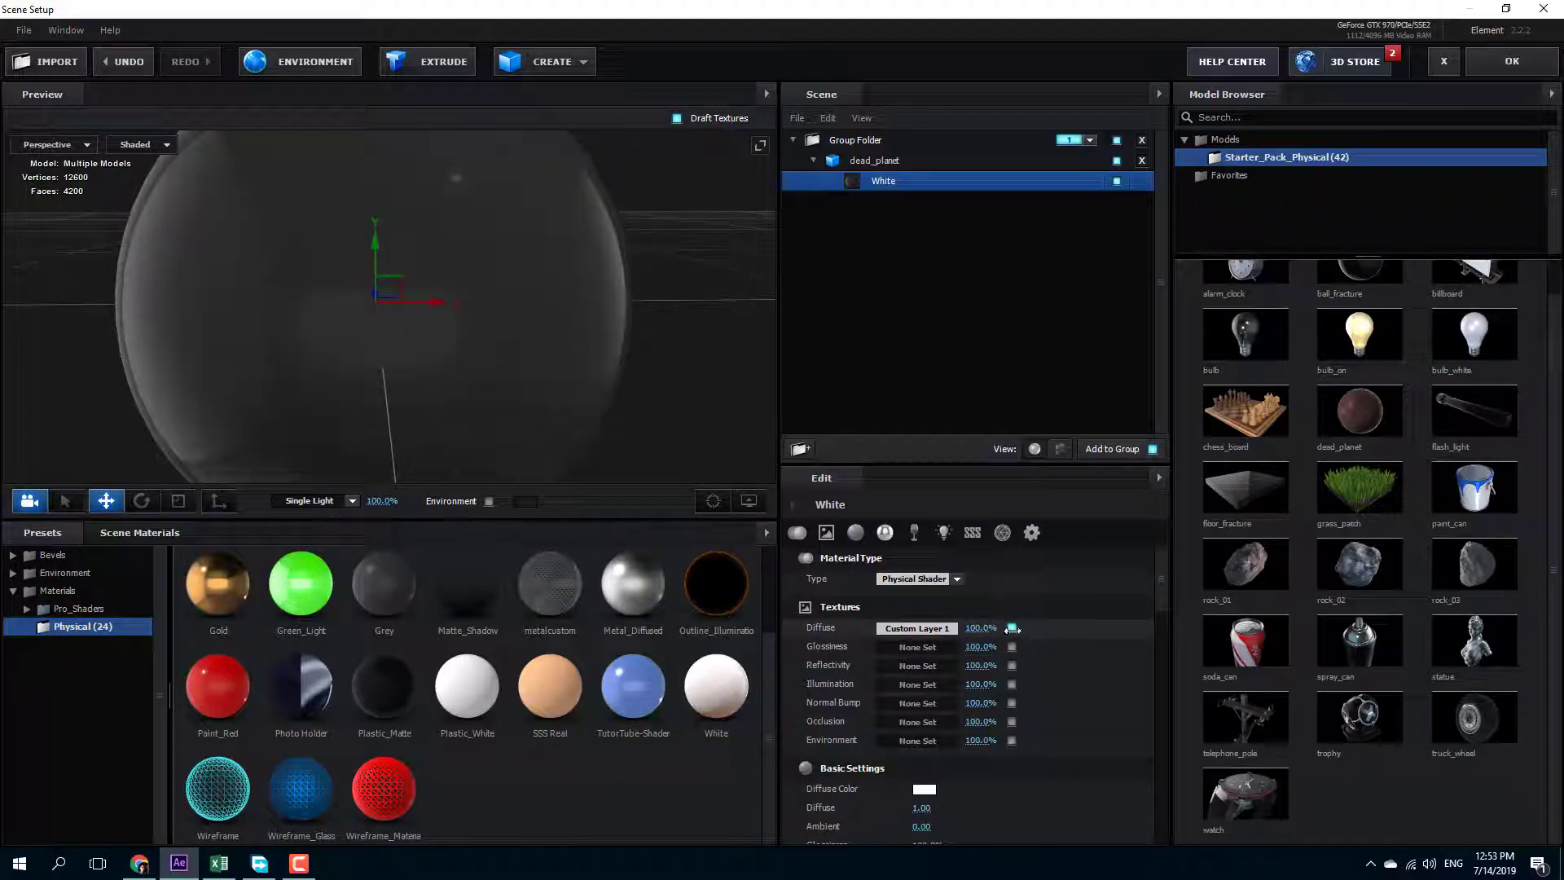
pyautogui.scroll(-3, 585, 306)
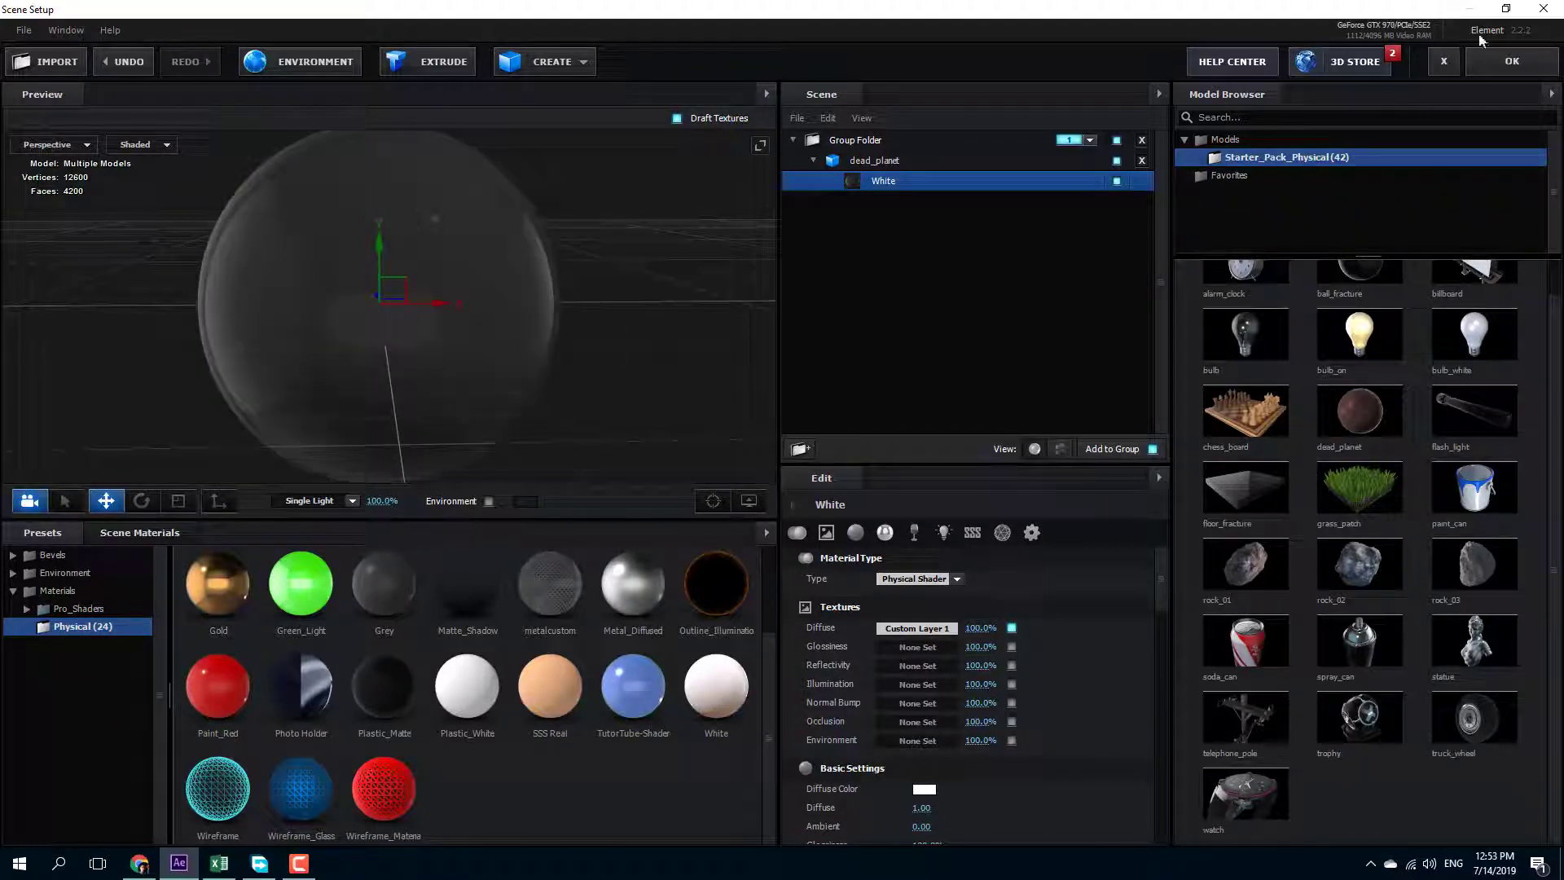
pyautogui.click(1444, 62)
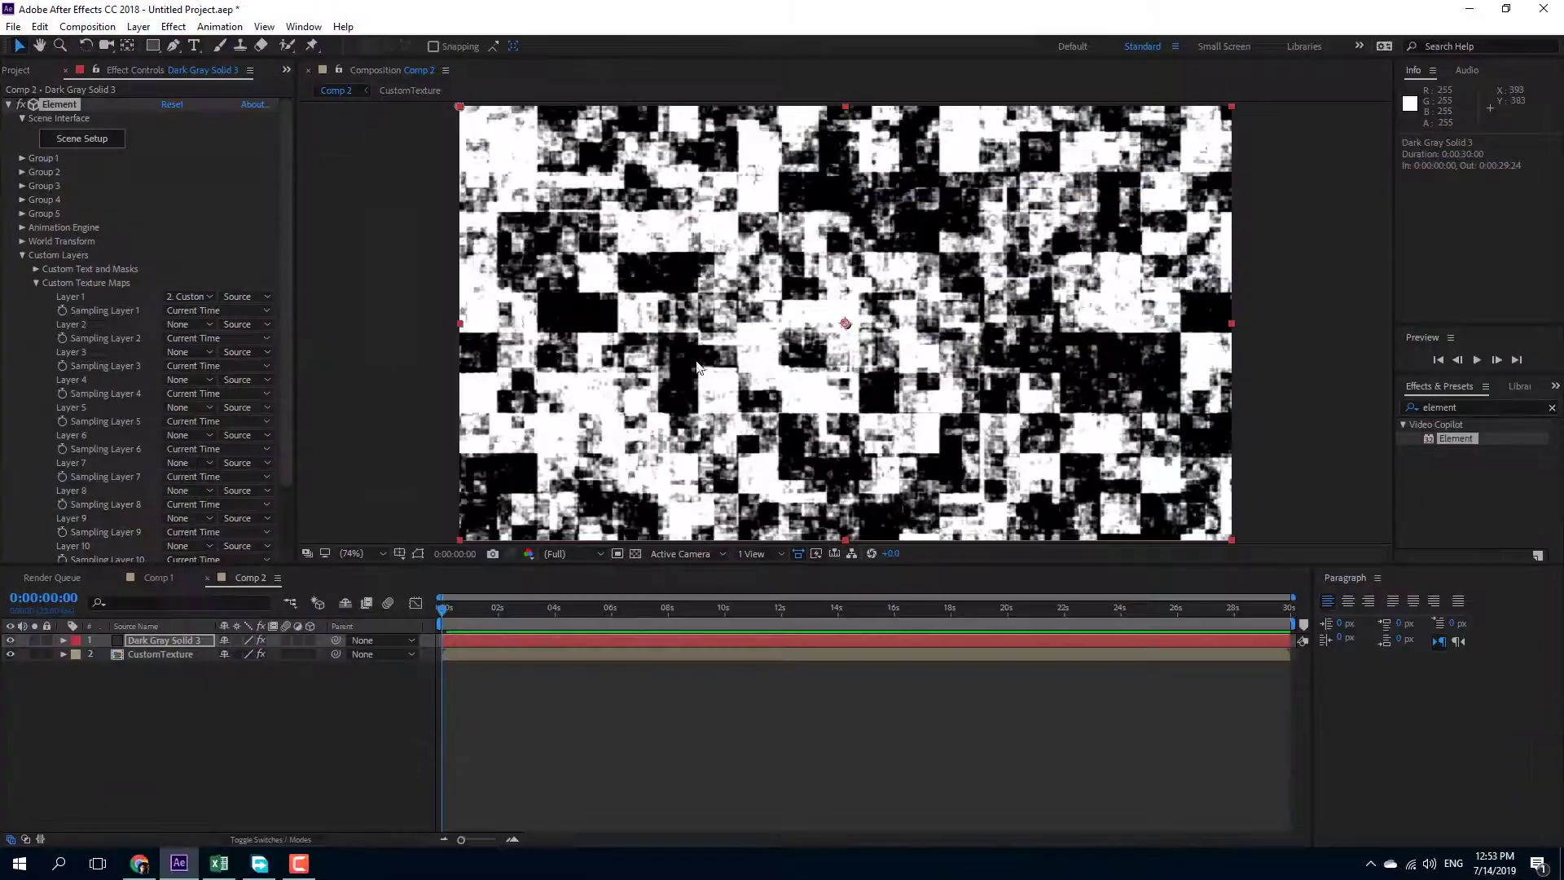
# Move the Fractal Noise effect from the CustomTexture layer onto the solid inside that precomp, and return to Comp 2.
pyautogui.click(163, 654)
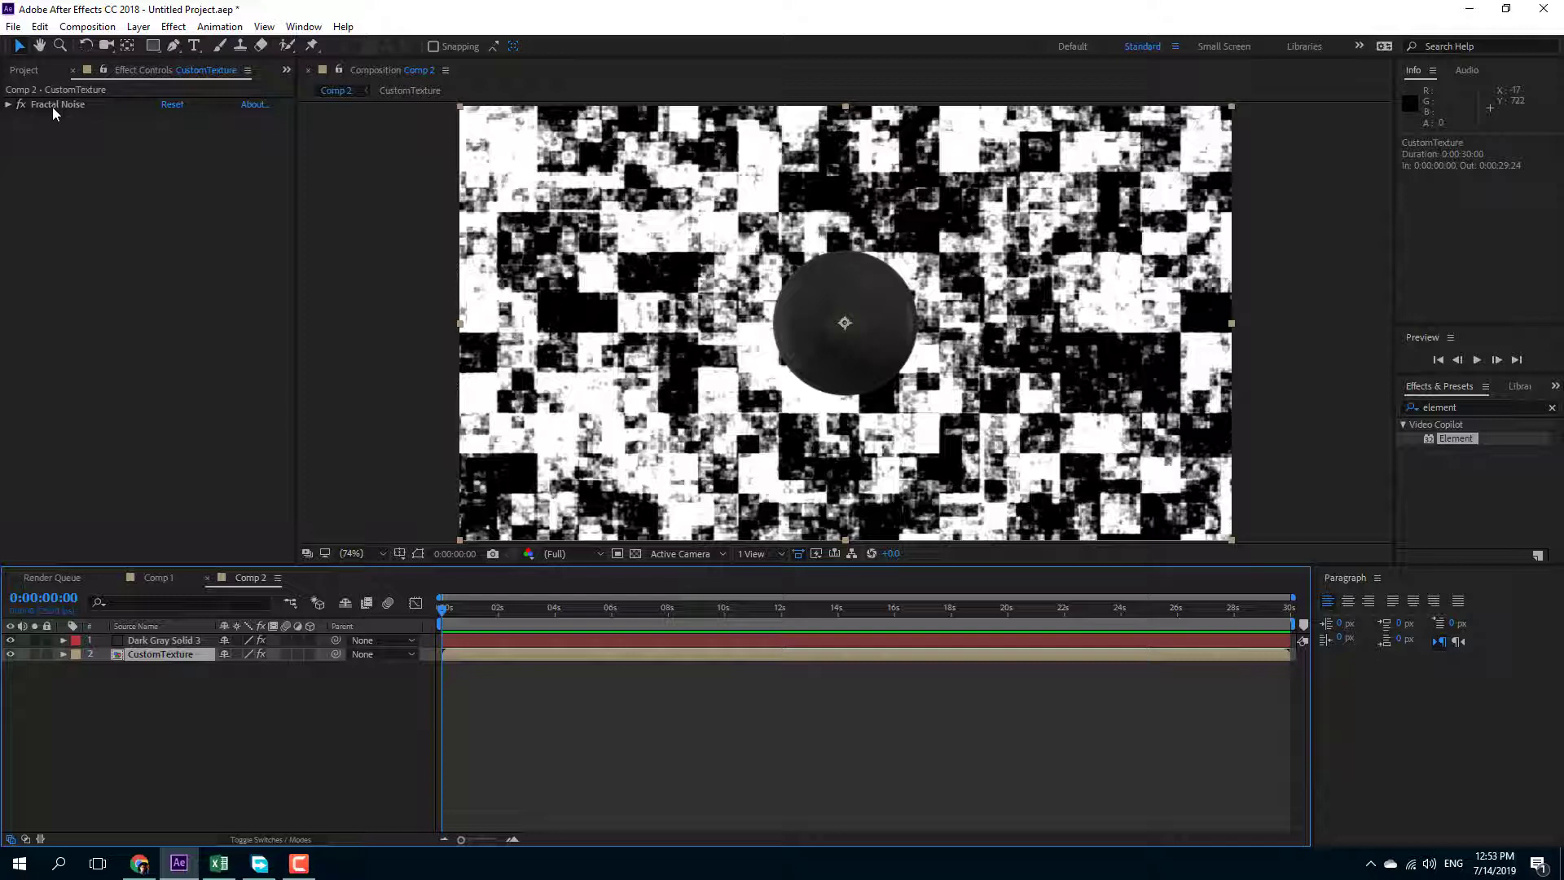
pyautogui.click(53, 106)
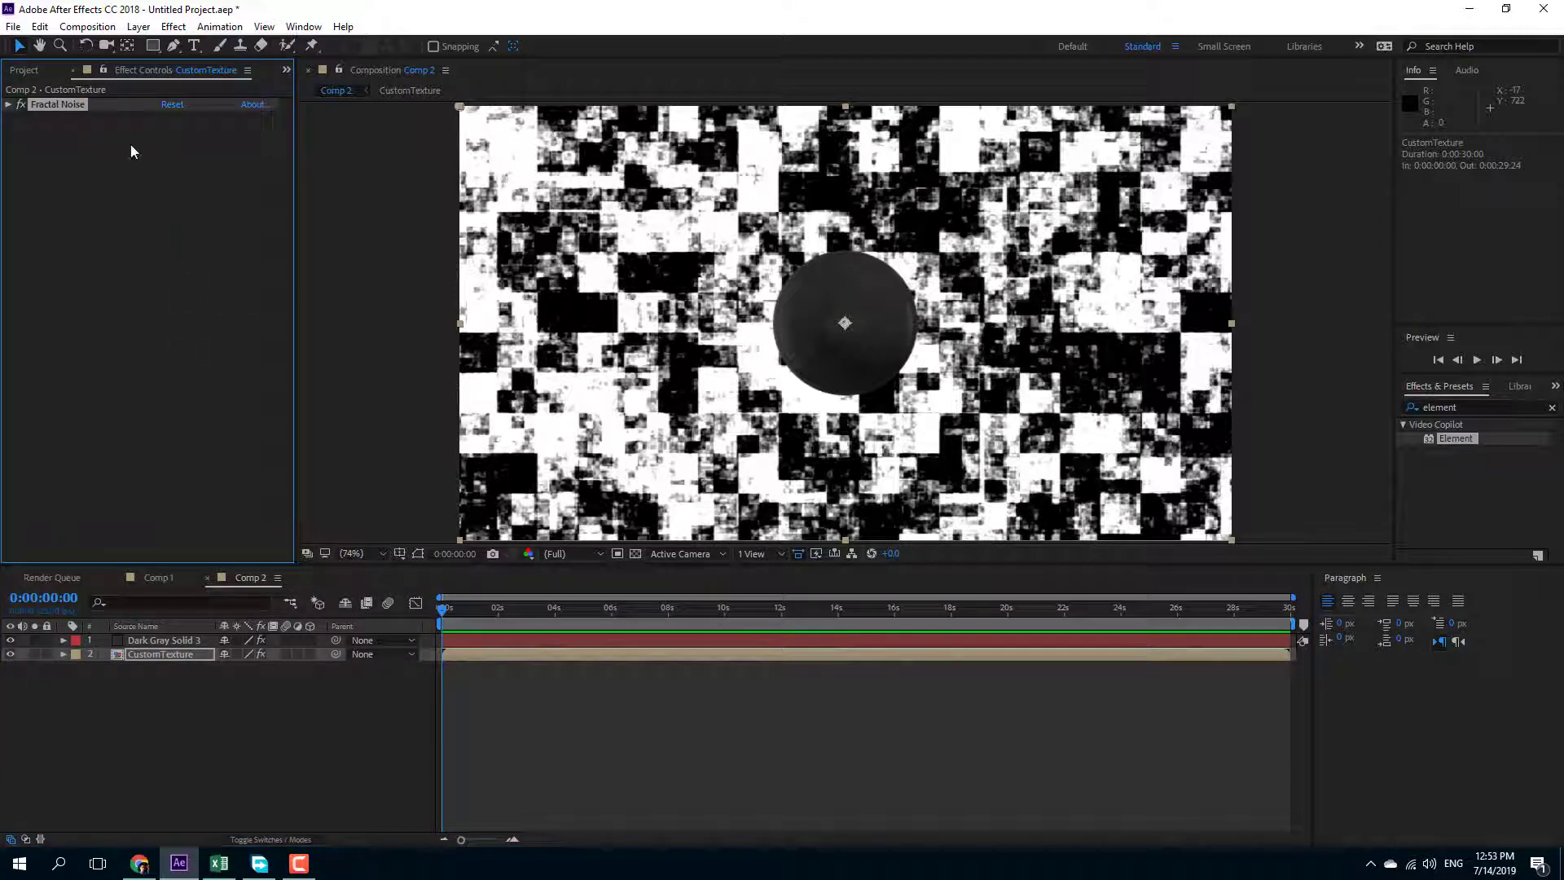
pyautogui.hotkey('ctrl', 'x')
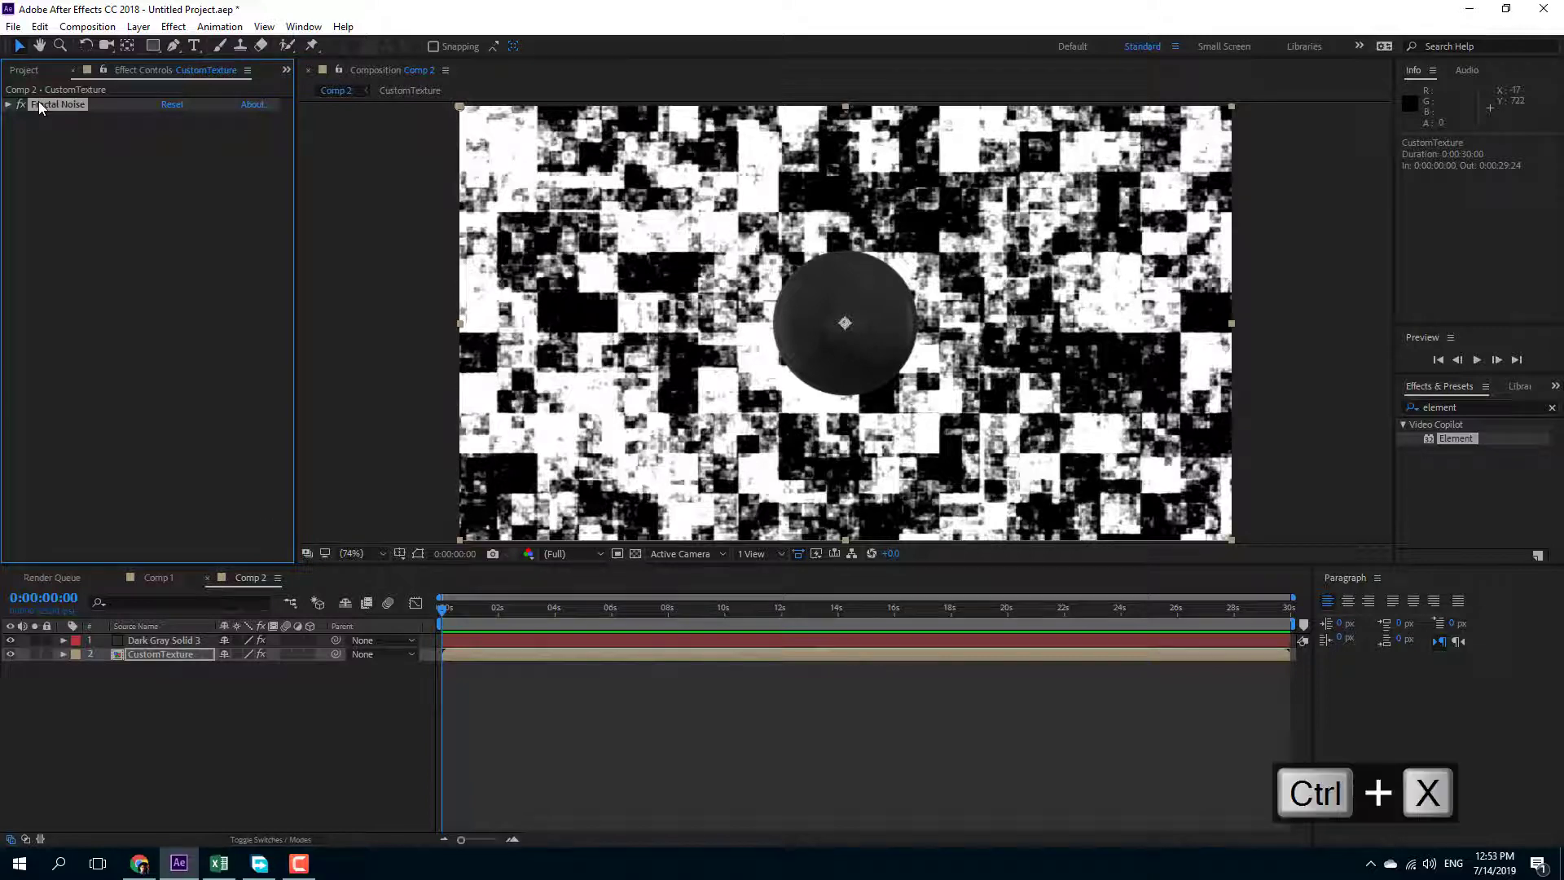
pyautogui.doubleClick(159, 653)
pyautogui.click(164, 642)
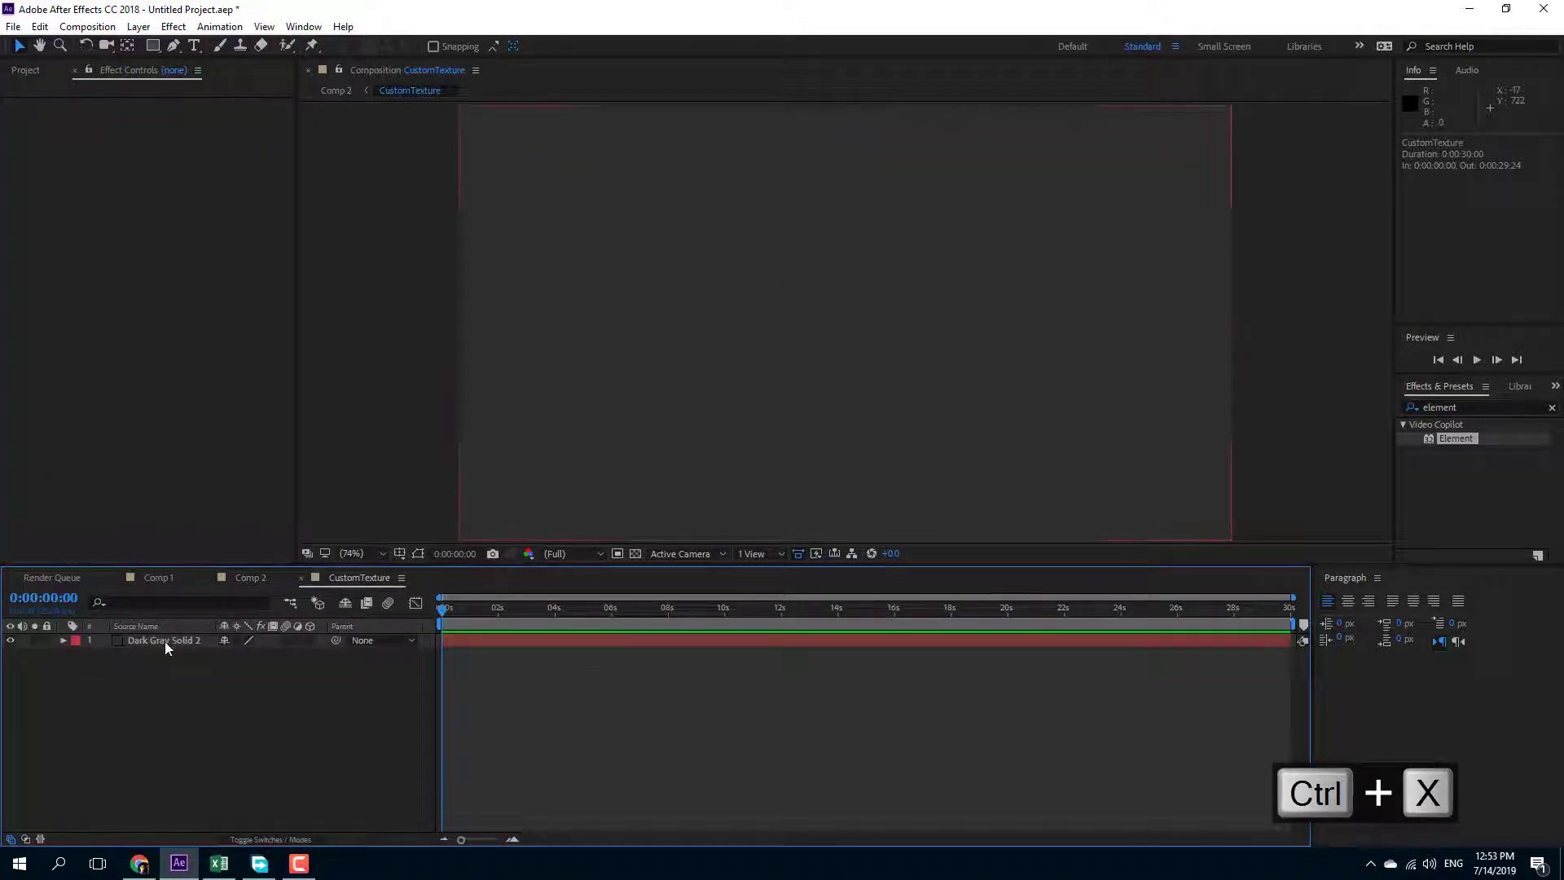
pyautogui.hotkey('ctrl', 'v')
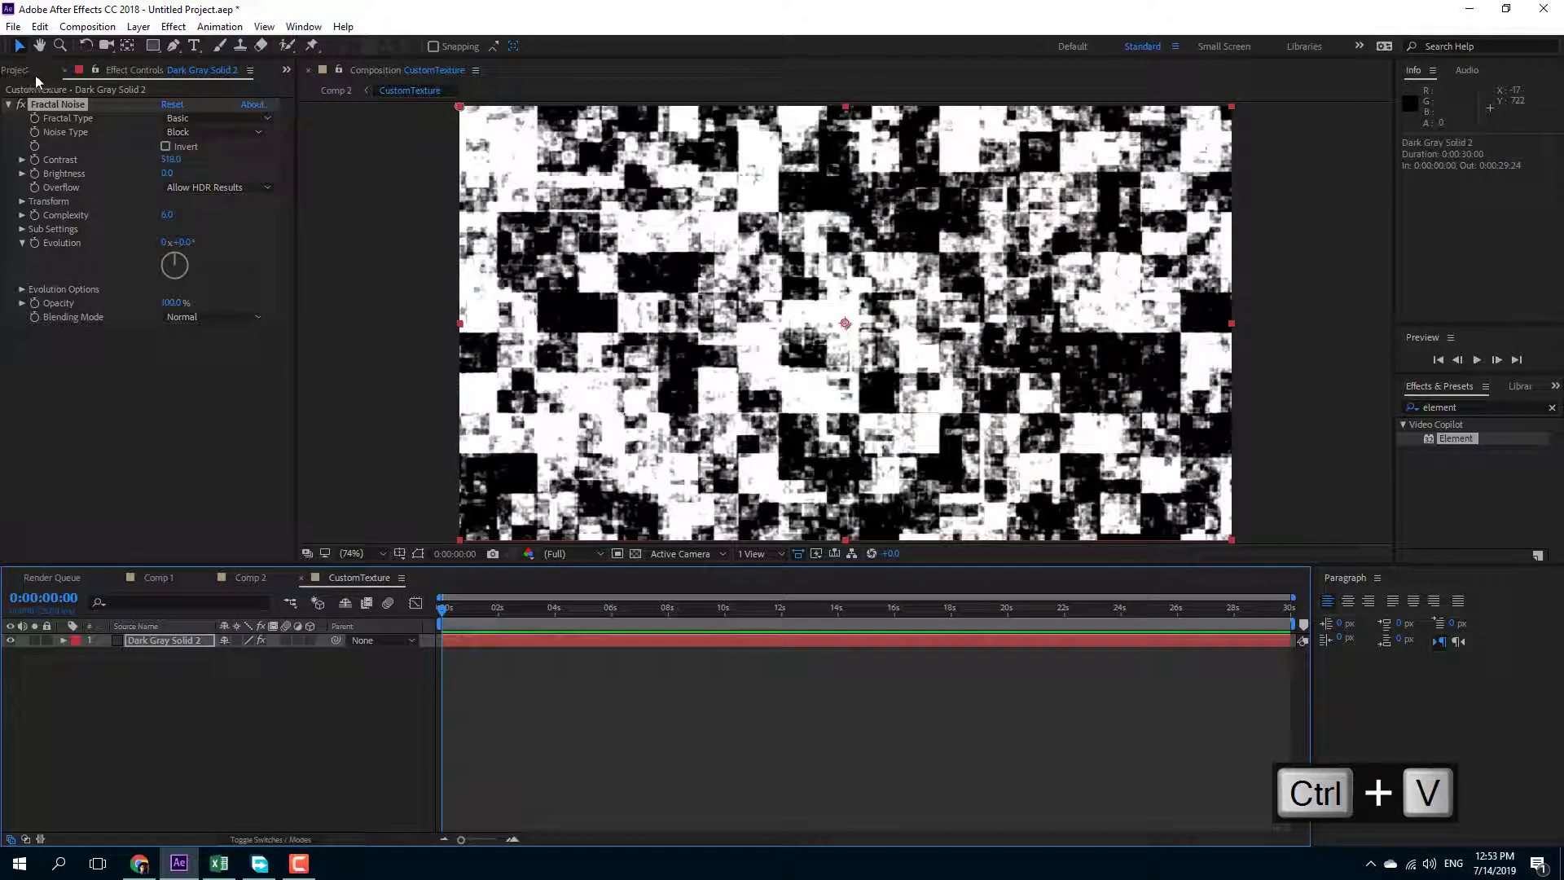
pyautogui.click(241, 578)
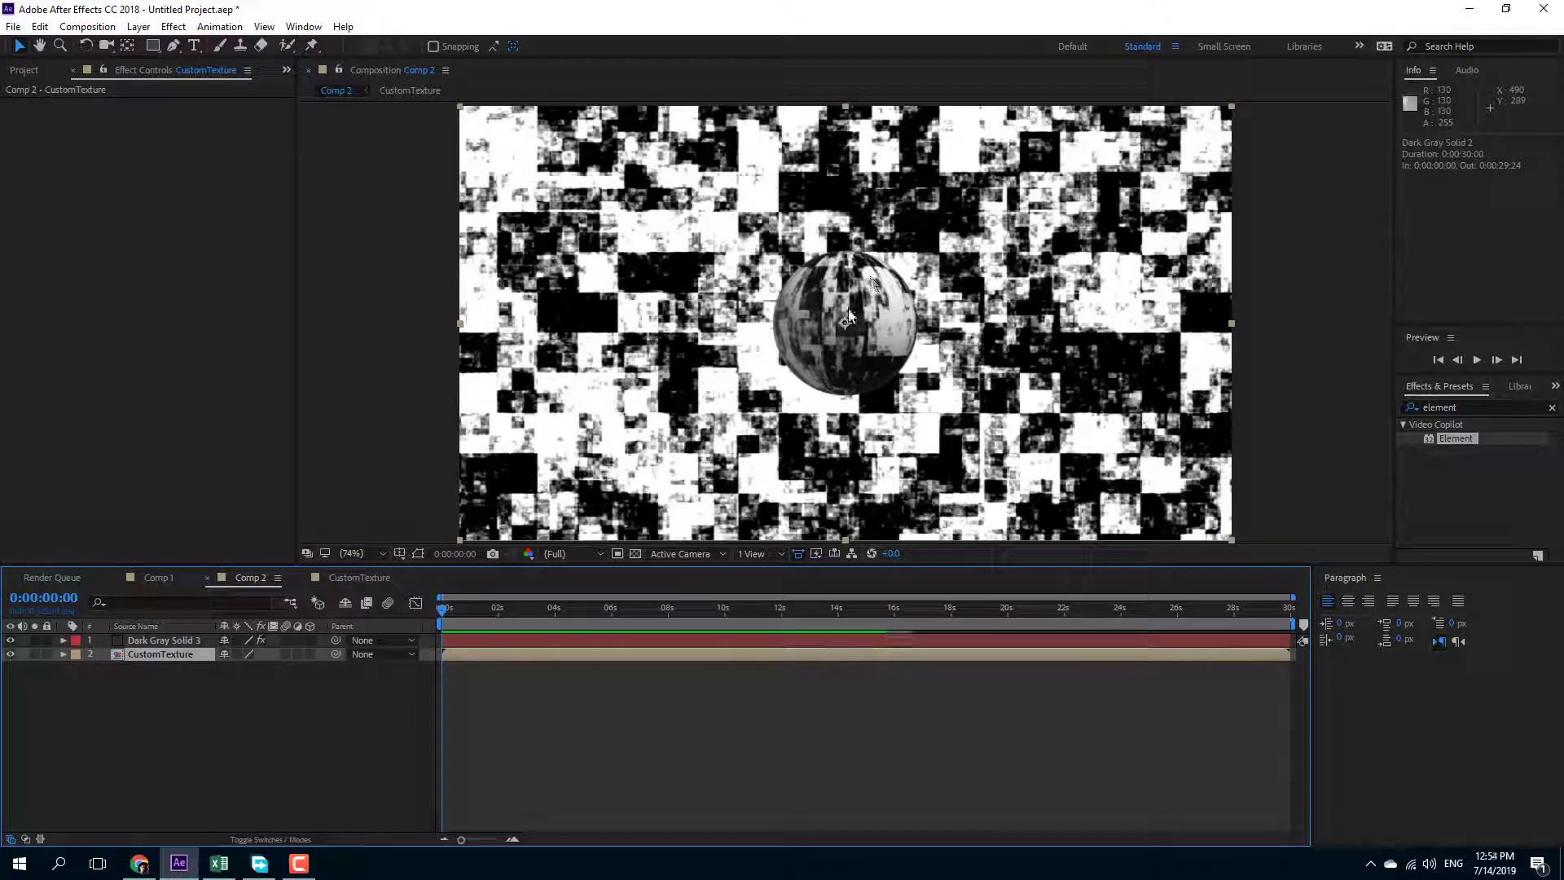
# Reopen Element's Scene Setup on Dark Gray Solid 3 and set the White material's Diffuse Color to light purple EBB6FB.
pyautogui.click(158, 641)
pyautogui.click(100, 140)
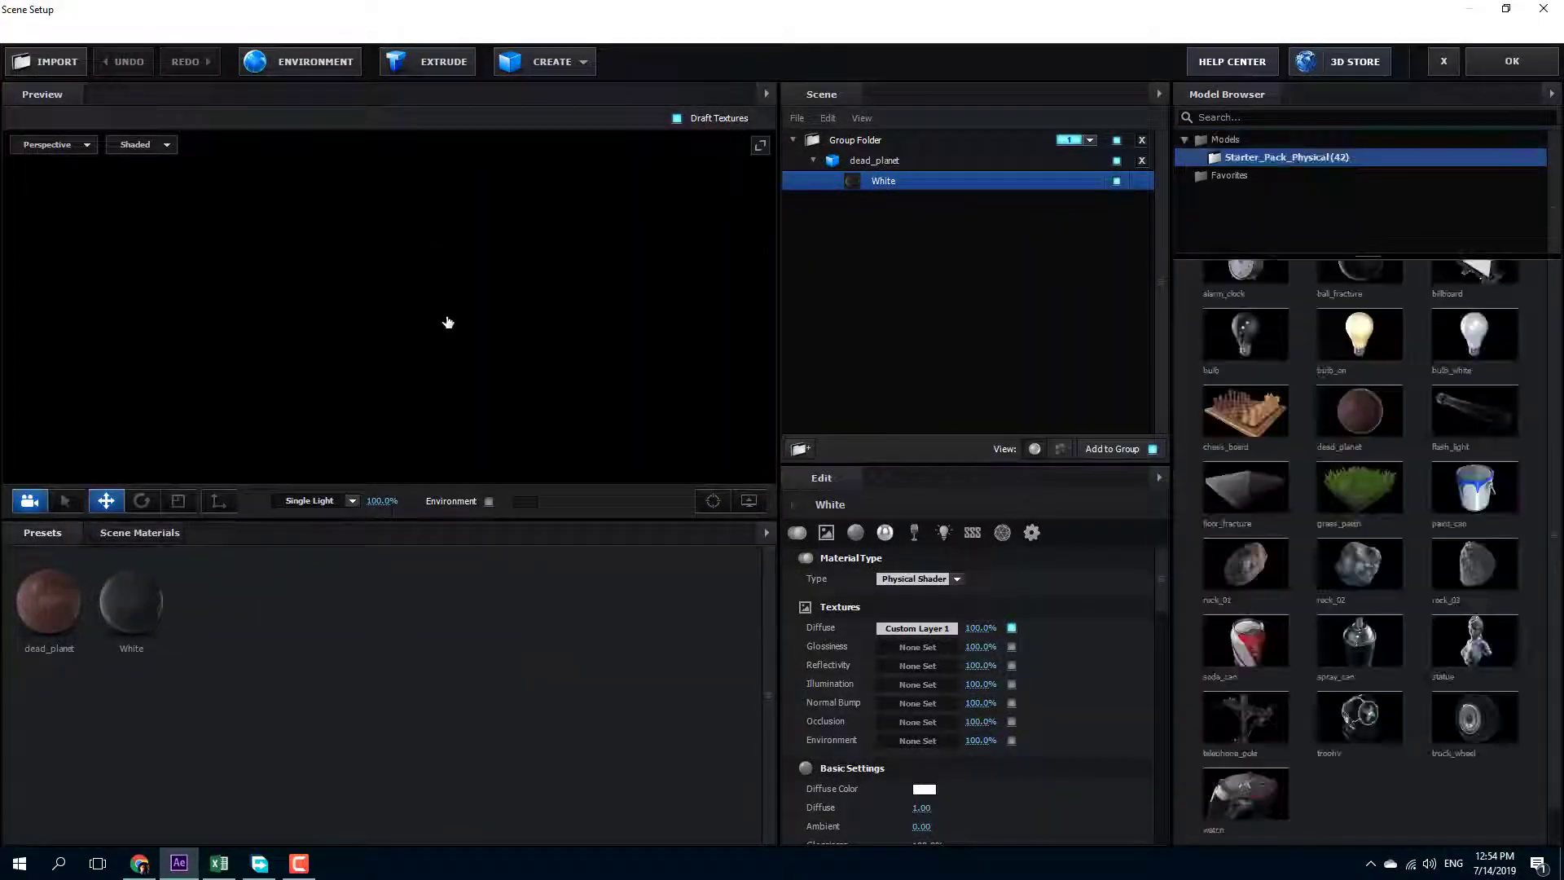
pyautogui.moveTo(598, 287); pyautogui.dragTo(565, 345)
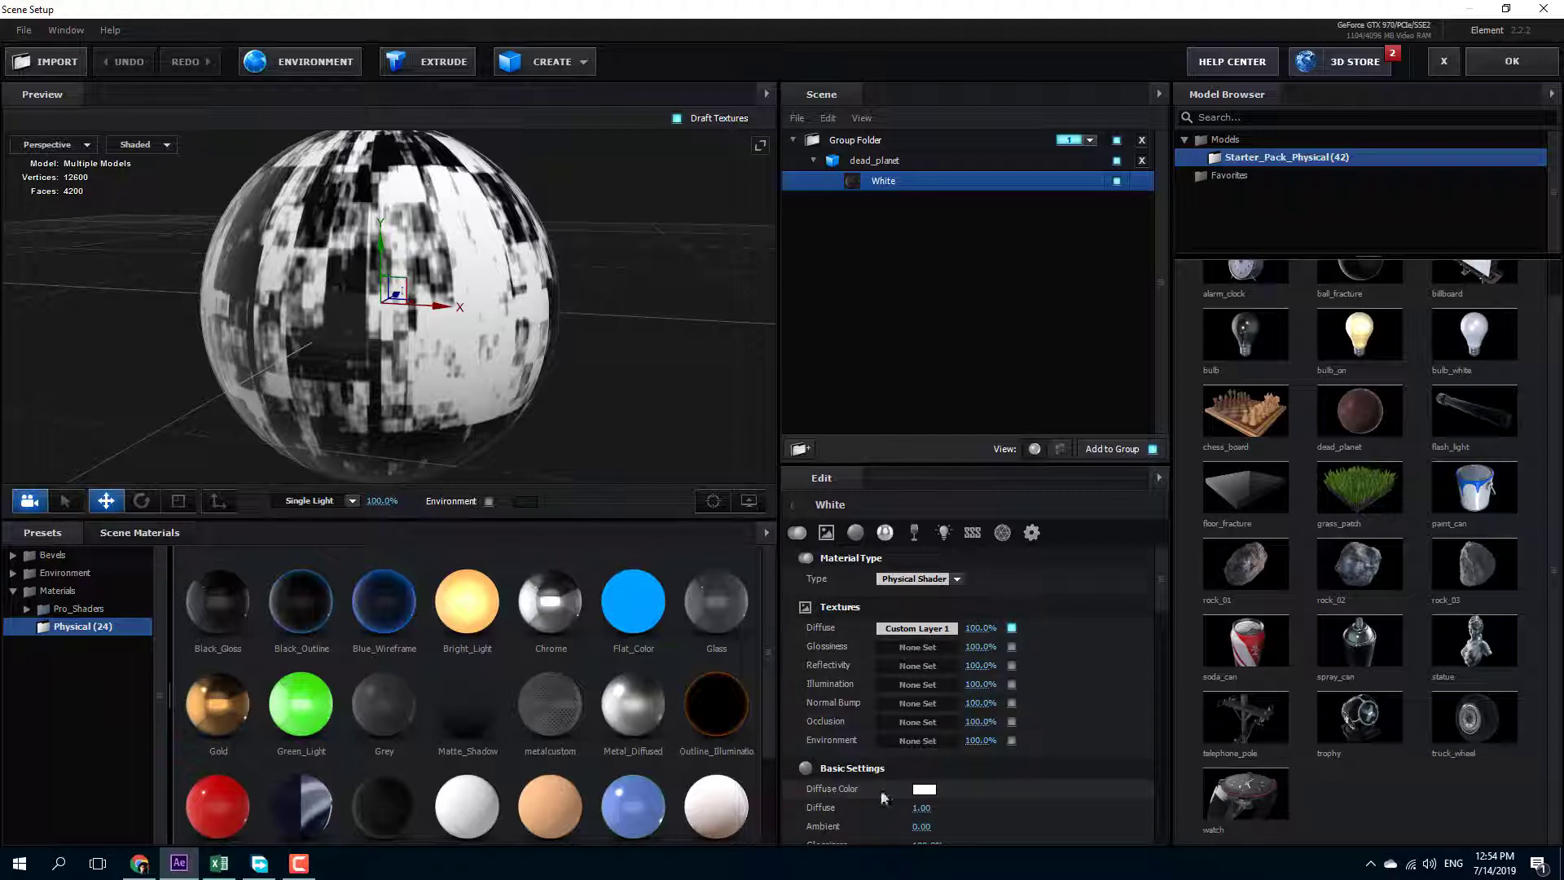
pyautogui.click(924, 788)
pyautogui.moveTo(969, 648); pyautogui.dragTo(877, 628)
pyautogui.moveTo(997, 785); pyautogui.dragTo(1007, 675)
pyautogui.moveTo(867, 627); pyautogui.dragTo(839, 629)
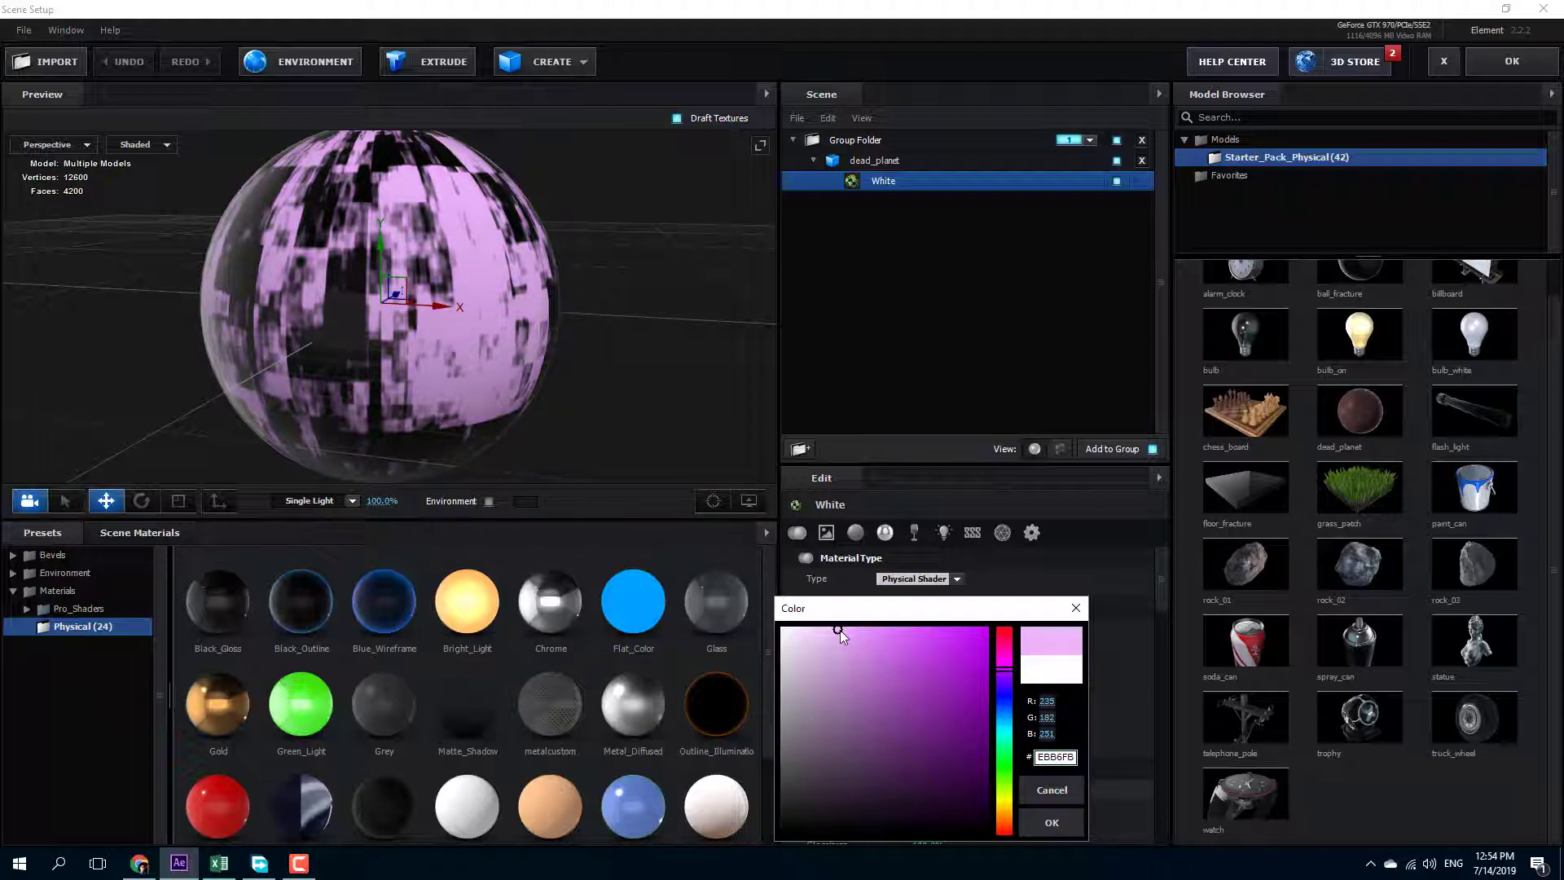
pyautogui.click(1046, 824)
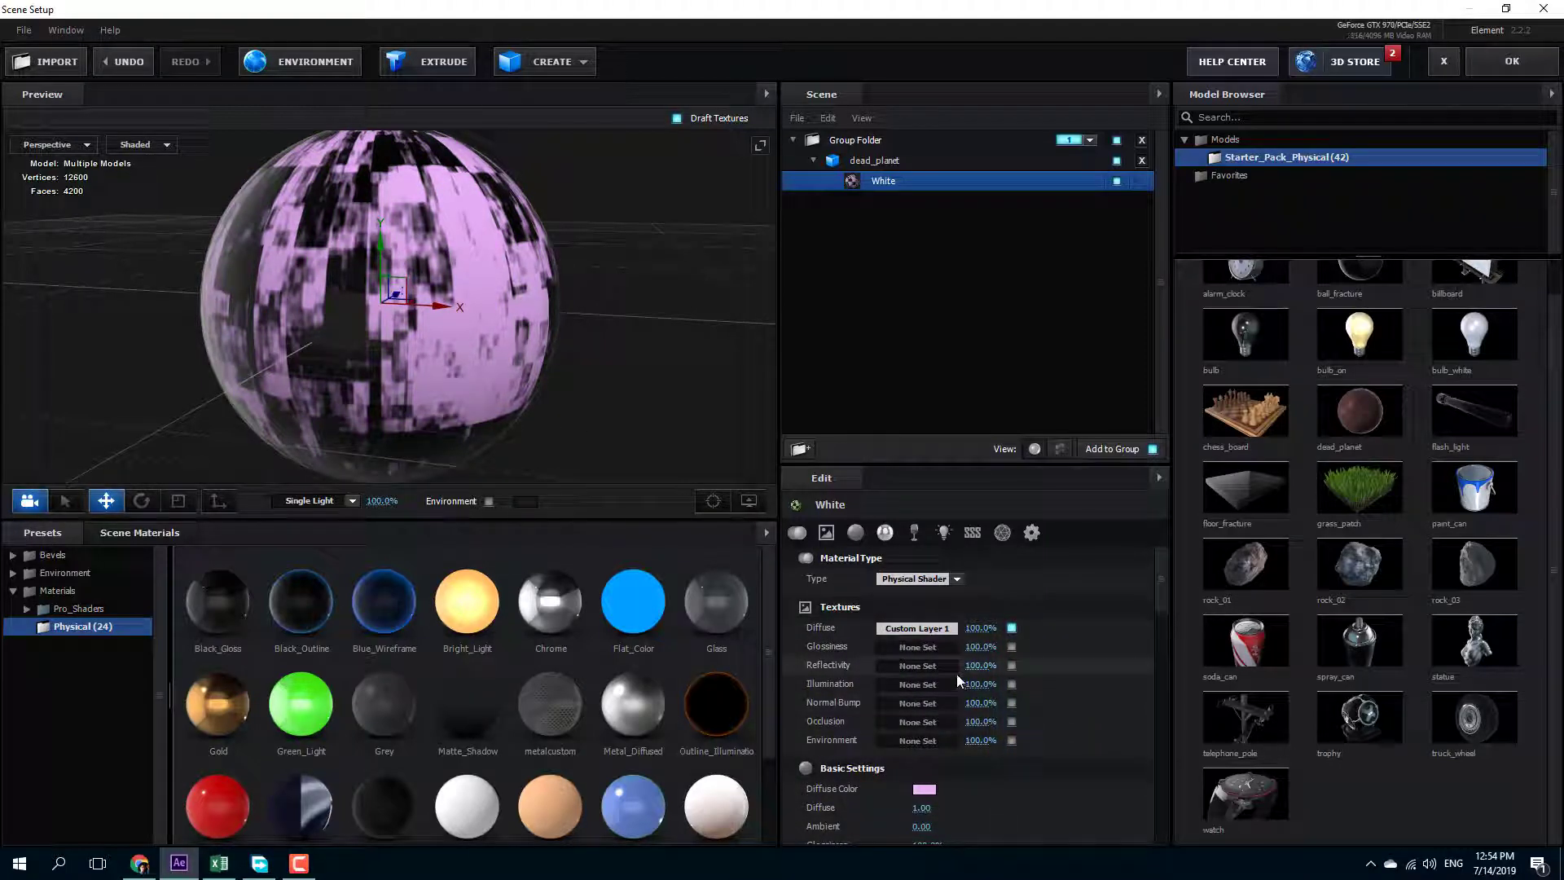
# Load Custom Layer 1 [CustomTexture] into the White material's Normal Bump channel and set its amount to 20%.
pyautogui.click(911, 702)
pyautogui.click(933, 553)
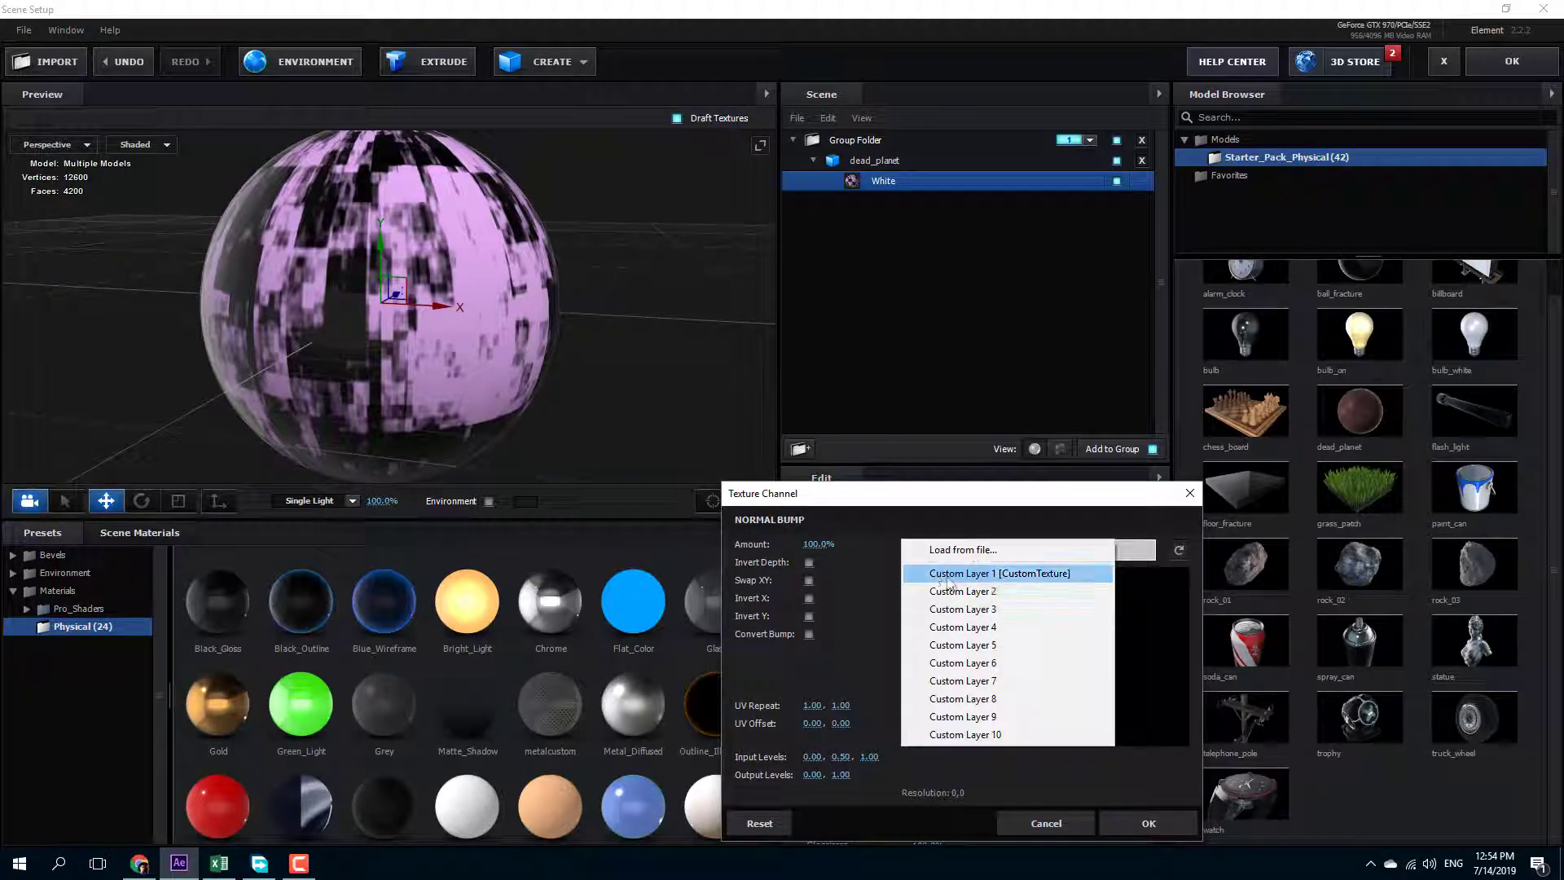
pyautogui.click(986, 565)
pyautogui.click(1148, 824)
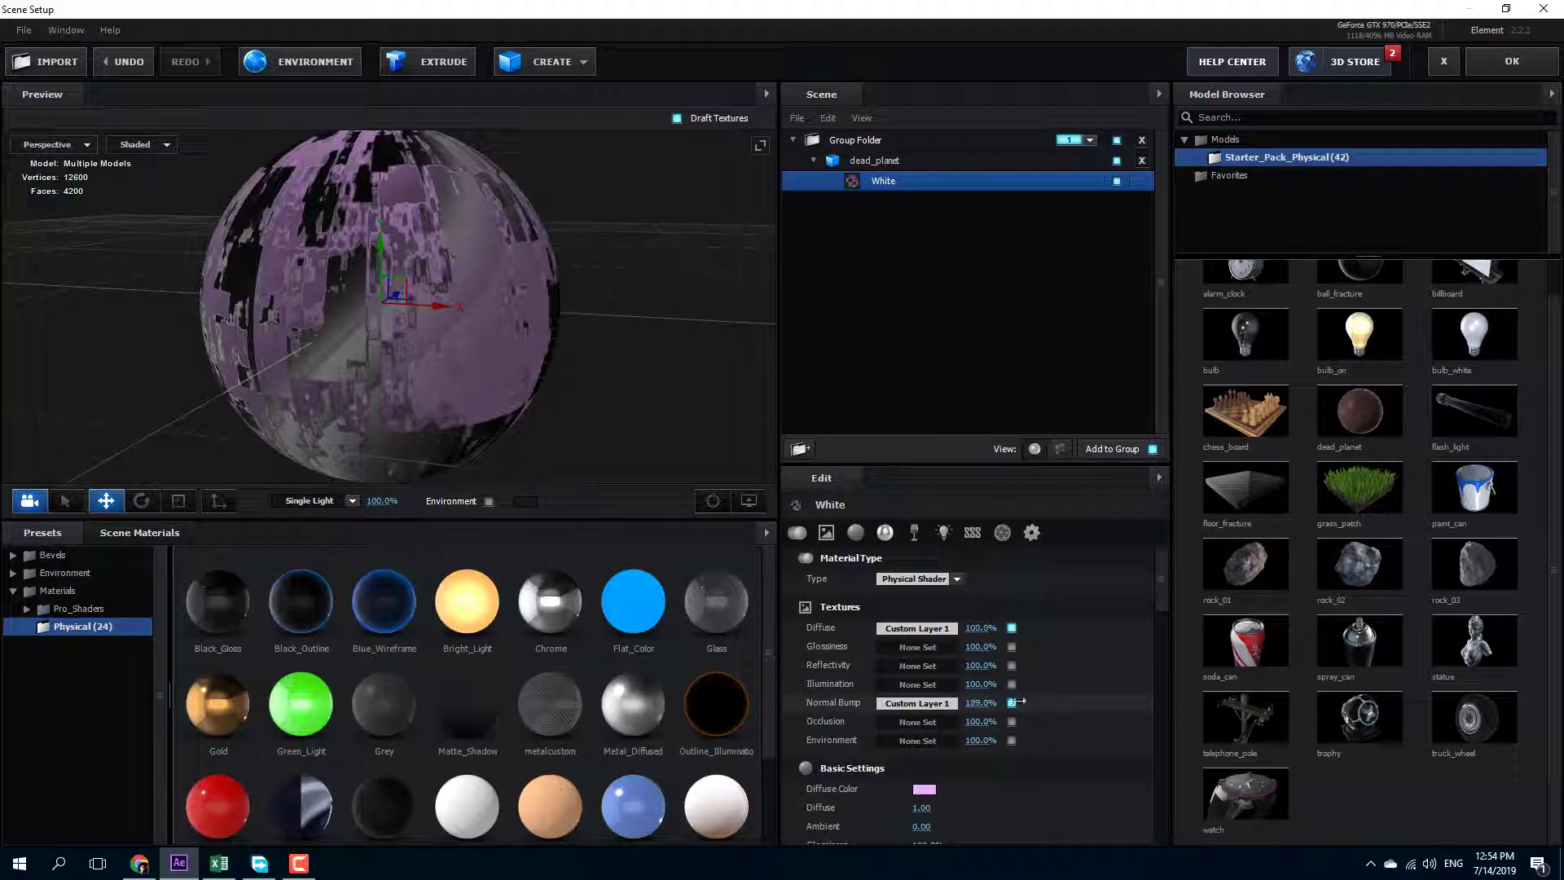
pyautogui.moveTo(1017, 701); pyautogui.dragTo(918, 713)
pyautogui.moveTo(469, 254); pyautogui.dragTo(618, 430)
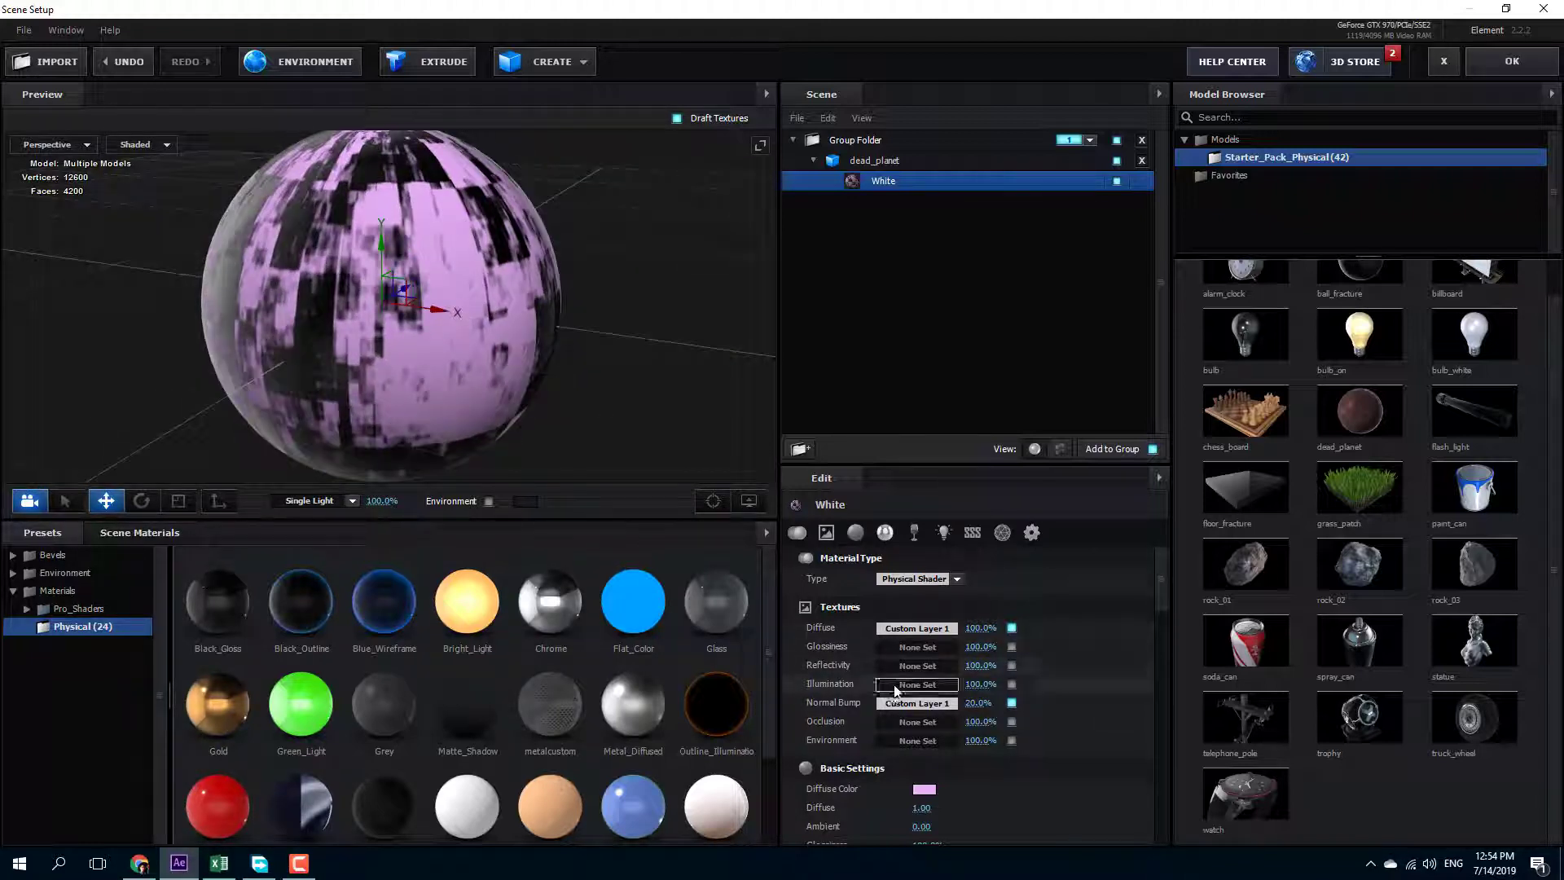
# Load Custom Layer 1 into the White material's Reflectivity texture channel.
pyautogui.click(948, 665)
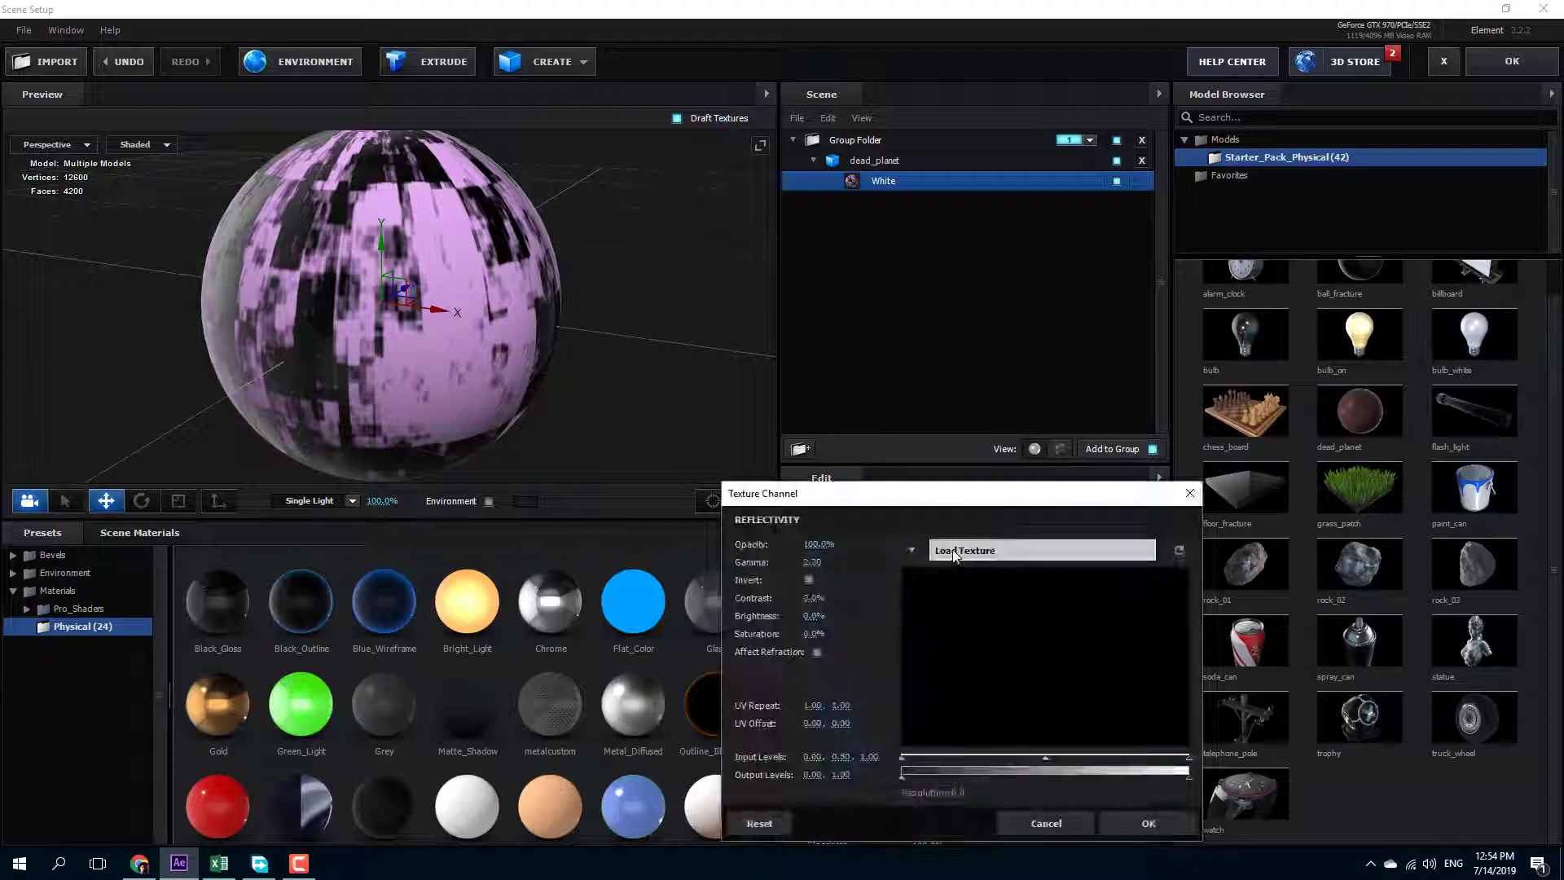
pyautogui.click(1043, 551)
pyautogui.click(1445, 819)
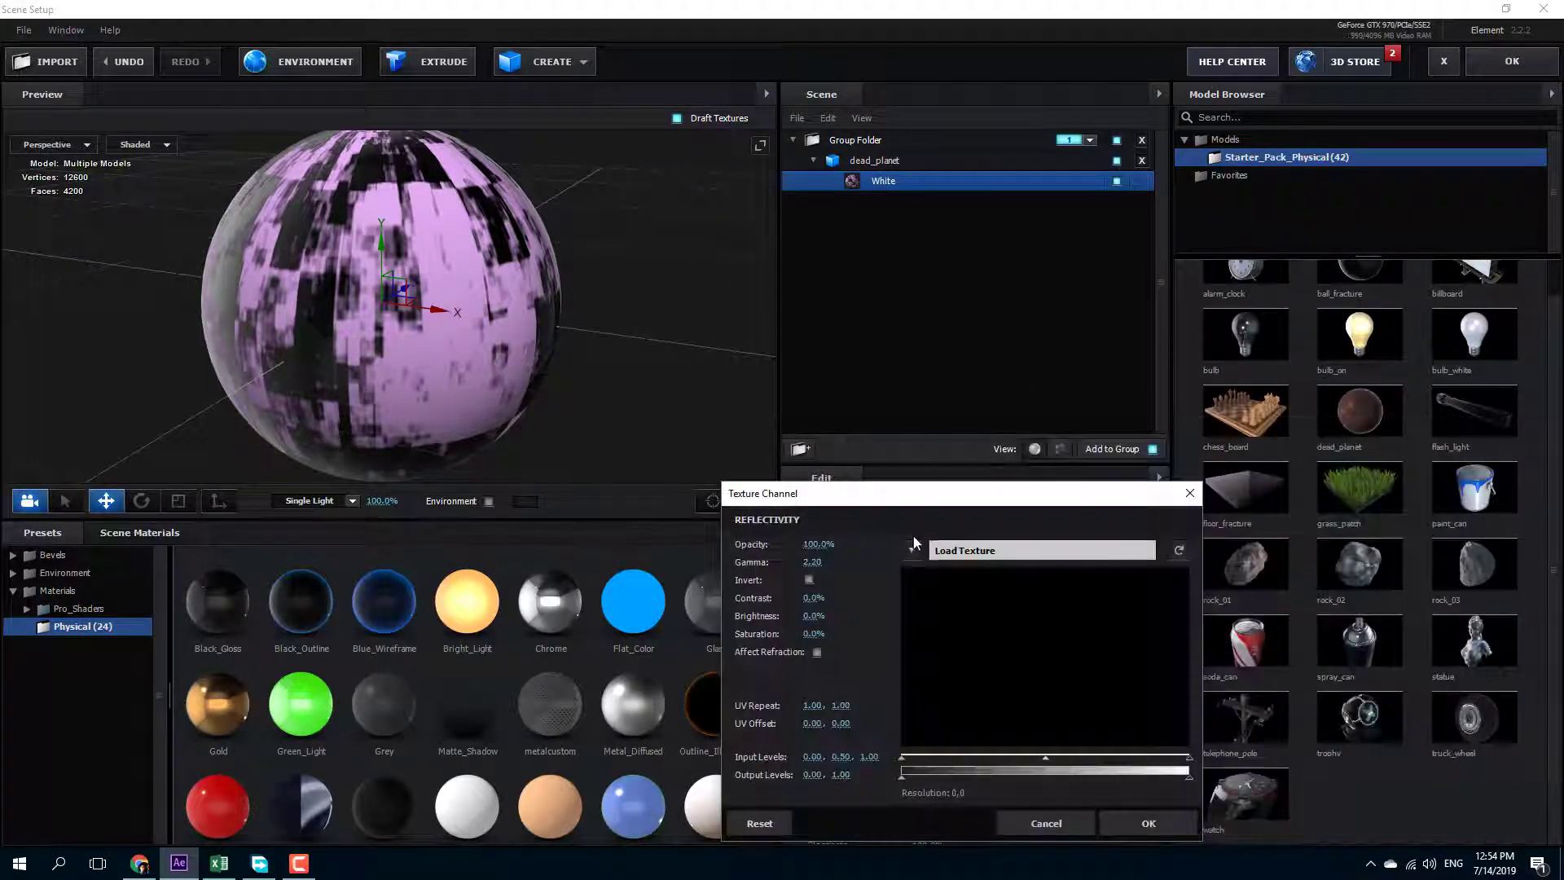
pyautogui.click(1030, 550)
pyautogui.click(1031, 577)
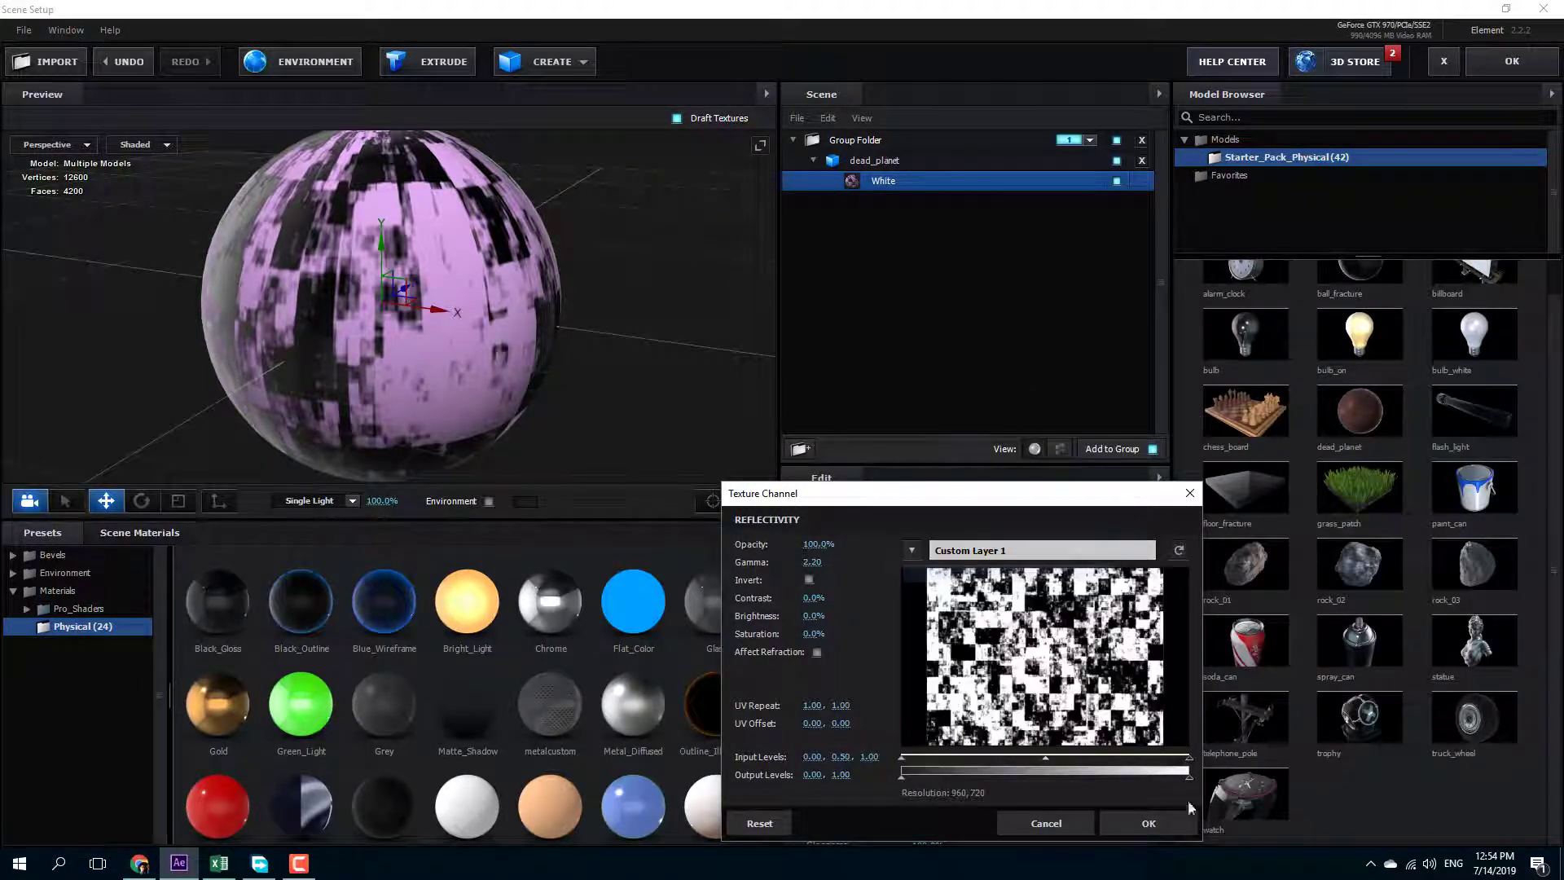
pyautogui.click(1149, 823)
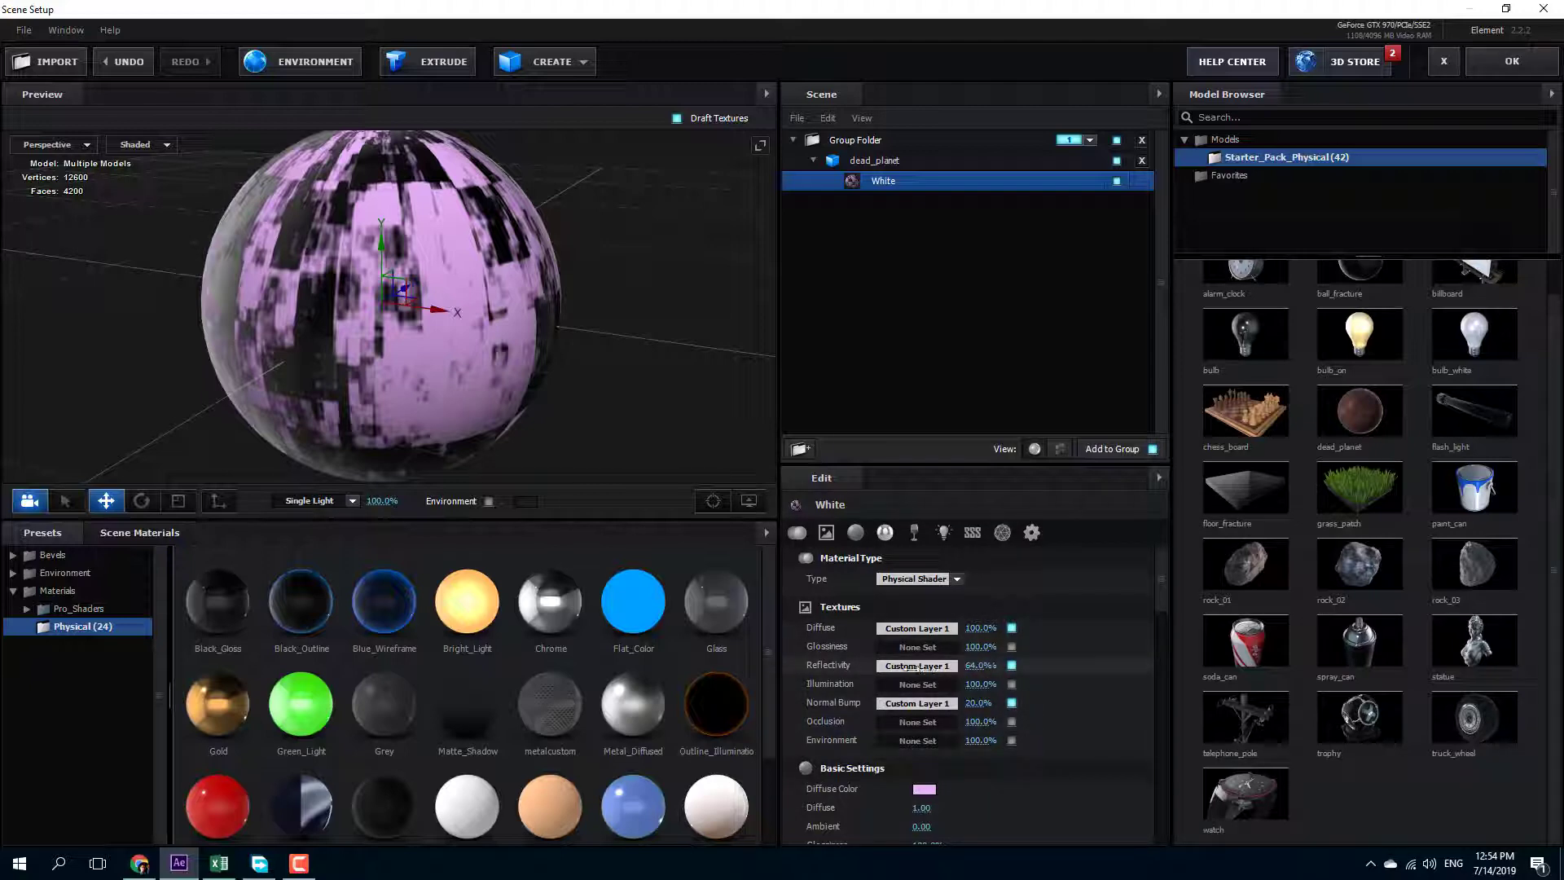
# Load Custom Layer 1 into the White material's Glossiness texture channel and adjust that channel's amount.
pyautogui.click(887, 649)
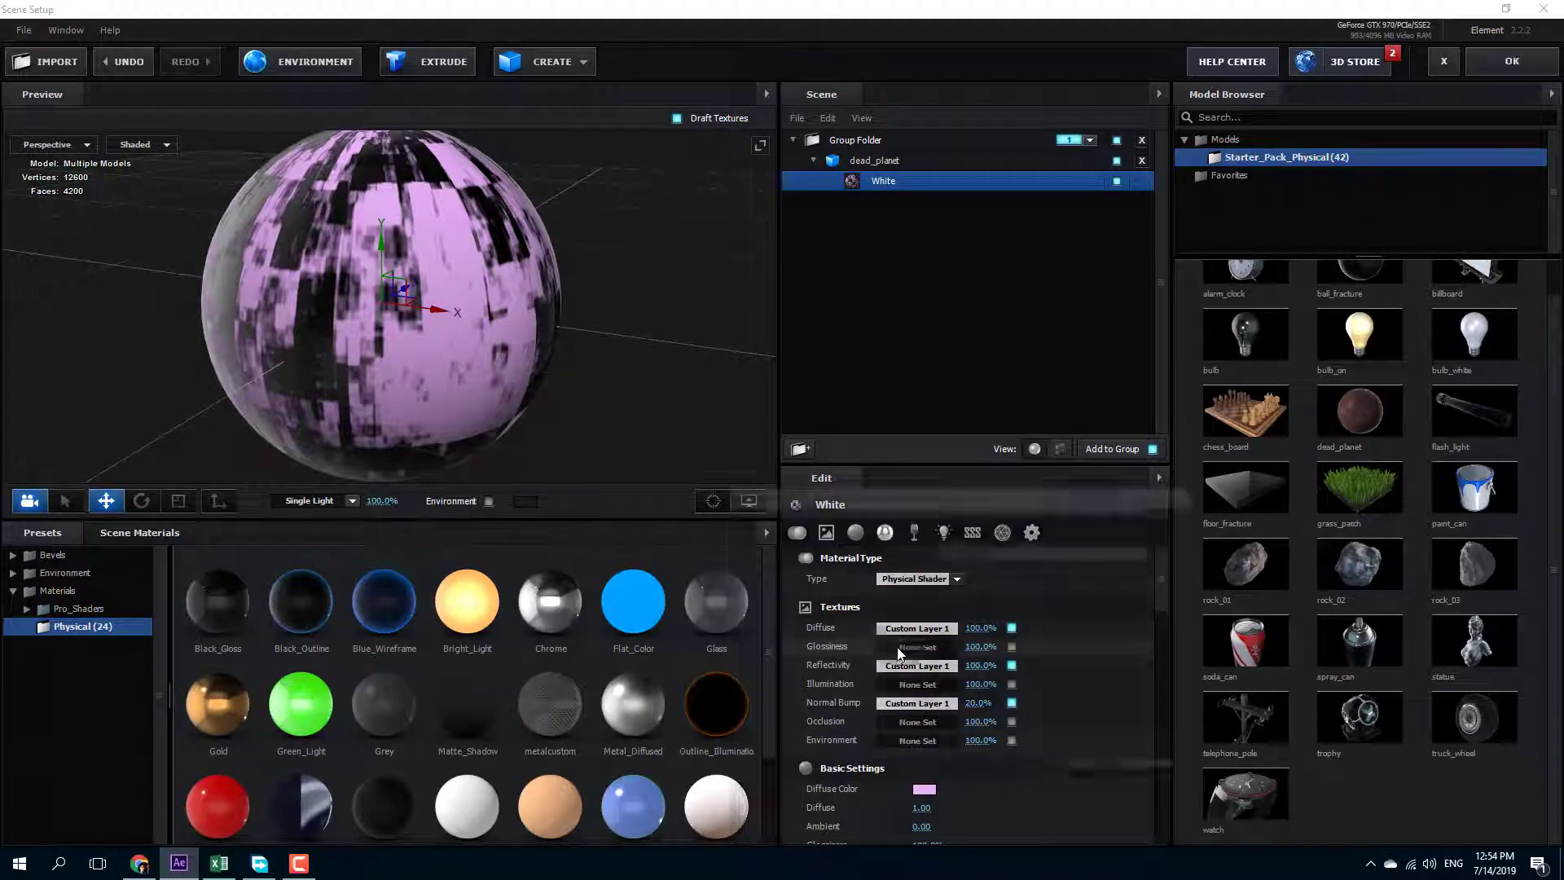
pyautogui.click(912, 551)
pyautogui.click(953, 574)
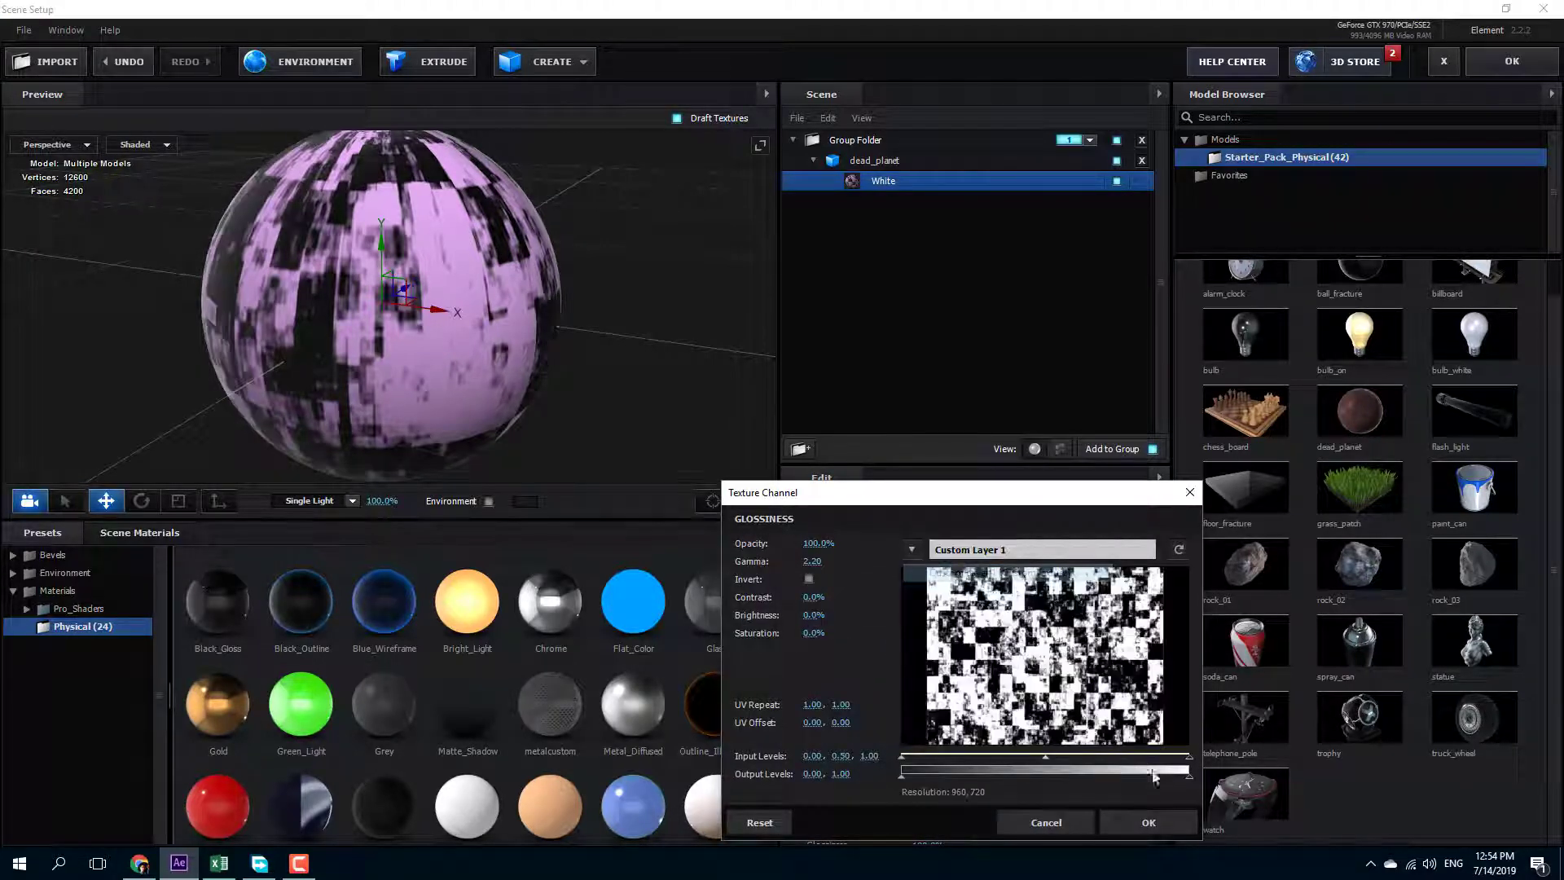
pyautogui.click(1147, 822)
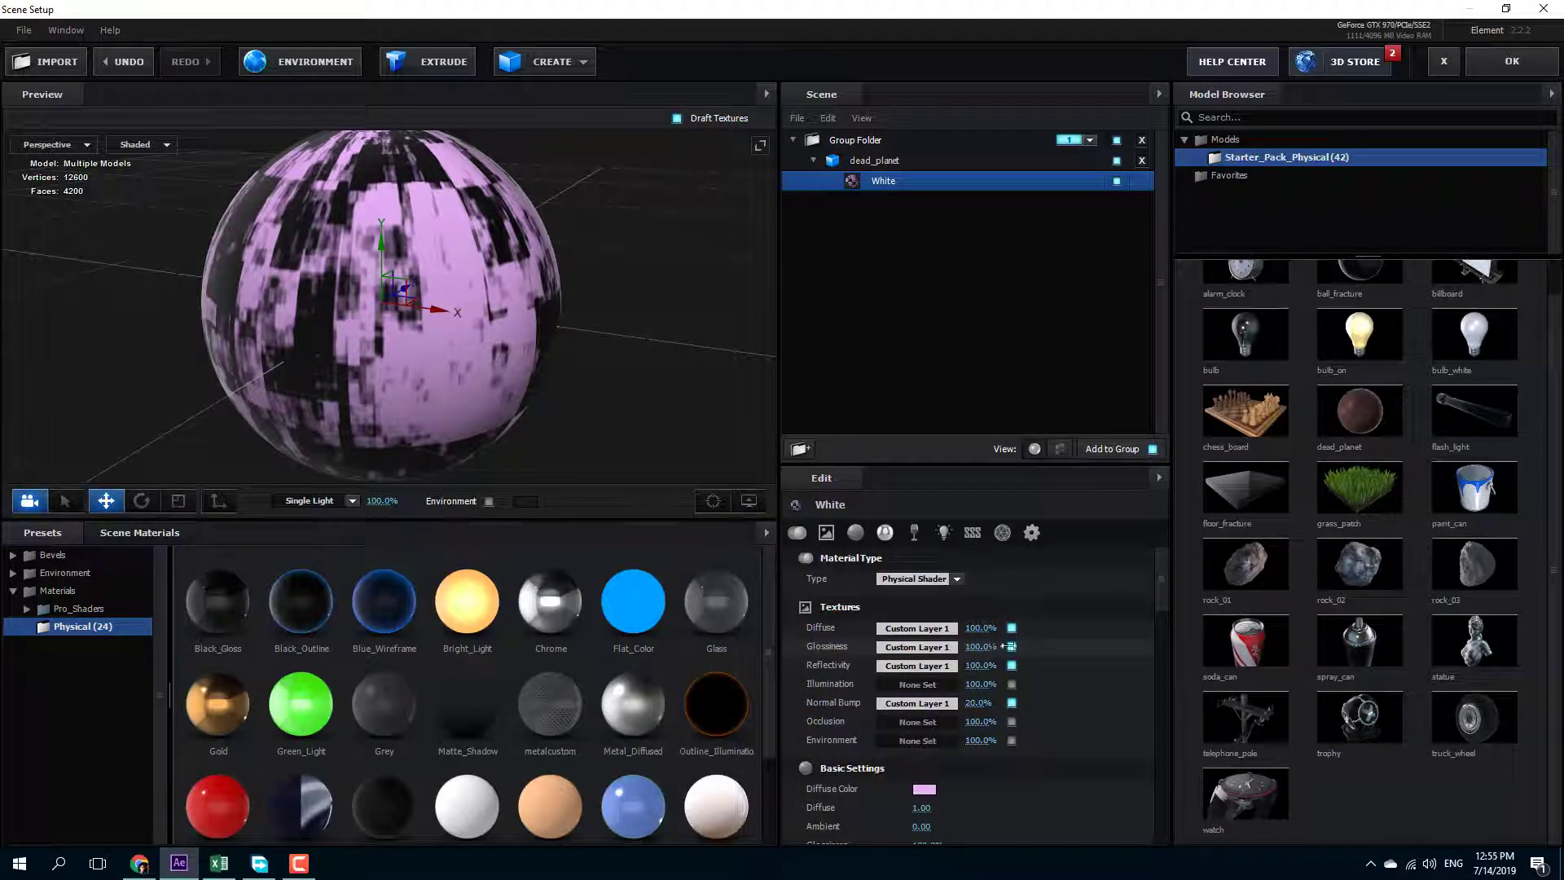
pyautogui.moveTo(1008, 646); pyautogui.dragTo(961, 646)
pyautogui.moveTo(570, 326); pyautogui.dragTo(657, 492)
# Set the White material's Diffuse to 3.57 and its Ambient to 0.46 in the Basic Settings.
pyautogui.scroll(-3, 945, 677)
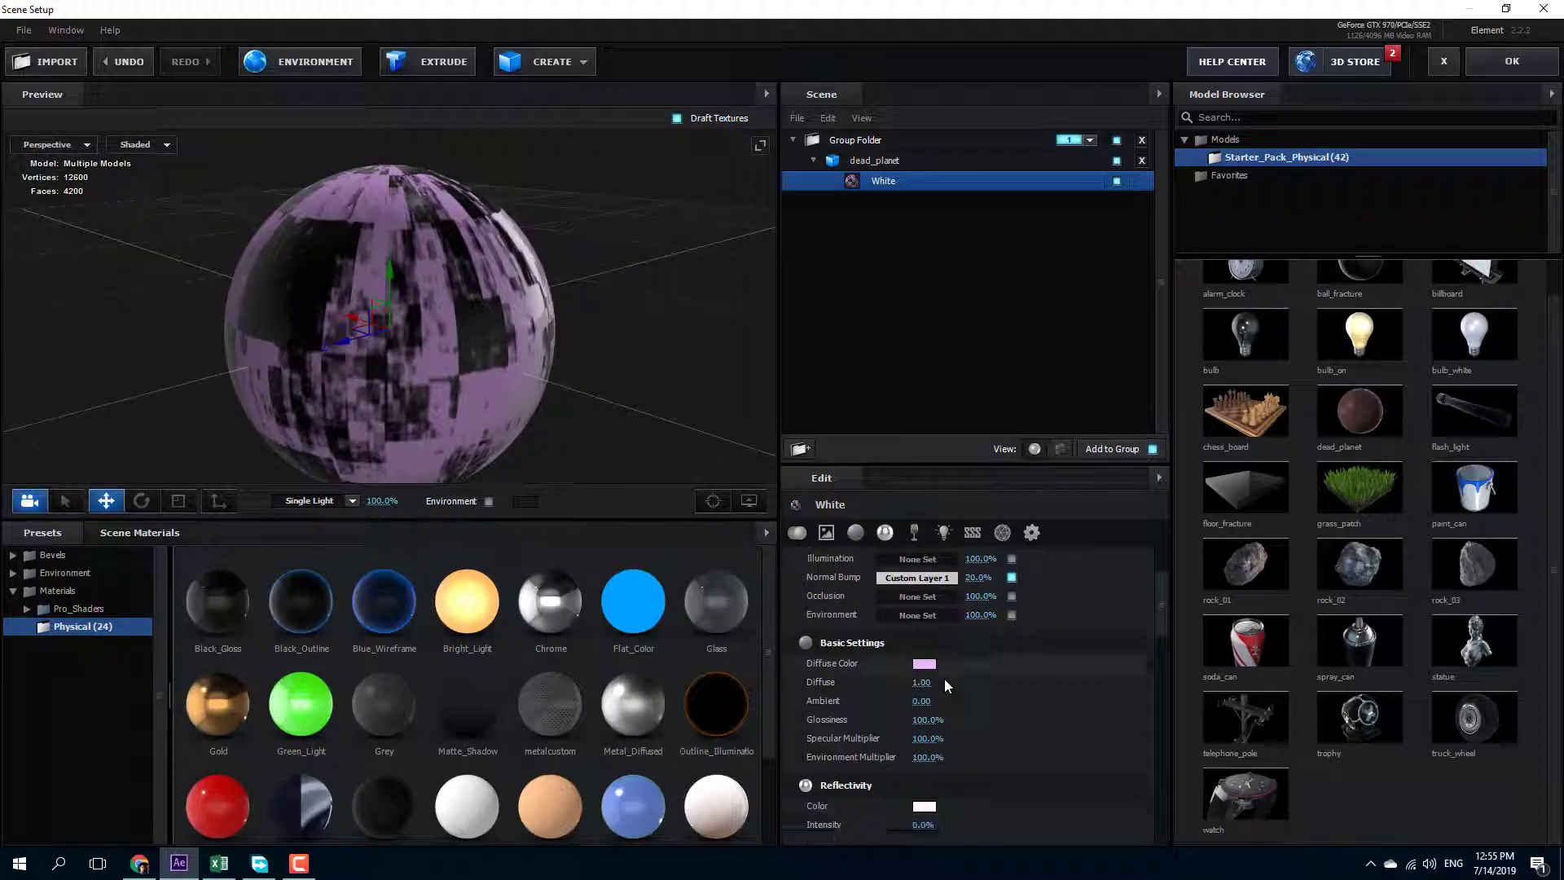
pyautogui.scroll(-1, 945, 677)
pyautogui.moveTo(921, 636); pyautogui.dragTo(1124, 633)
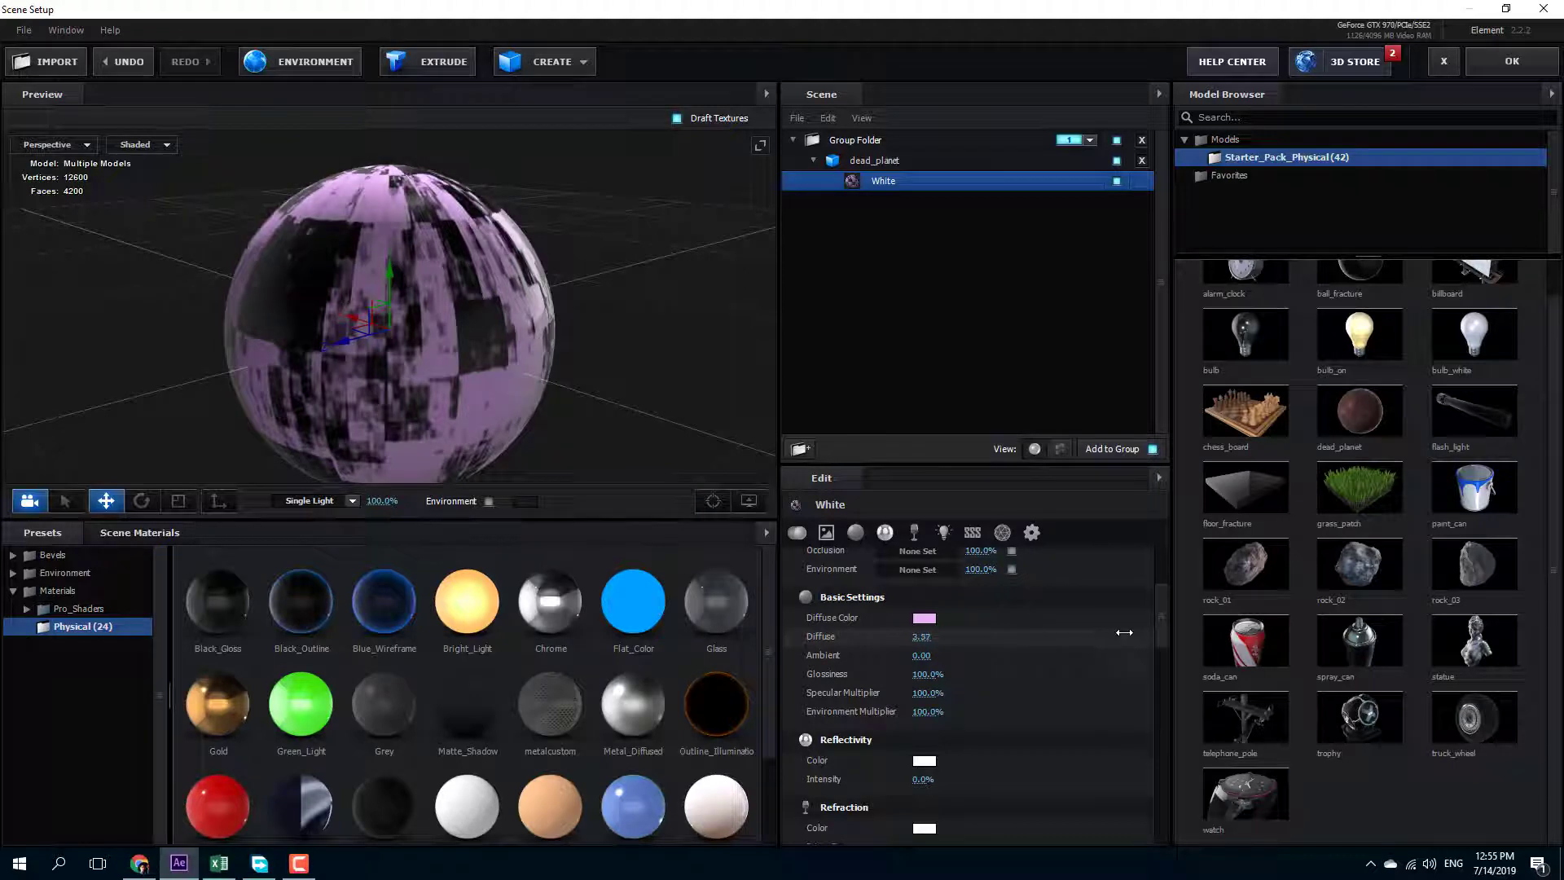
pyautogui.moveTo(569, 325); pyautogui.dragTo(497, 334)
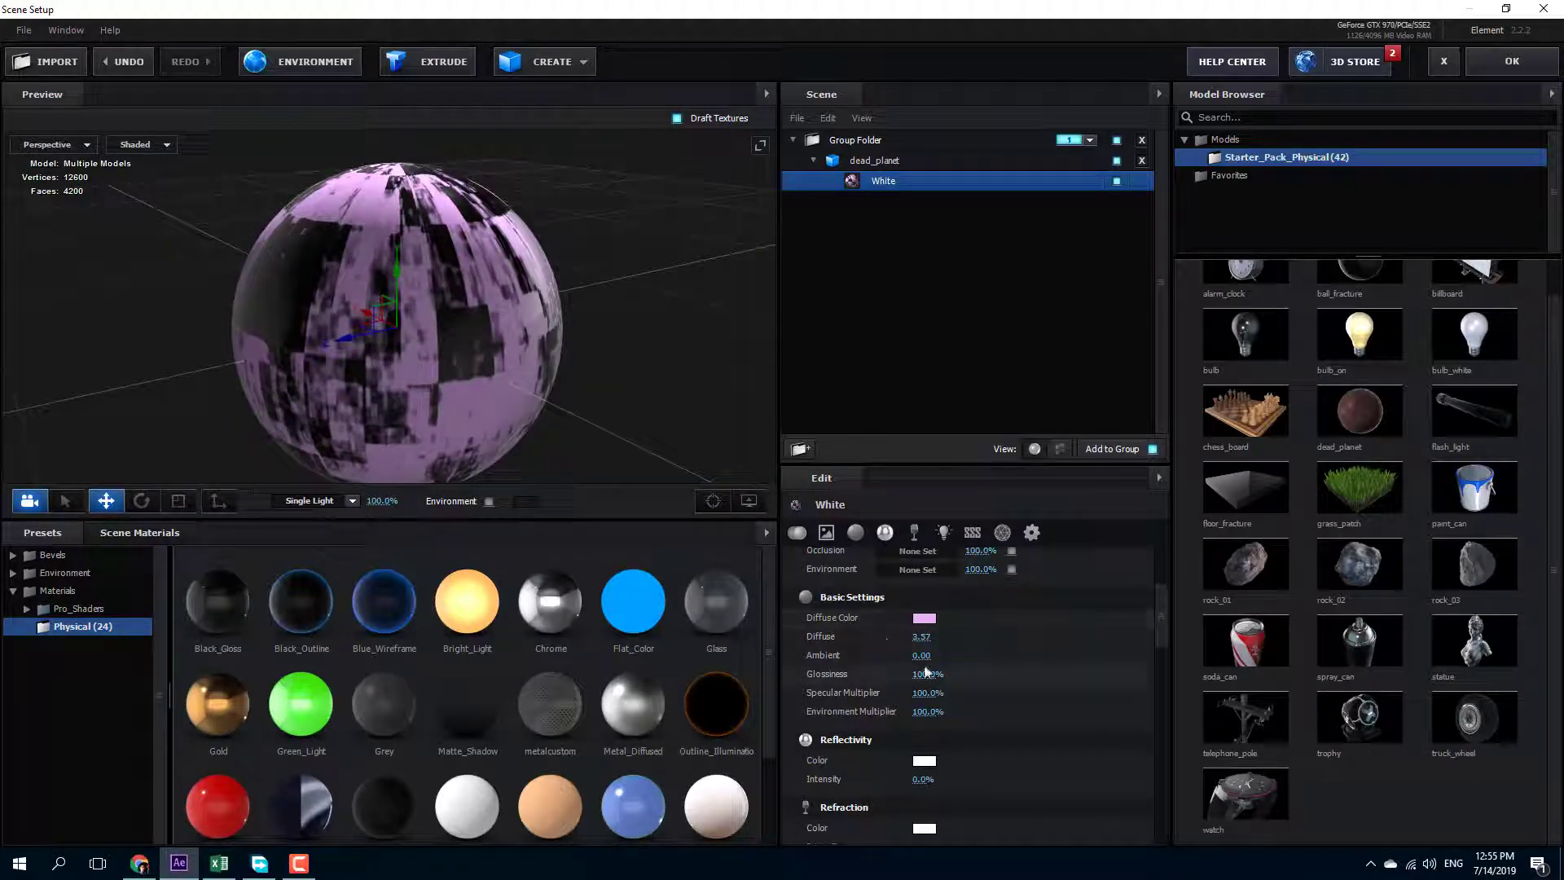
pyautogui.moveTo(872, 657)
pyautogui.mouseDown()
pyautogui.moveTo(949, 694)
pyautogui.moveTo(945, 680)
pyautogui.moveTo(1183, 671)
pyautogui.mouseUp()
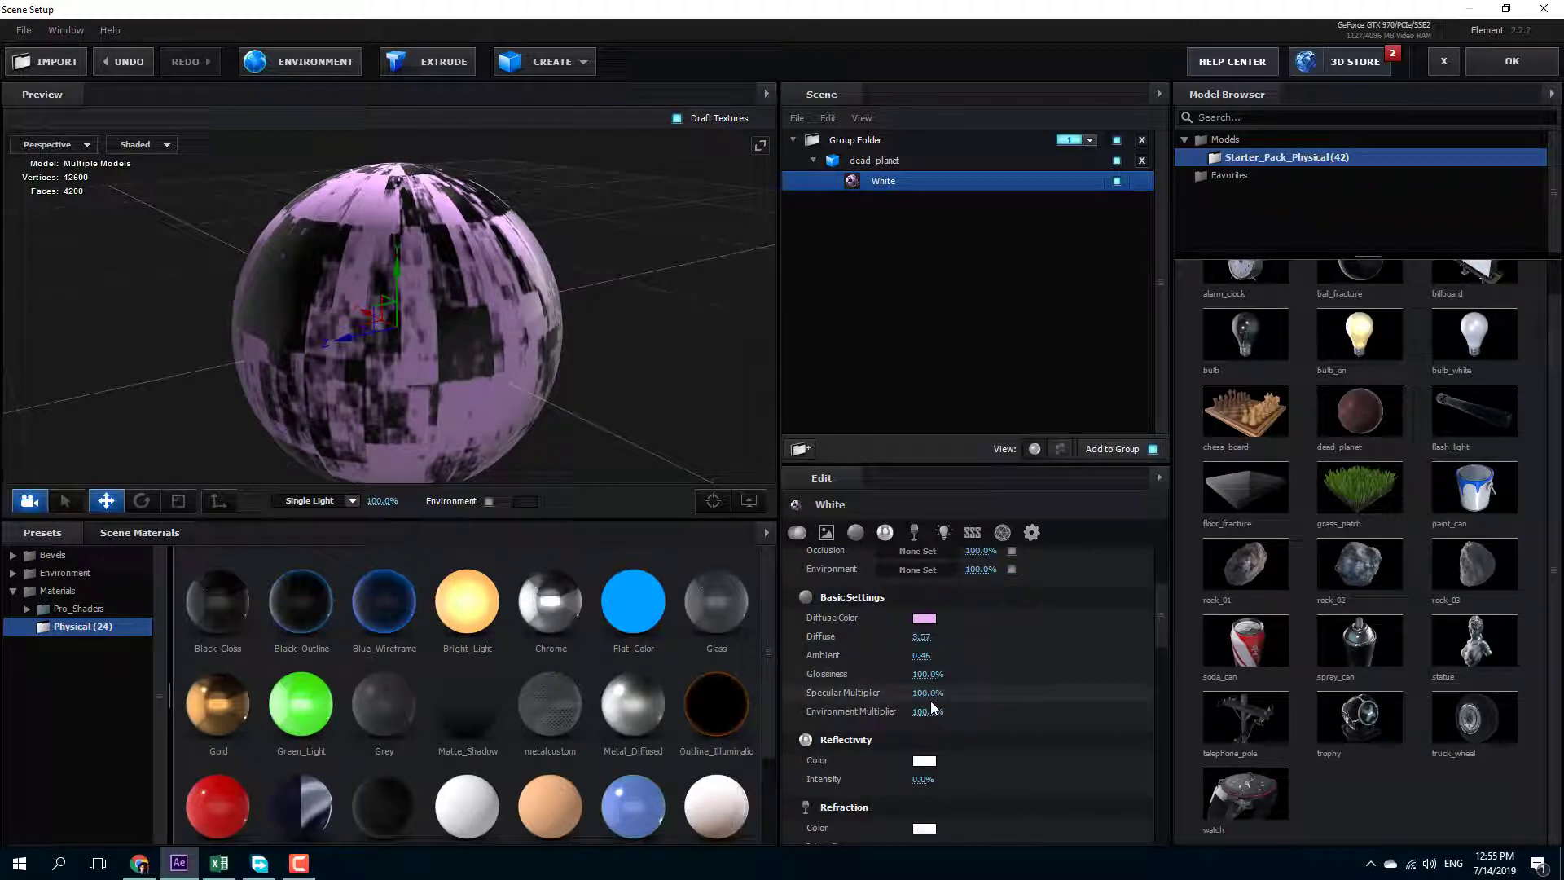
pyautogui.moveTo(642, 455); pyautogui.dragTo(582, 346)
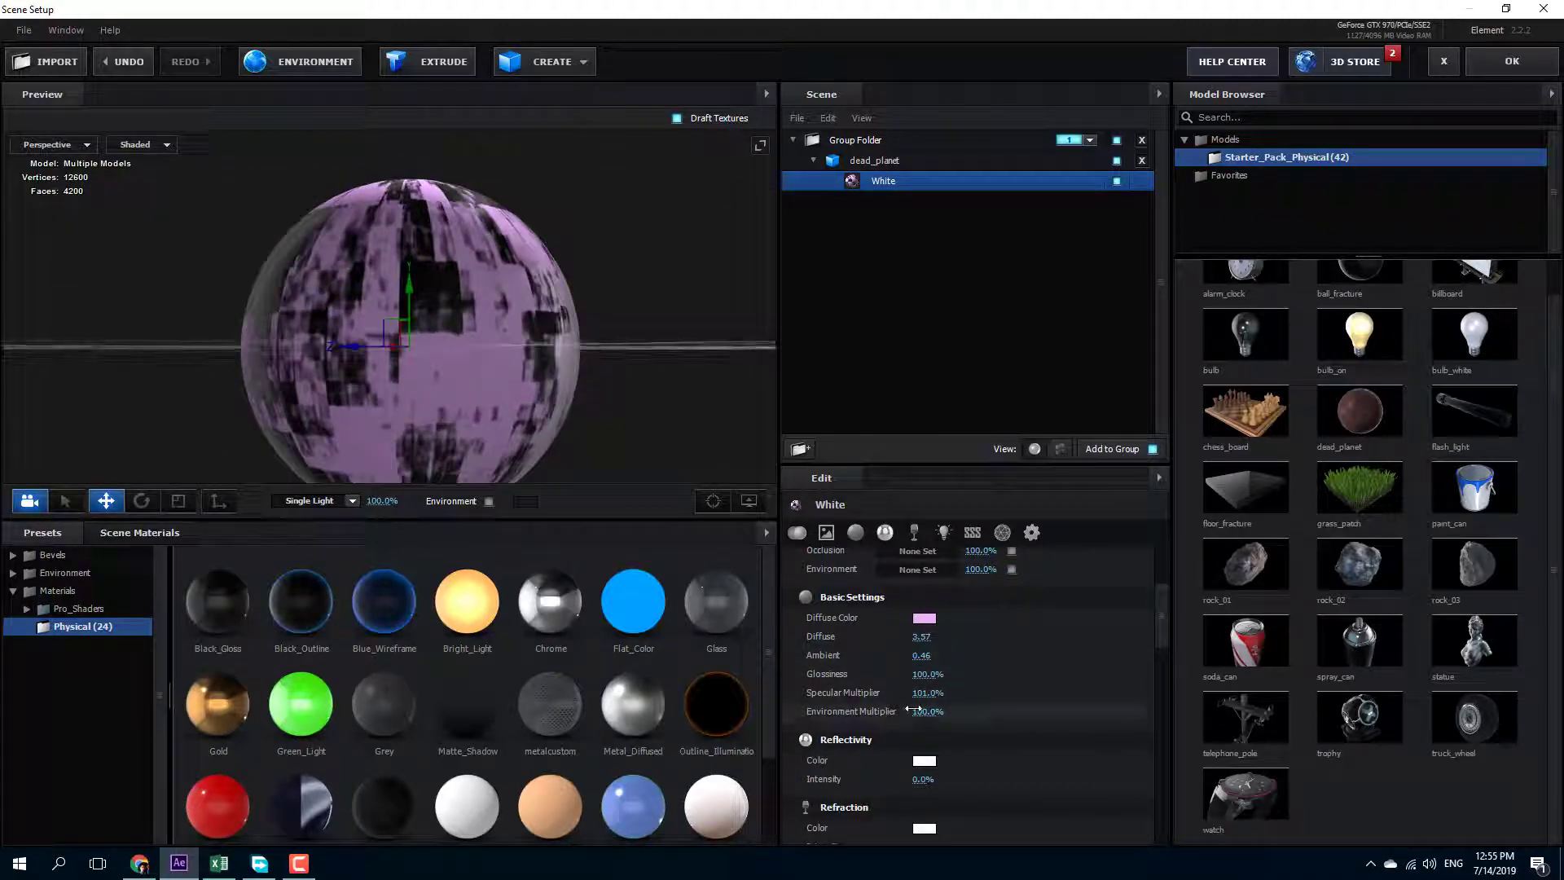
# Set the White material's Reflectivity Color to a light violet-blue and its Reflectivity Intensity to 60%.
pyautogui.scroll(-1, 925, 722)
pyautogui.click(926, 705)
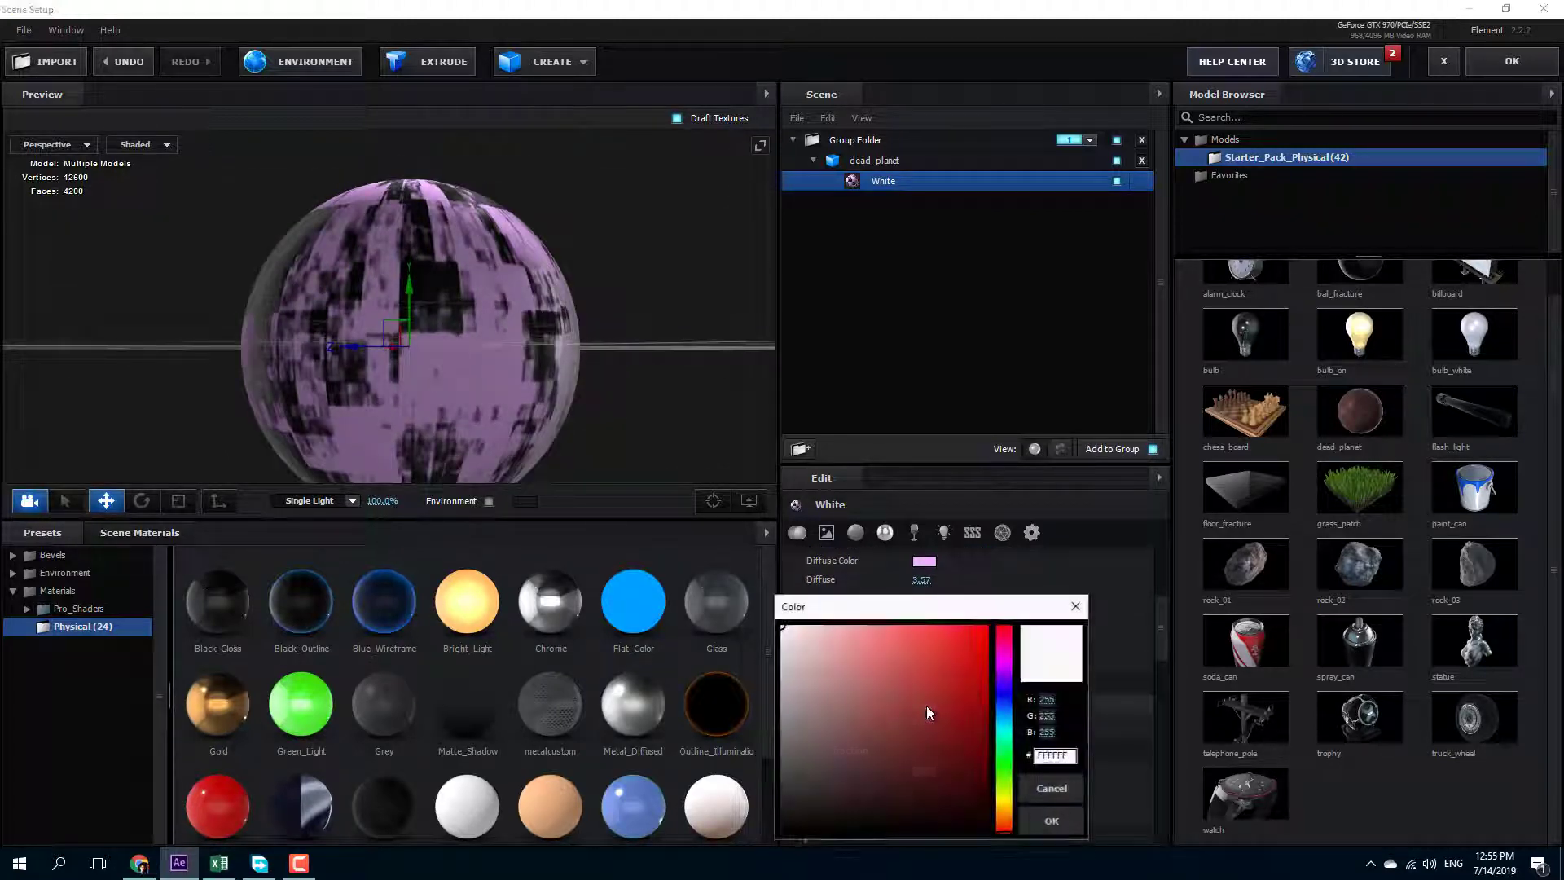
pyautogui.click(814, 625)
pyautogui.click(1008, 708)
pyautogui.click(880, 638)
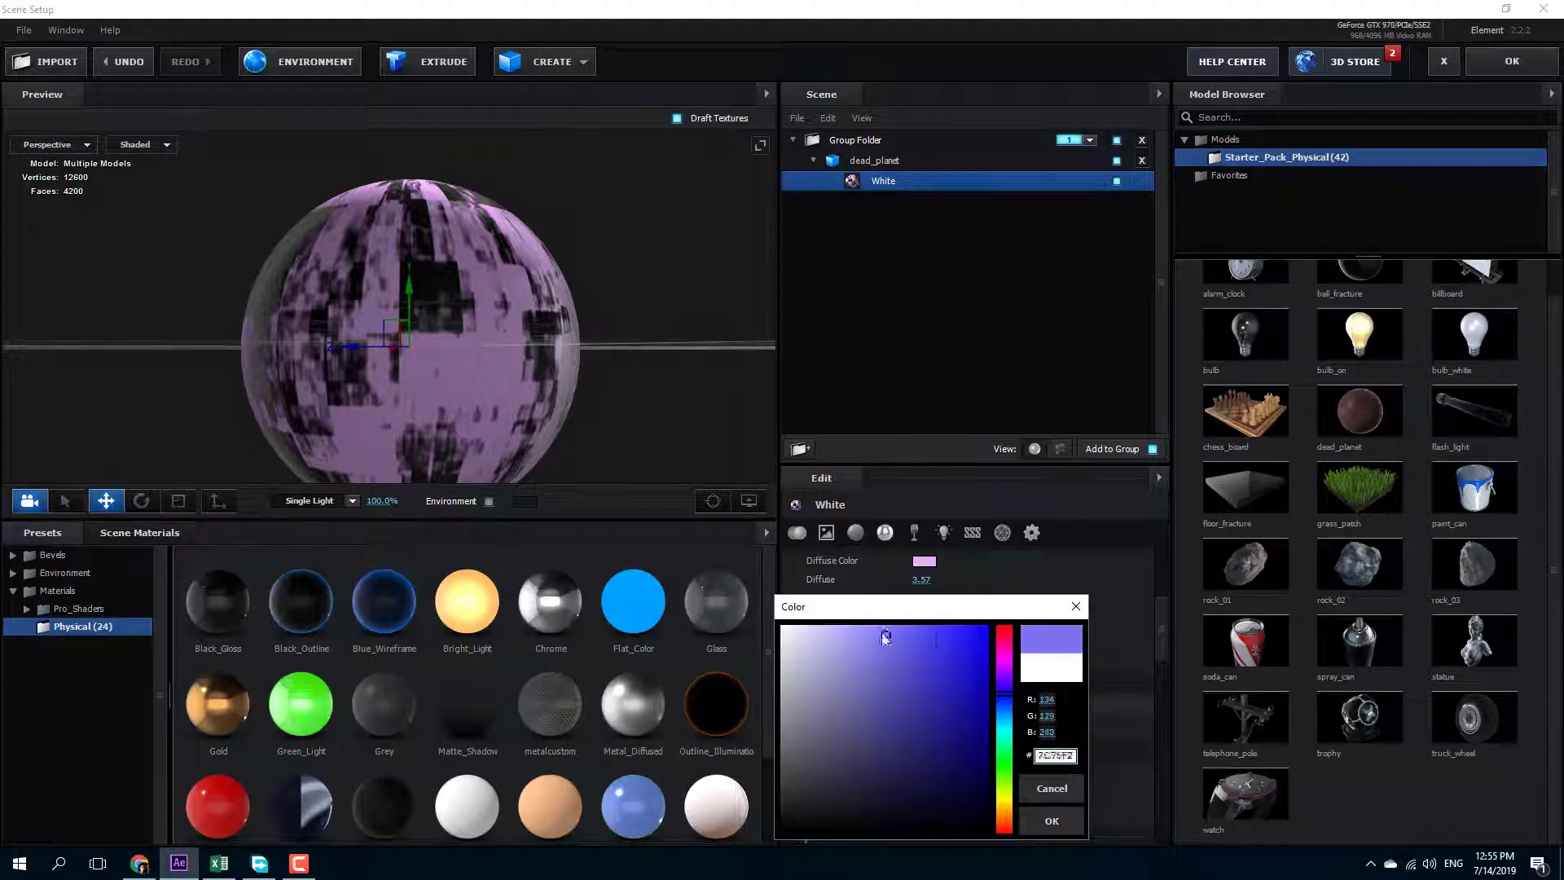
pyautogui.click(1051, 821)
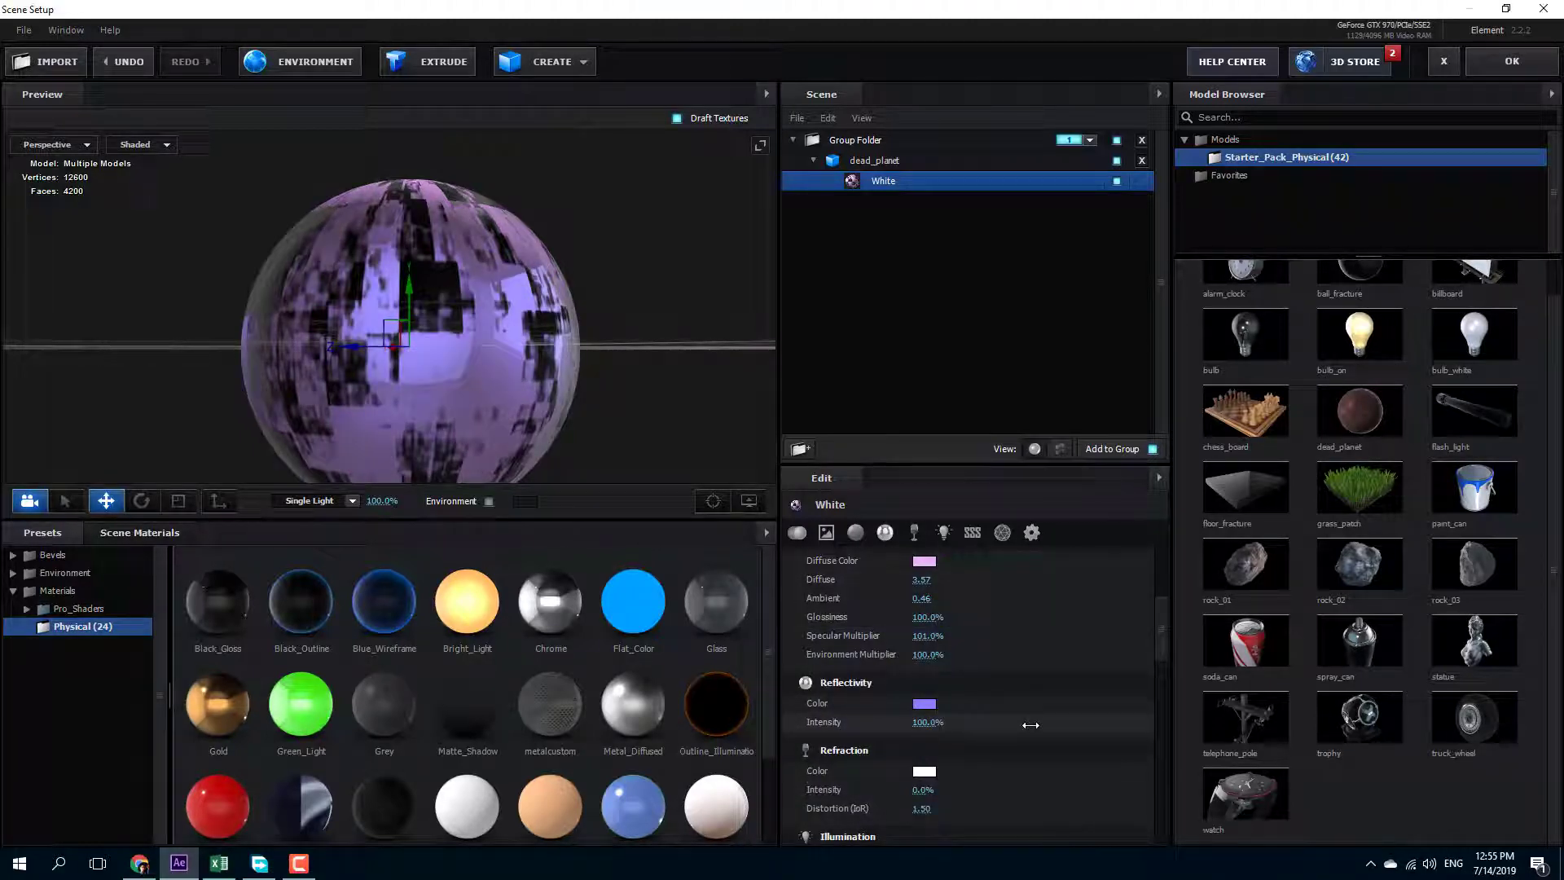
pyautogui.moveTo(972, 724); pyautogui.dragTo(1001, 724)
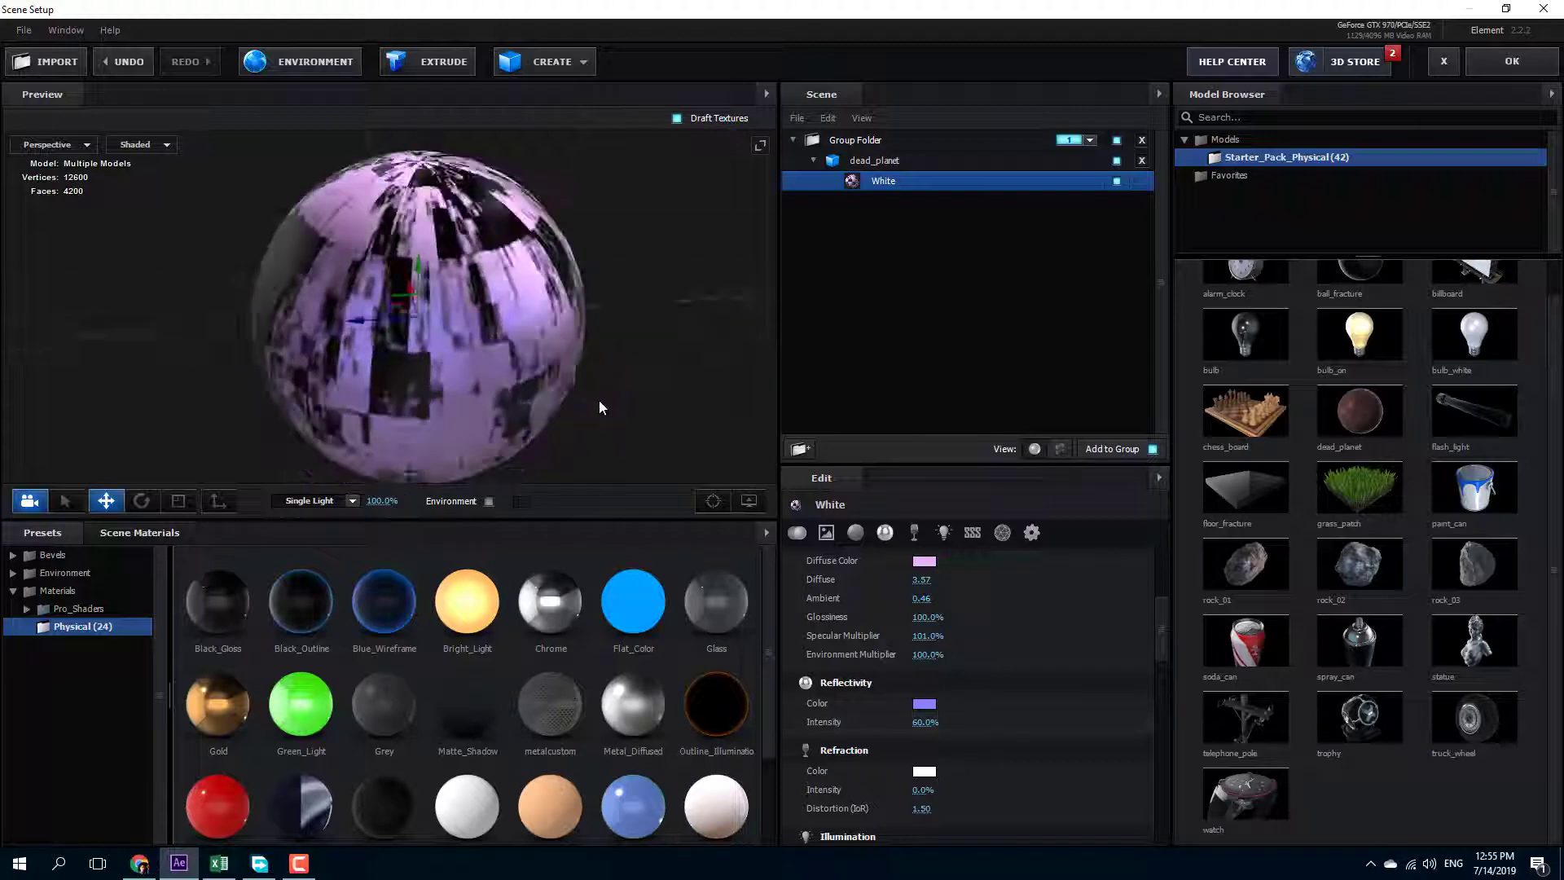
pyautogui.moveTo(627, 320); pyautogui.dragTo(744, 363)
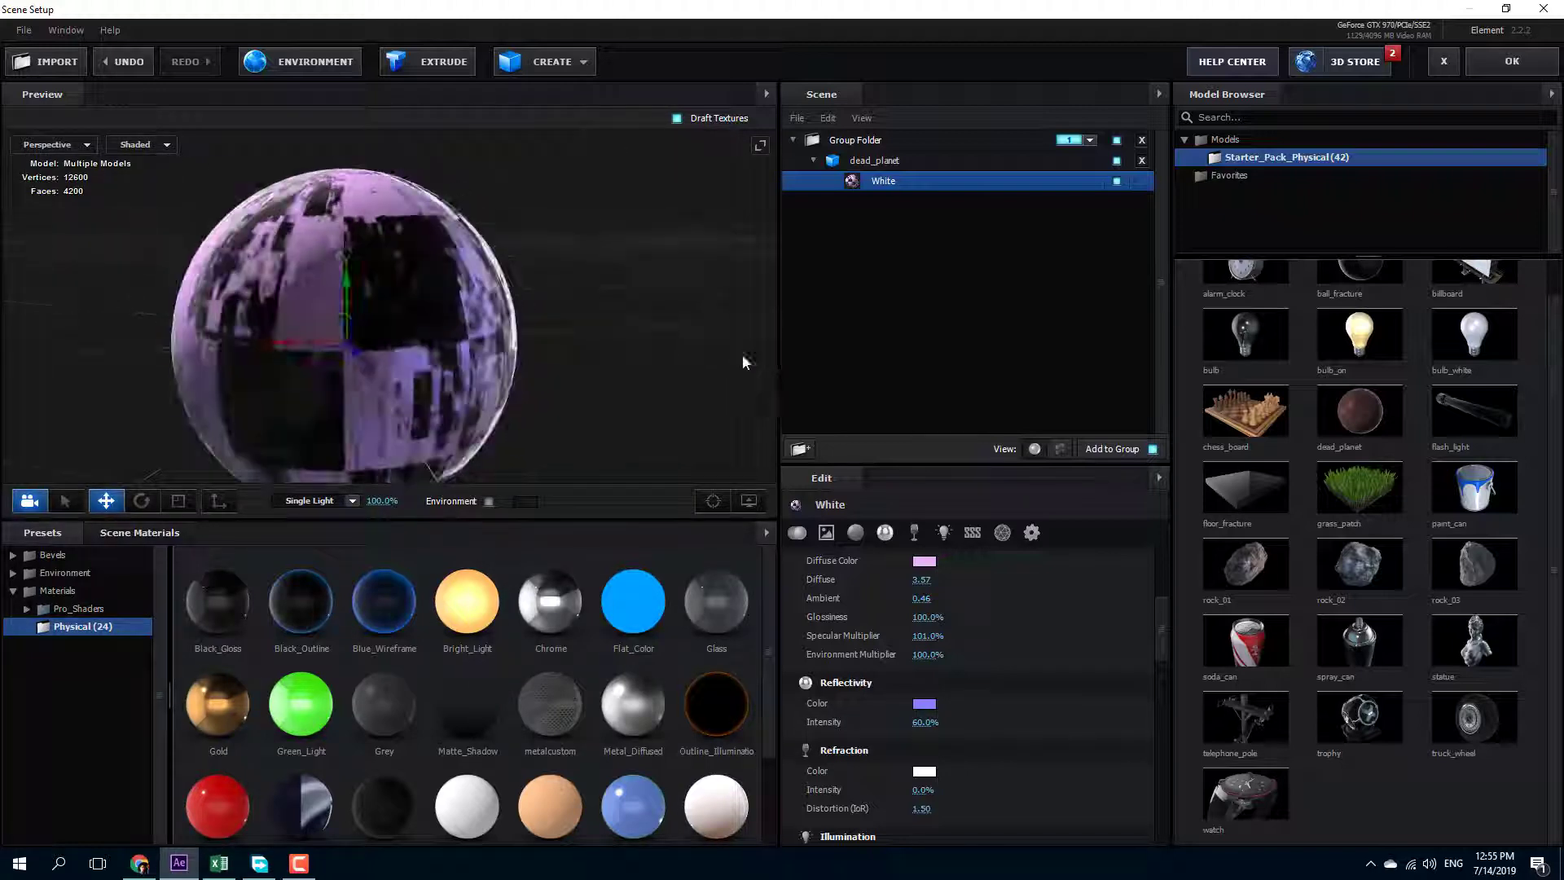
# Set the White material's Refraction Intensity to 4% and its Distortion (IoR) to 1.87.
pyautogui.scroll(-3, 934, 707)
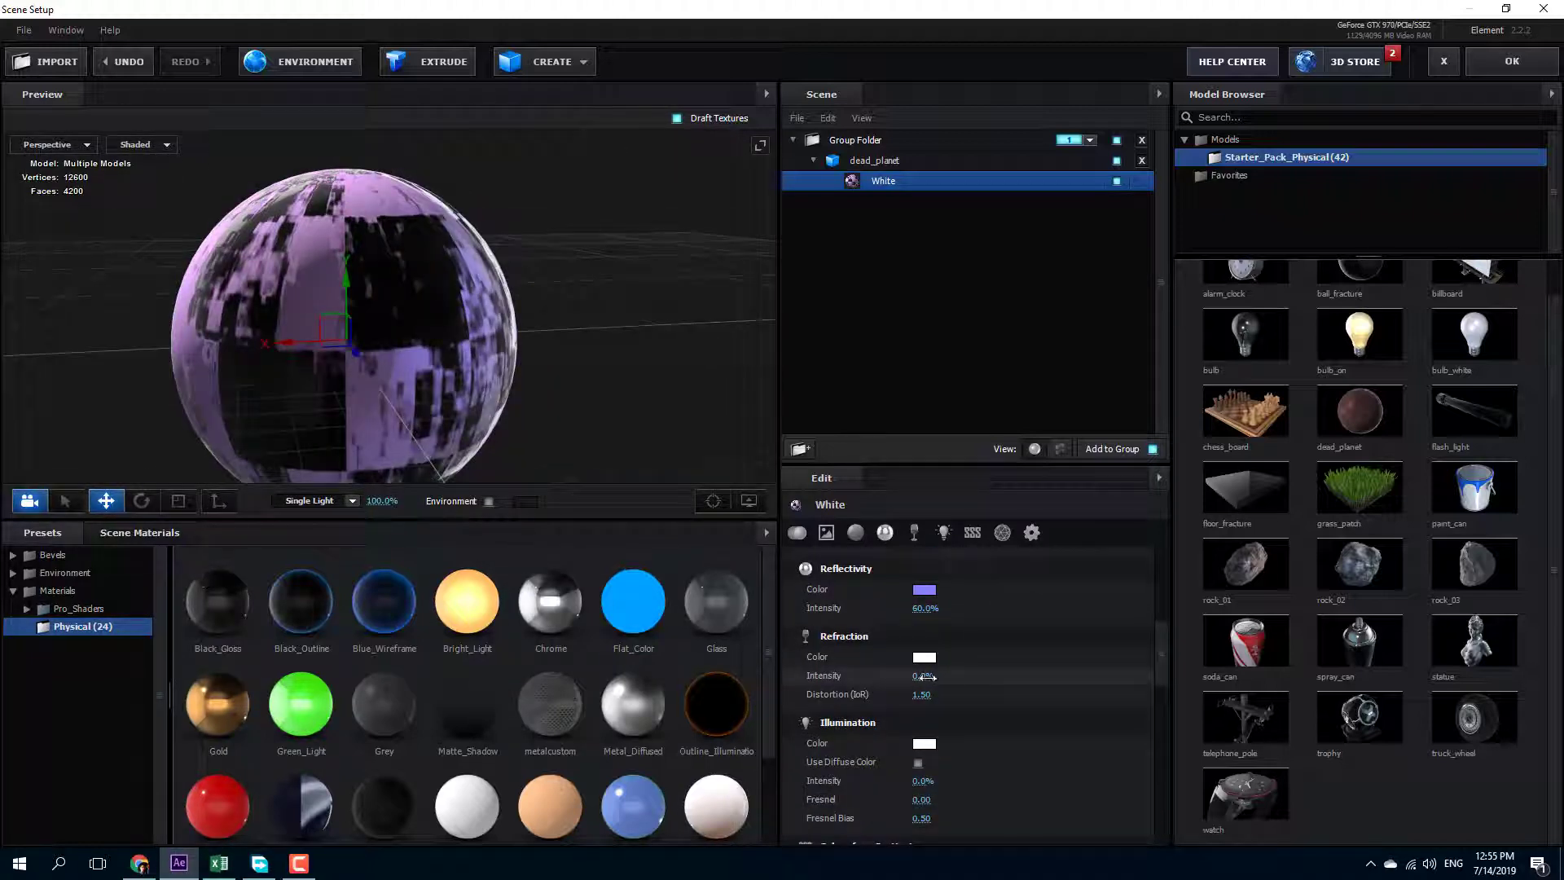
pyautogui.moveTo(923, 676)
pyautogui.mouseDown()
pyautogui.moveTo(967, 679)
pyautogui.moveTo(914, 681)
pyautogui.moveTo(937, 703)
pyautogui.mouseUp()
pyautogui.scroll(-3, 951, 751)
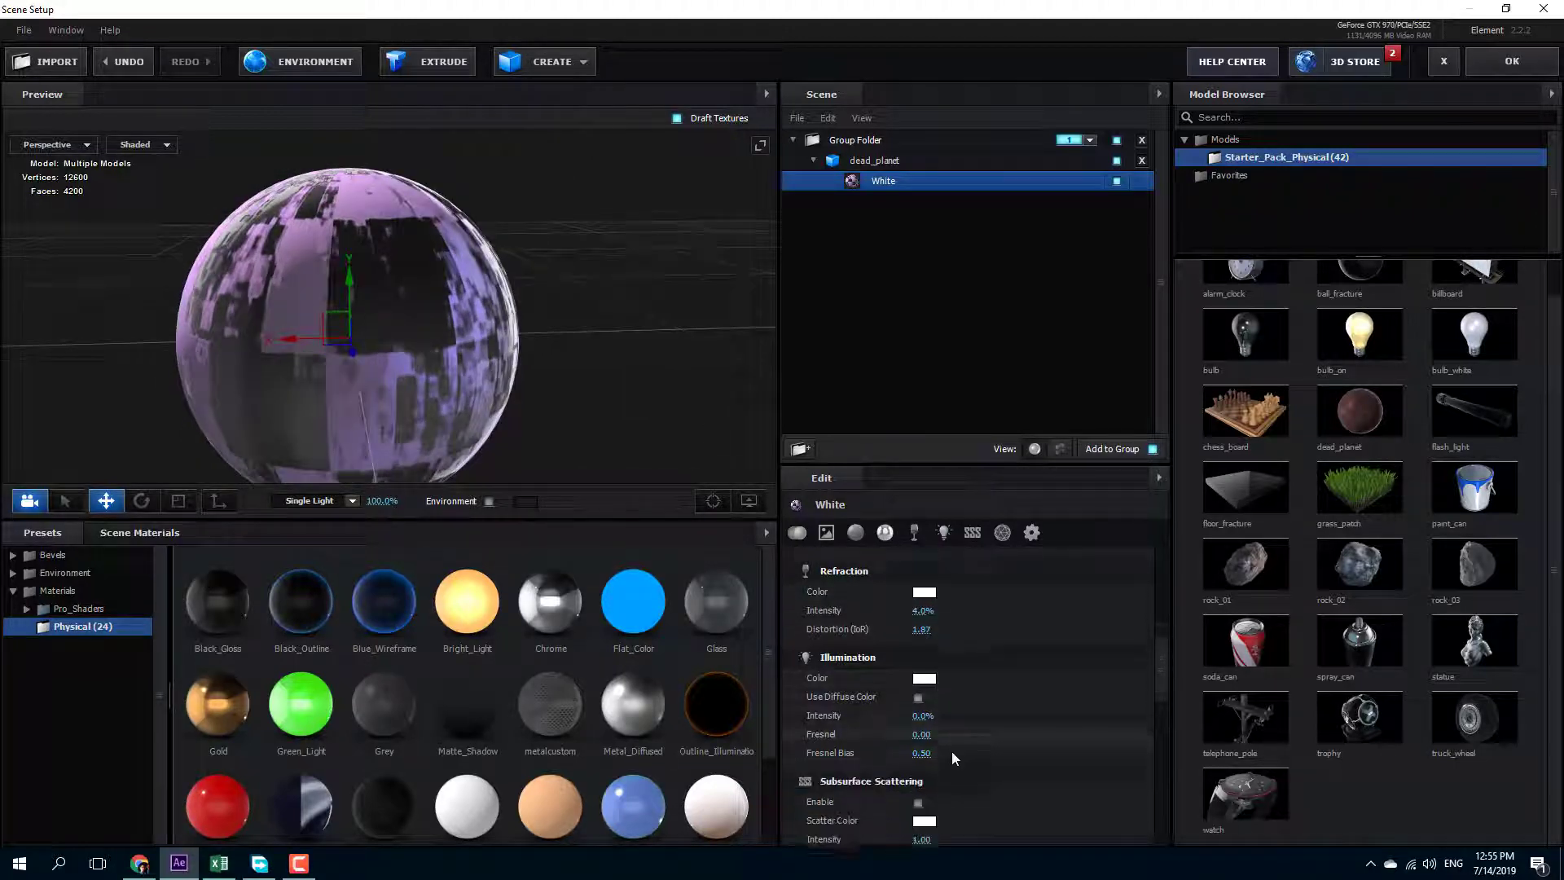
pyautogui.scroll(-2, 901, 685)
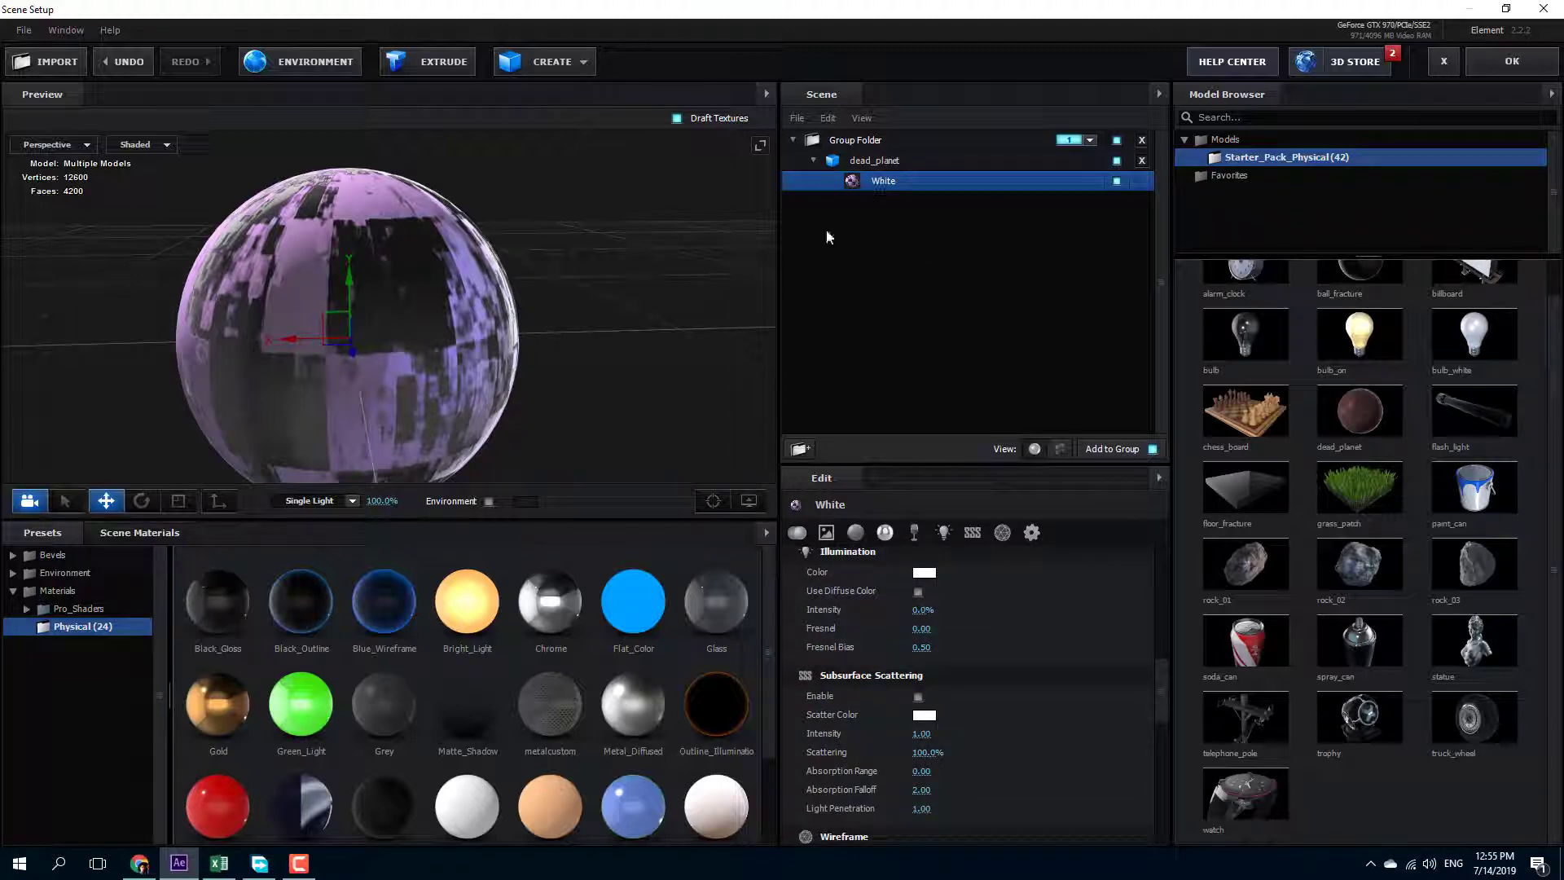
pyautogui.scroll(-1, 446, 350)
# Set the second UV Repeat value of the dead_planet model to 3.58 in its UV Mapping.
pyautogui.click(866, 161)
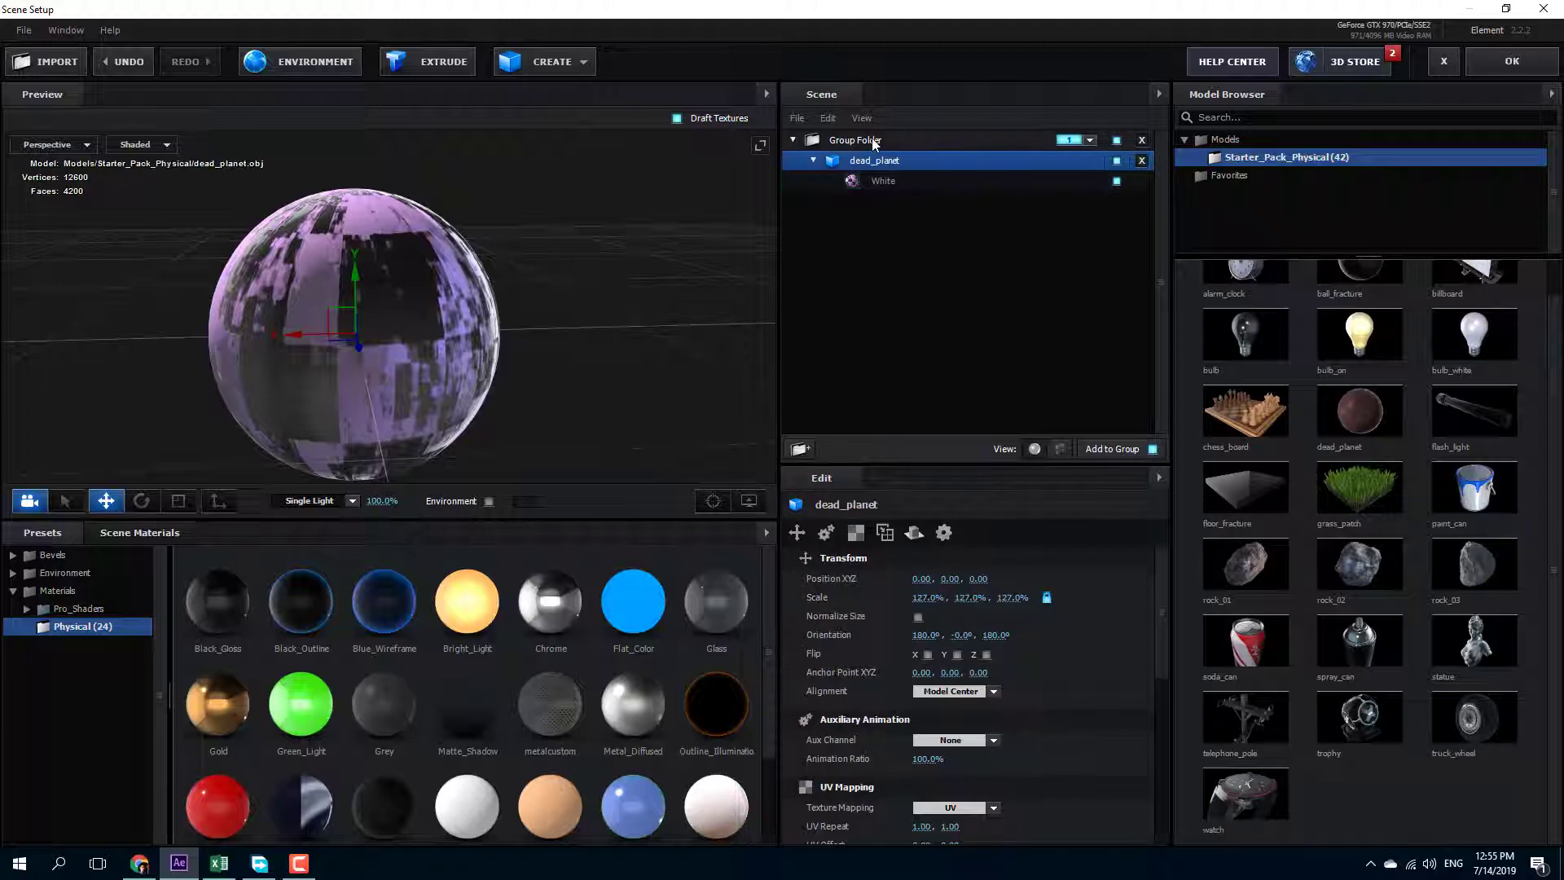
pyautogui.click(874, 141)
pyautogui.scroll(-1, 966, 664)
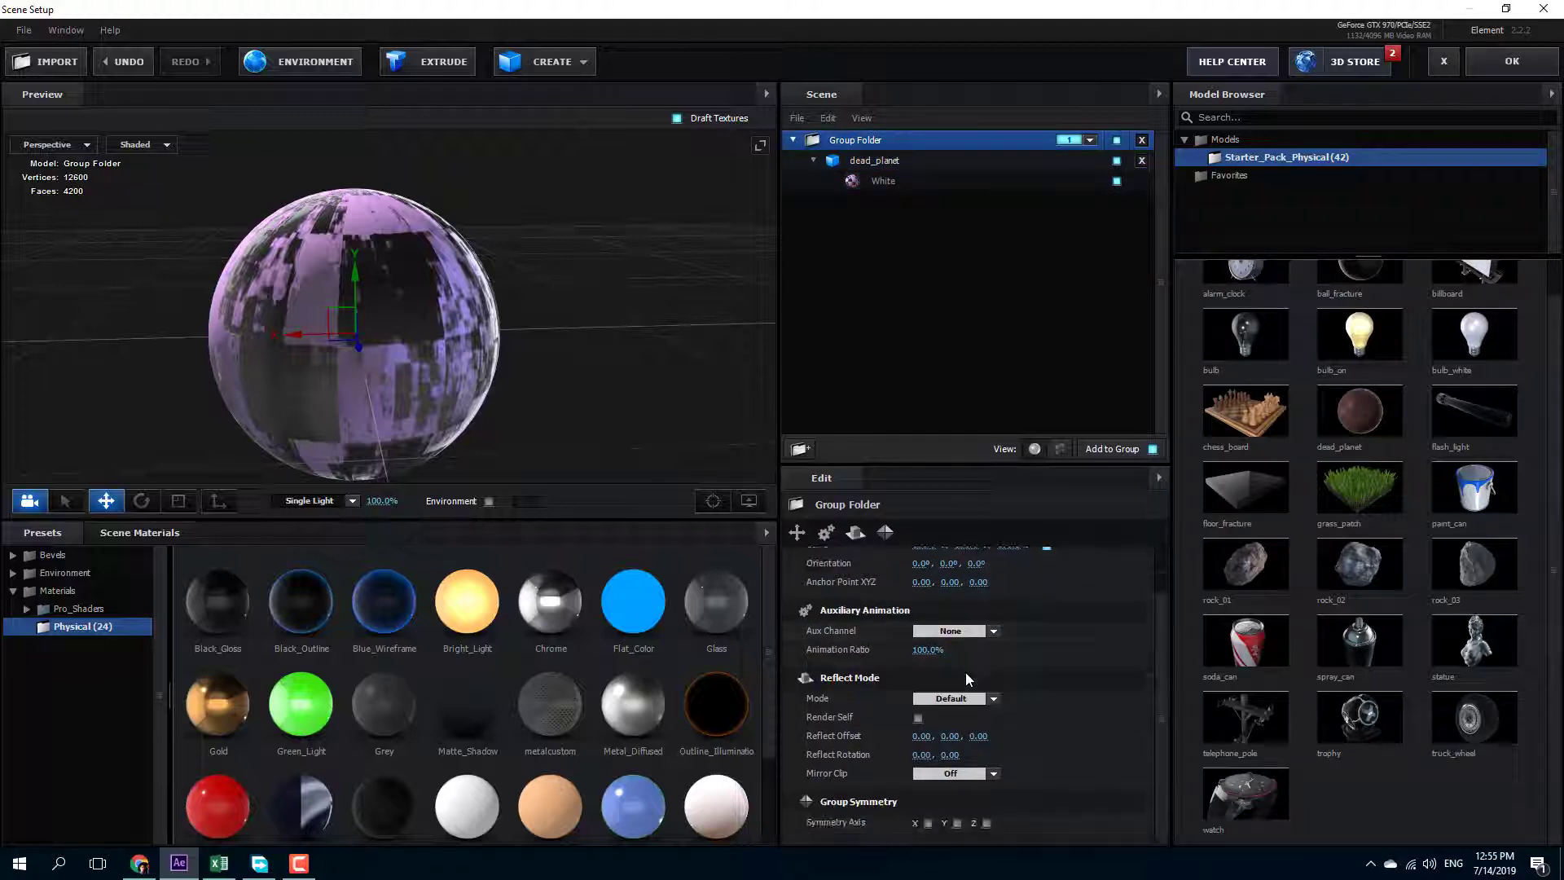
pyautogui.scroll(1, 967, 676)
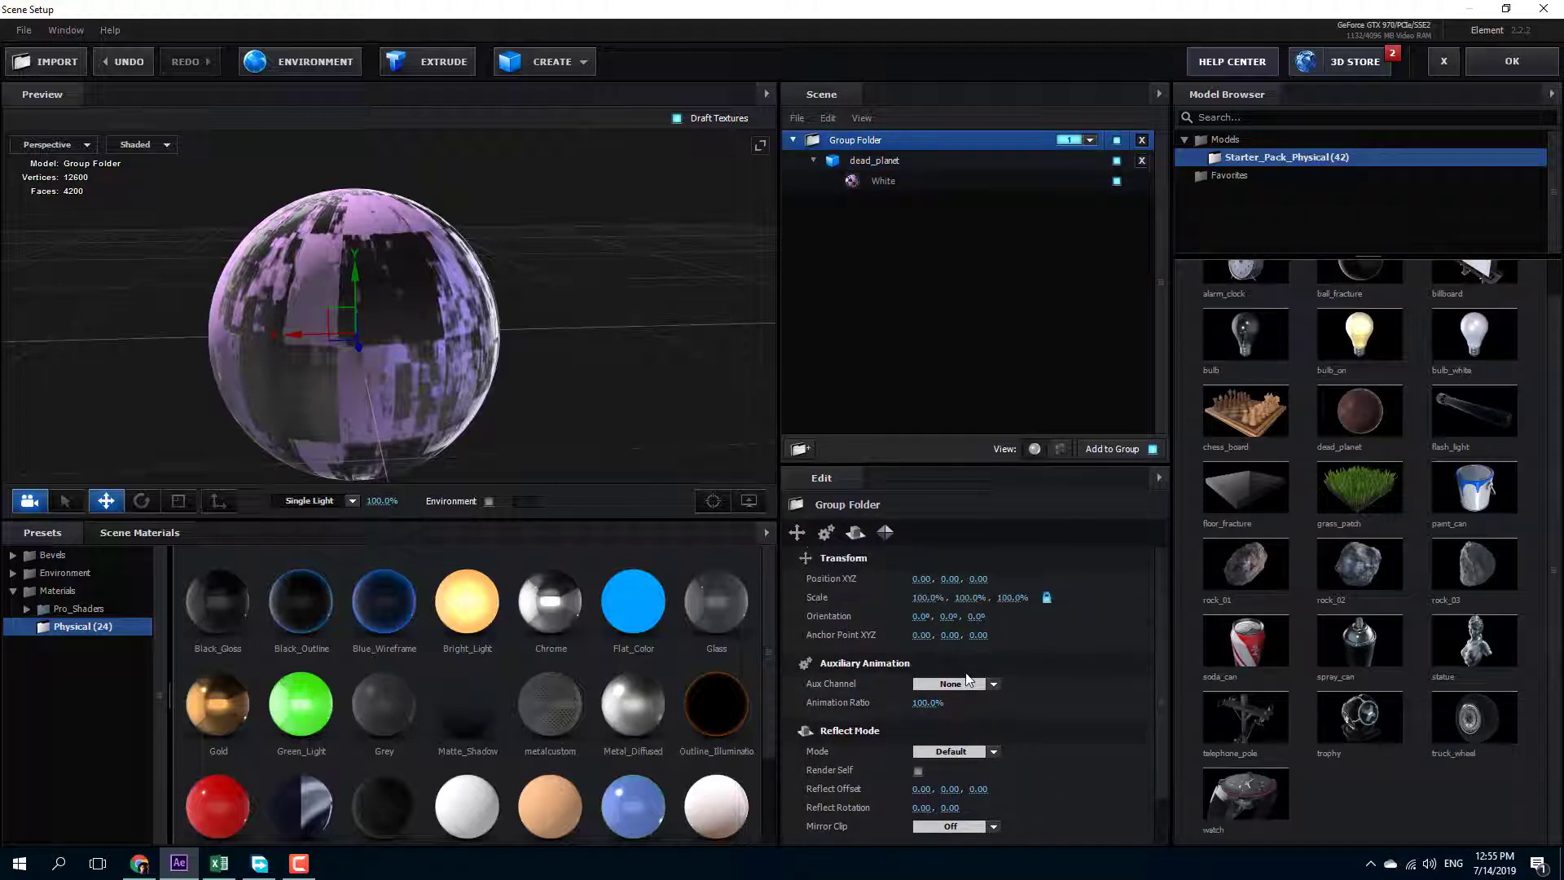
pyautogui.click(878, 165)
pyautogui.scroll(-4, 950, 703)
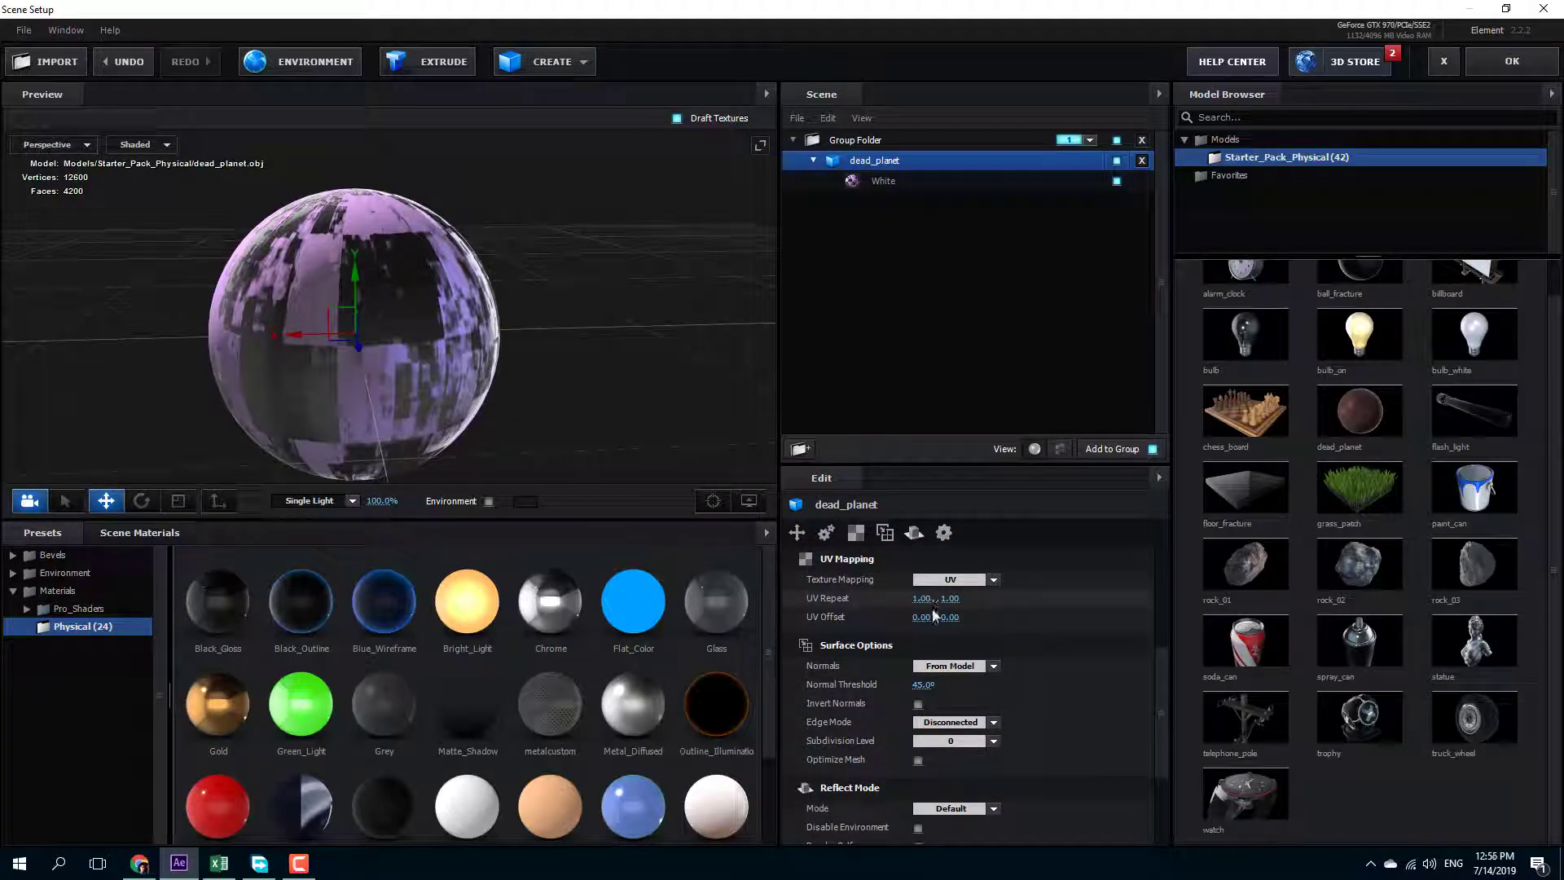
pyautogui.moveTo(952, 599); pyautogui.dragTo(1336, 588)
pyautogui.moveTo(578, 326); pyautogui.dragTo(607, 301)
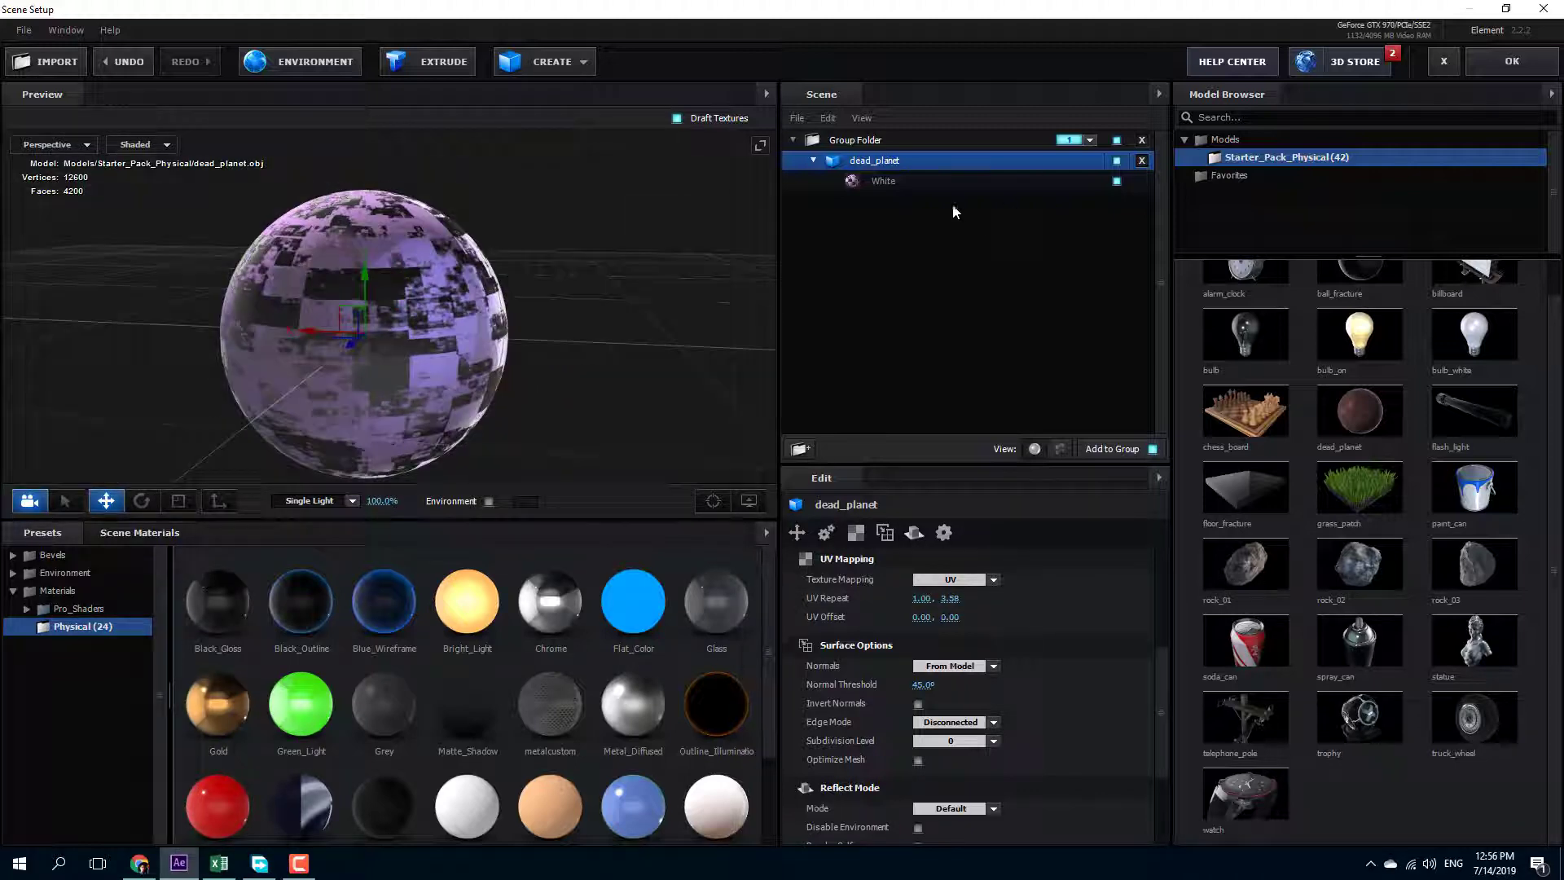
# Save the White material as a preset named noiceobject in the Physical folder and locate it among the presets.
pyautogui.rightClick(895, 165)
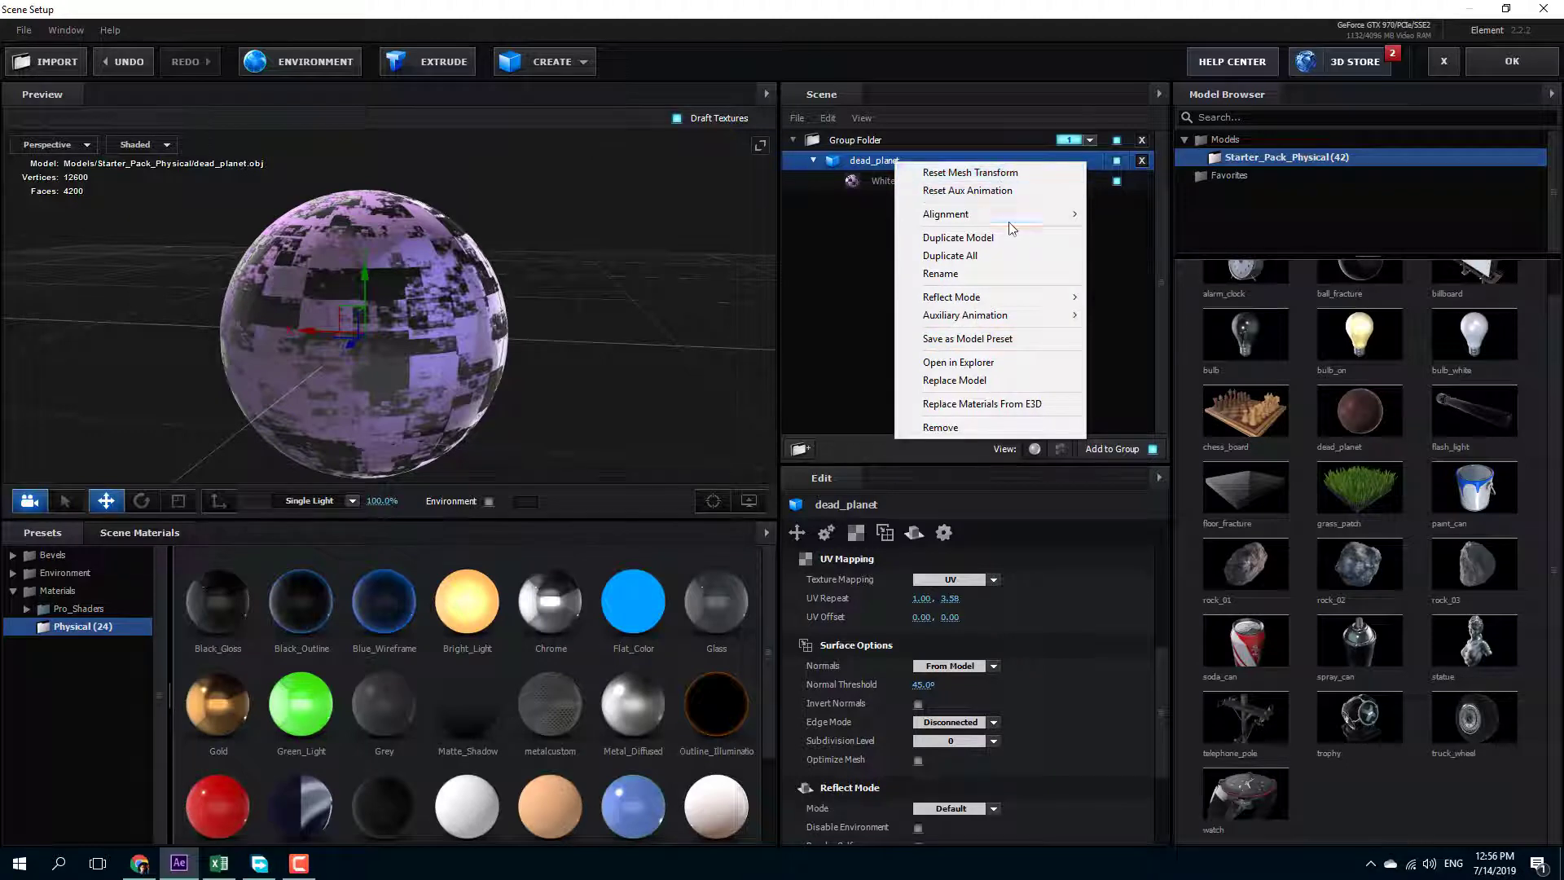
pyautogui.click(857, 209)
pyautogui.rightClick(876, 182)
pyautogui.click(901, 185)
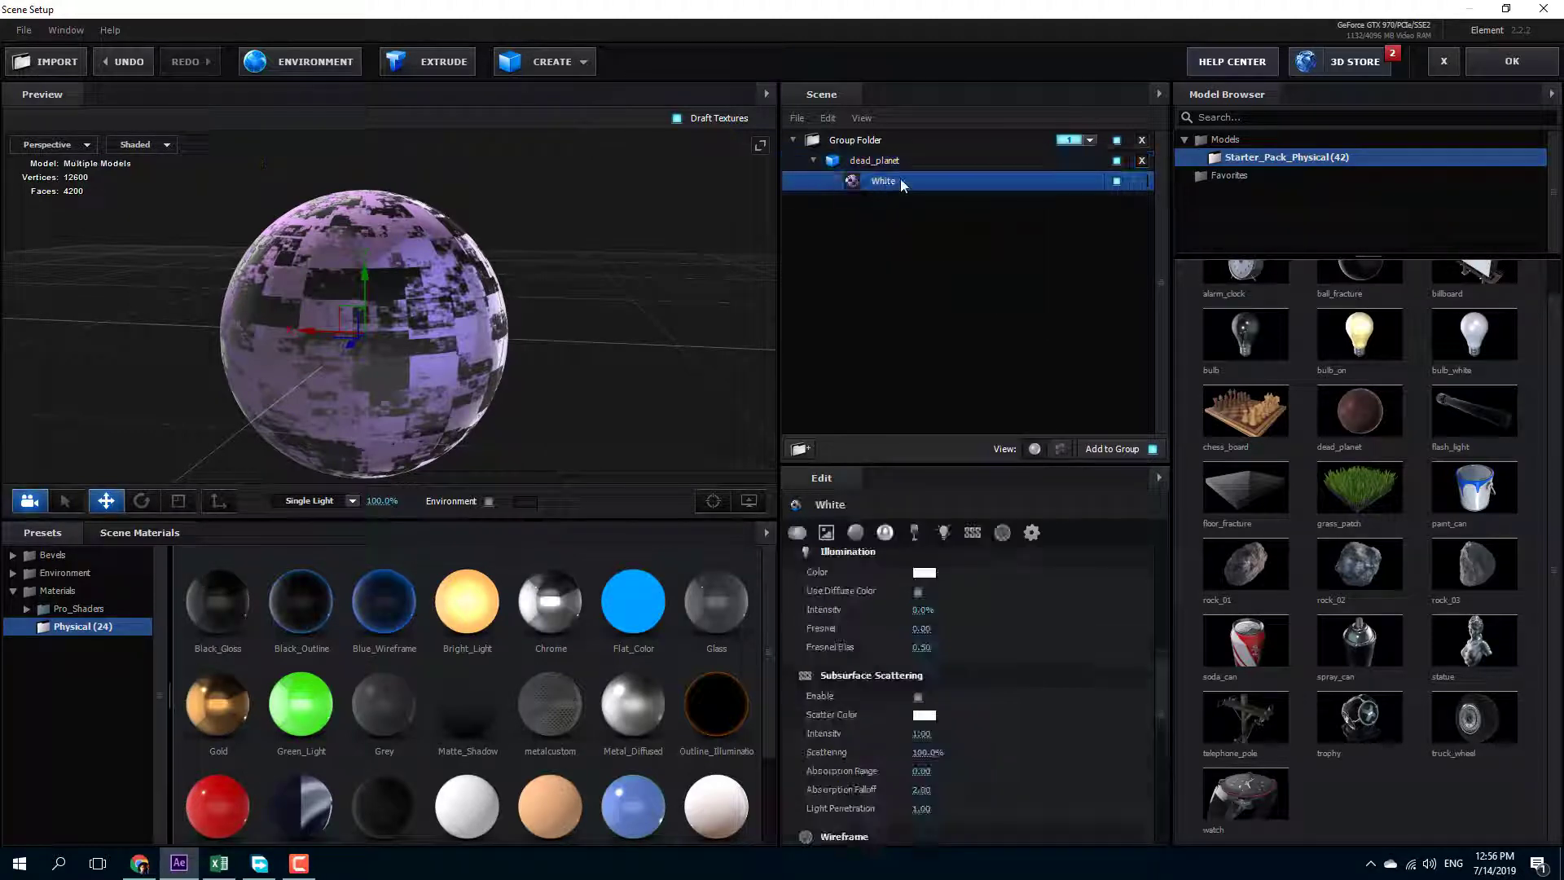
pyautogui.rightClick(902, 185)
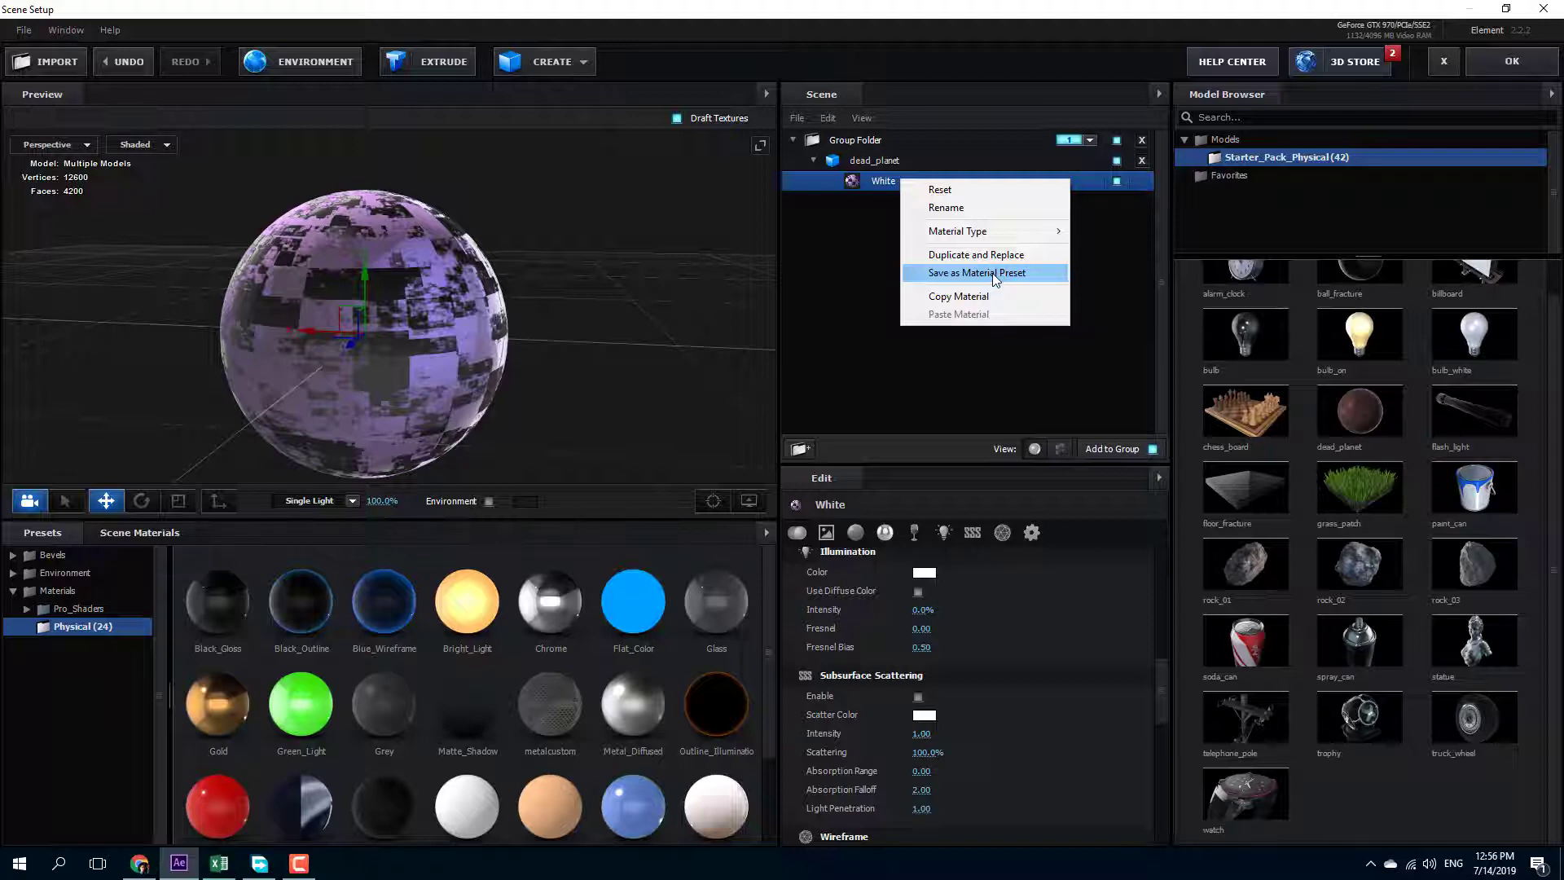
pyautogui.click(994, 274)
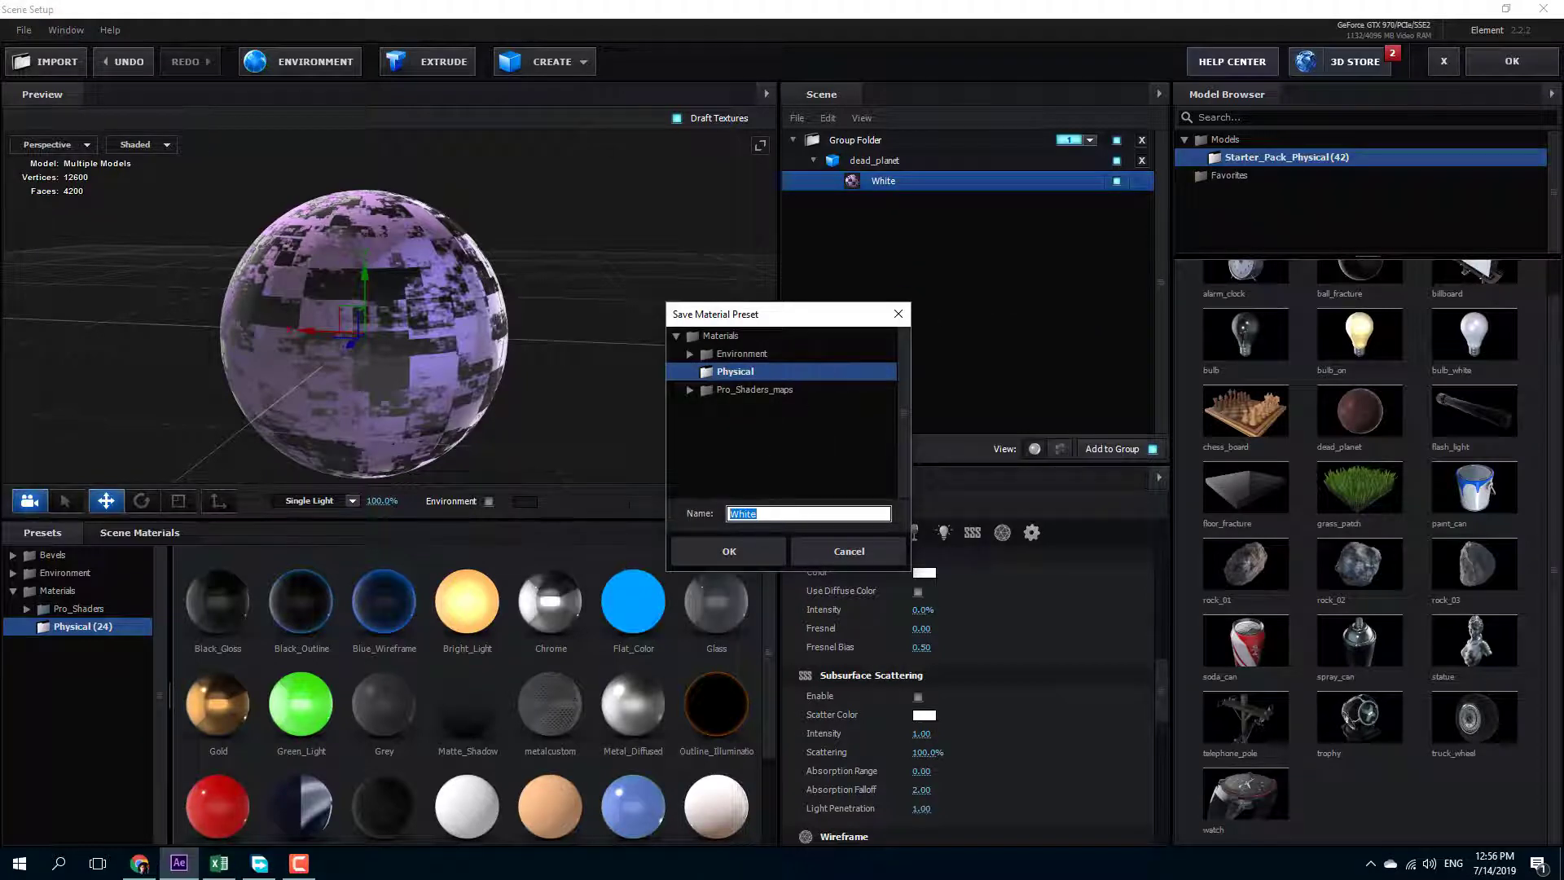
pyautogui.write('noiceobject')
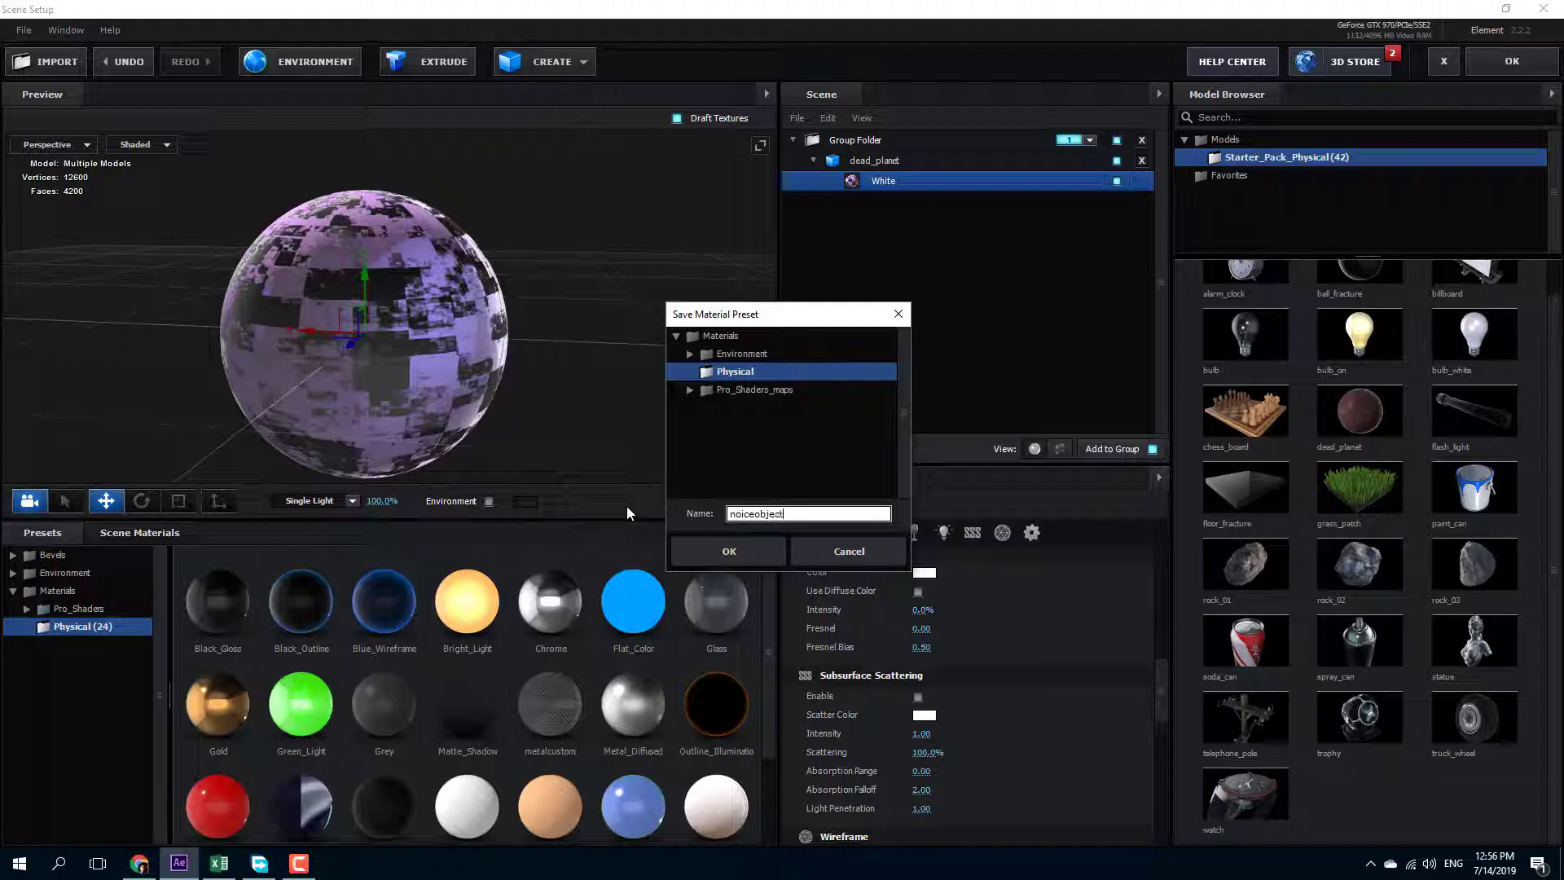
pyautogui.click(749, 545)
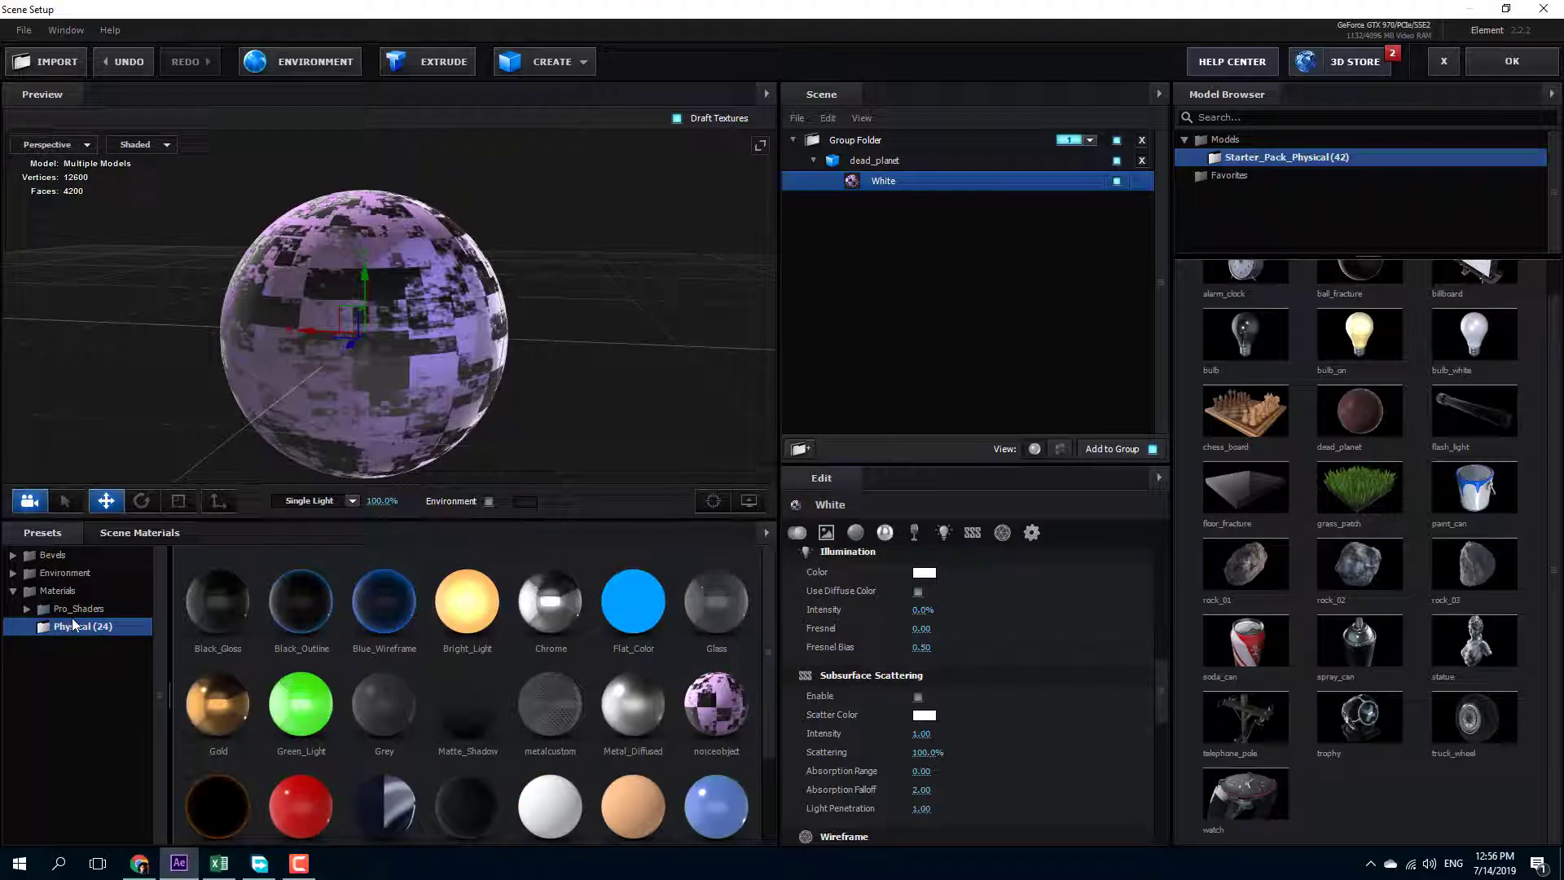
pyautogui.click(66, 593)
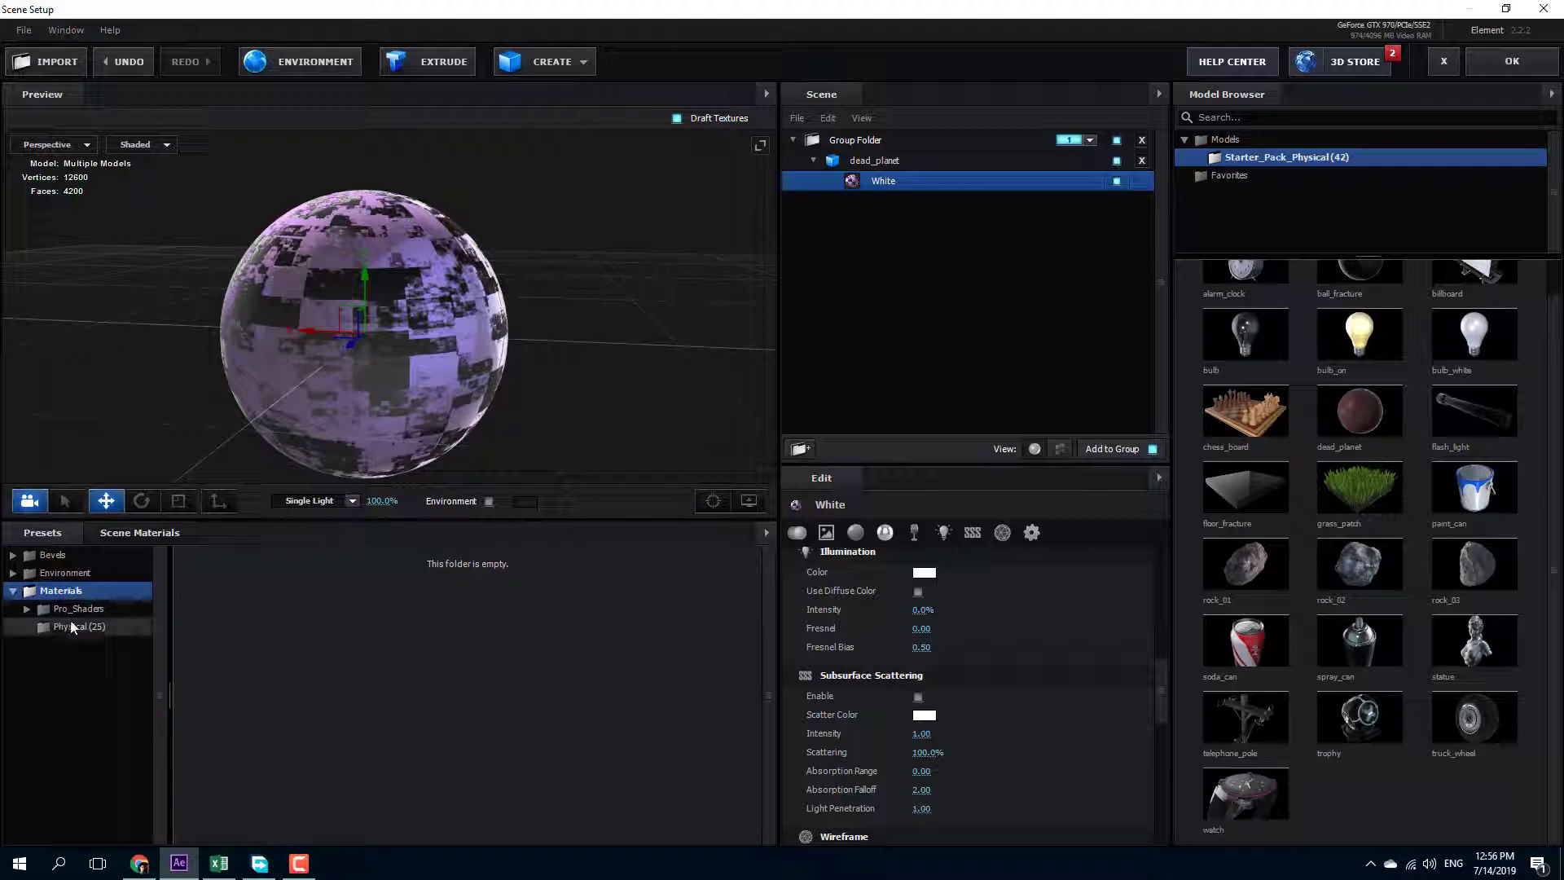
pyautogui.click(73, 629)
pyautogui.scroll(-2, 570, 705)
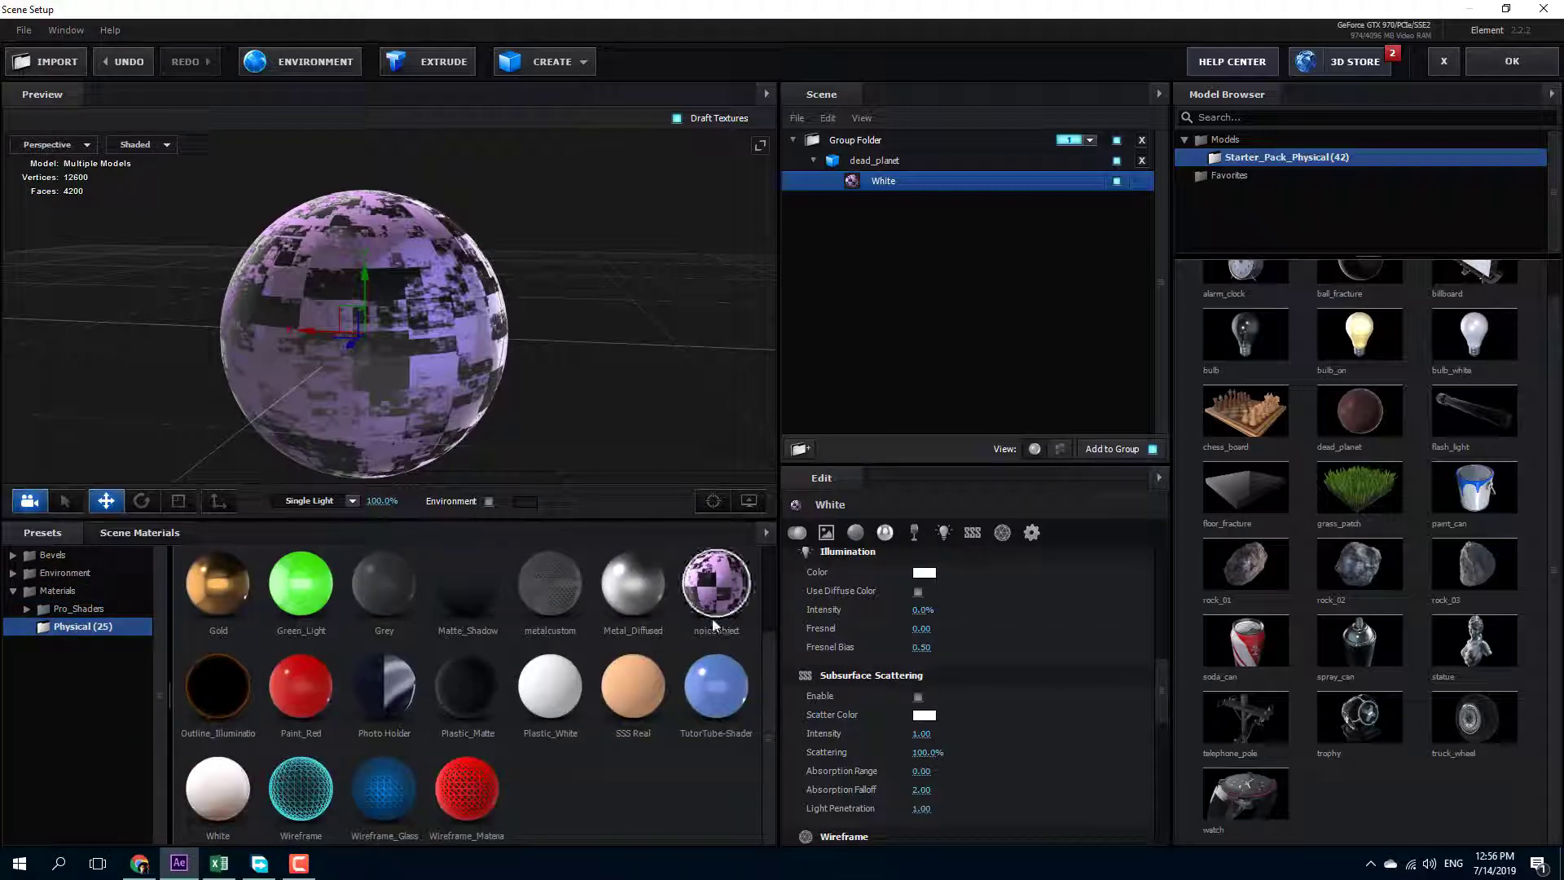
# Replace the dead_planet model with rock_02 and apply the noiceobject material preset to the rock.
pyautogui.click(1342, 557)
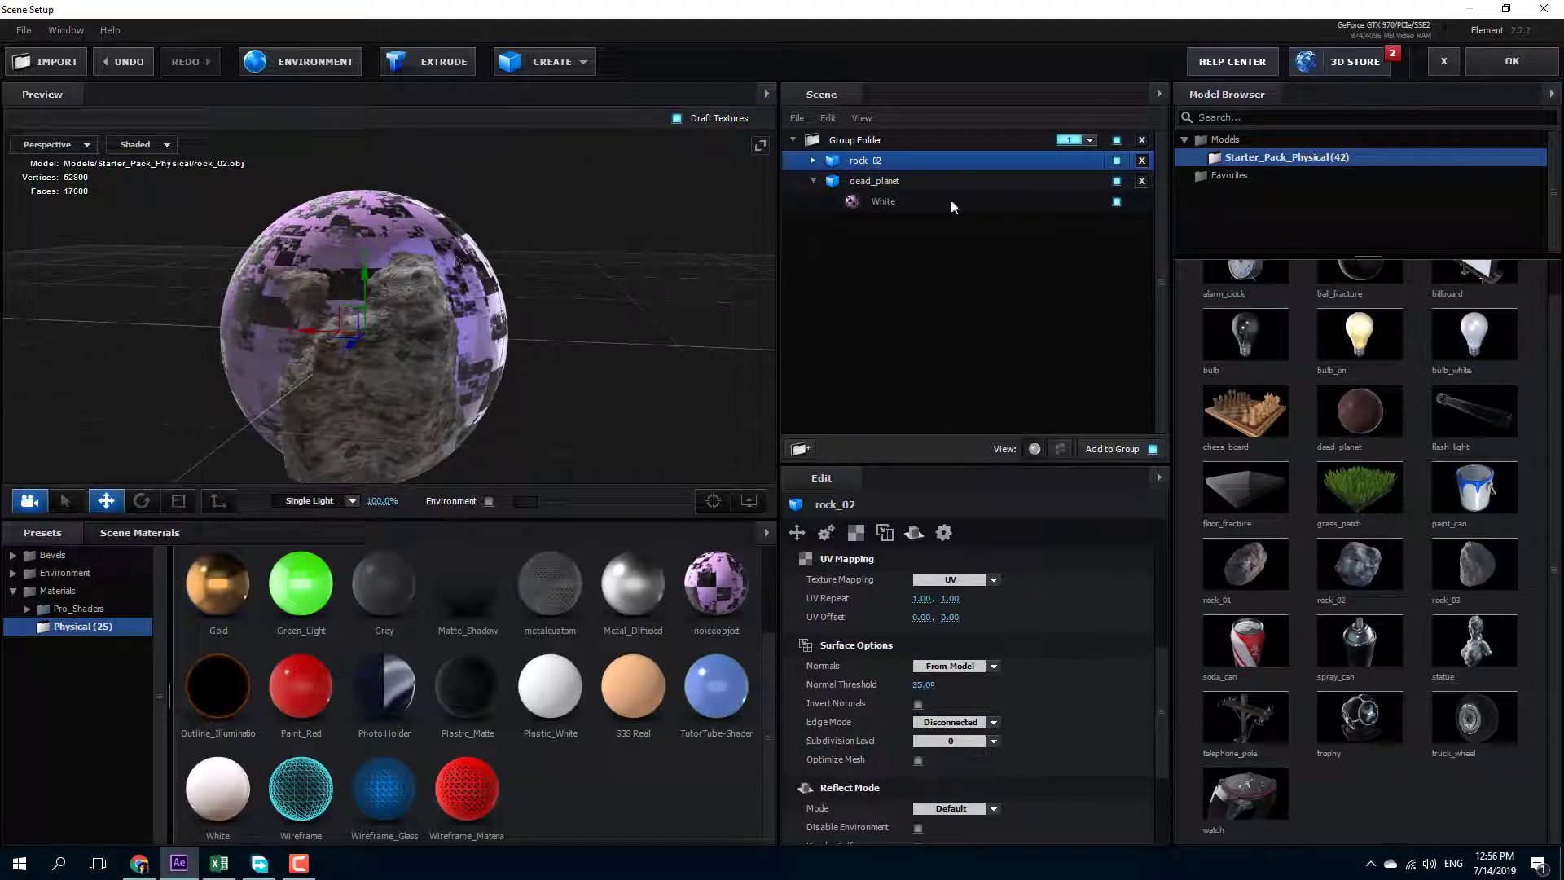
pyautogui.click(1142, 182)
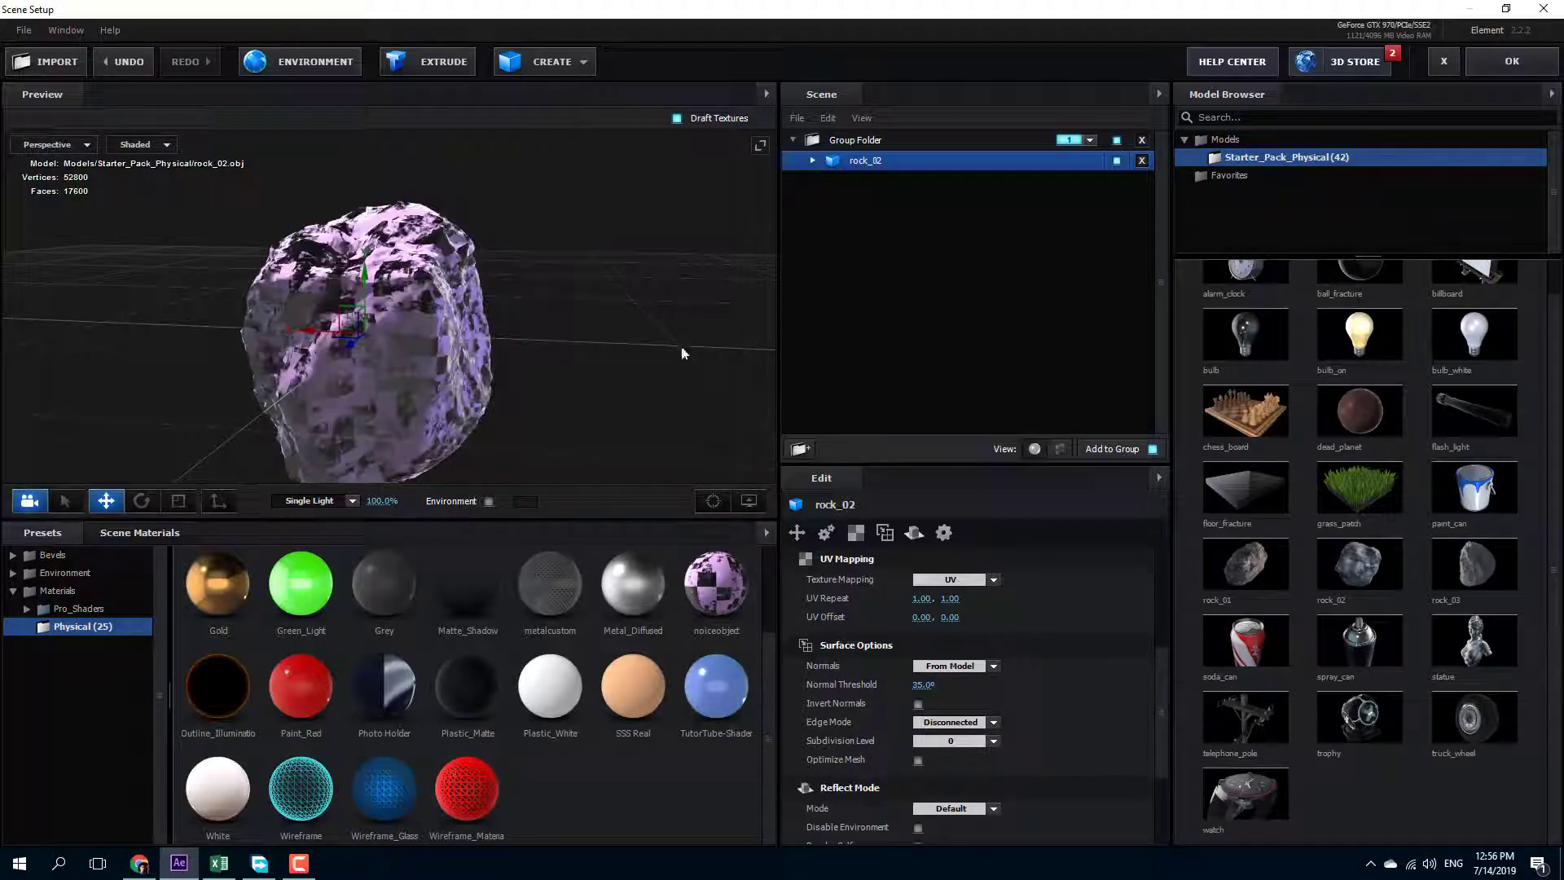
pyautogui.scroll(5, 542, 374)
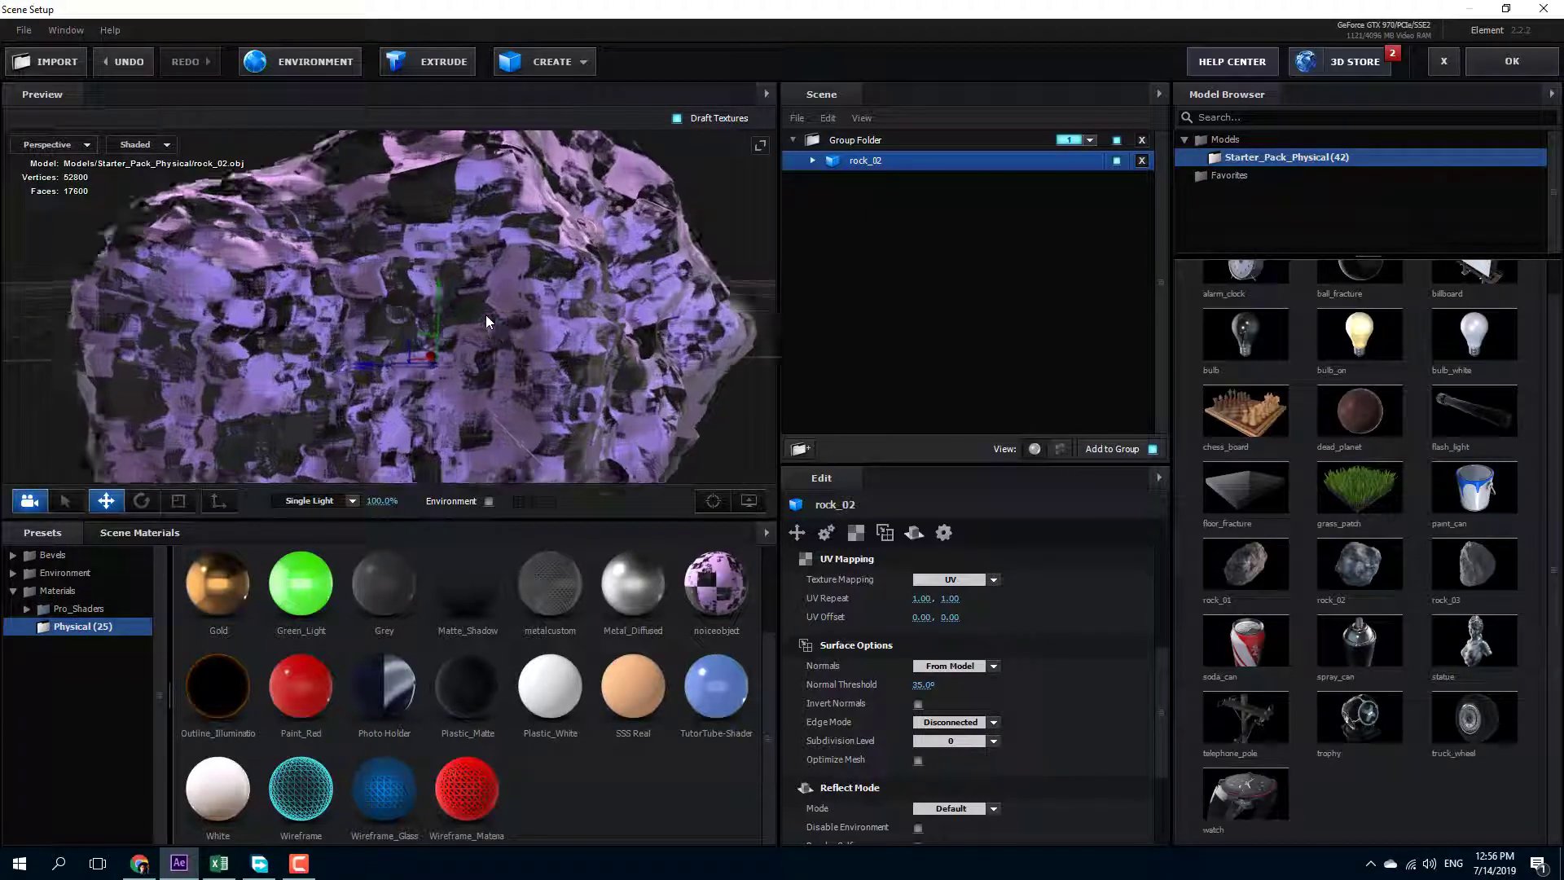
pyautogui.moveTo(487, 320)
pyautogui.mouseDown()
pyautogui.moveTo(456, 335)
pyautogui.moveTo(468, 332)
pyautogui.mouseUp()
pyautogui.scroll(-6, 469, 331)
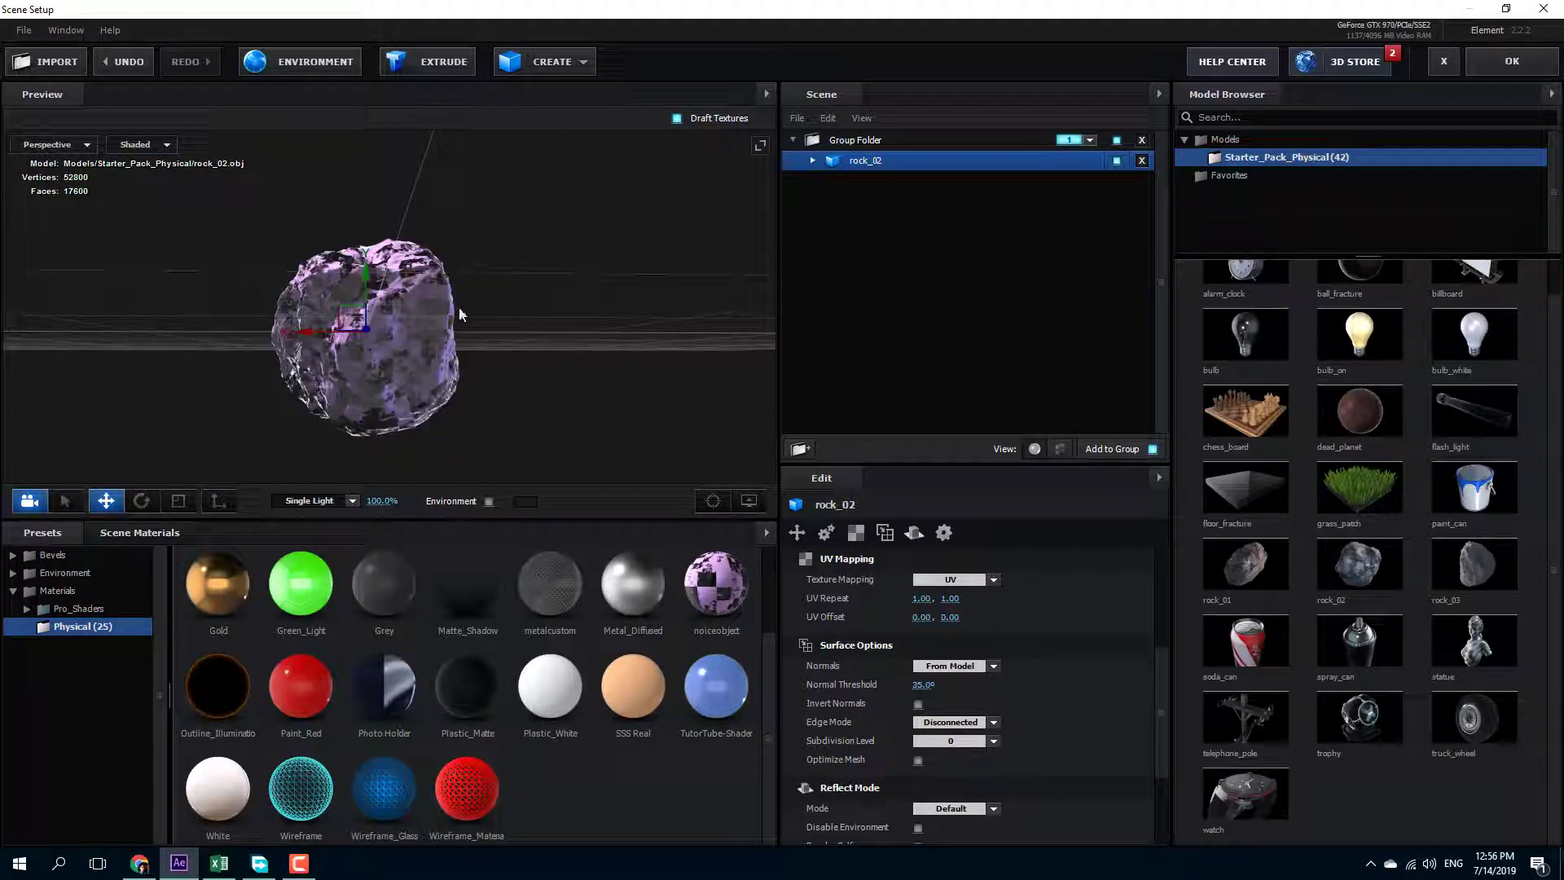
pyautogui.scroll(5, 457, 358)
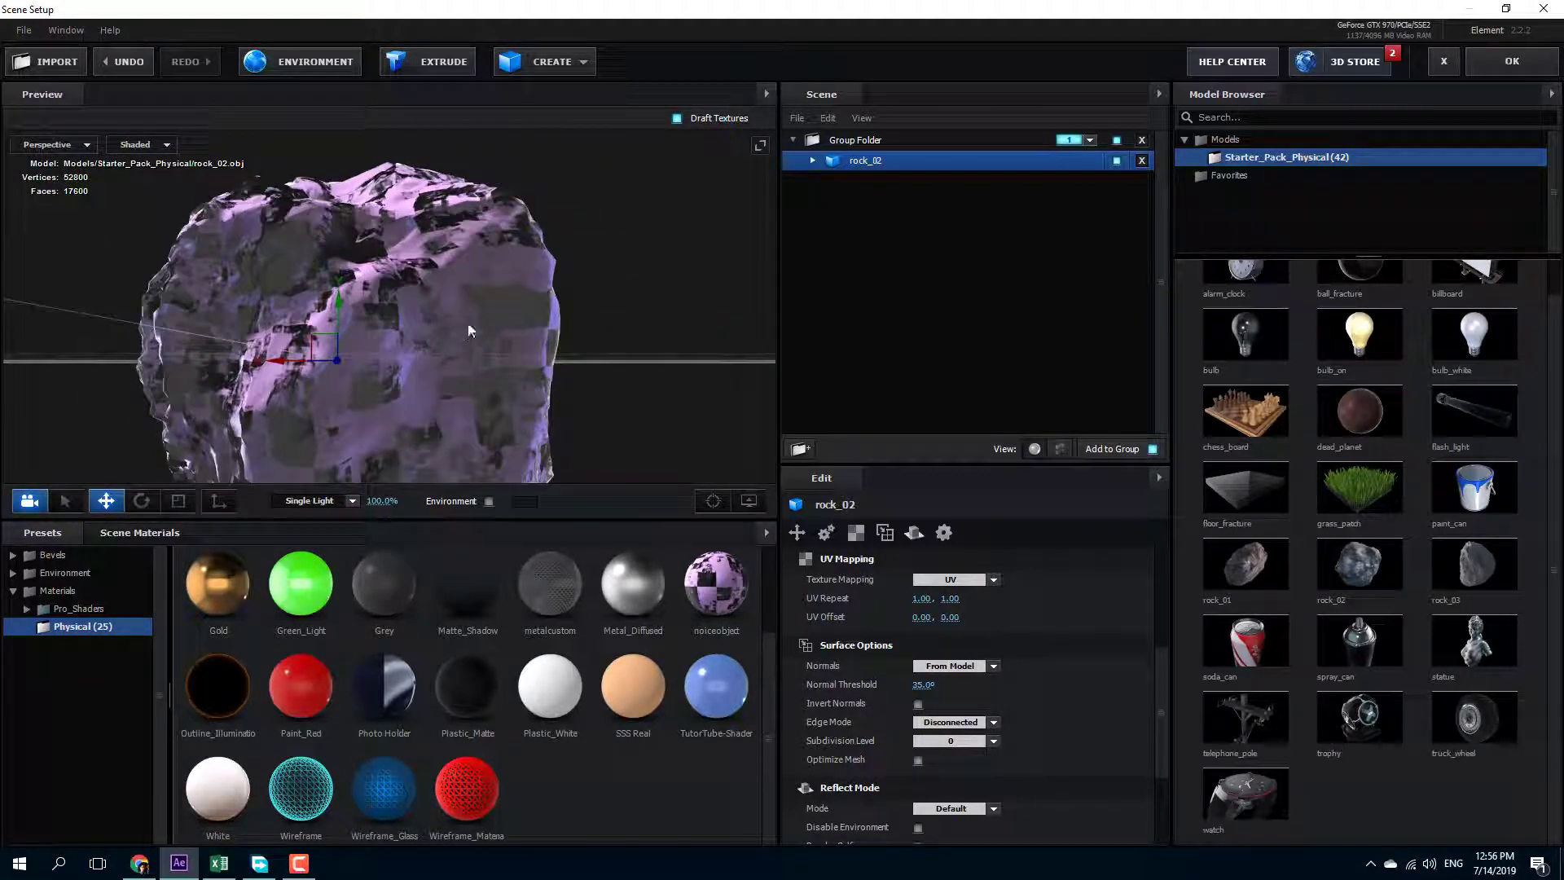